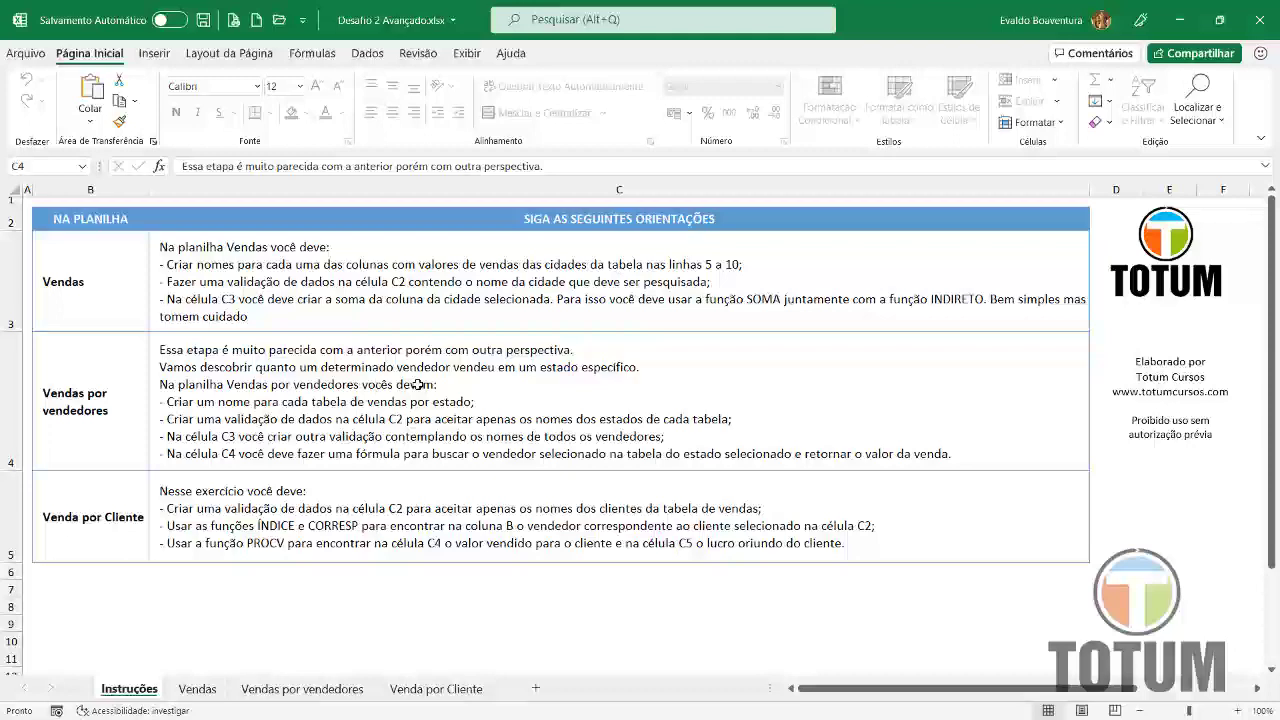
- On the Vendas sheet, define the name Matutina for the sales values in C6:C11 with workbook scope
click(197, 688)
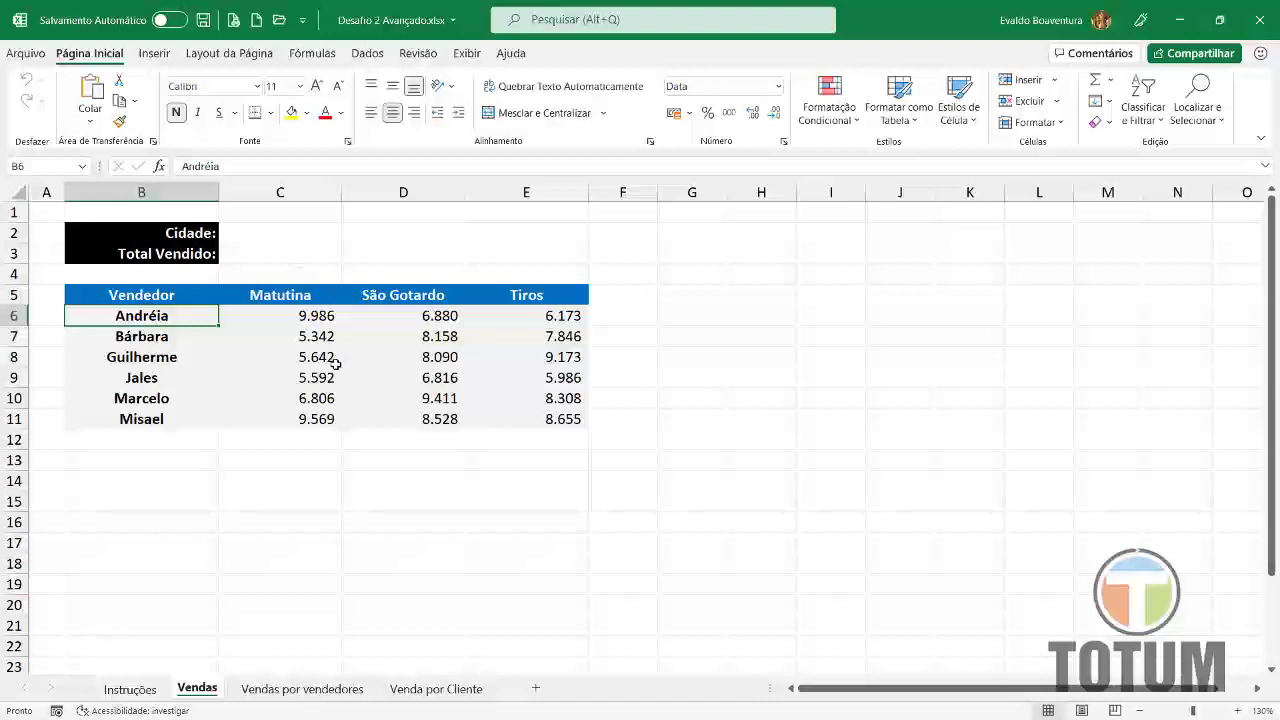
drag(322, 318, 325, 418)
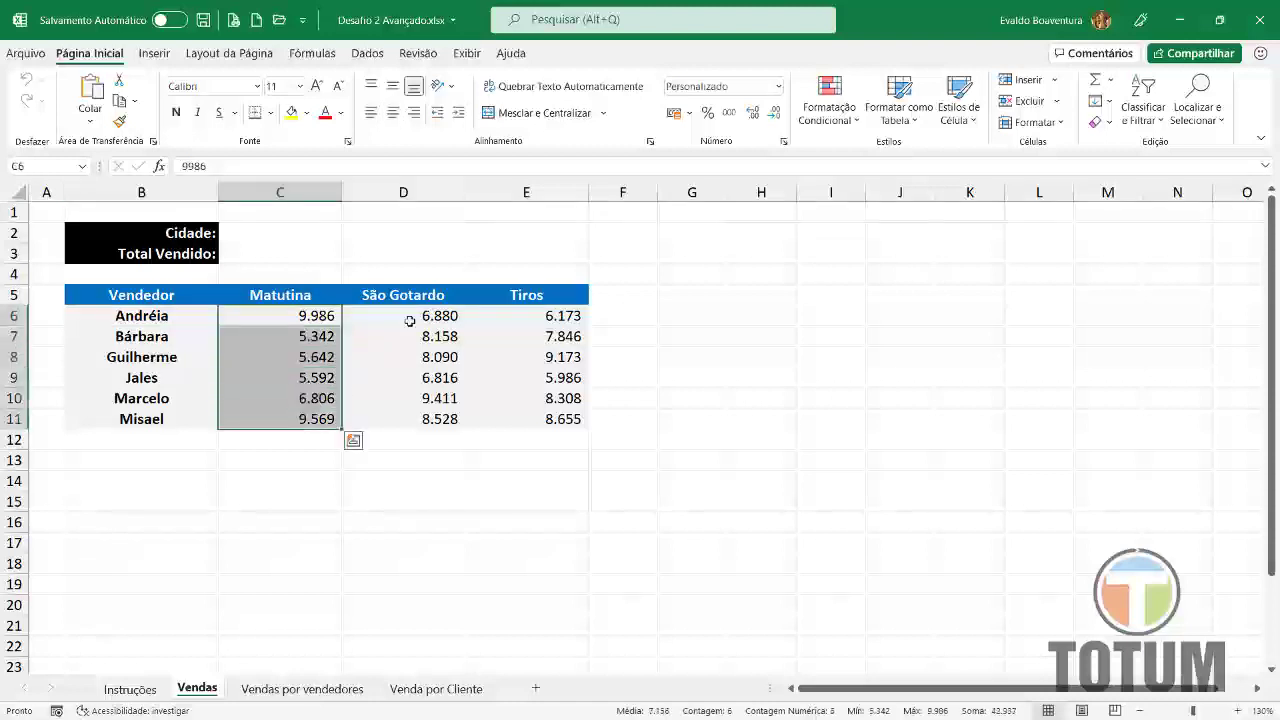
drag(409, 321, 415, 398)
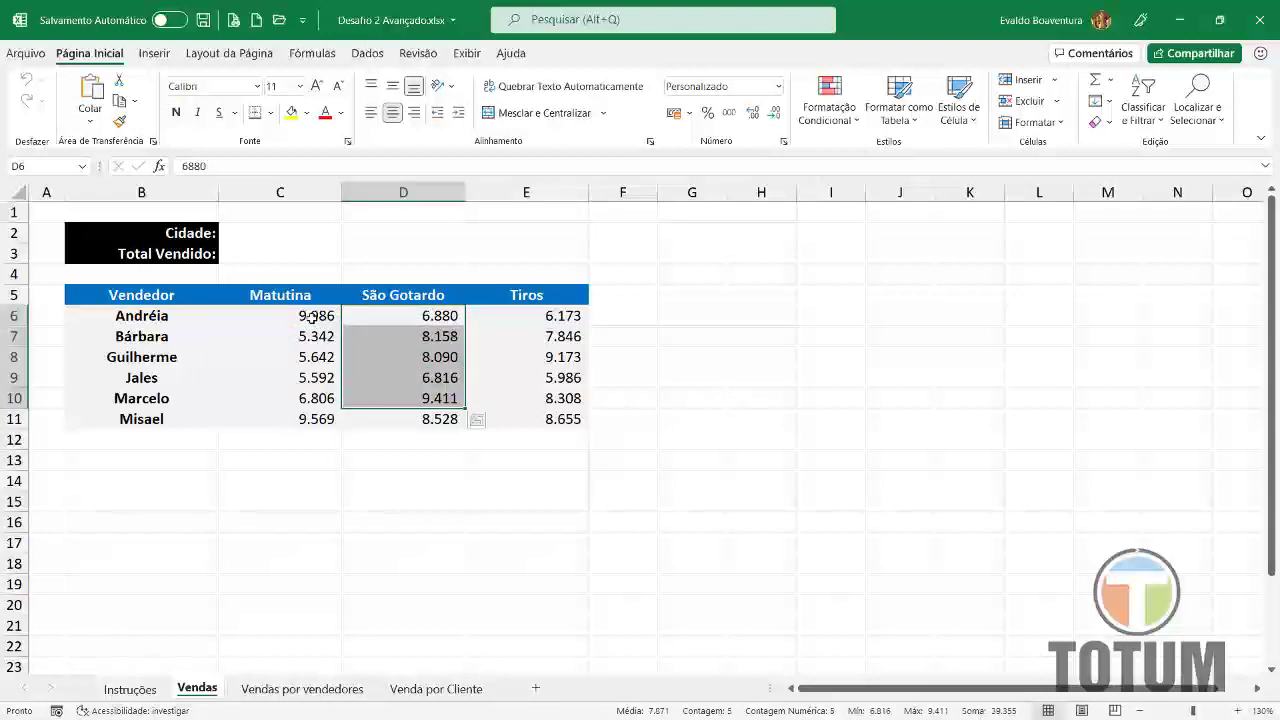
drag(310, 320, 304, 419)
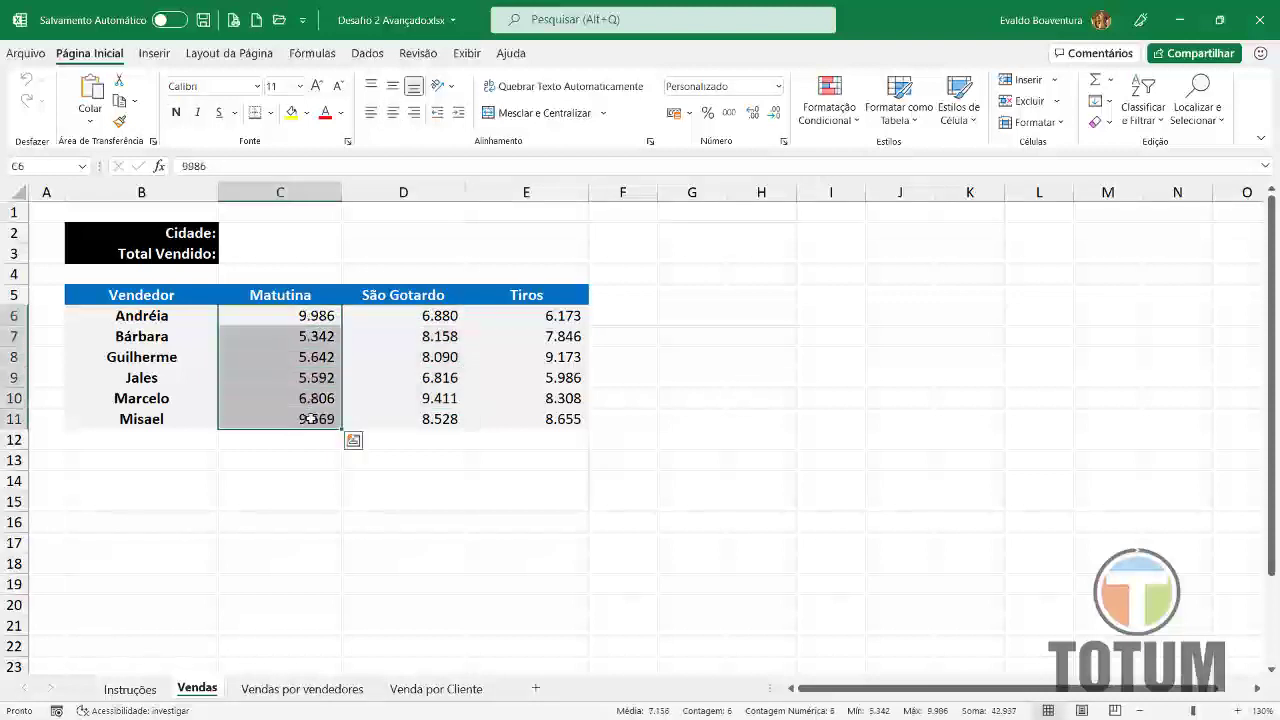
click(308, 56)
click(648, 80)
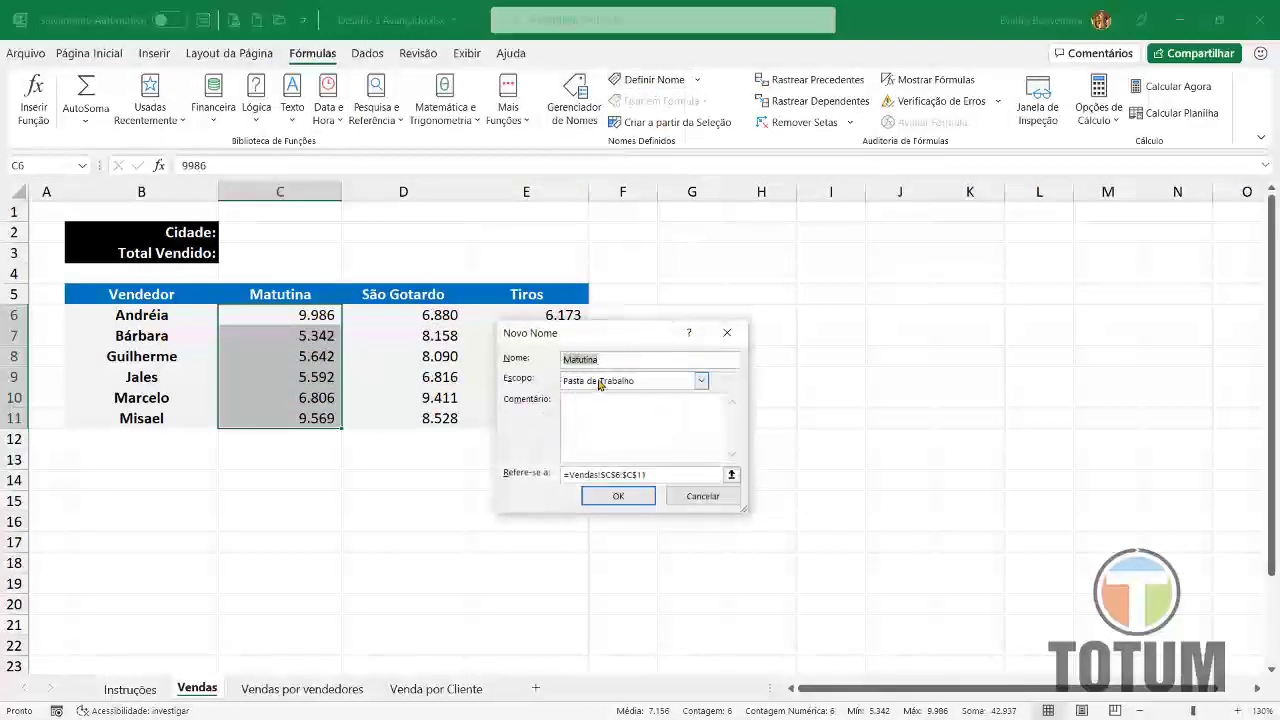
click(617, 498)
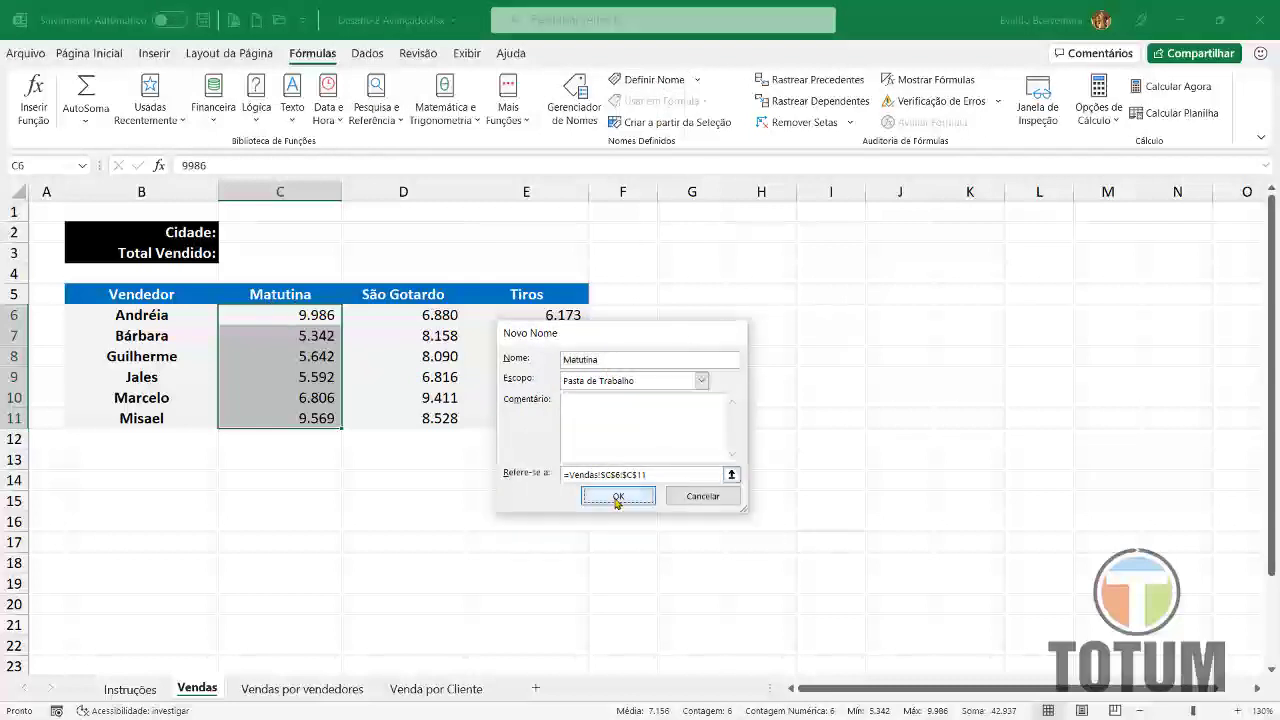
- Try to define the name "São Gotardo", written with a space, for the sales values in D6:D11
drag(430, 315, 438, 424)
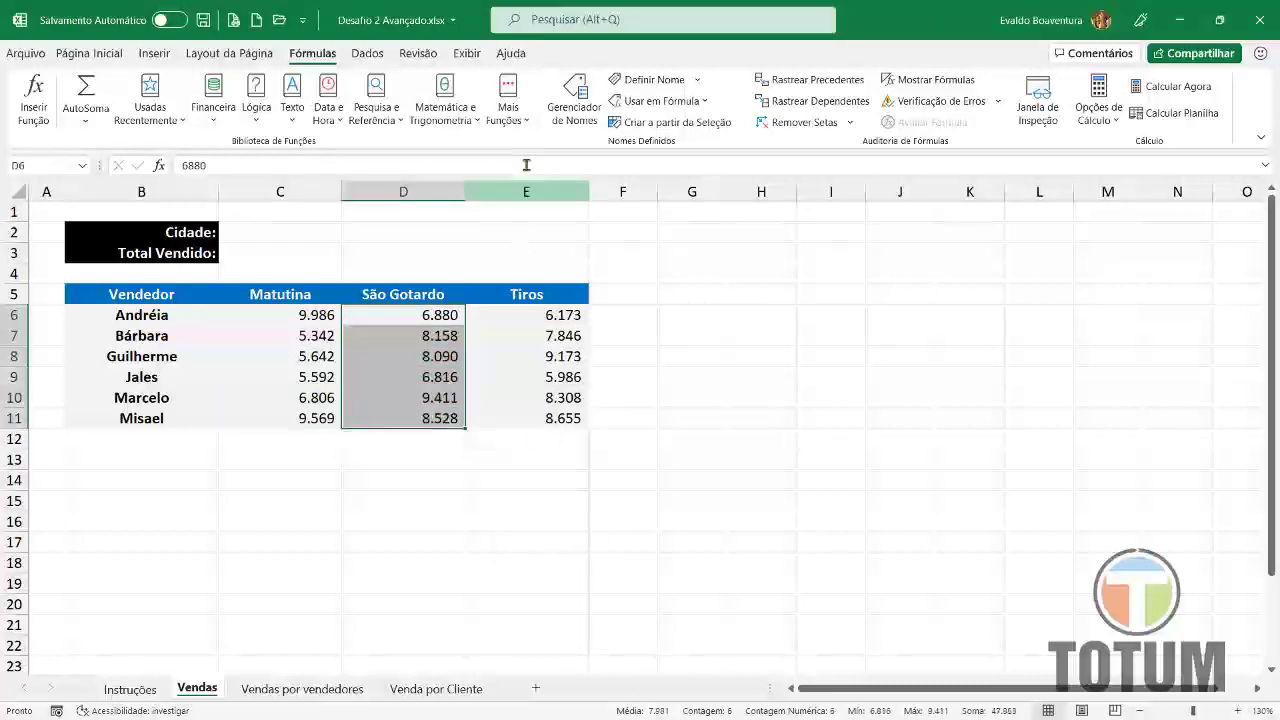
click(667, 86)
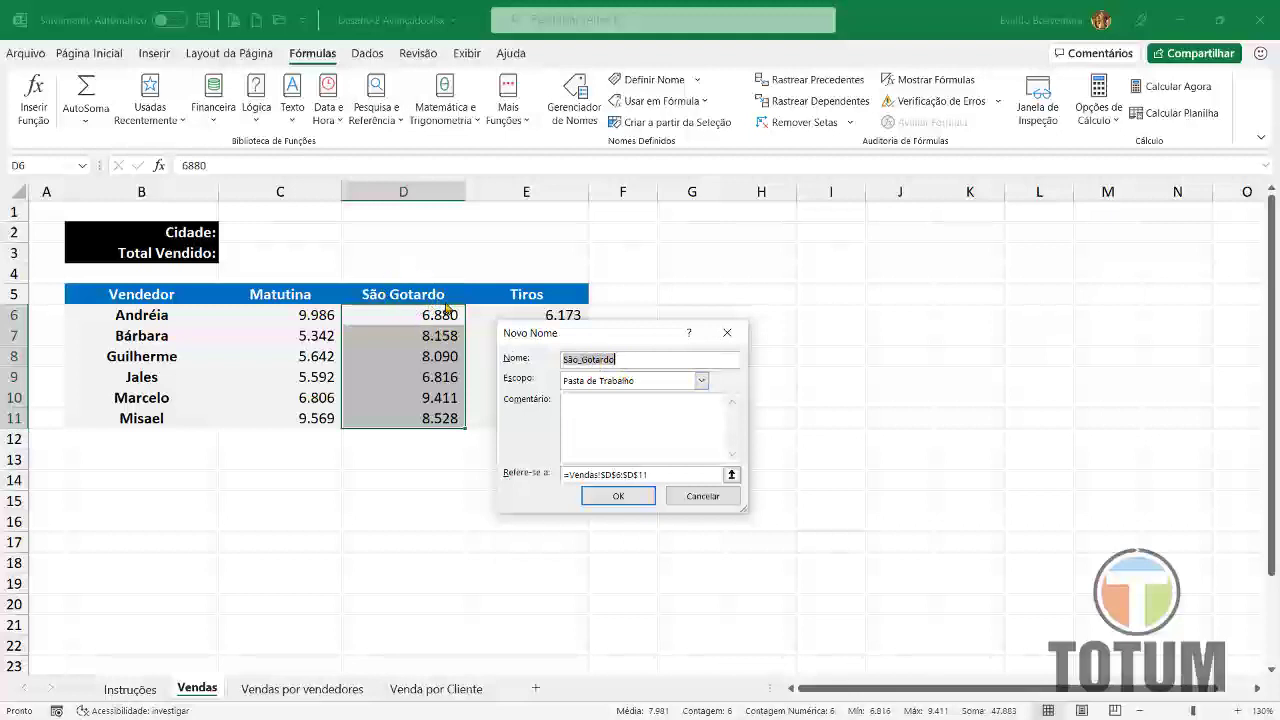
click(581, 360)
key(BackSpace)
click(643, 505)
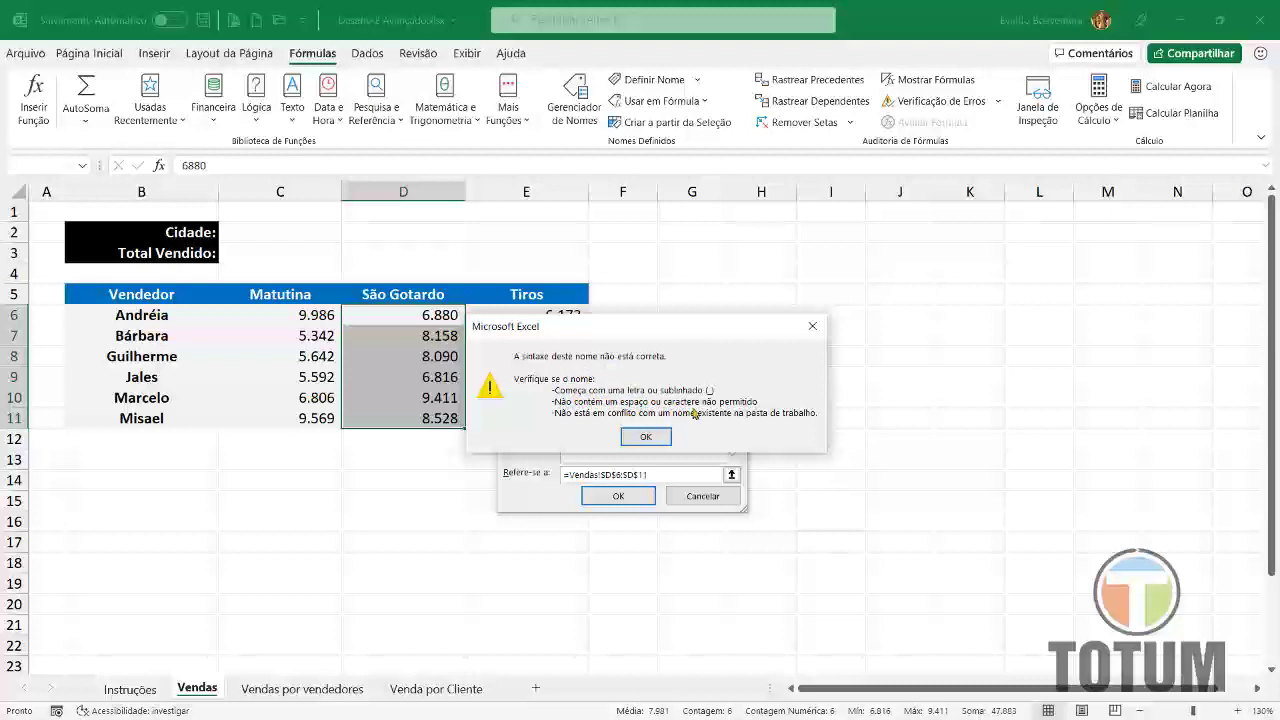
click(645, 436)
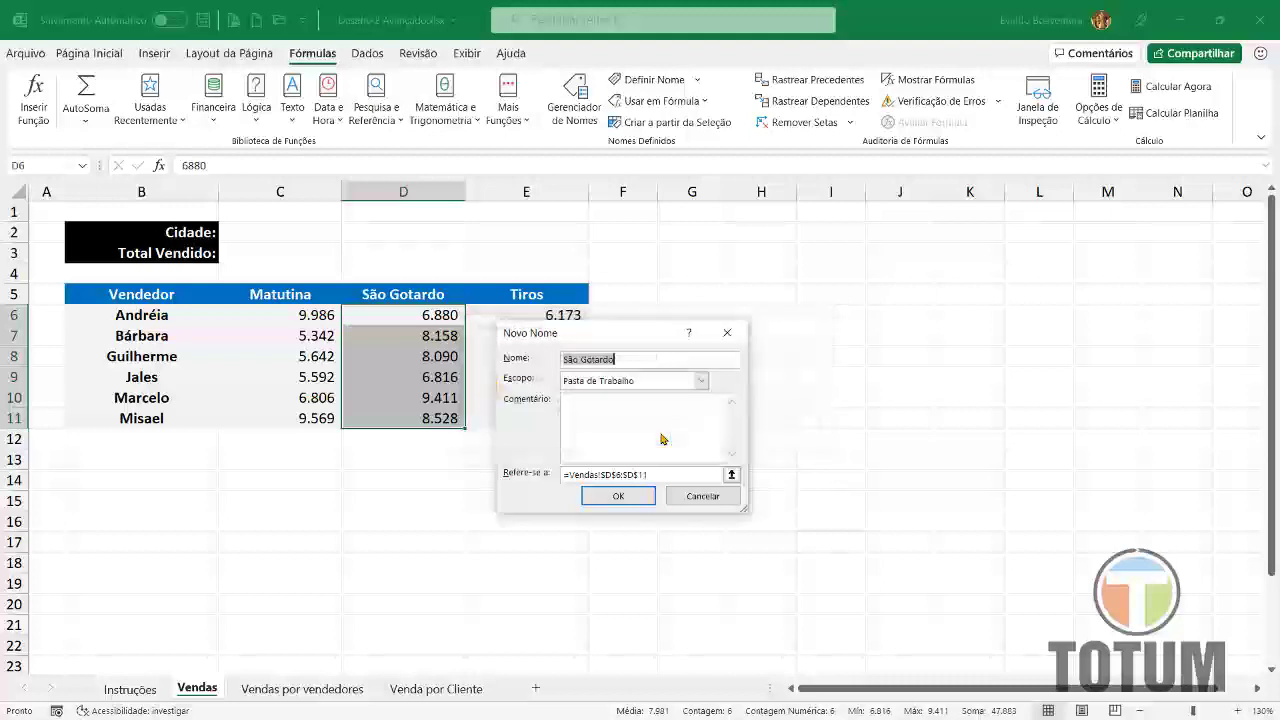
click(686, 500)
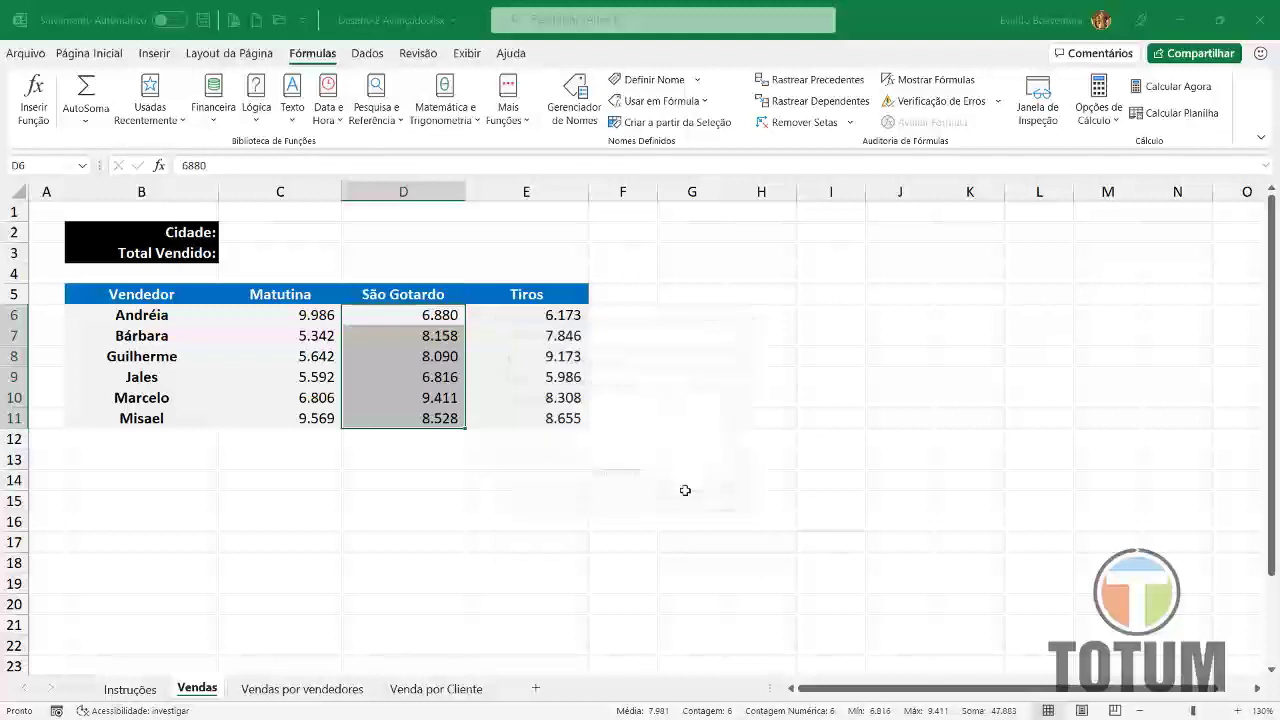
- Enter a helper list of the cities Matutina, São Gotardo and Tiros in cells H3 to H5
click(761, 253)
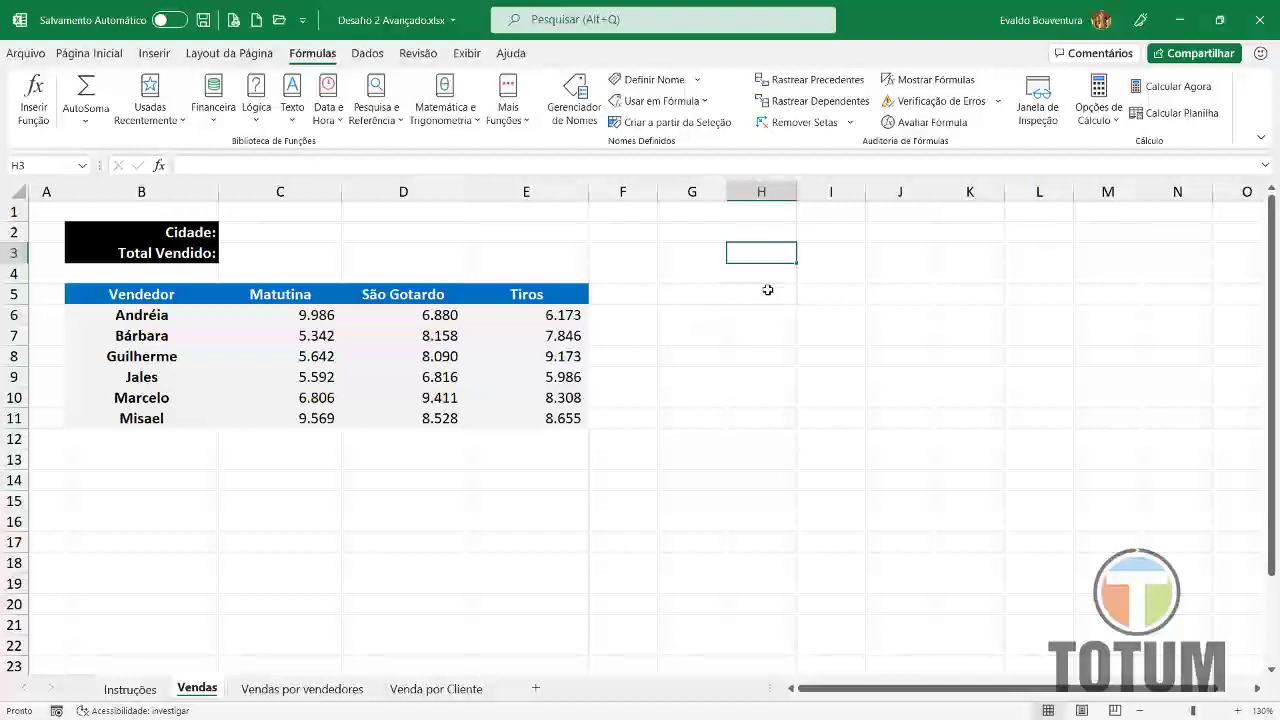
text(Matutina)
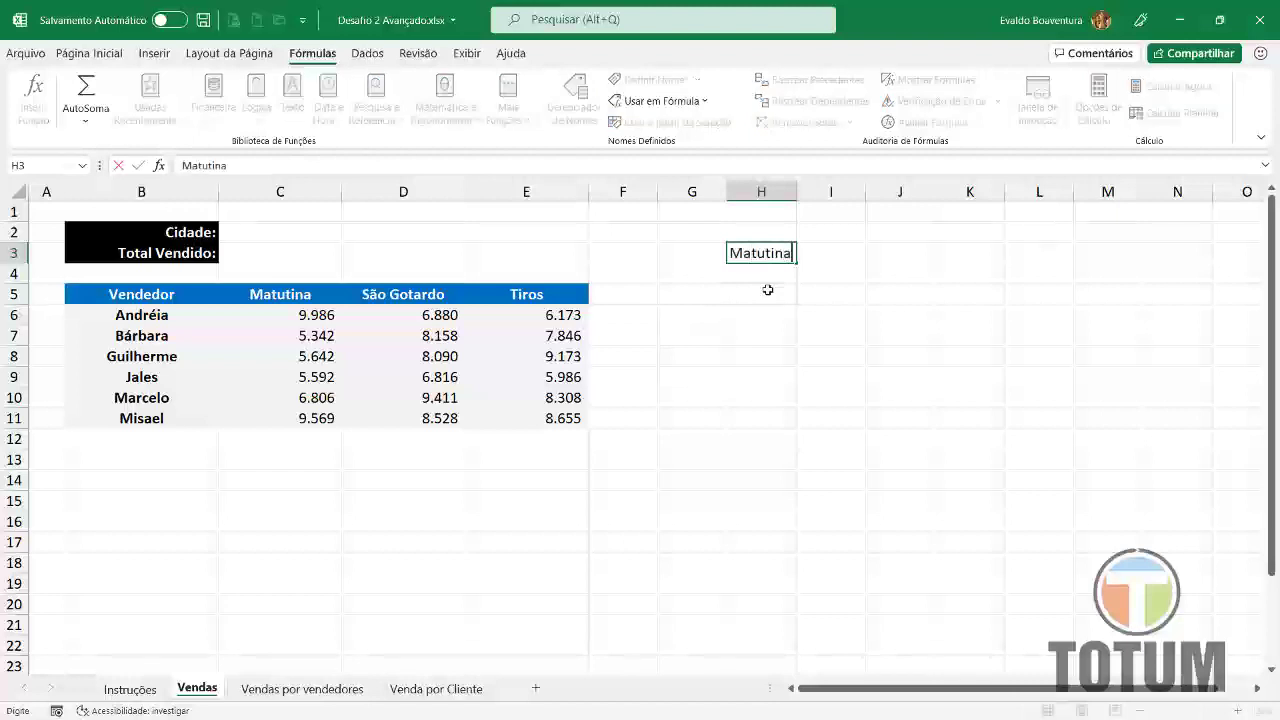
key(Return)
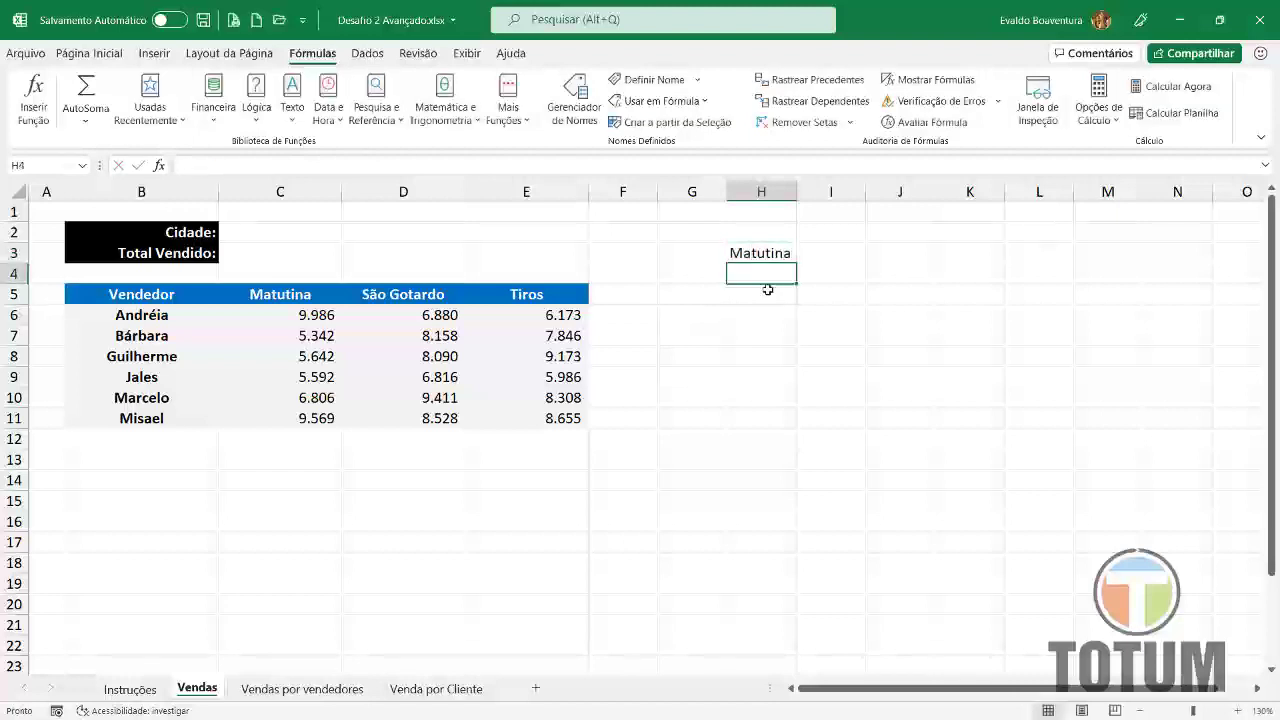
text(São Gotardo)
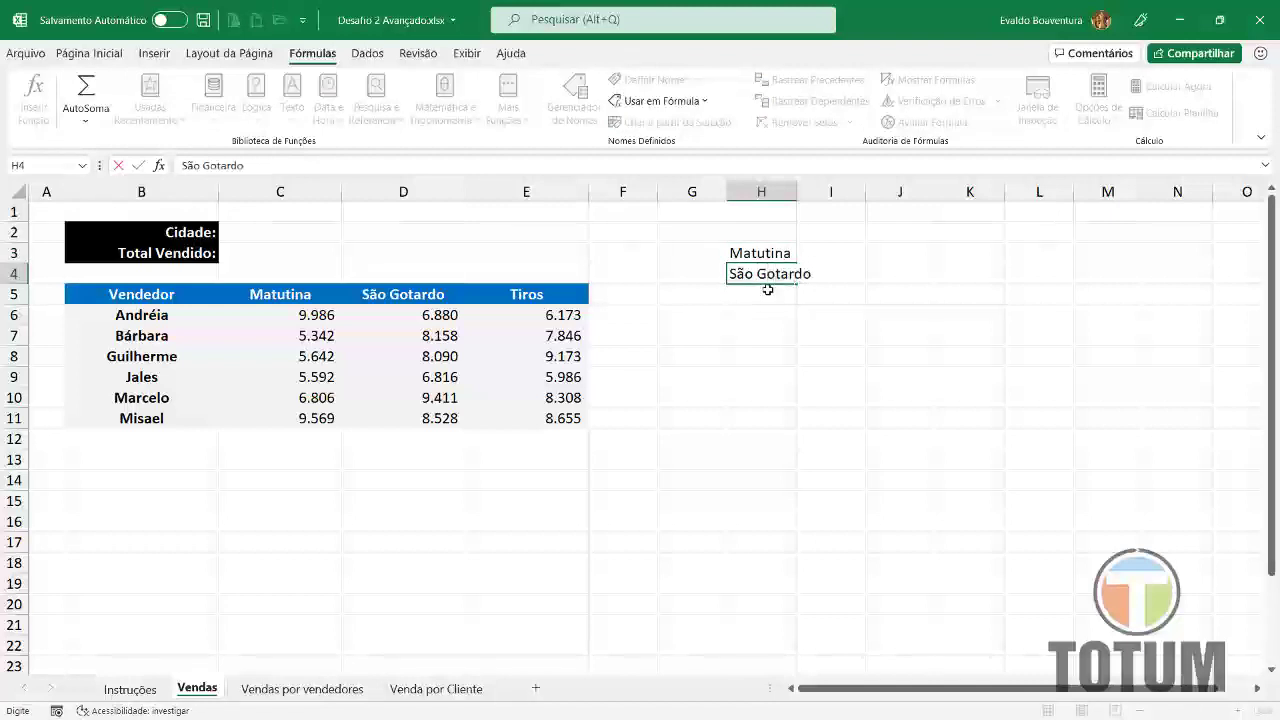
key(Return)
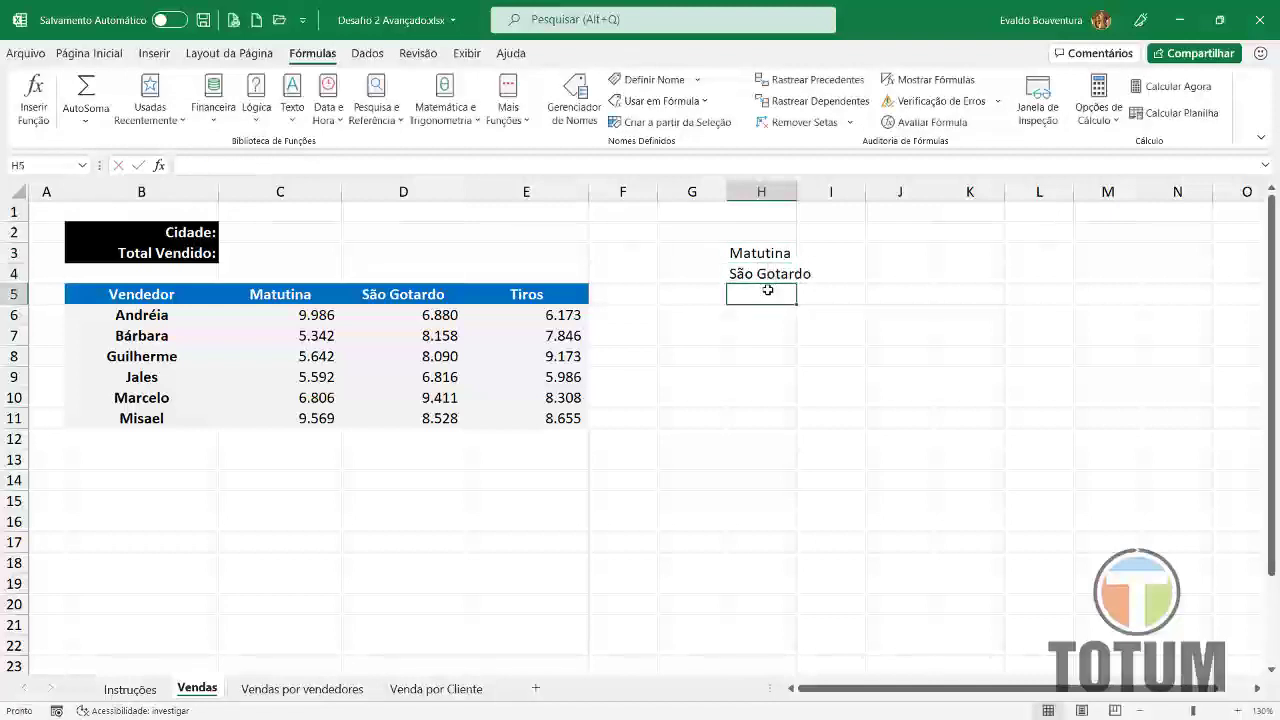
text(Tiros)
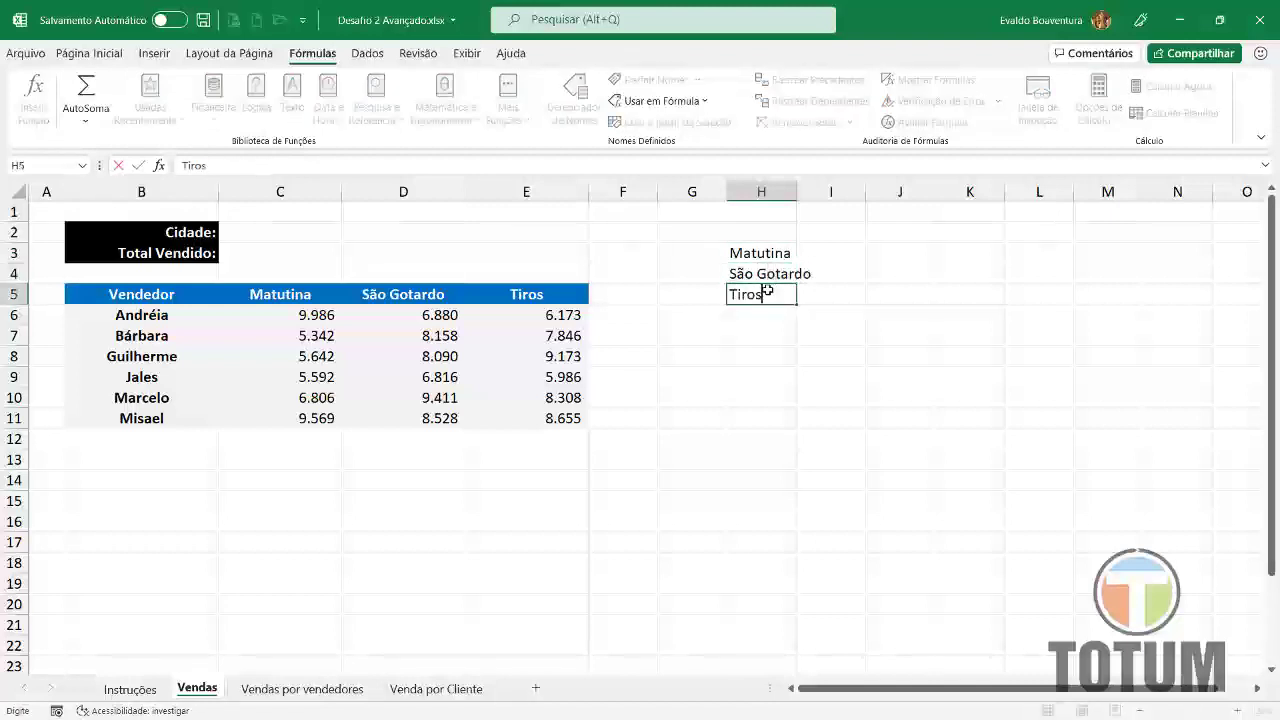
key(Tab)
- Widen column H and copy the plain formatting of H3 onto H4:H6
drag(796, 191, 853, 191)
click(774, 252)
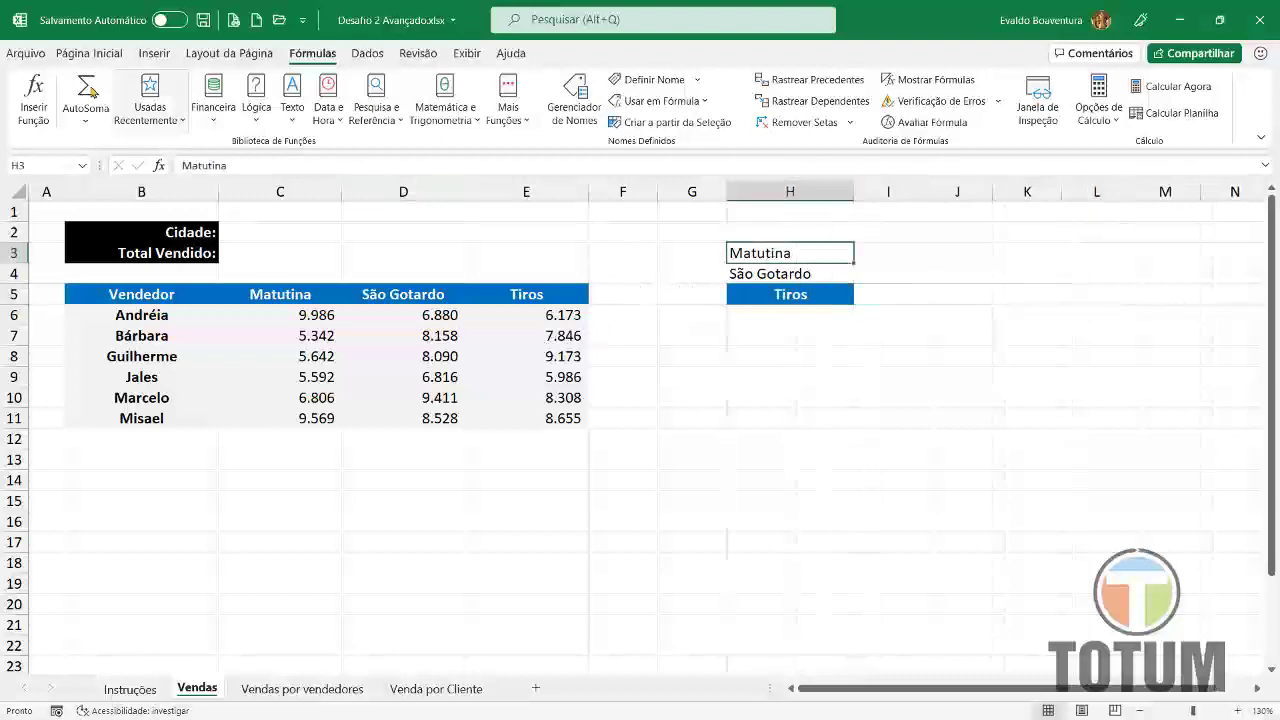
click(86, 55)
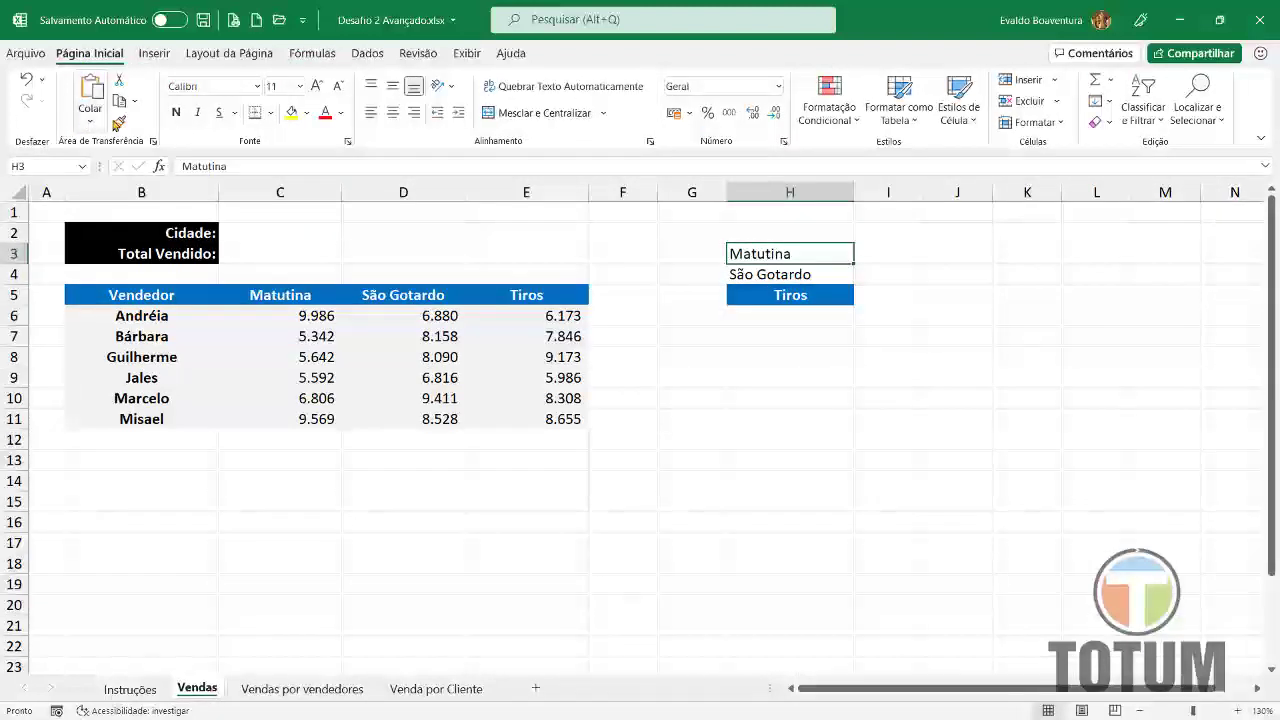
click(119, 121)
drag(760, 273, 790, 315)
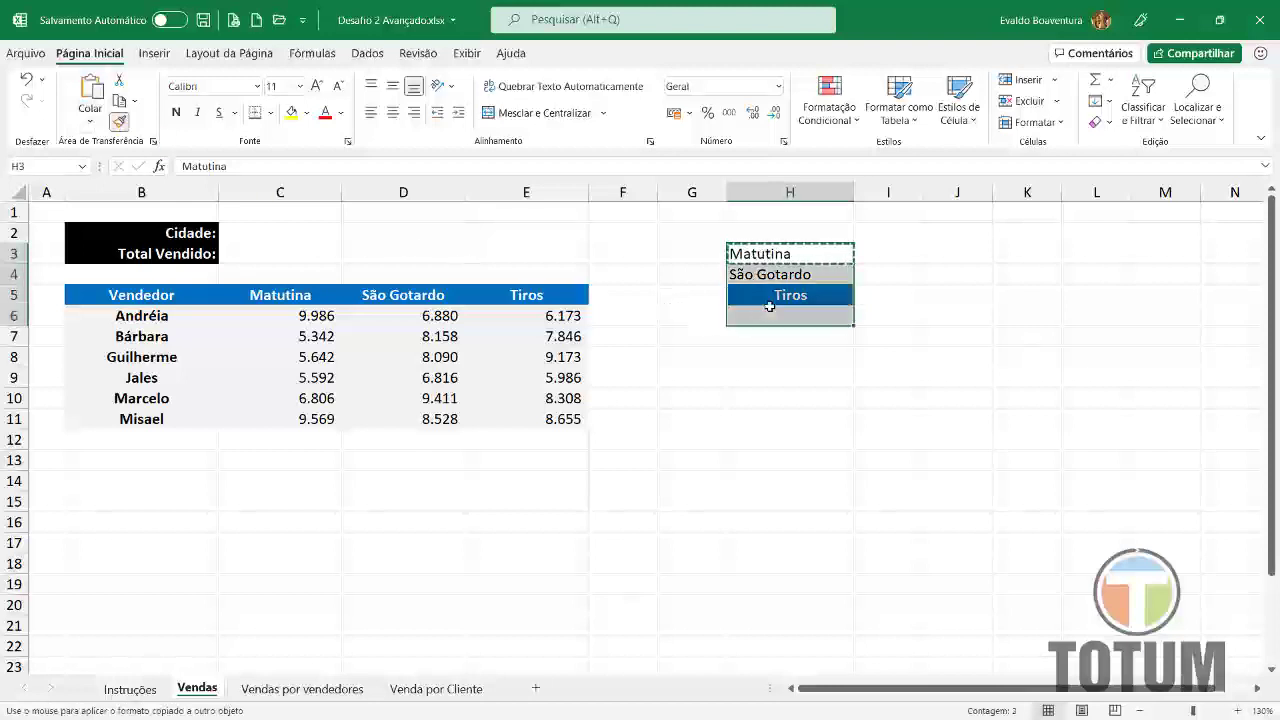
- Enter the matching range names Matutina, São_Gotardo and Tiros in cells I3 to I5, beside the city list
click(877, 256)
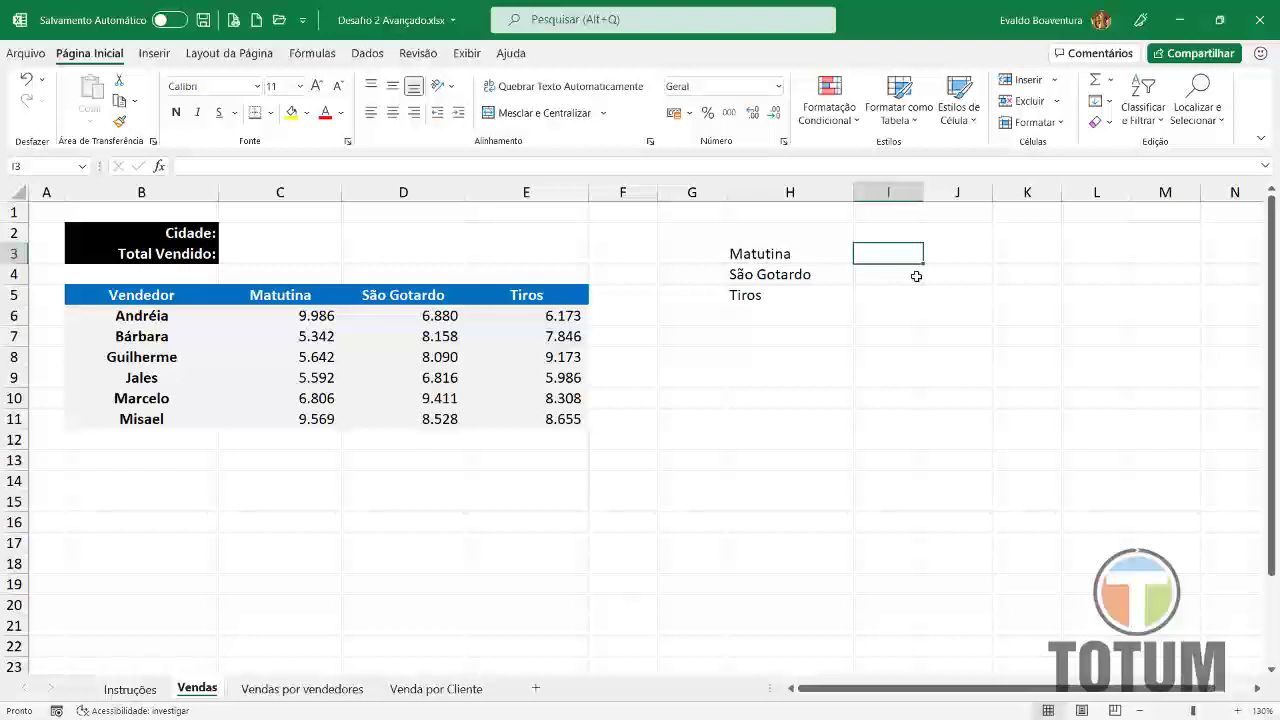
text(Matutina)
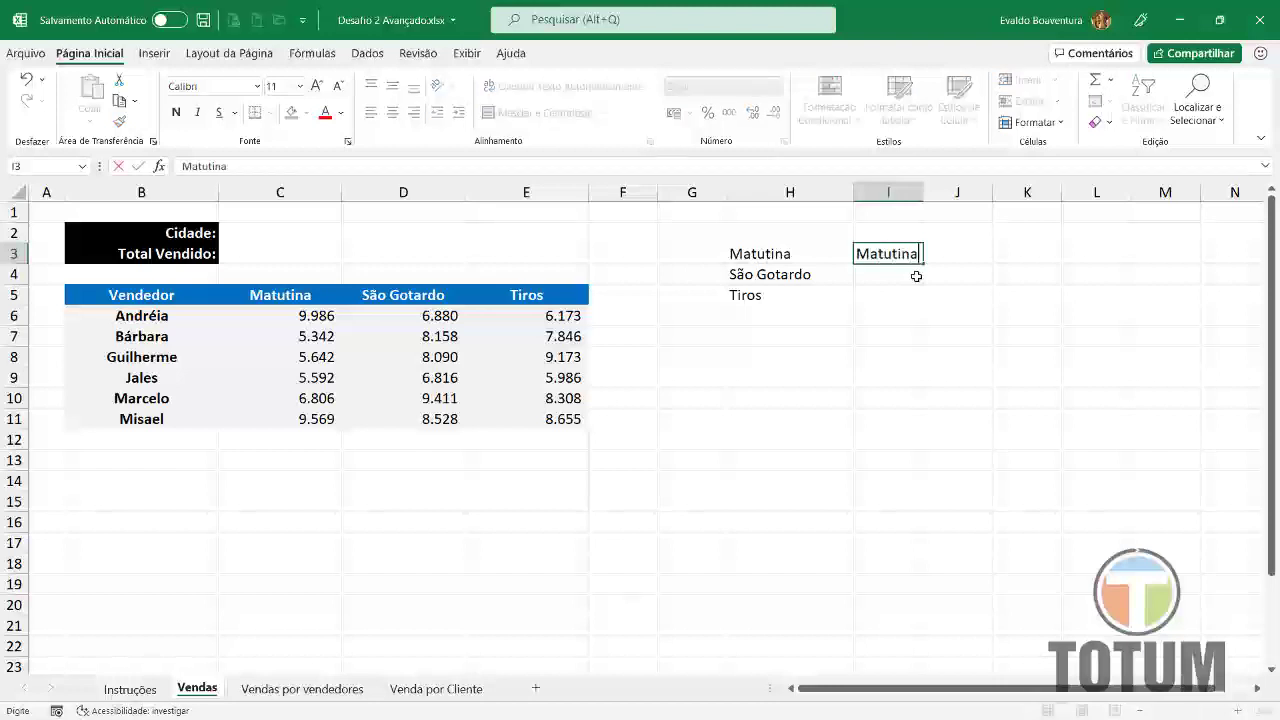
key(Return)
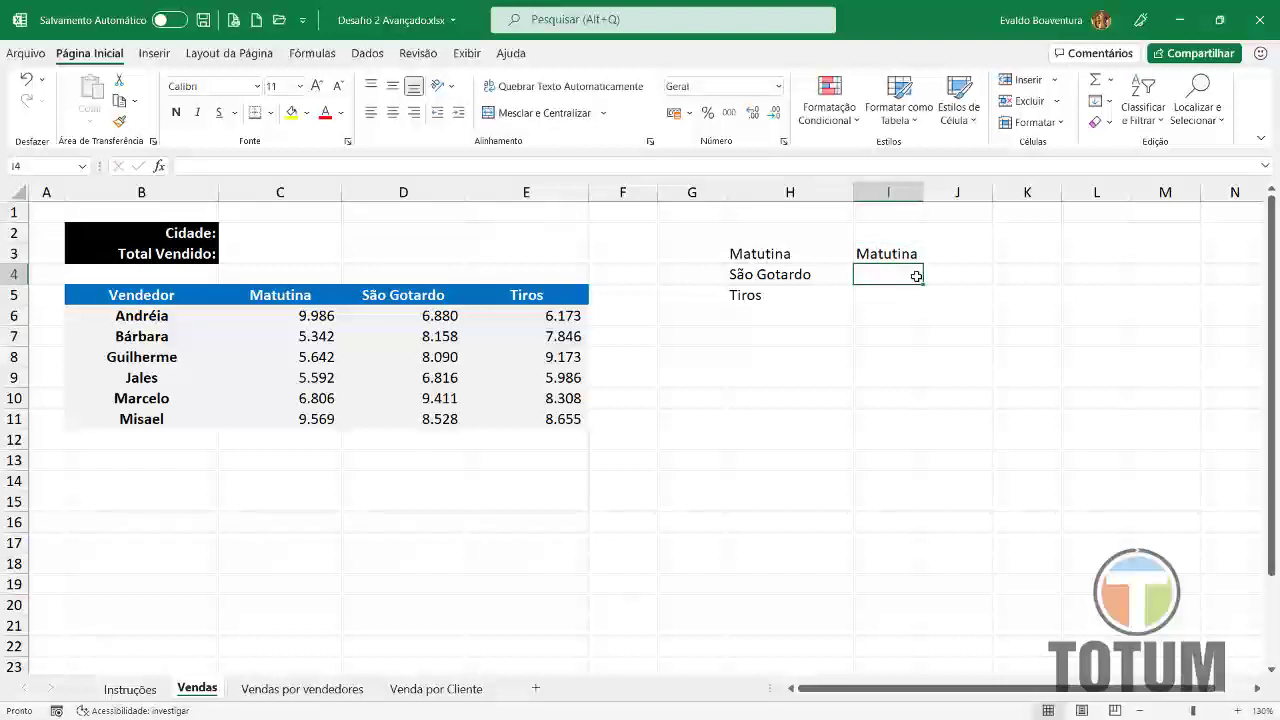
text(São )
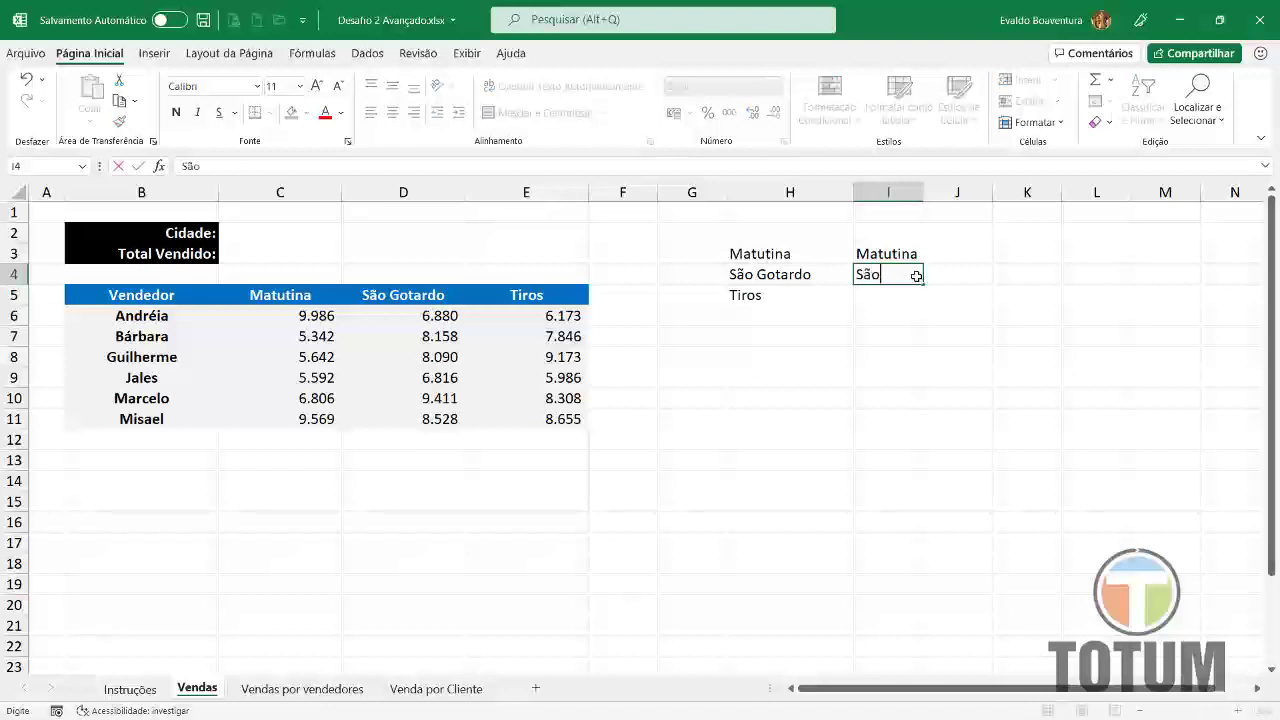
text(Gotardo)
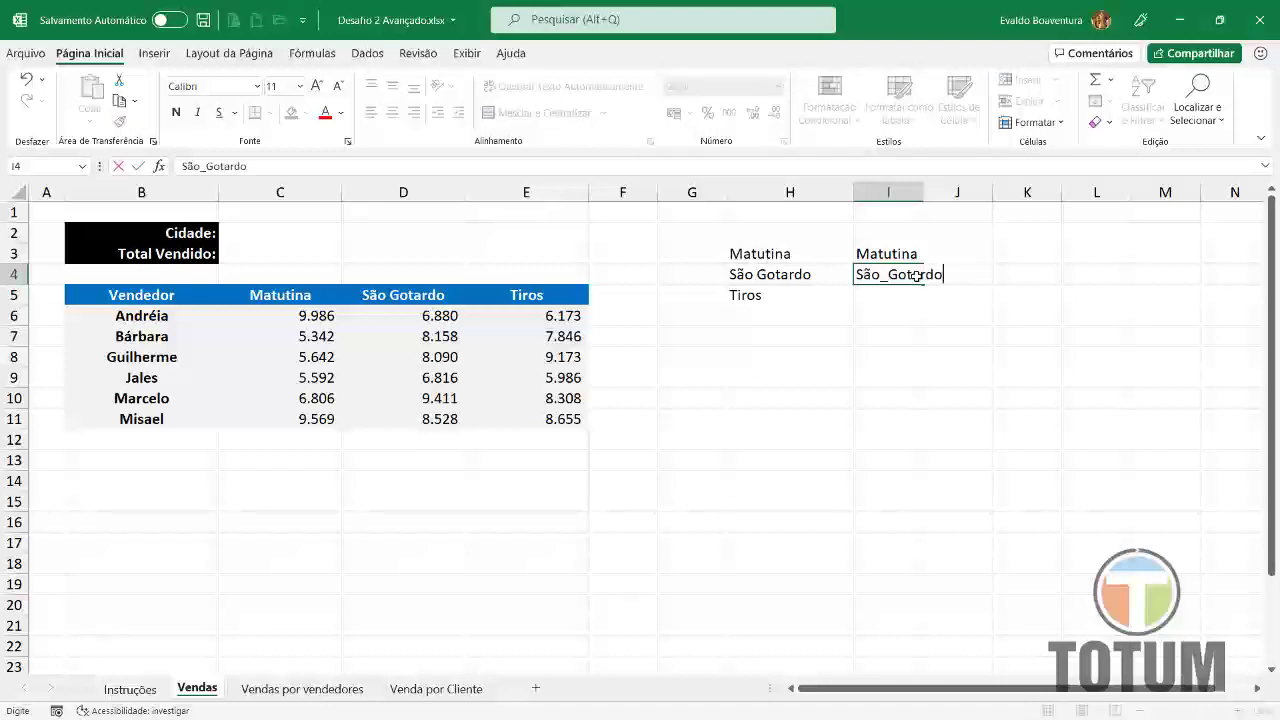
key(Return)
text(tiros)
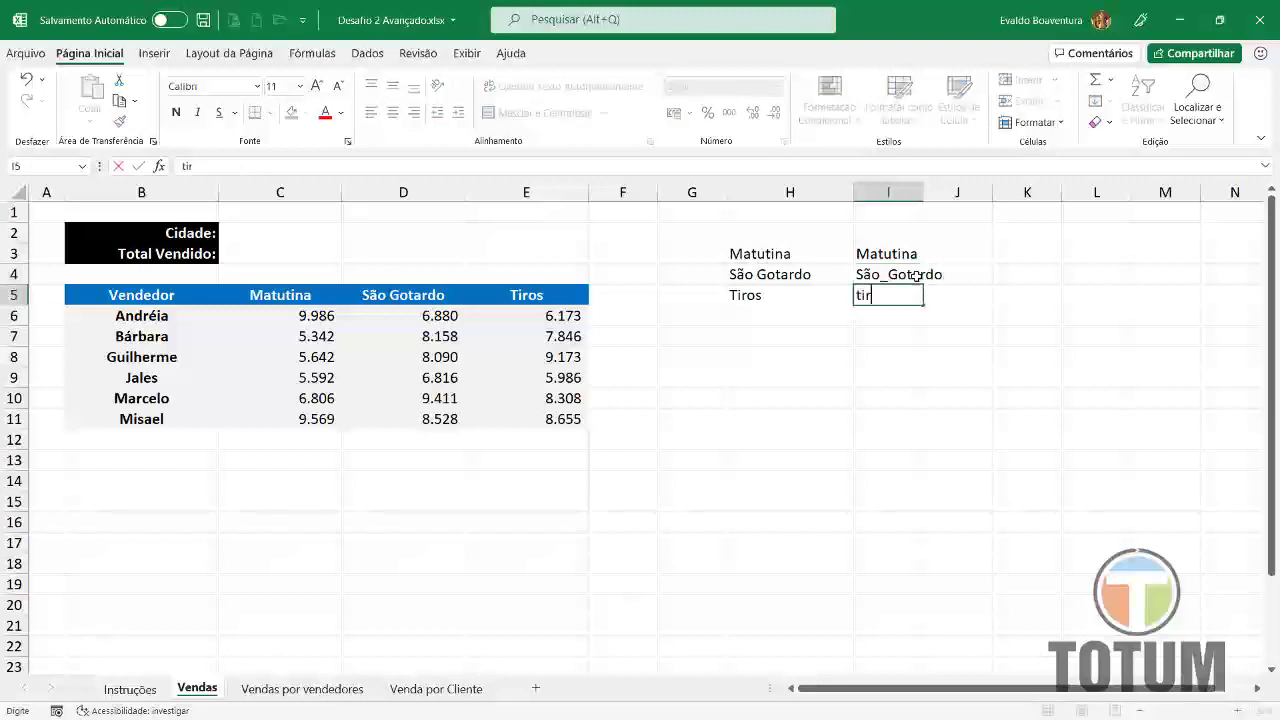
key(BackSpace)
key(BackSpace)
key(BackSpace)
key(BackSpace)
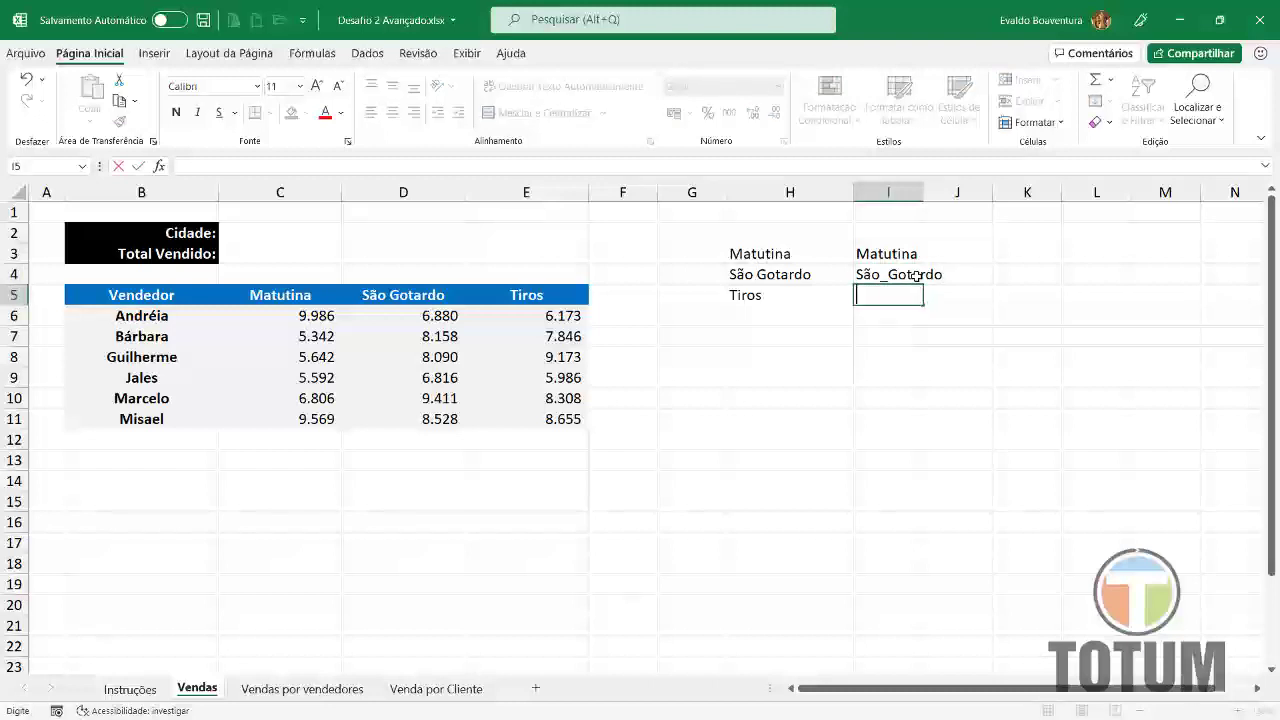
text(Tiros)
key(Return)
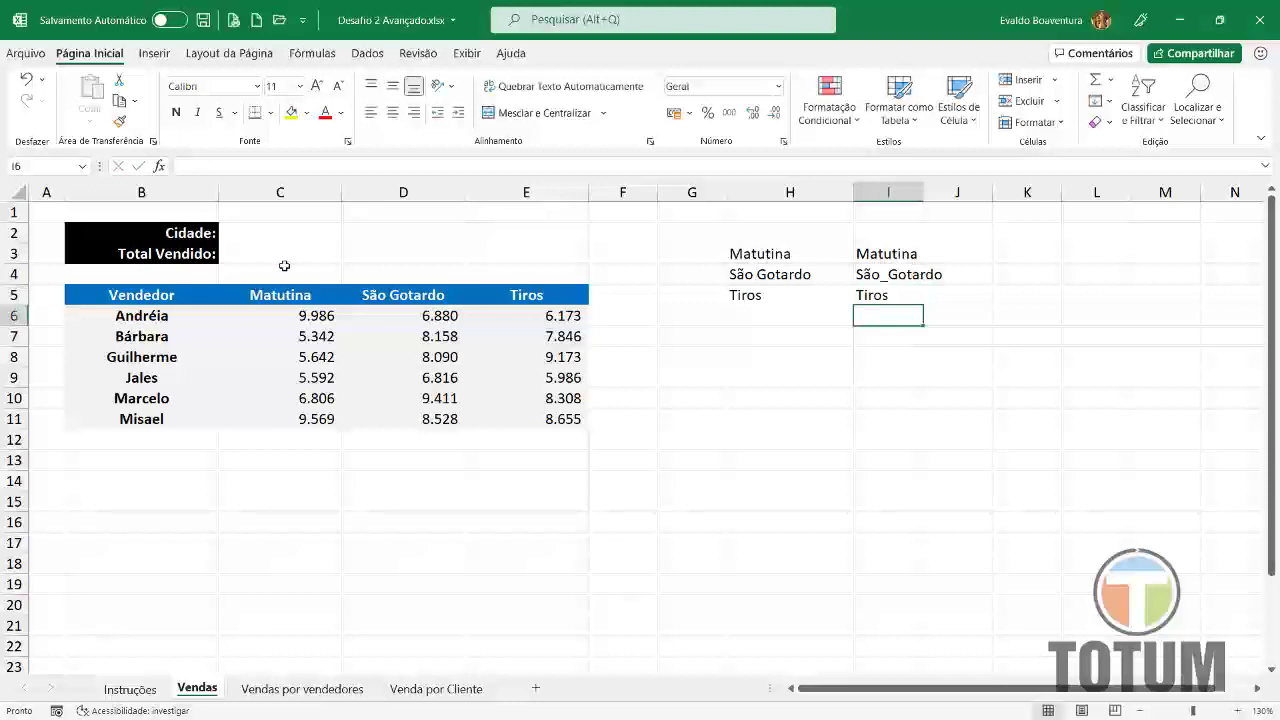
- Check the workbook's existing defined names, and define the name São_Gotardo for the sales values in D6:D11
click(307, 316)
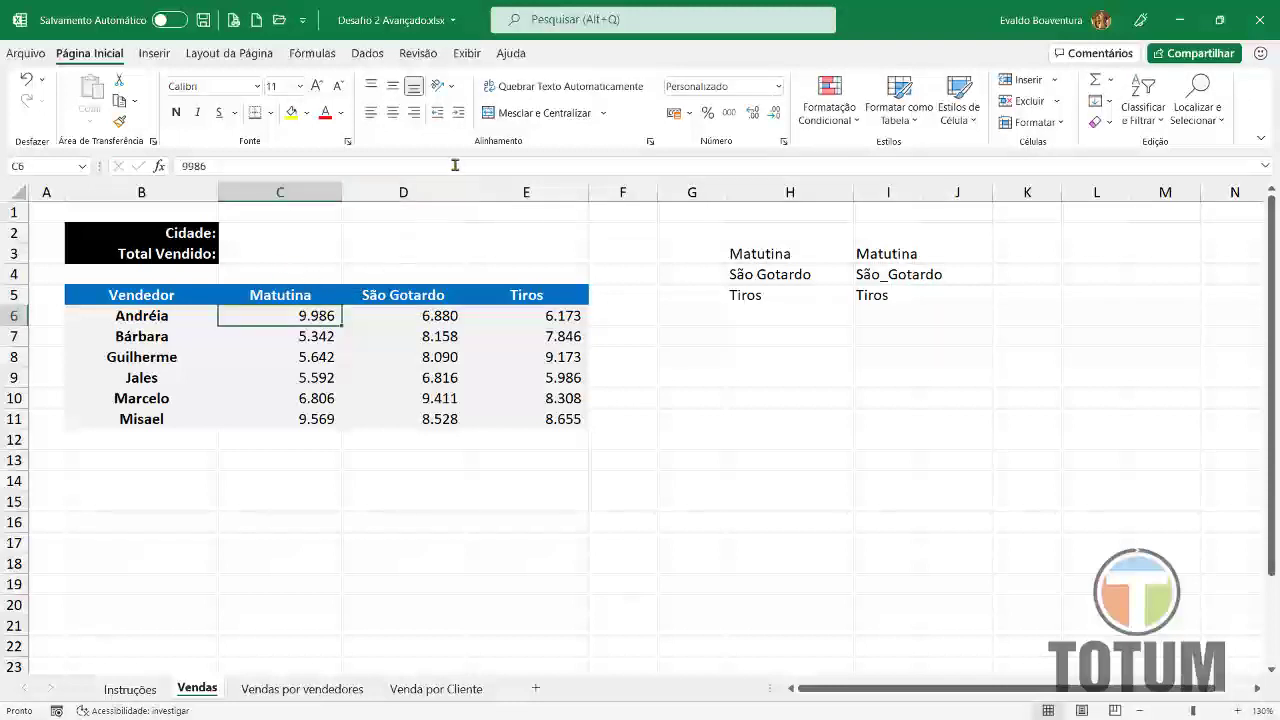
click(312, 60)
click(575, 97)
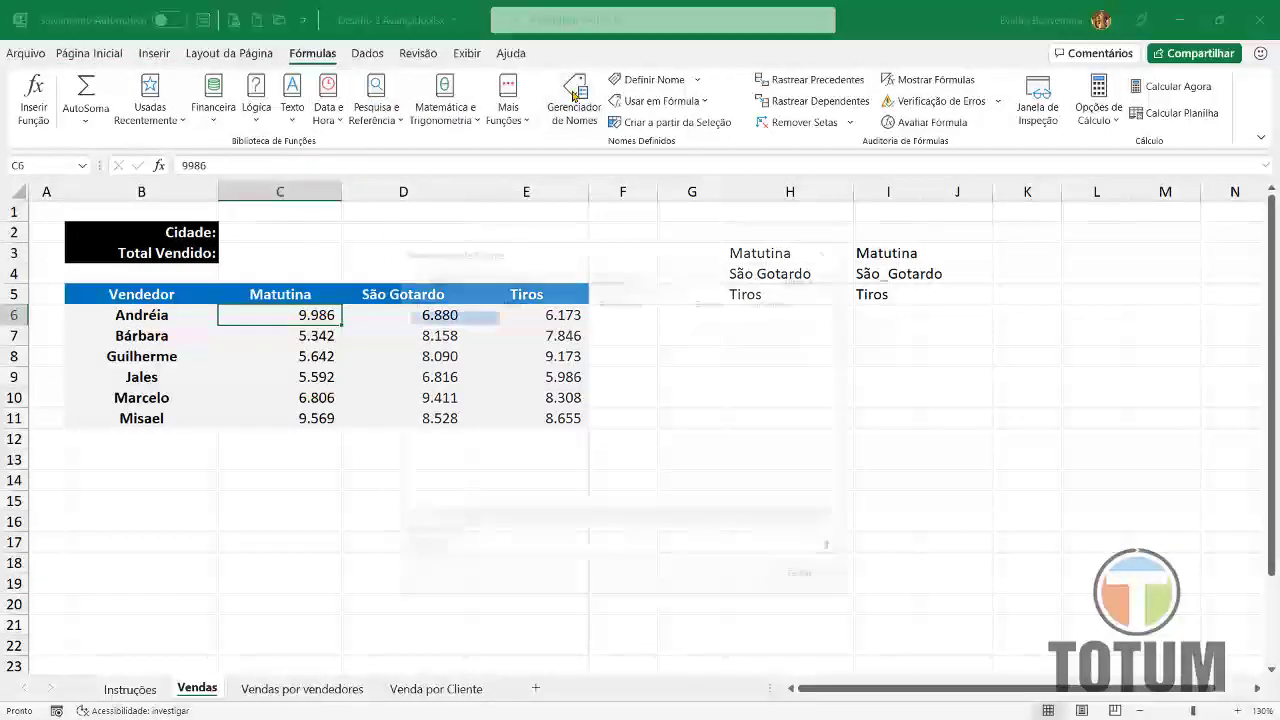
click(810, 574)
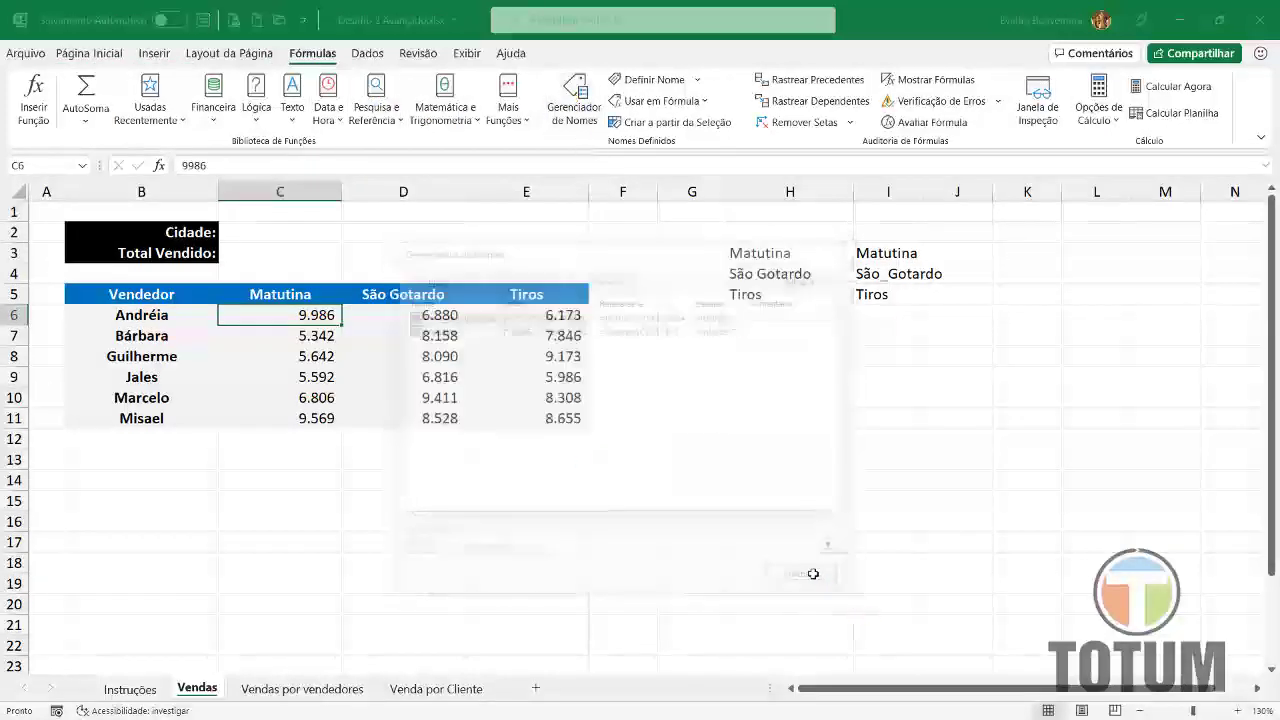
drag(420, 315, 423, 416)
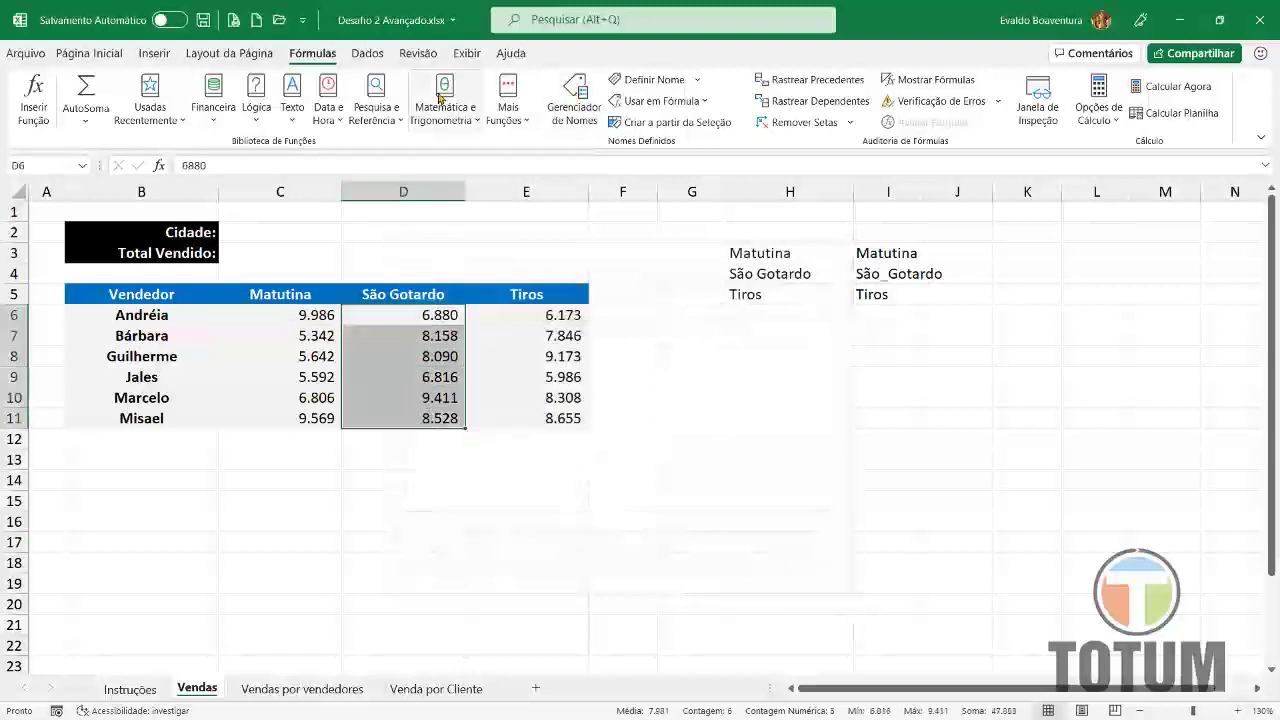
click(648, 80)
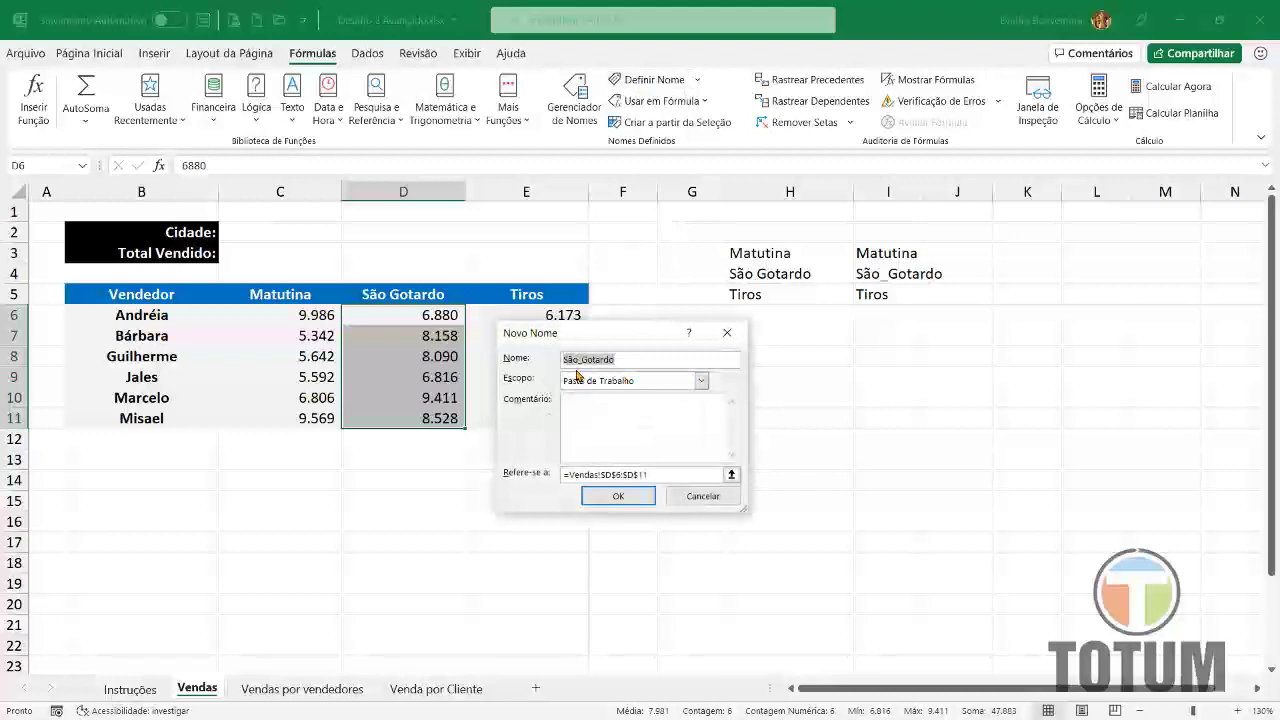
click(618, 497)
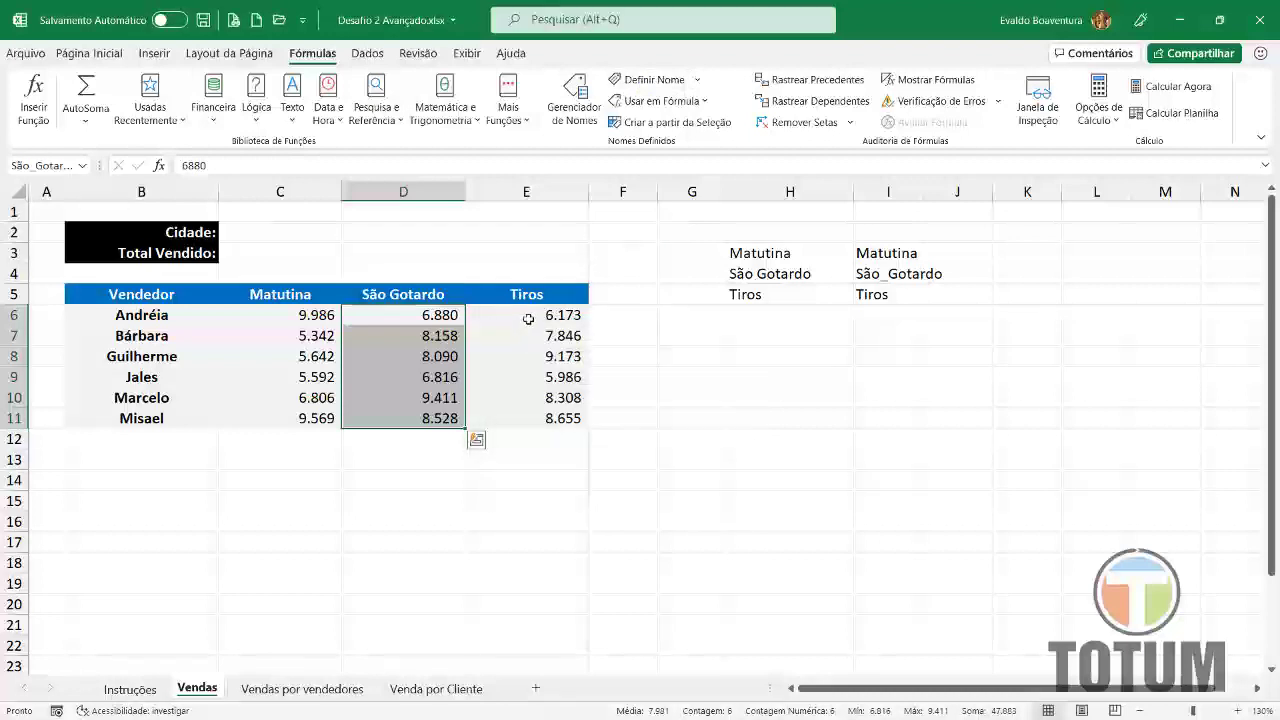
- Define the name Tiros for the sales values in E6:E11, and check the list of defined names
drag(528, 316, 530, 416)
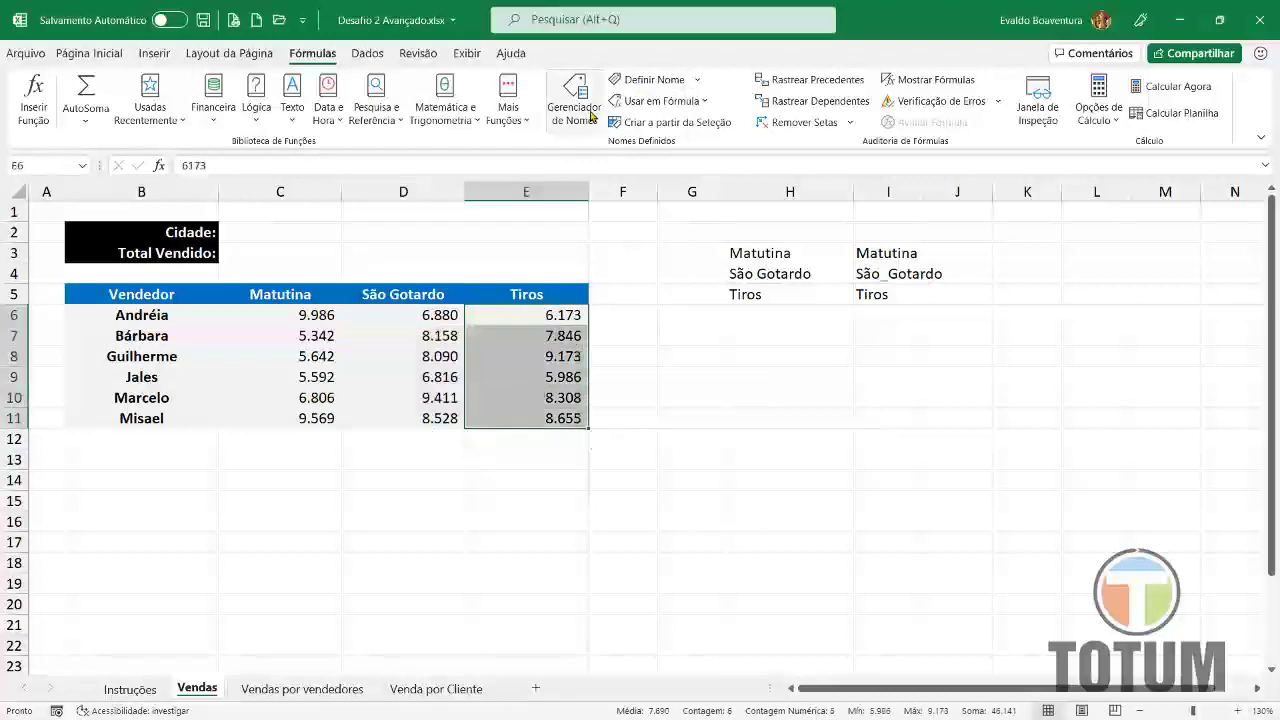
click(651, 80)
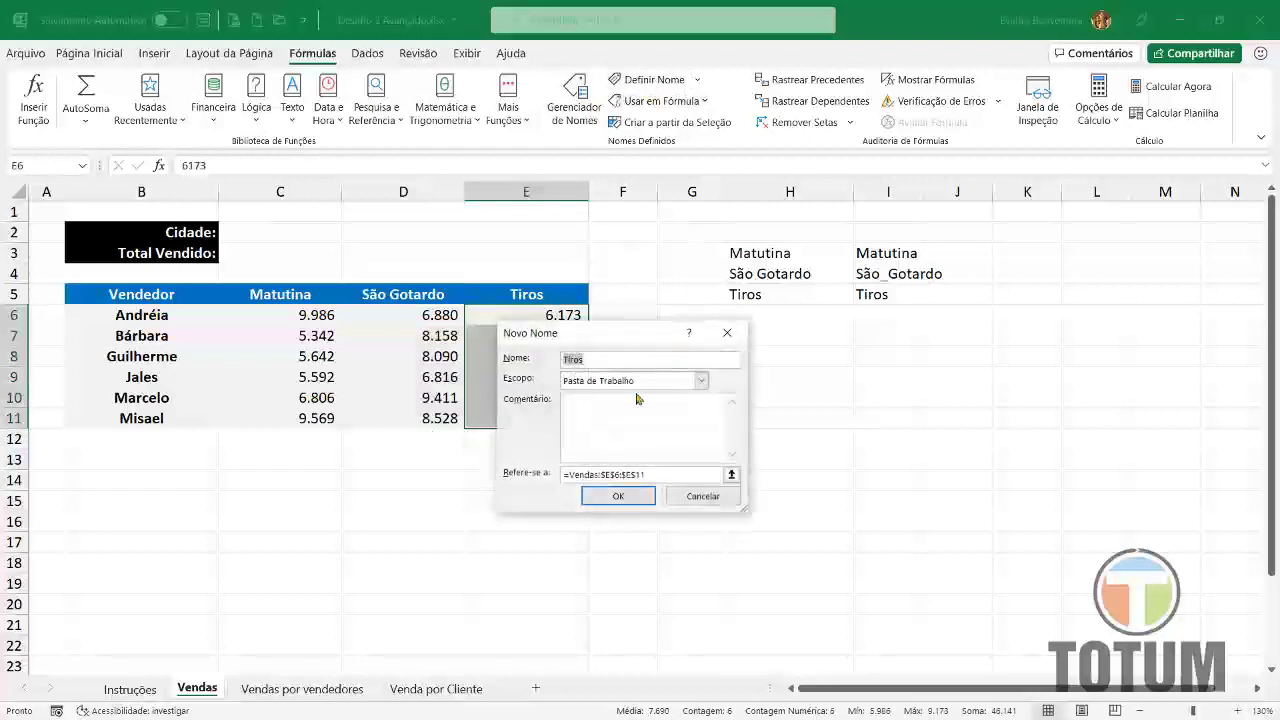
click(618, 498)
click(523, 374)
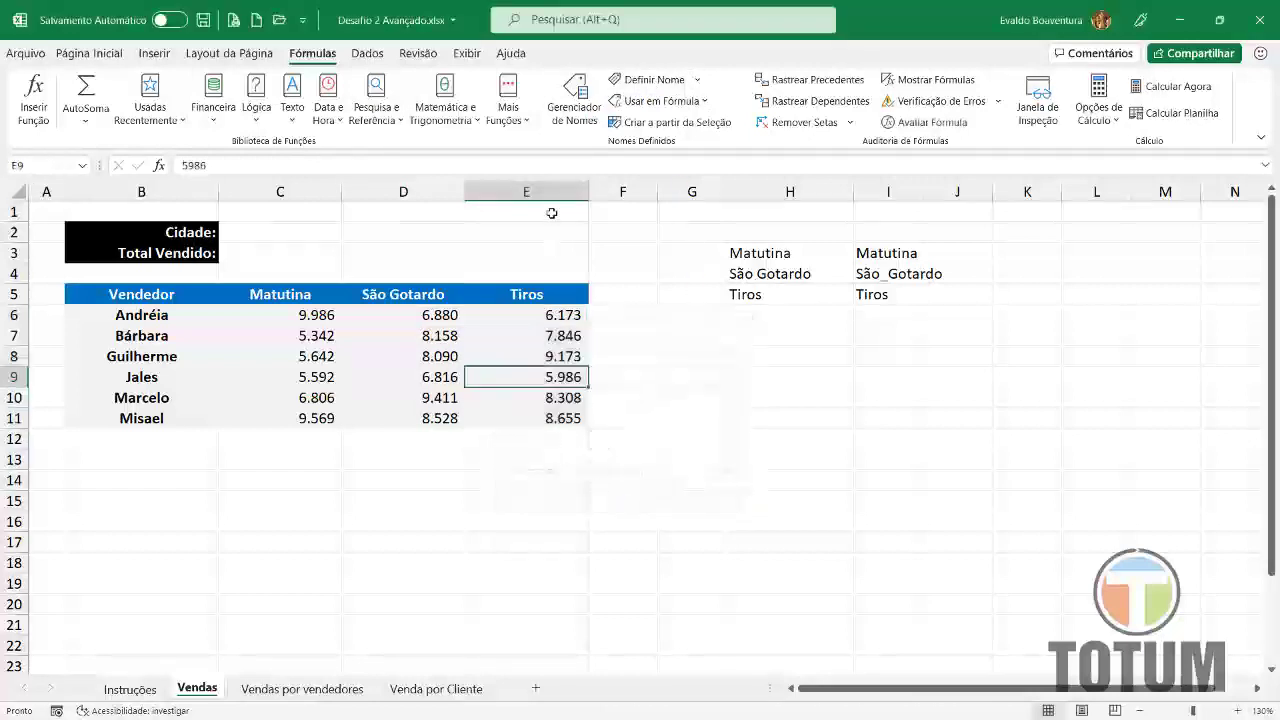
click(82, 166)
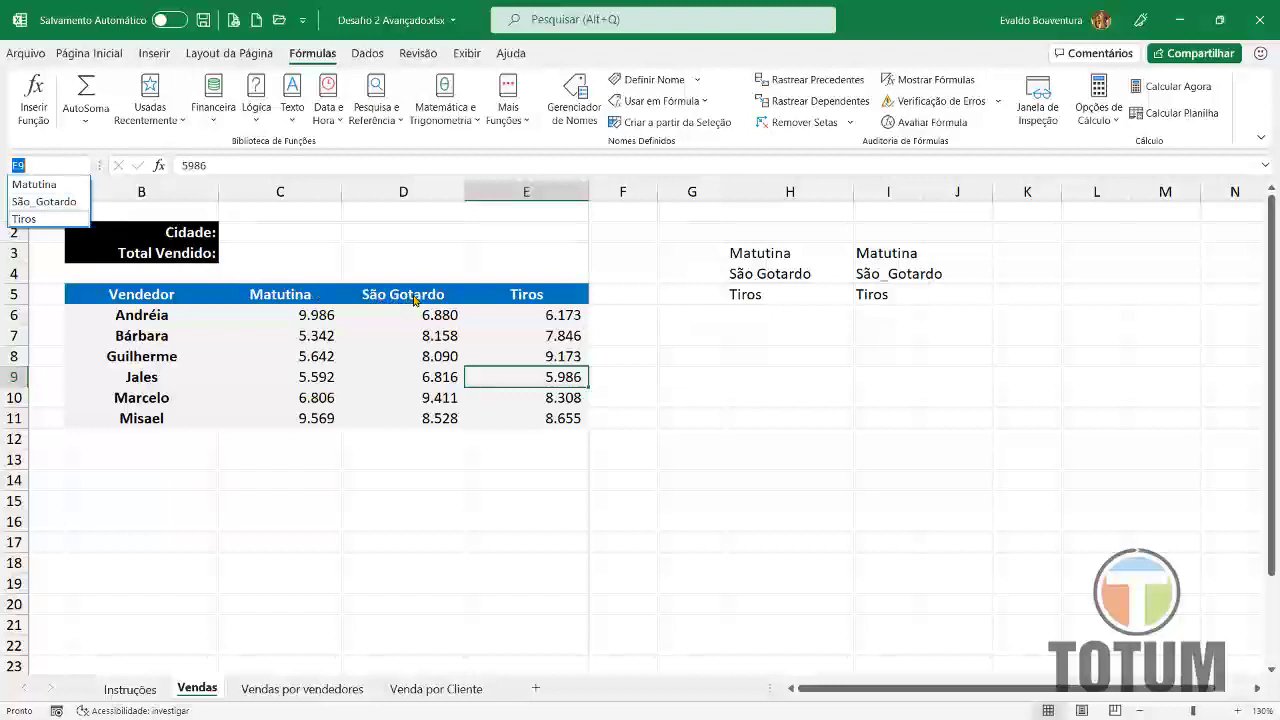
- Add a list validation to the Cidade cell C2 using the city headers $C$5:$E$5 as source, and check its dropdown options
click(312, 238)
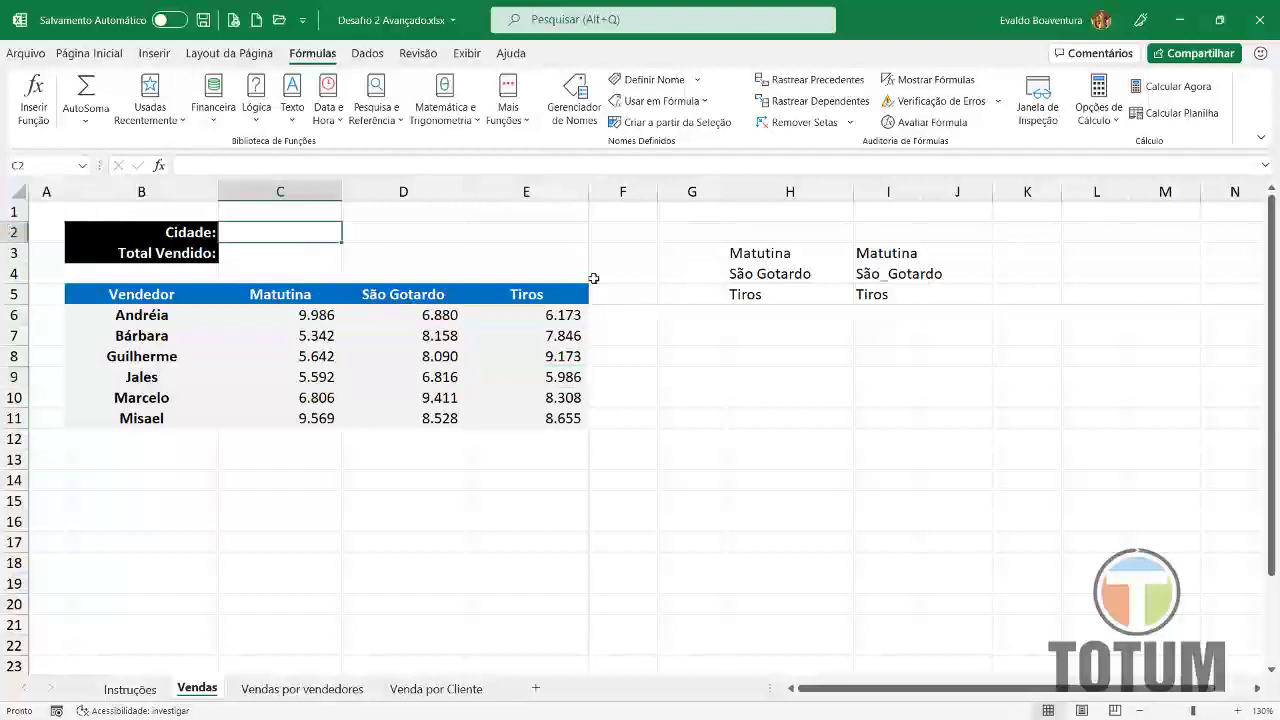
click(367, 53)
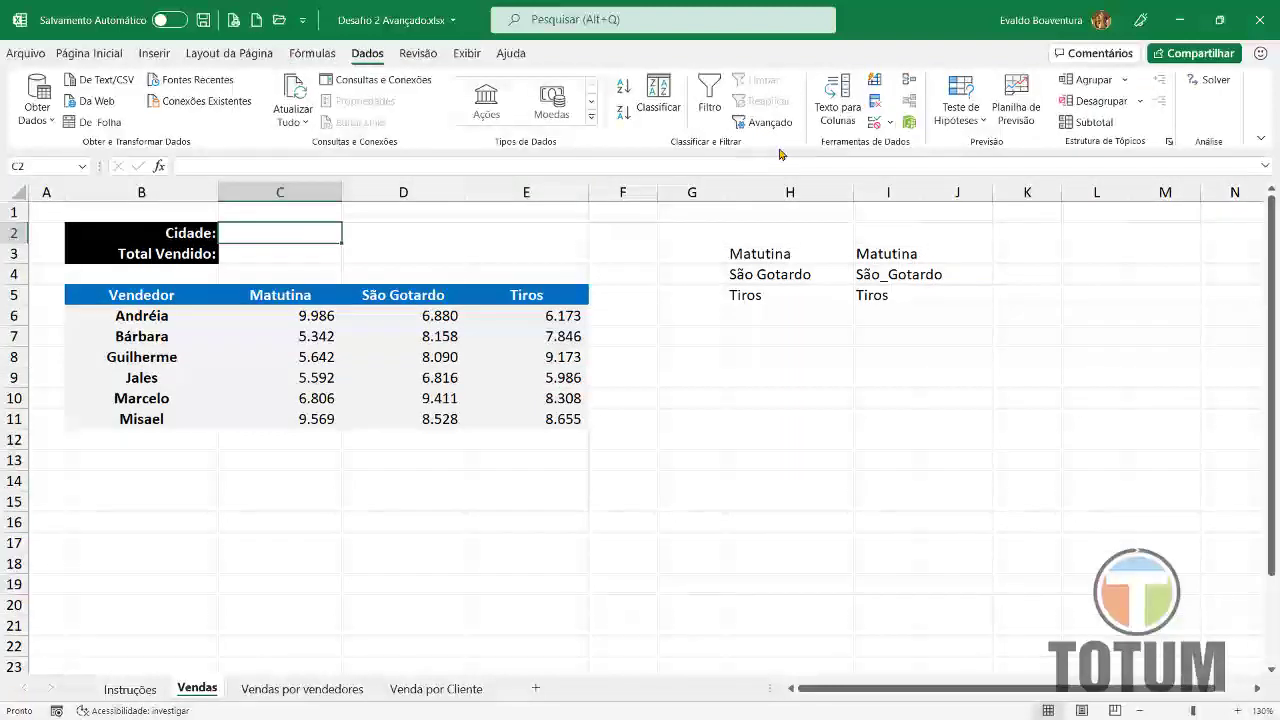
click(875, 122)
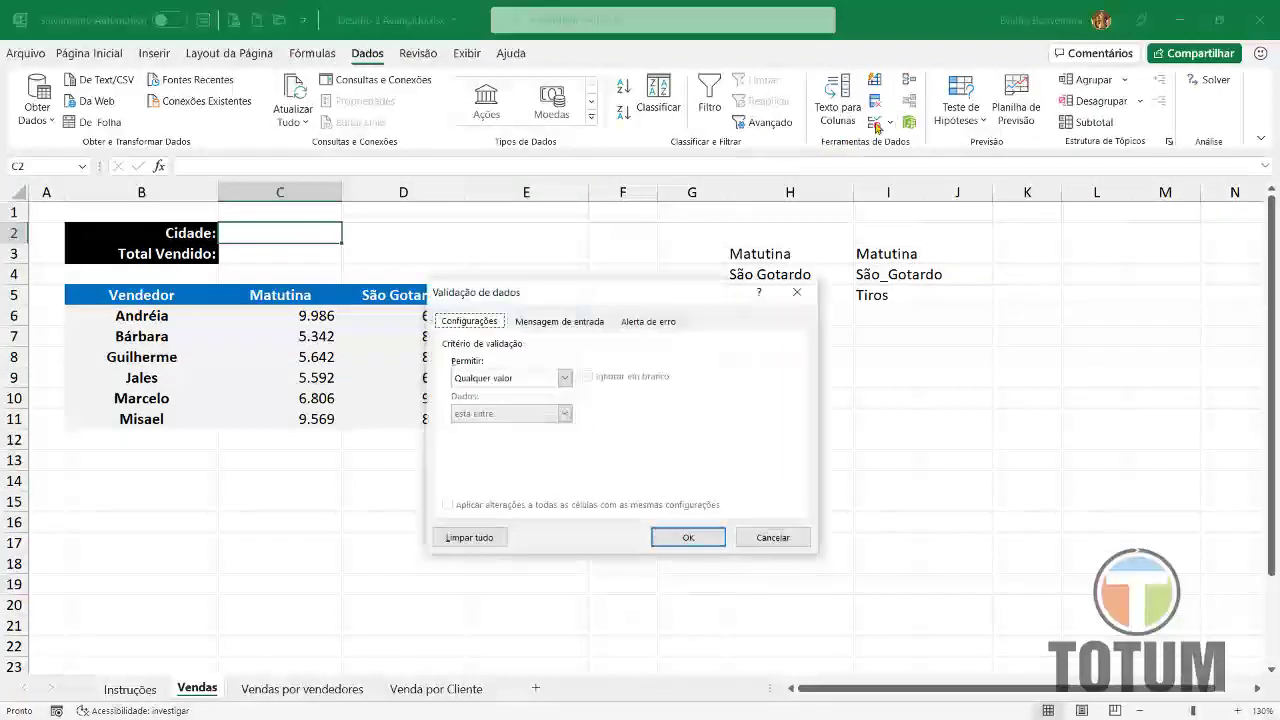
click(564, 378)
click(500, 427)
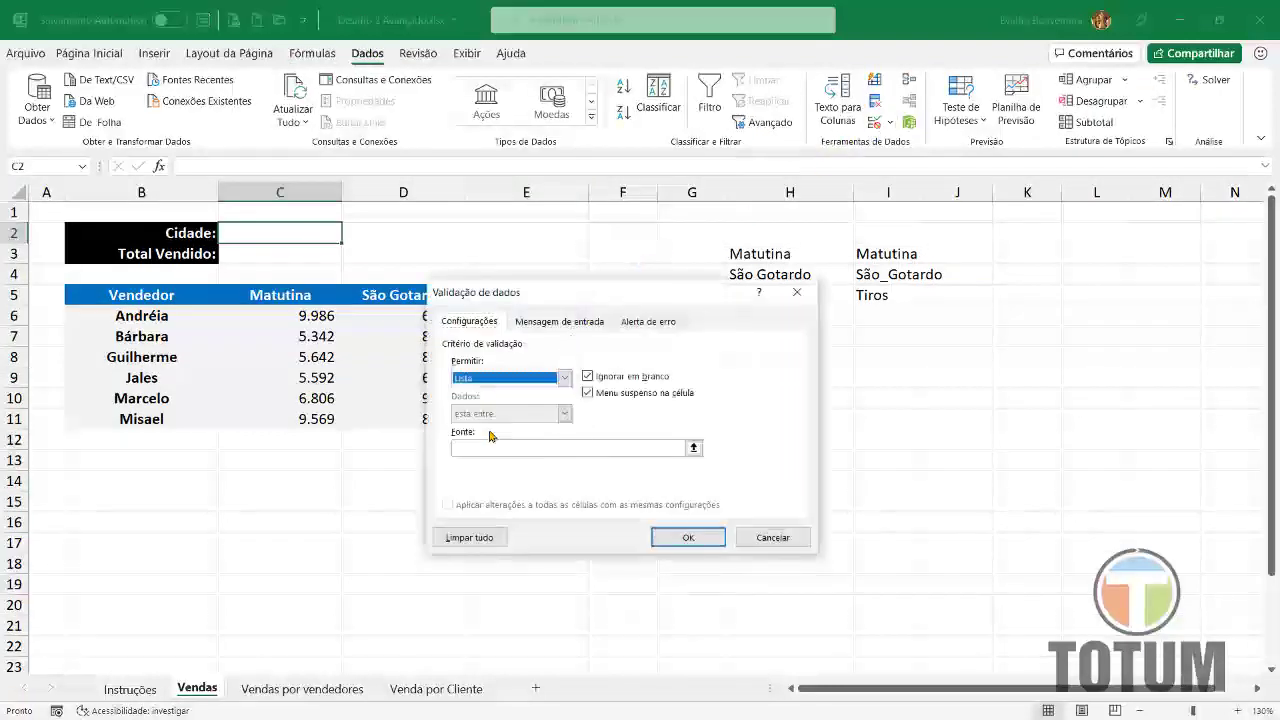
drag(627, 300, 901, 304)
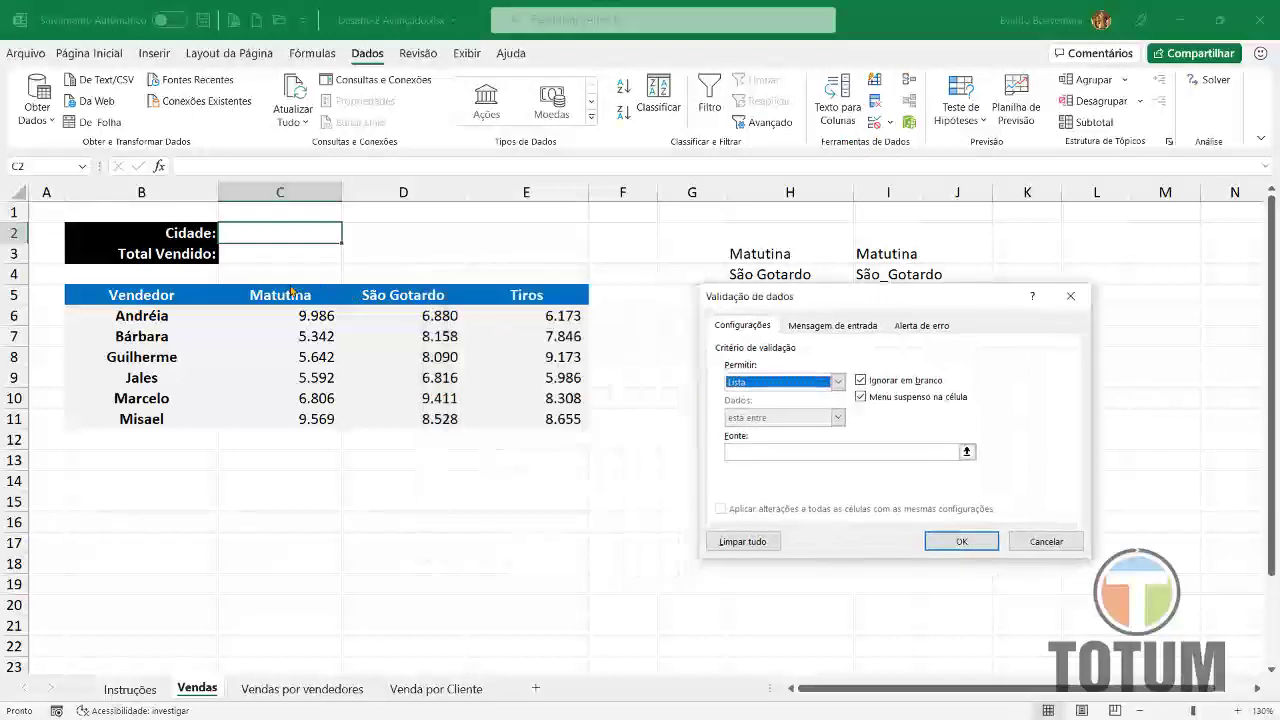
click(758, 452)
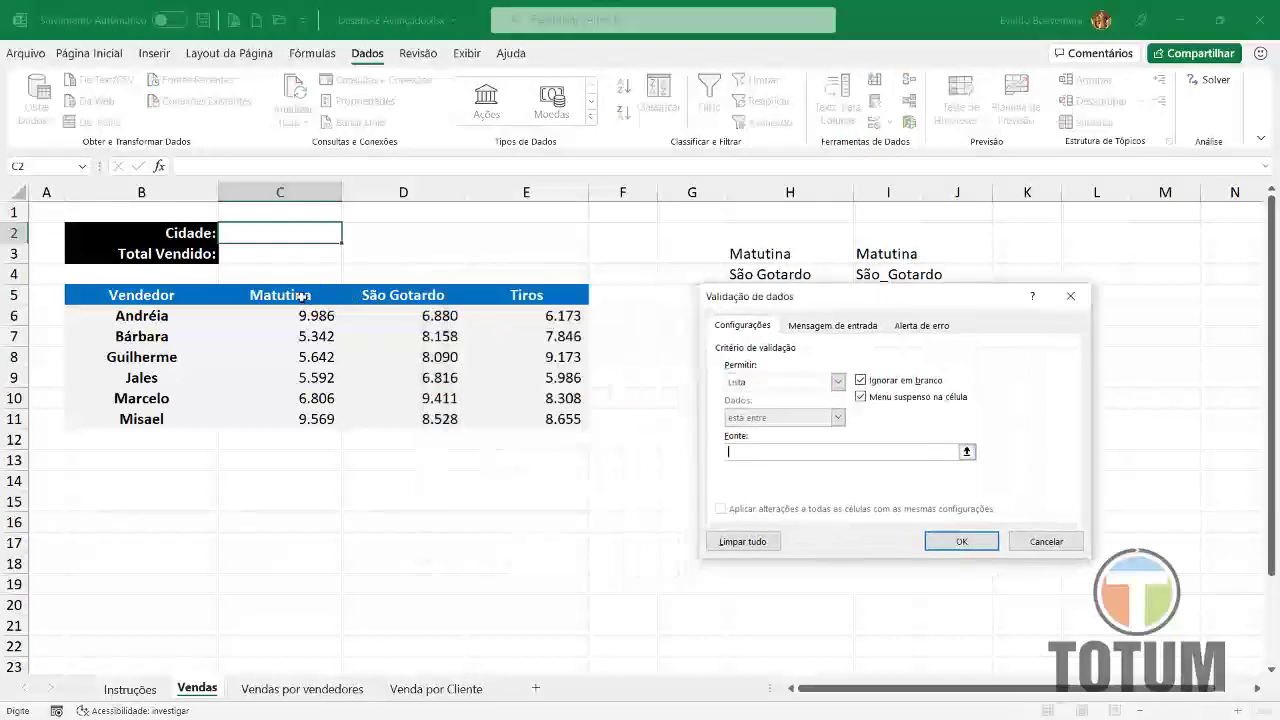
drag(282, 295, 520, 300)
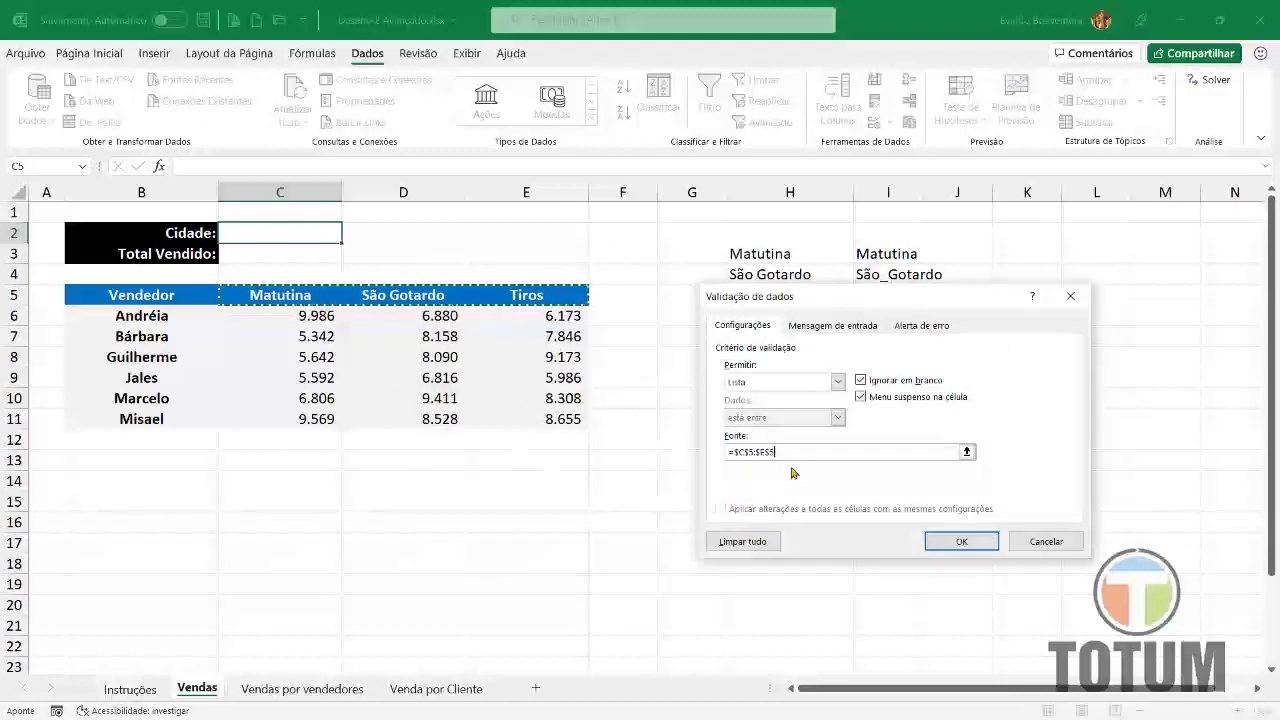
click(960, 541)
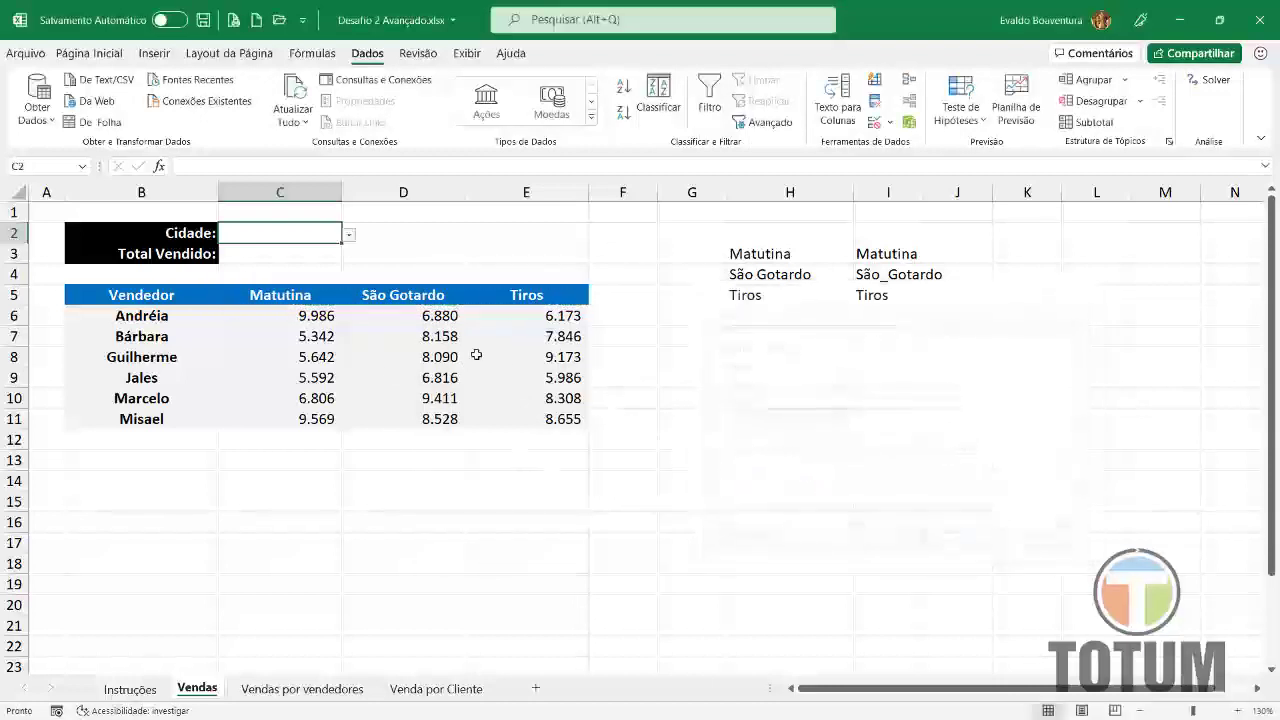
click(349, 234)
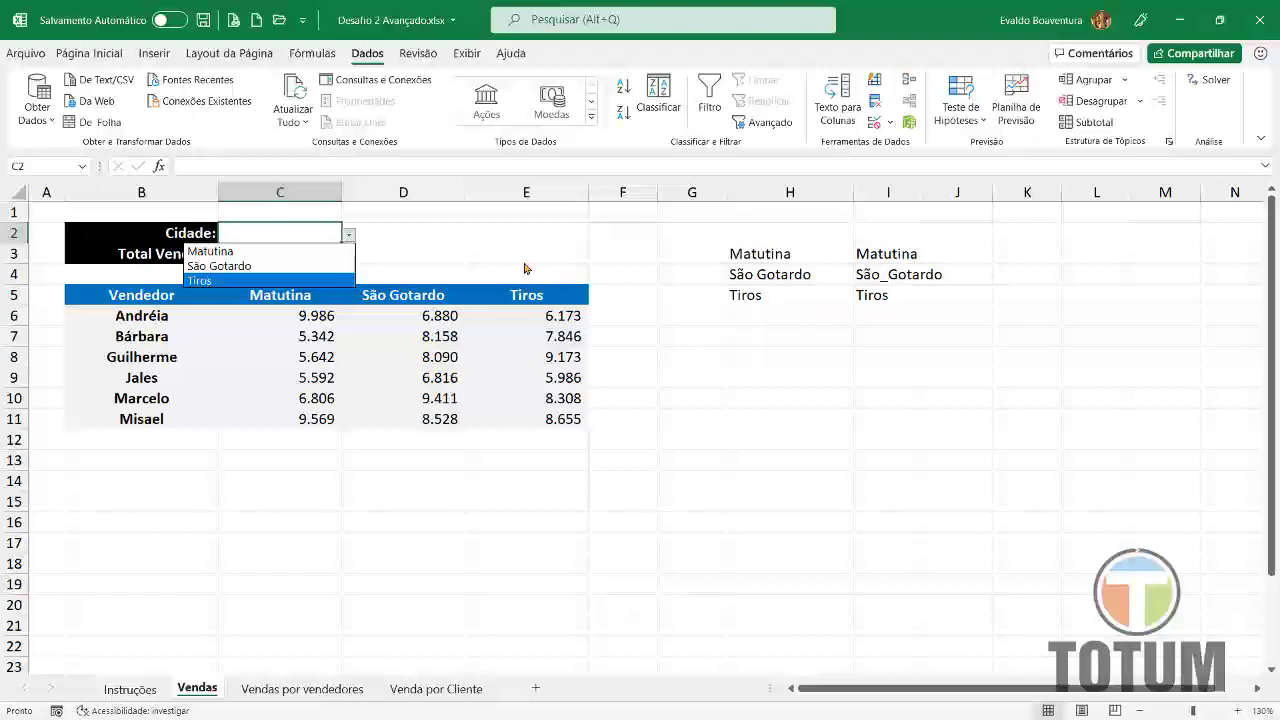
key(Escape)
- Enter the formula =SOMA(INDIRETO(C2)) in the Total Vendido cell C3
click(300, 257)
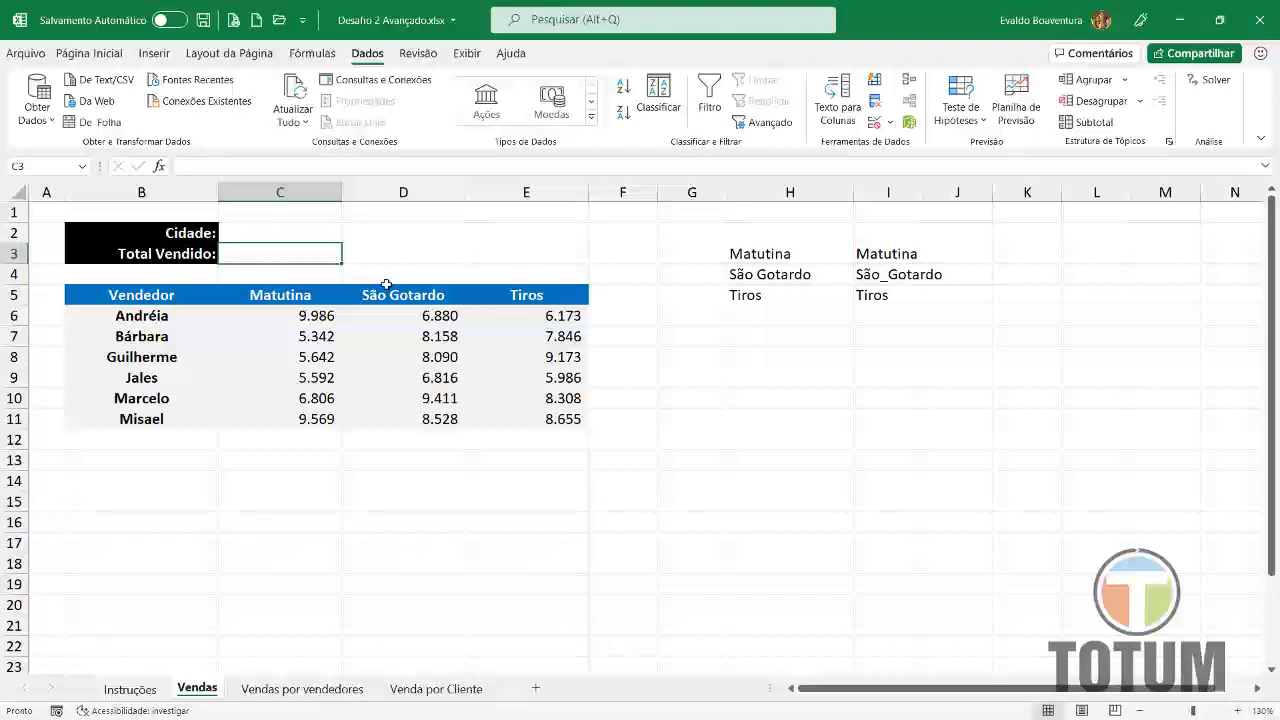
text(=soma)
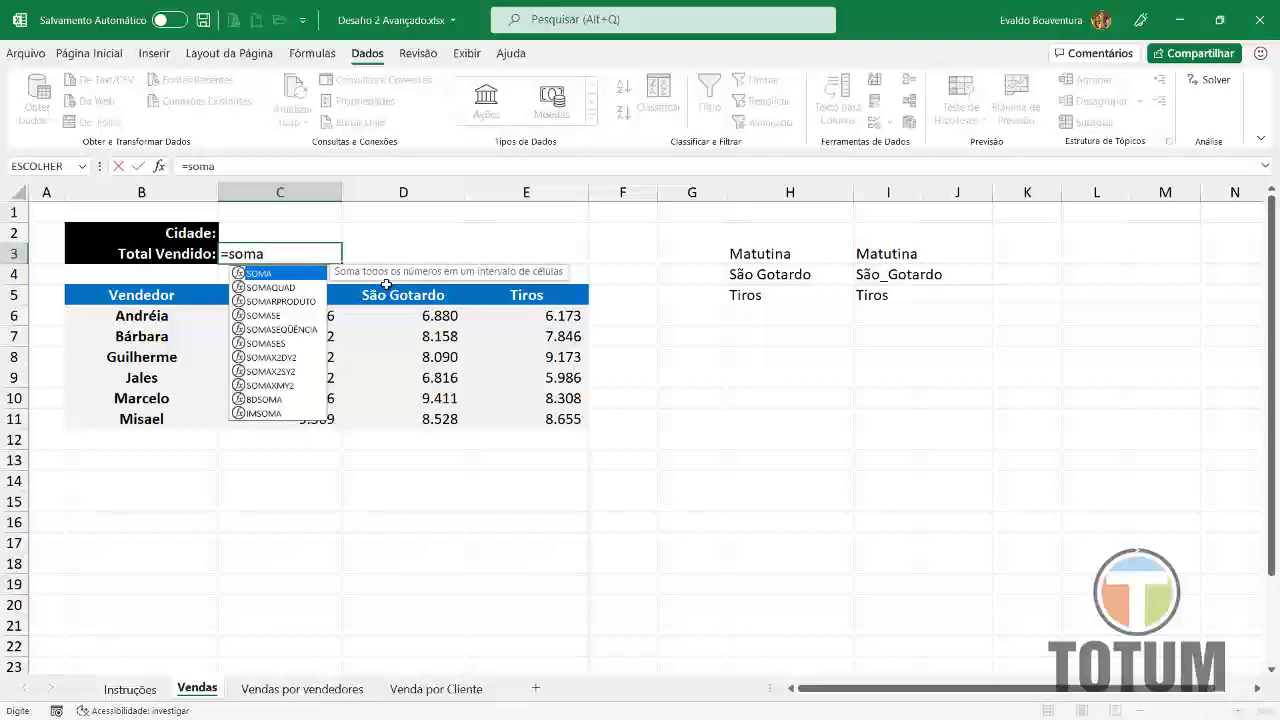
text((IND)
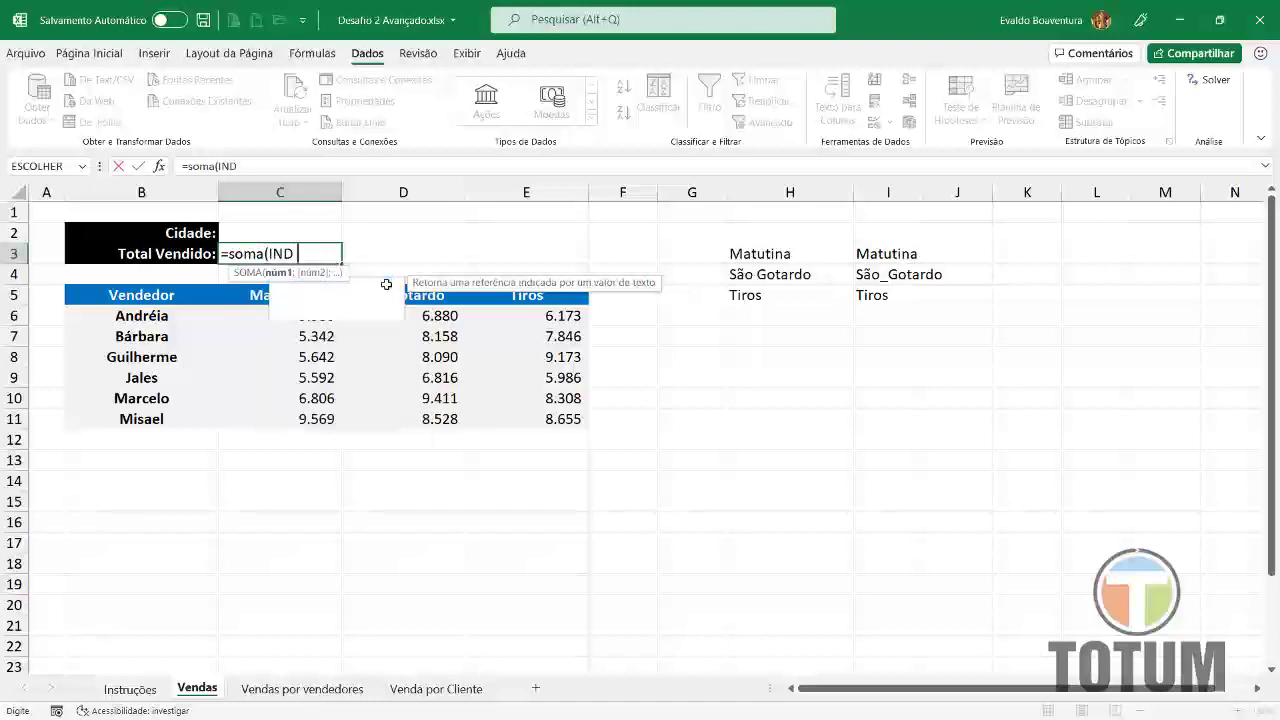
text(IRETO)
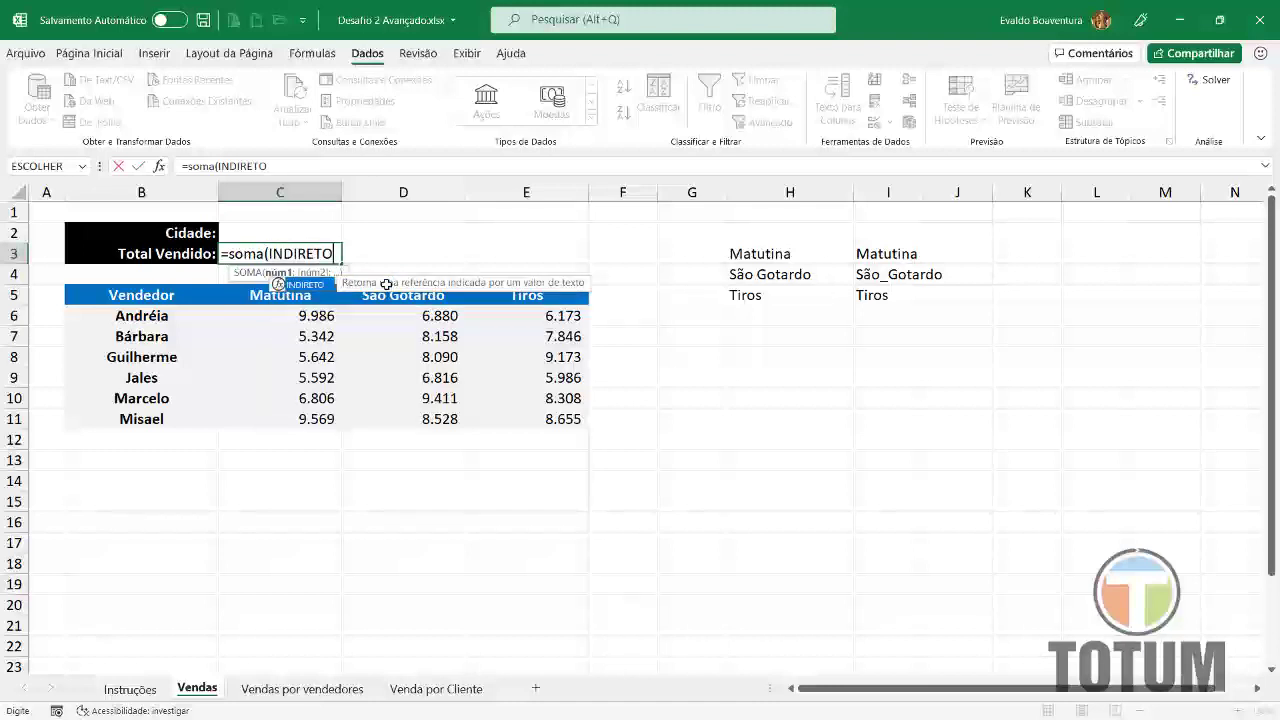
text(()
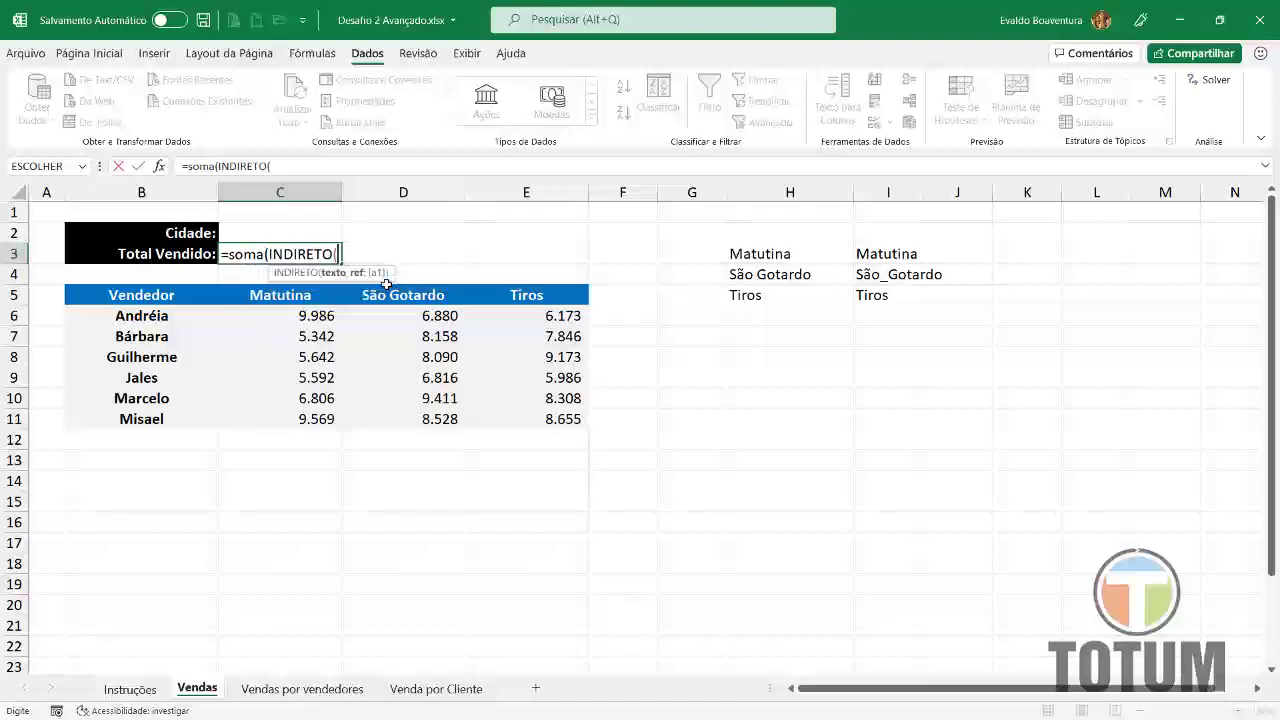
click(297, 231)
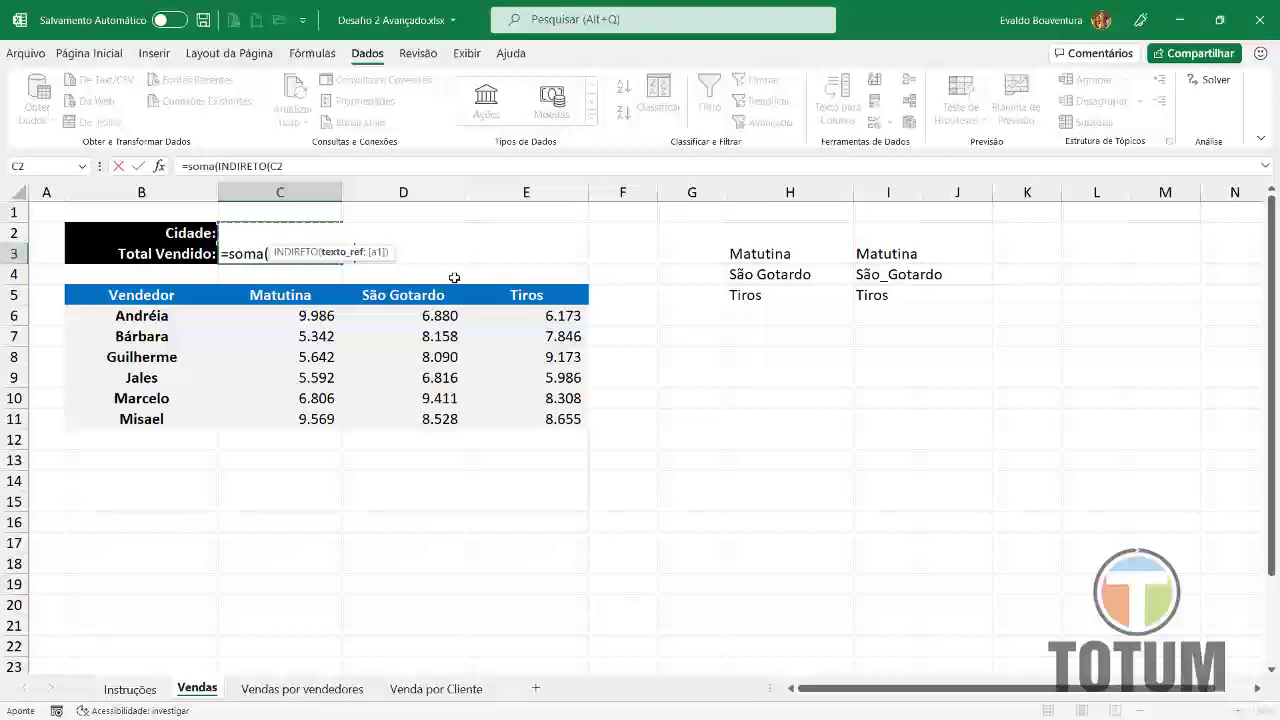
text())
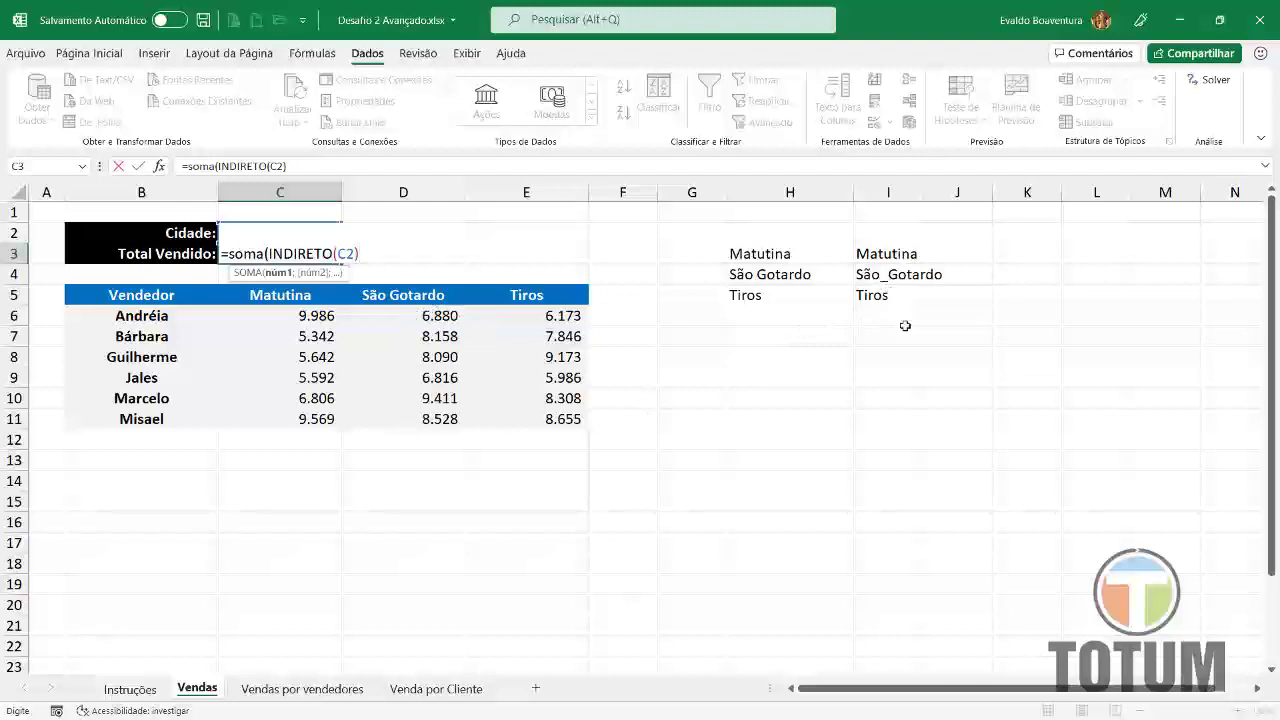
text())
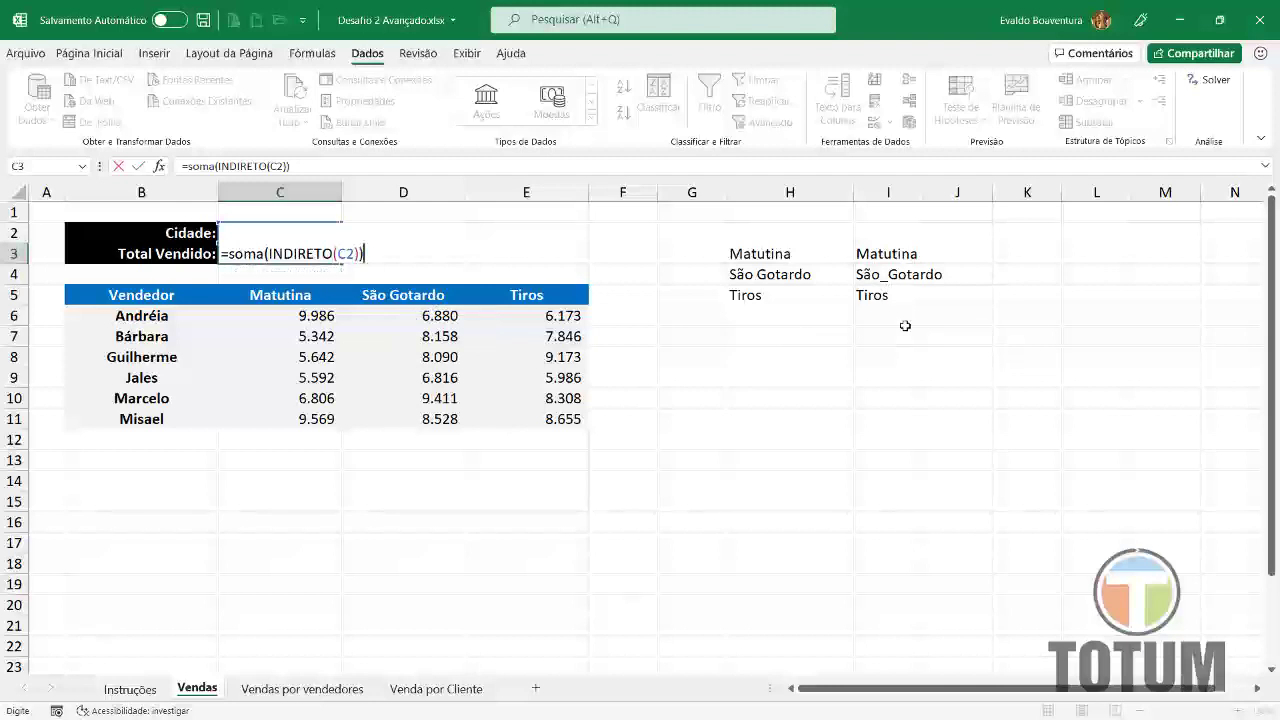
key(Return)
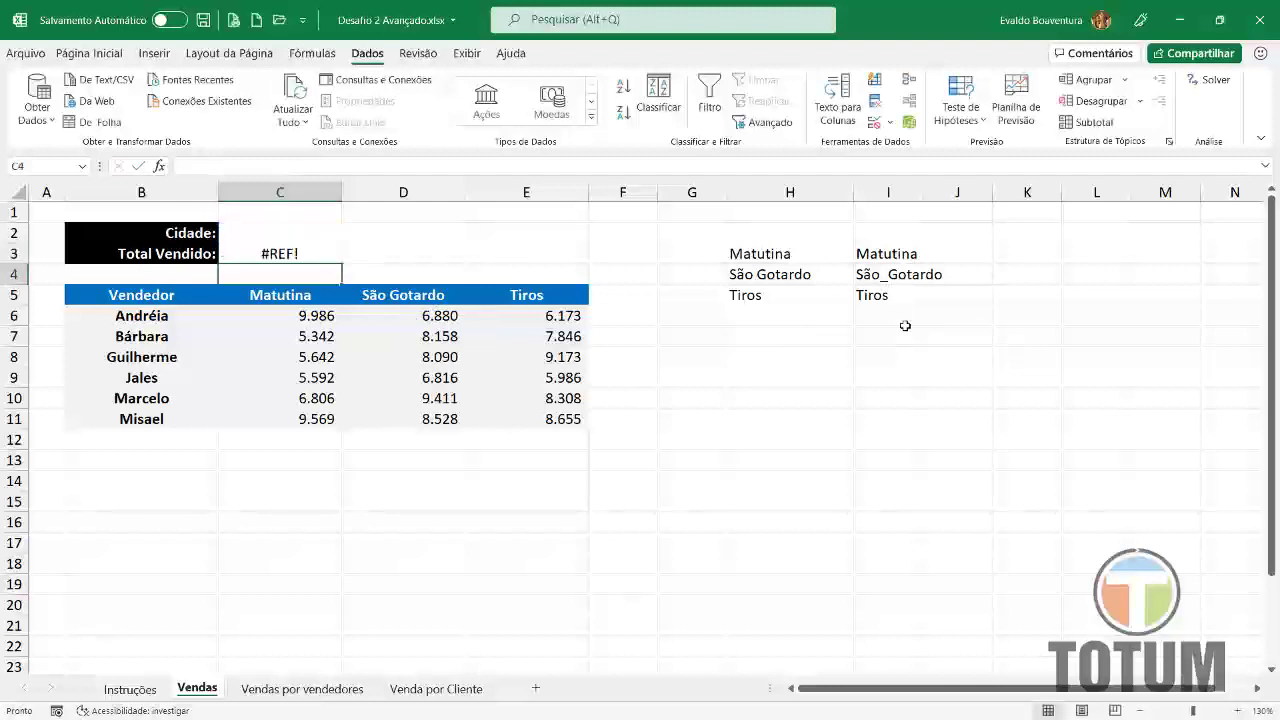
- Choose Matutina from the city dropdown in C2
click(298, 237)
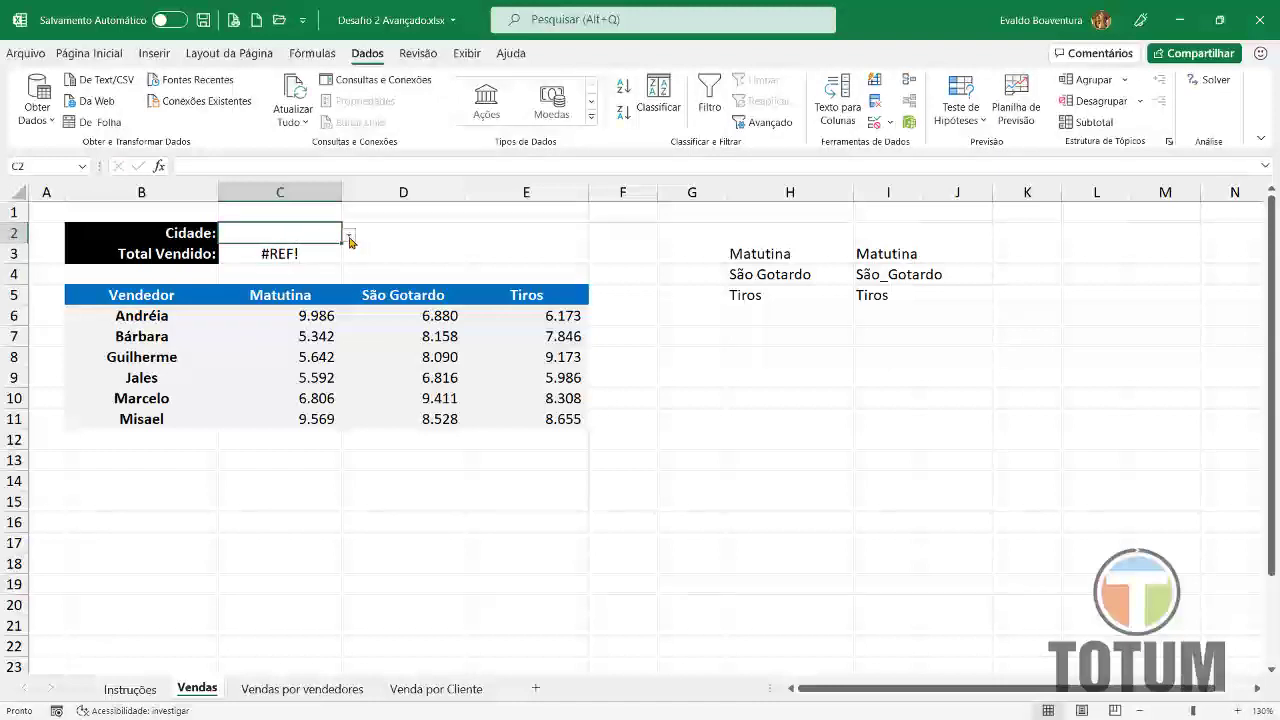
click(350, 237)
click(277, 254)
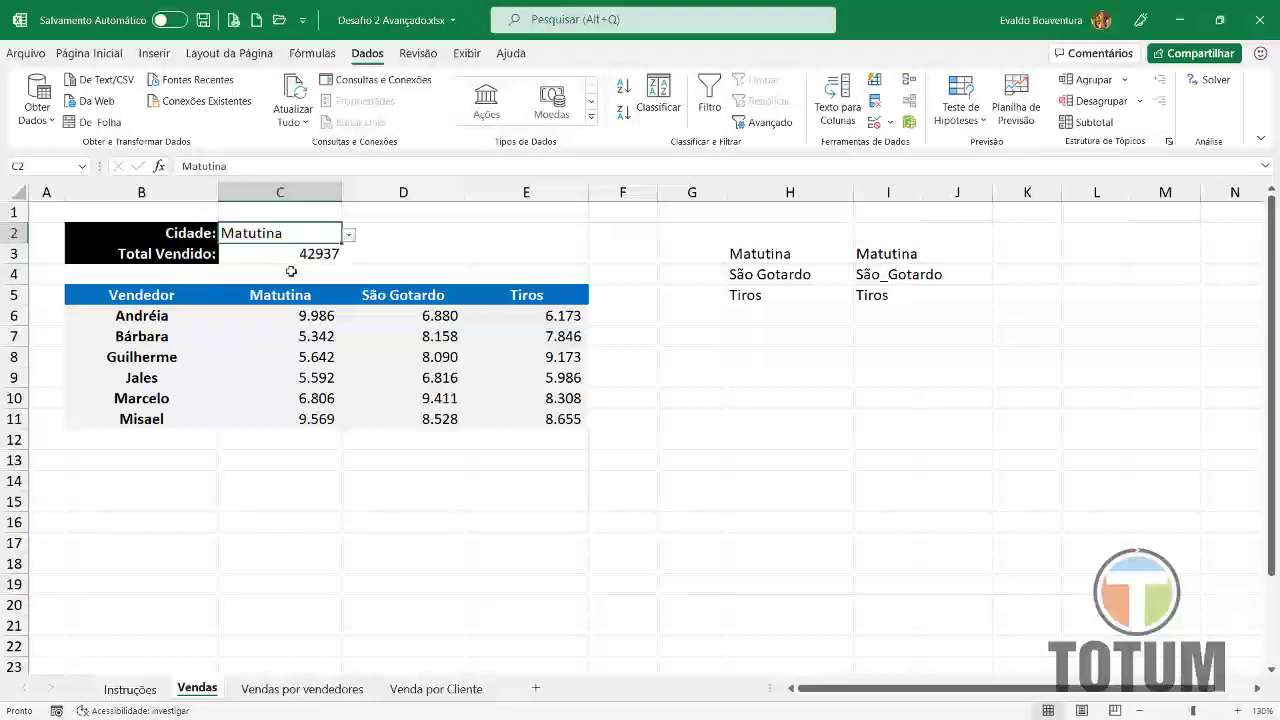
- Format the total in C3 with a thousands separator and no decimal places
click(330, 256)
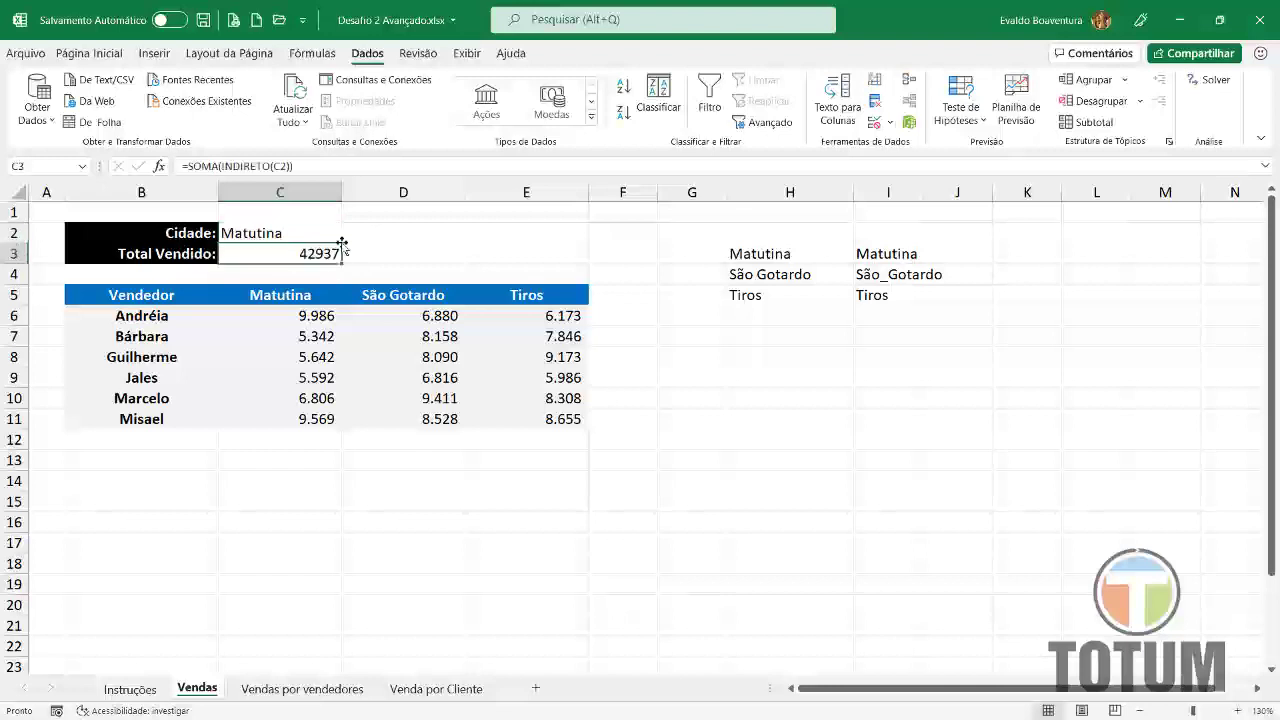
click(100, 55)
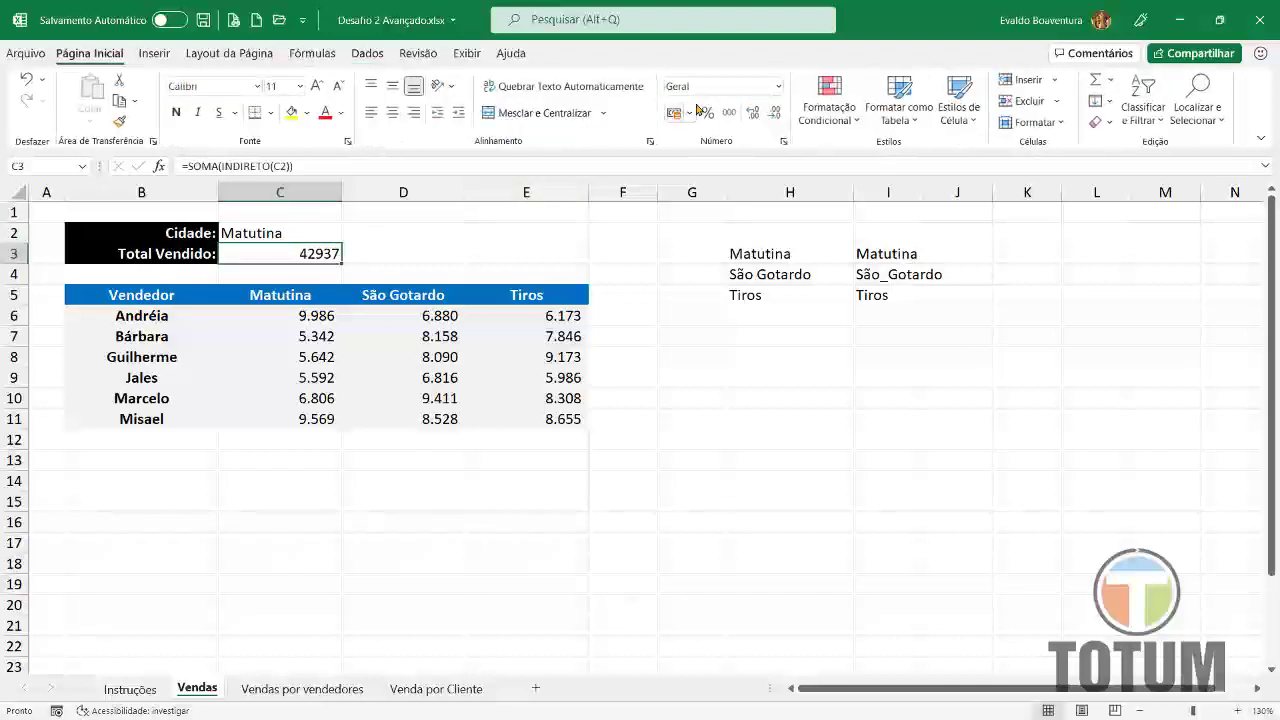
click(729, 112)
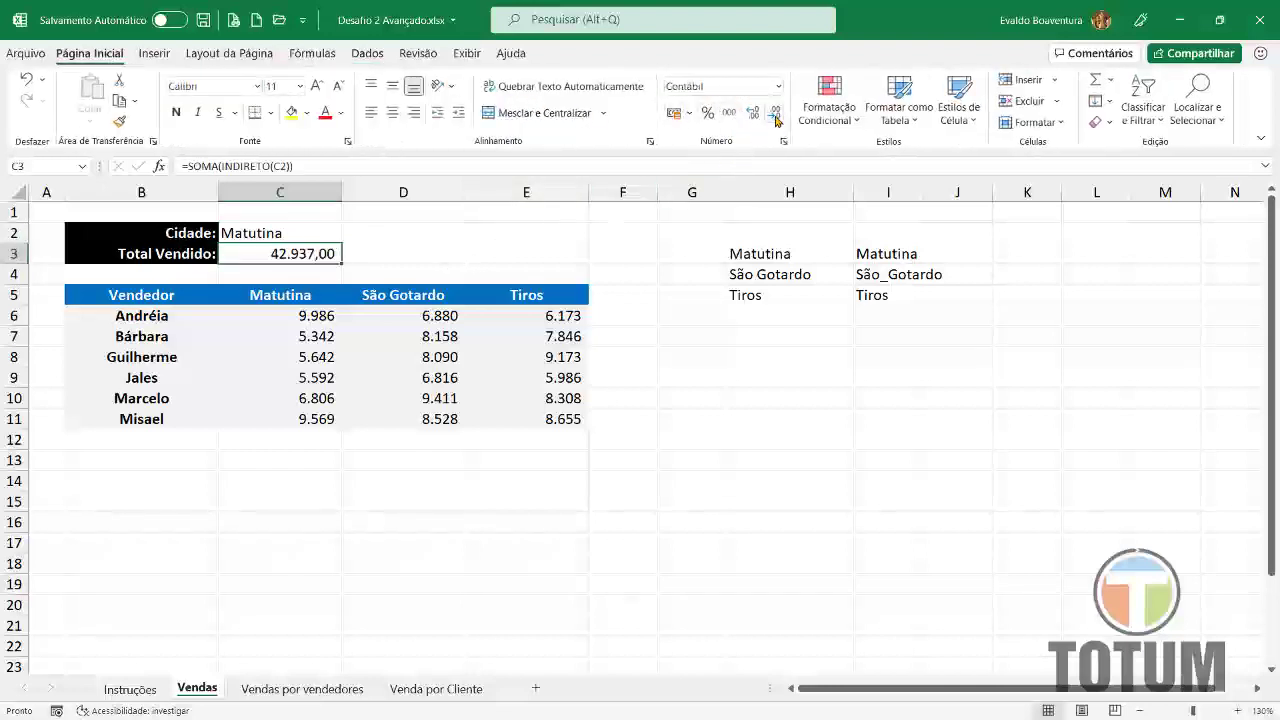
click(776, 118)
click(776, 118)
- Check the sum of the Matutina sales in C6:C11 against the total, and switch the city in C2 to São Gotardo
drag(310, 316, 308, 421)
mouse_move(640, 712)
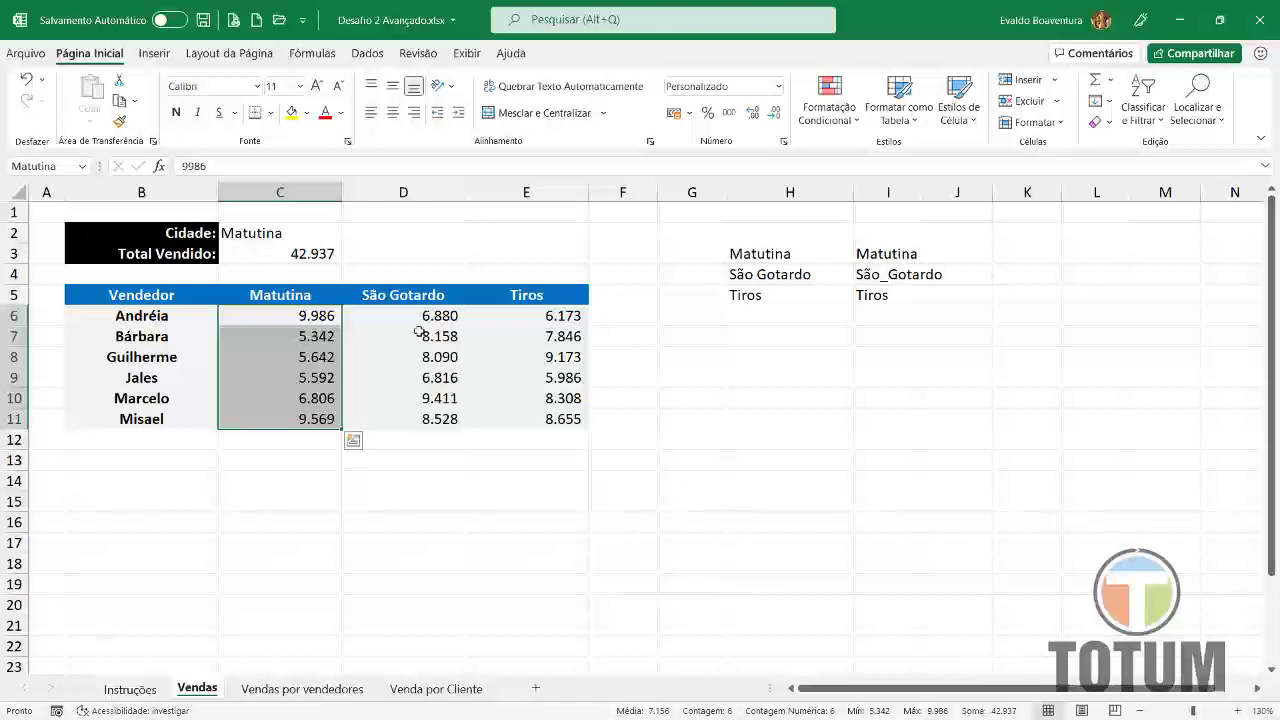
click(314, 229)
click(349, 235)
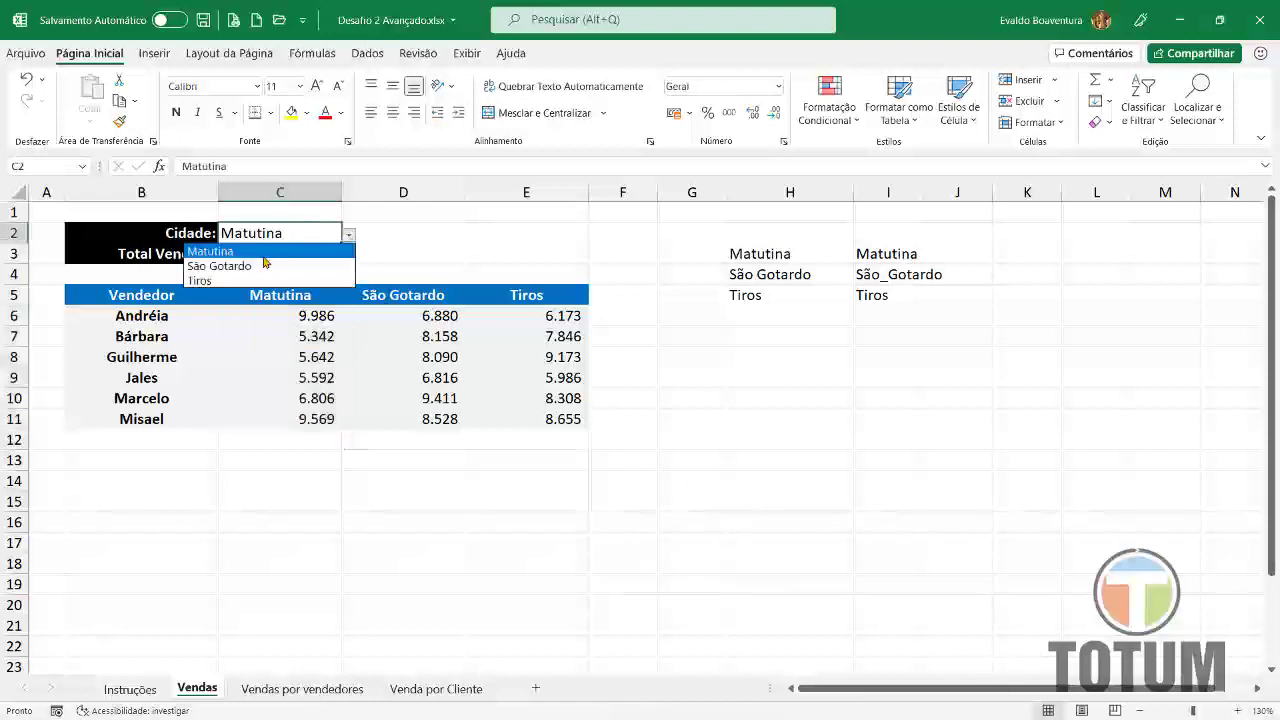
click(258, 267)
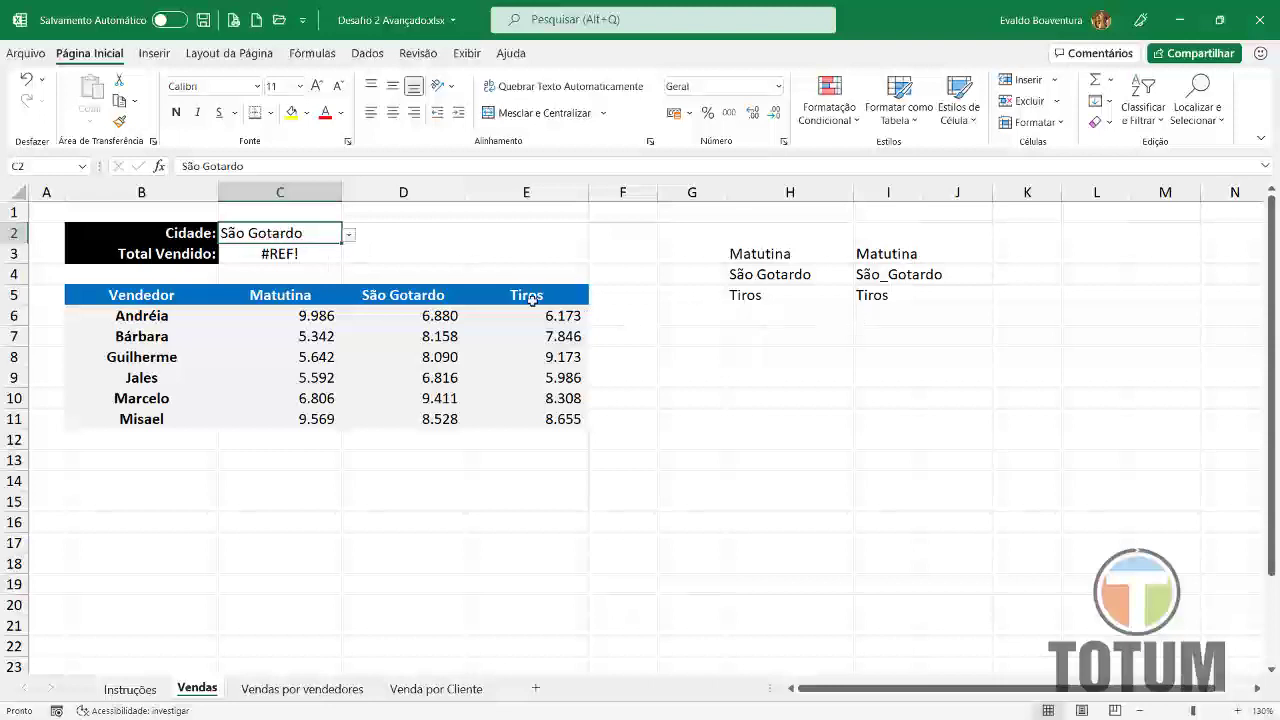
- Change the Total Vendido formula in C3 to =SOMA(INDIRETO(PROCV(C2;H3:I5;2;0)))
click(315, 257)
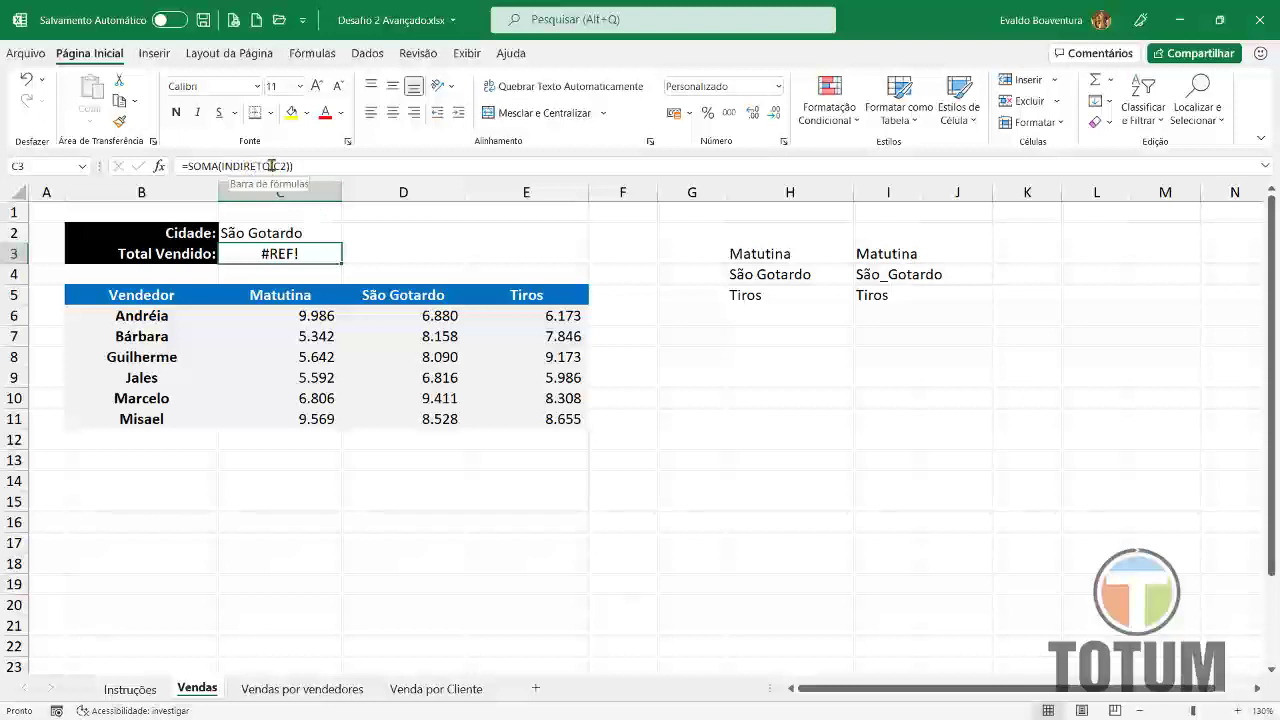
click(270, 166)
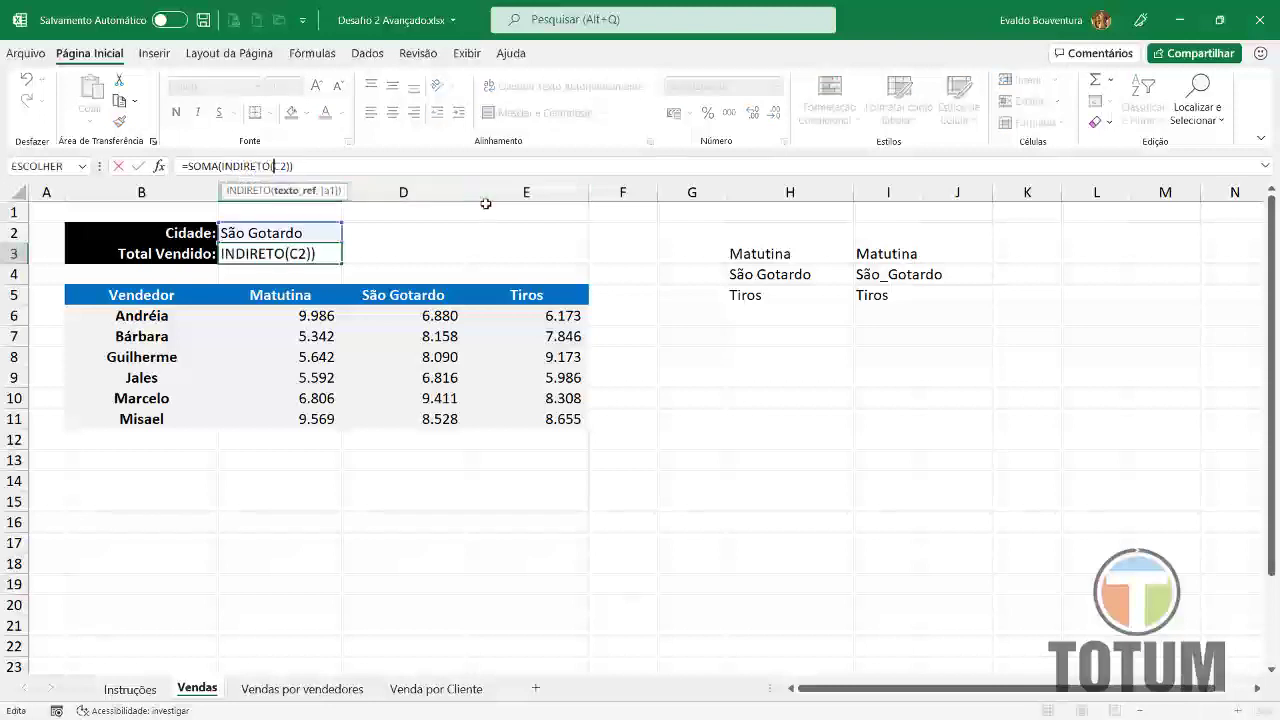
text(PROCV)
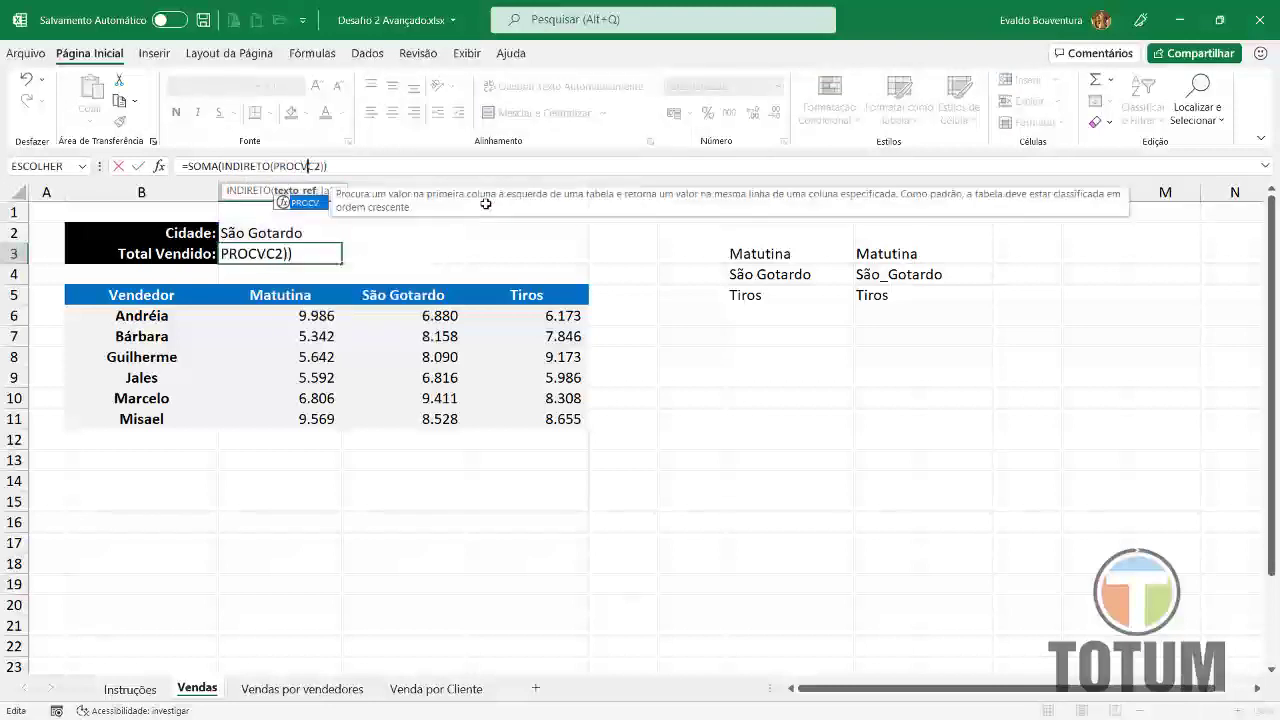
text(()
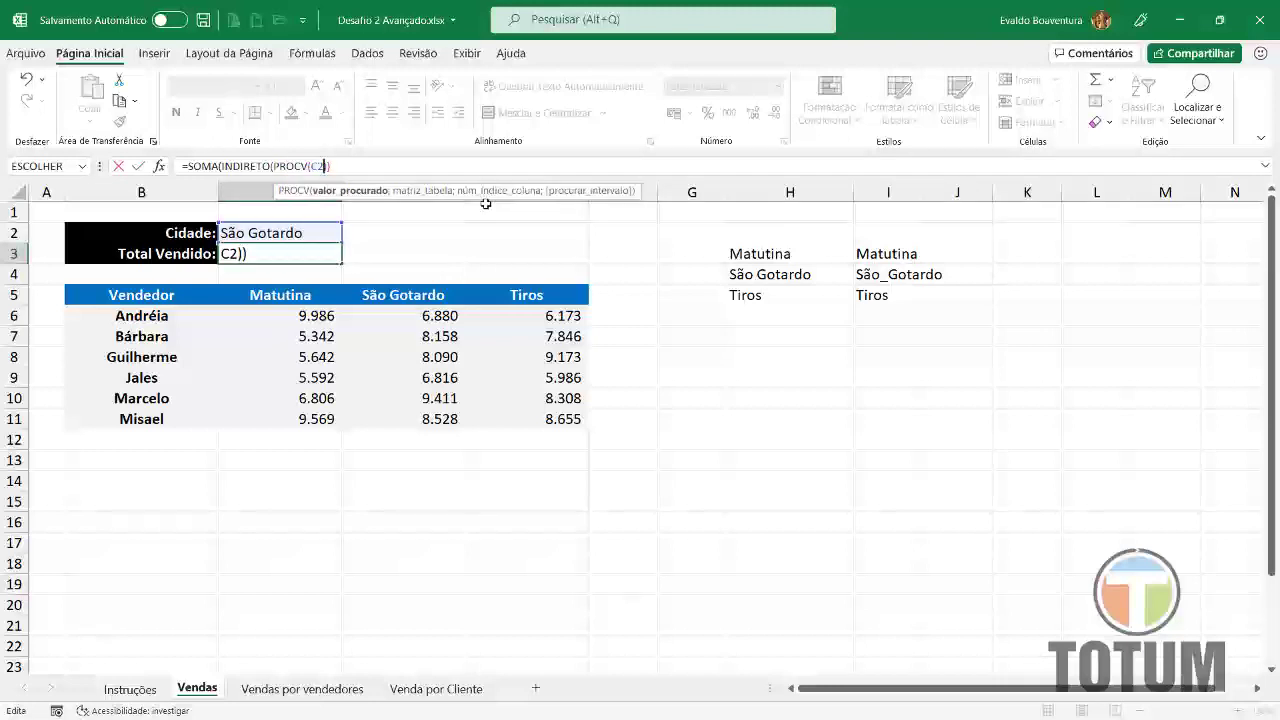
text(C2;)
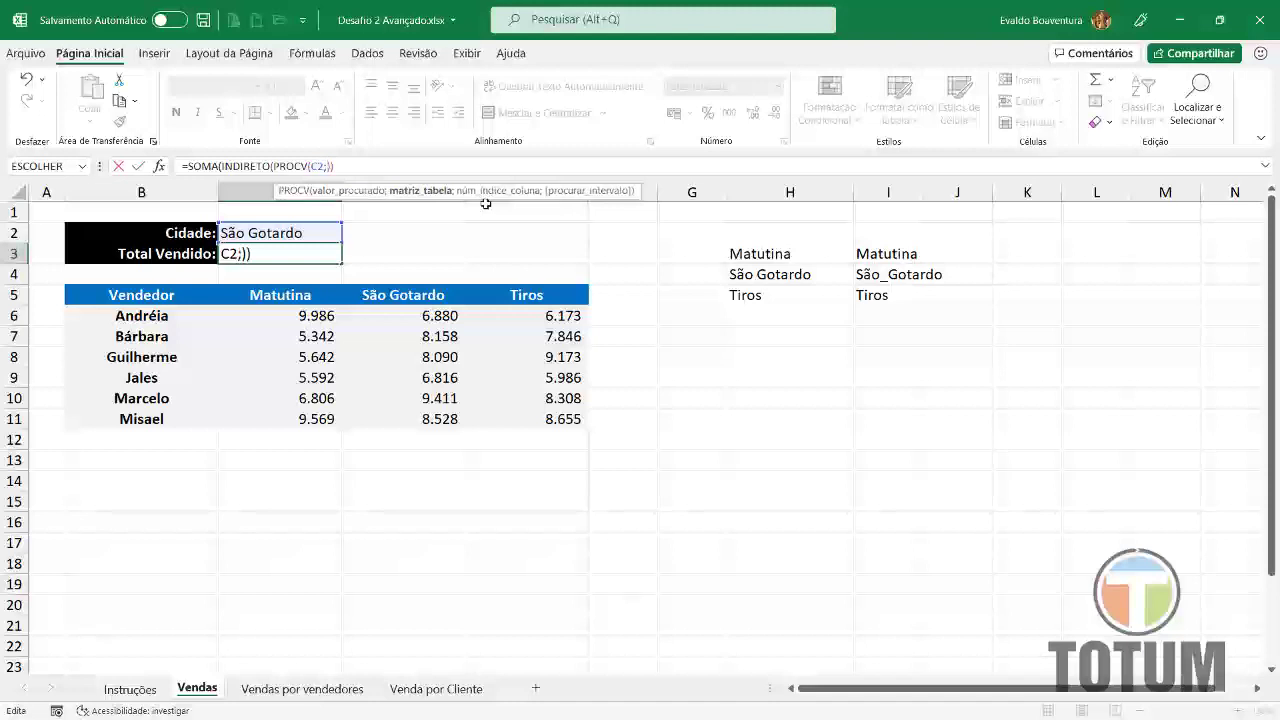
drag(768, 256, 884, 295)
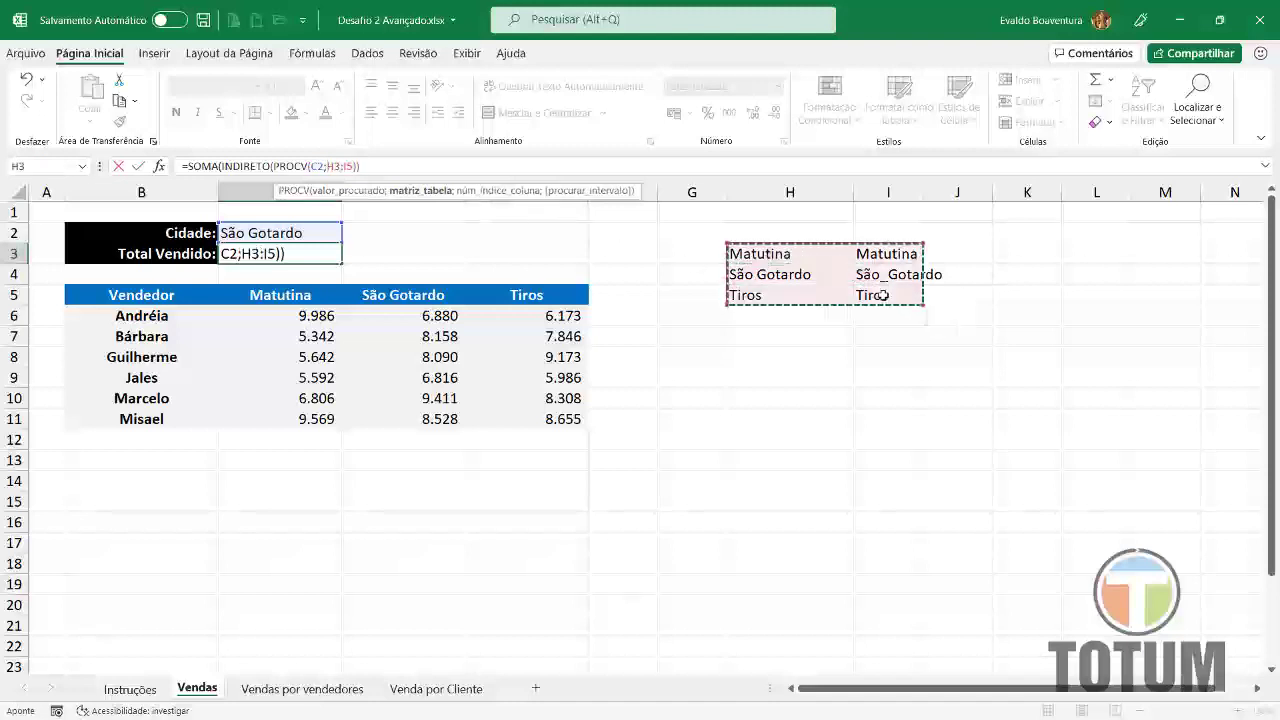
text(;)
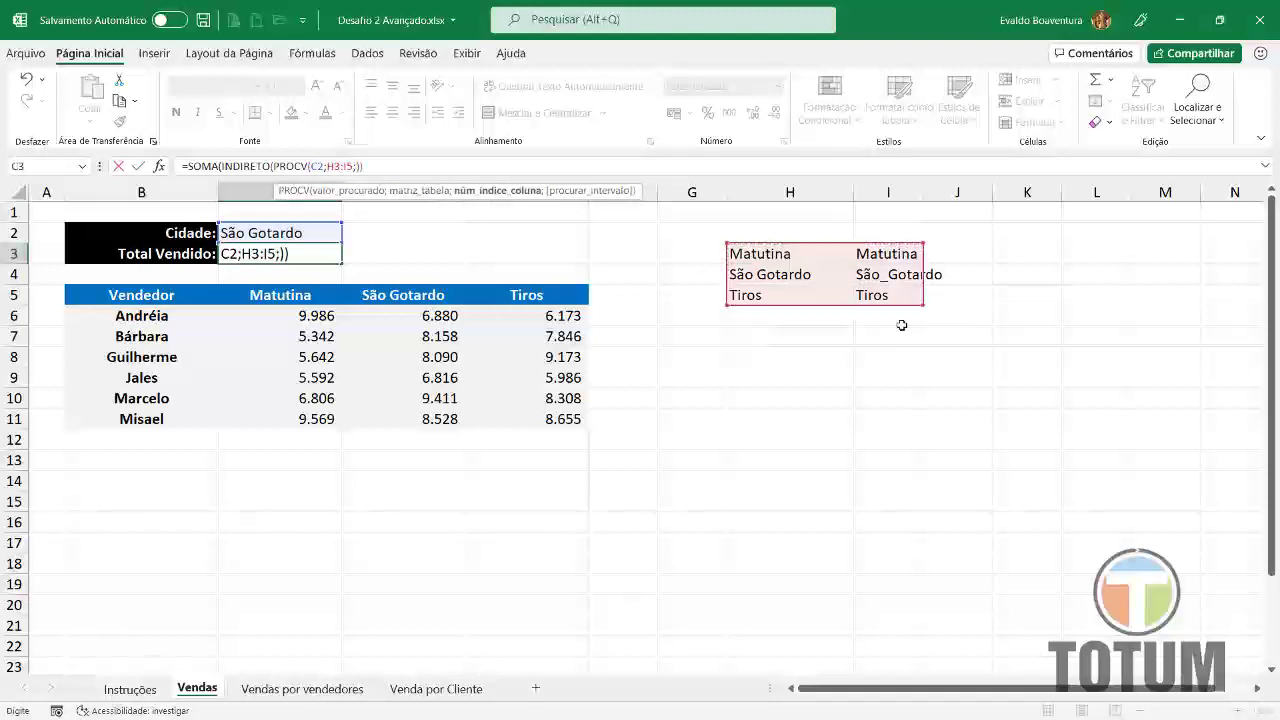
text(2;0)
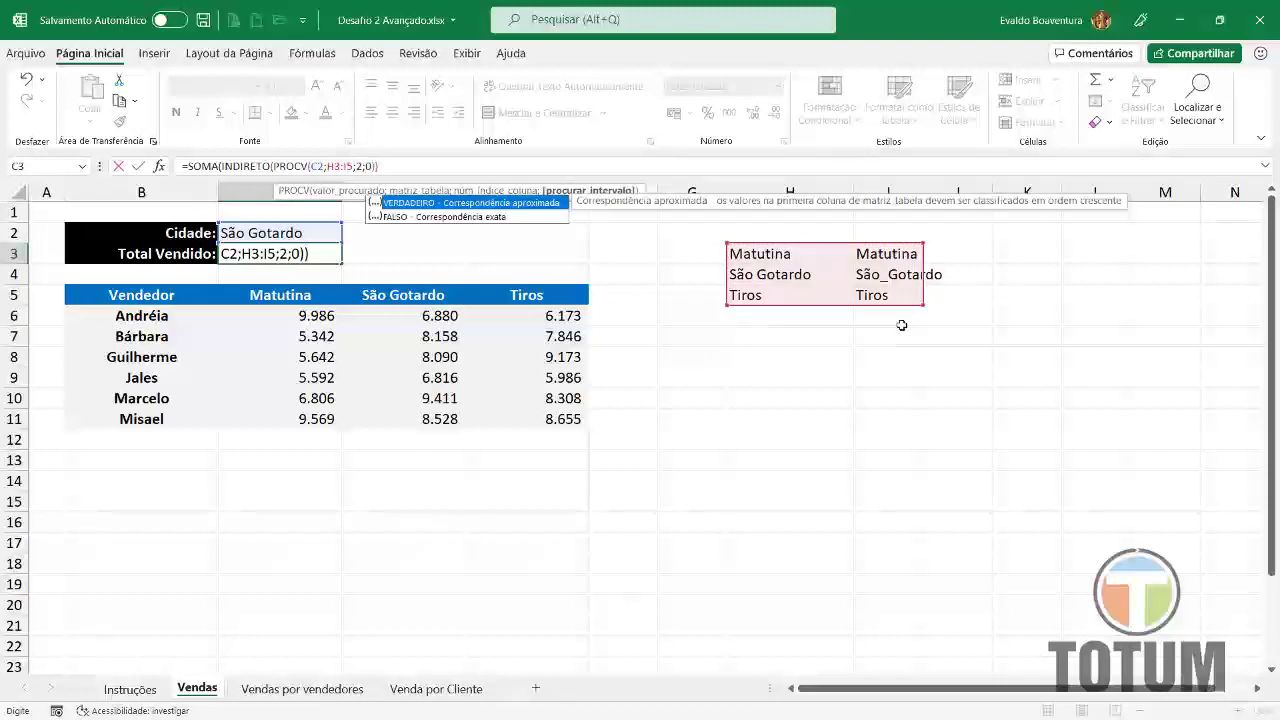
text())
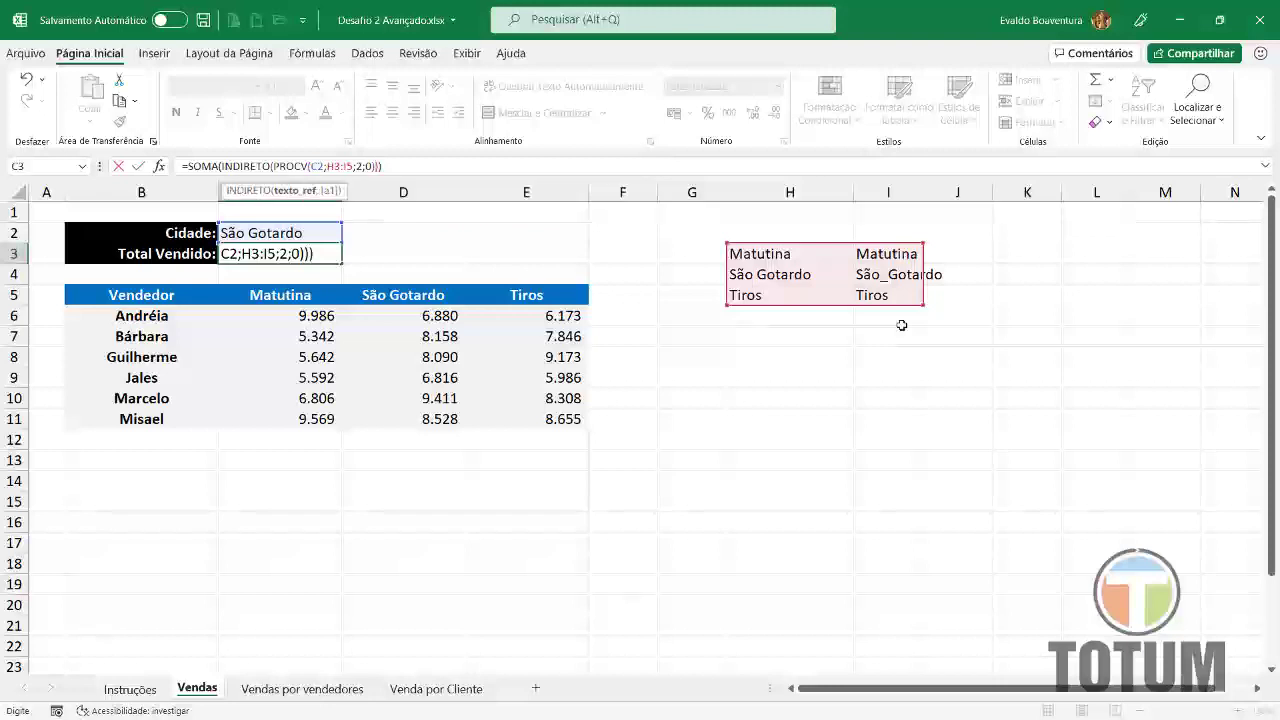
text())
key(Return)
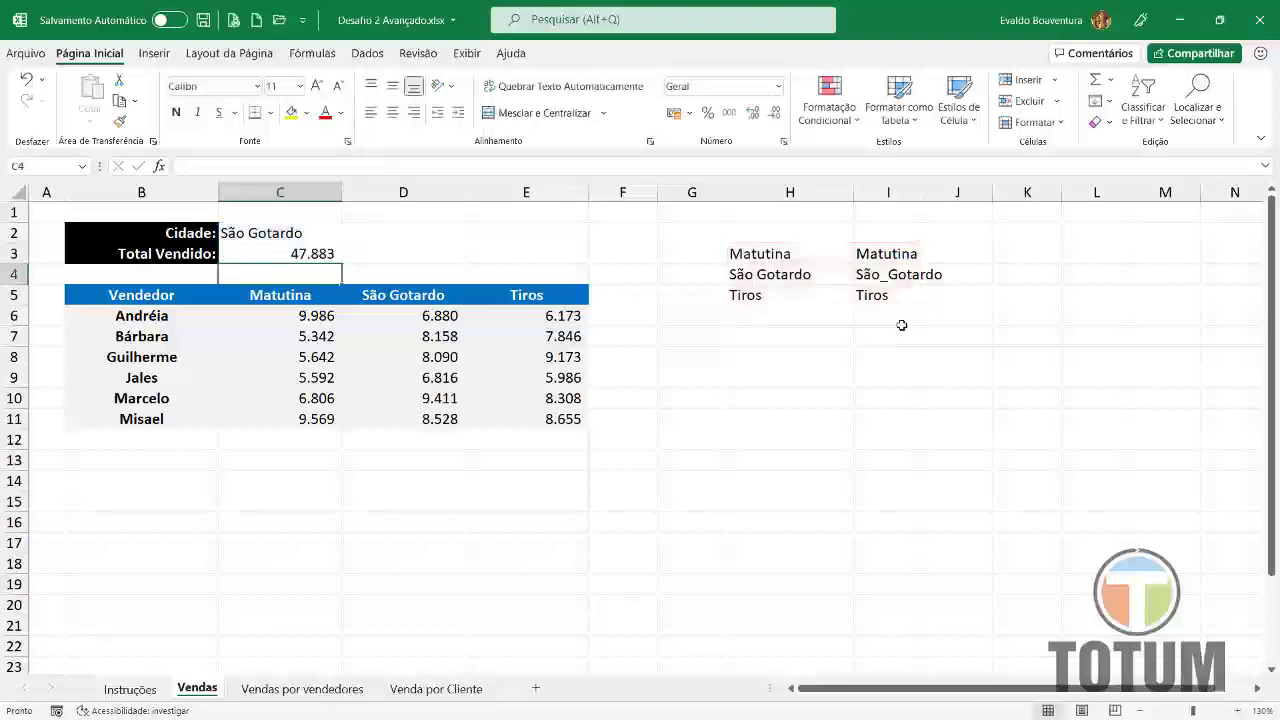
key(Up)
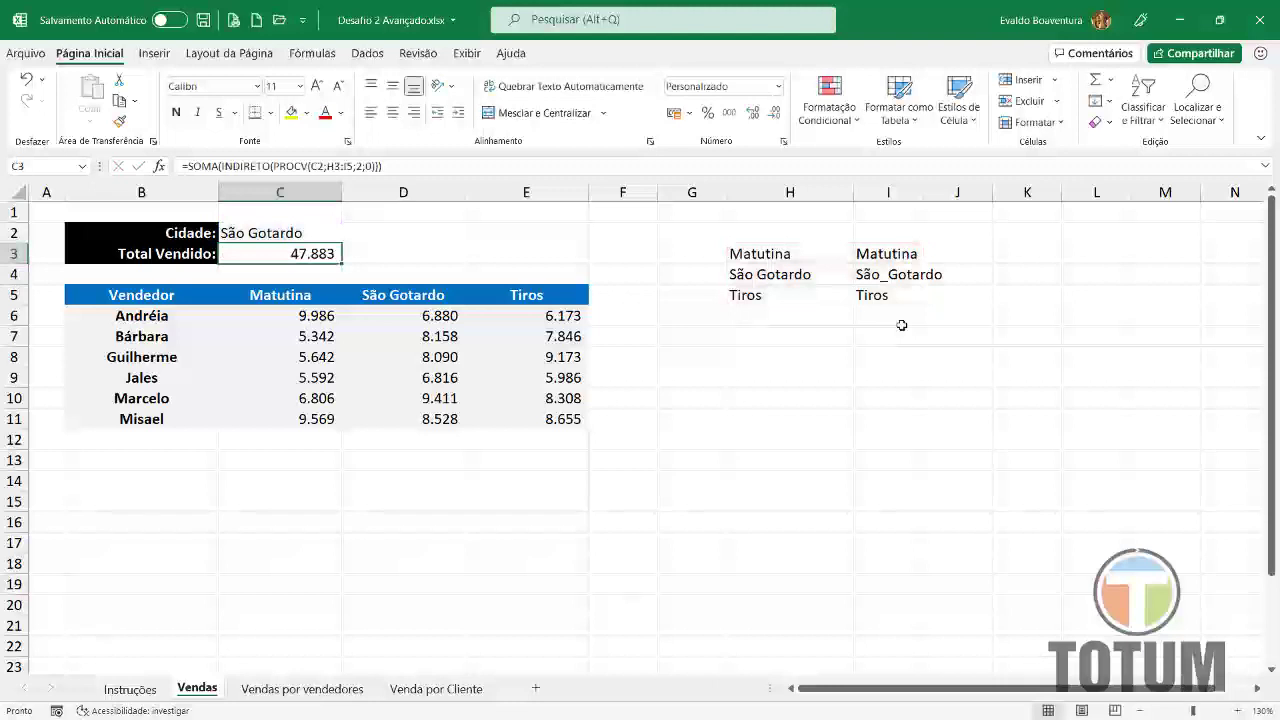
- Check the sum of D6:D11 against the São Gotardo total, then choose Tiros in C2 and check the sum of E6:E11
drag(426, 316, 430, 420)
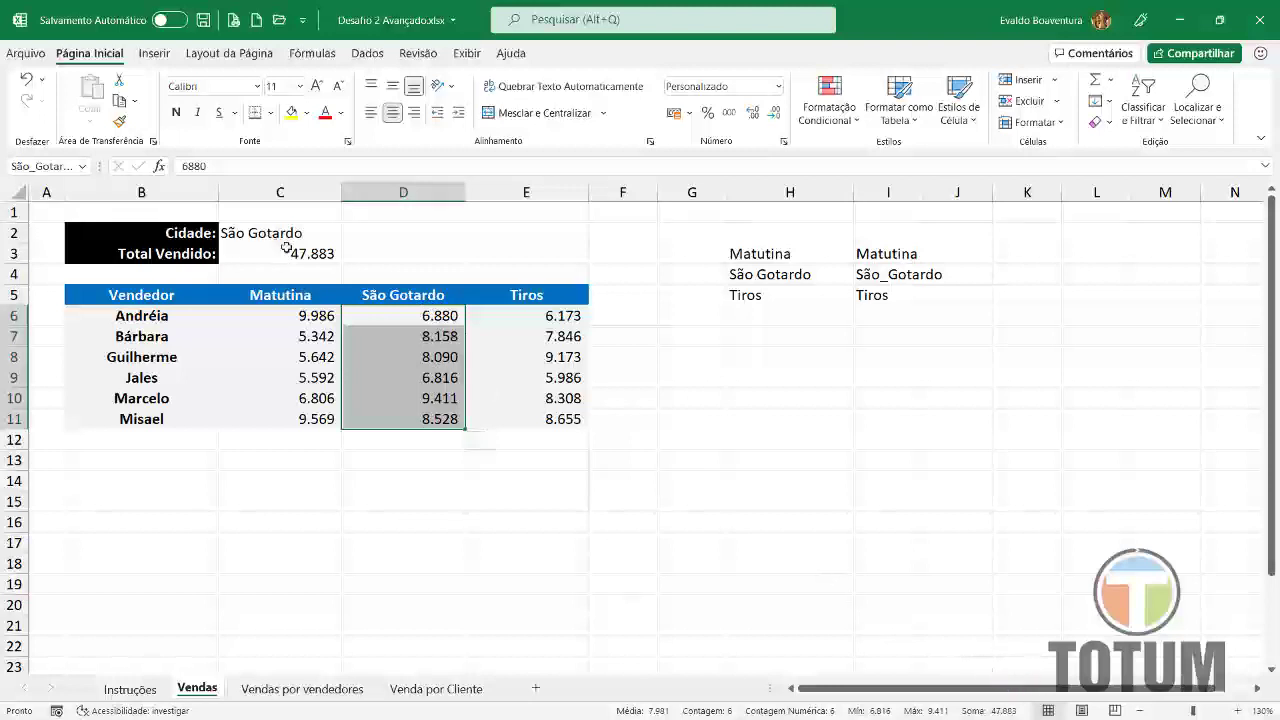
click(335, 233)
click(347, 236)
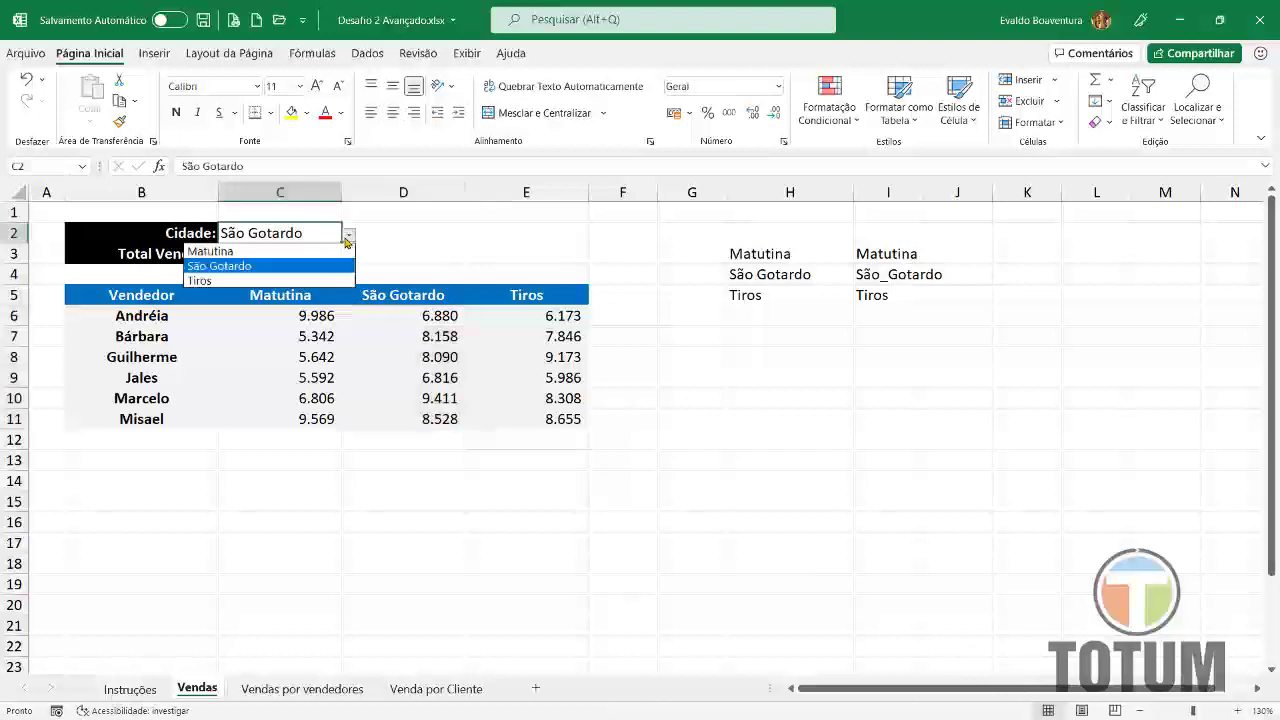
click(270, 281)
drag(530, 316, 531, 418)
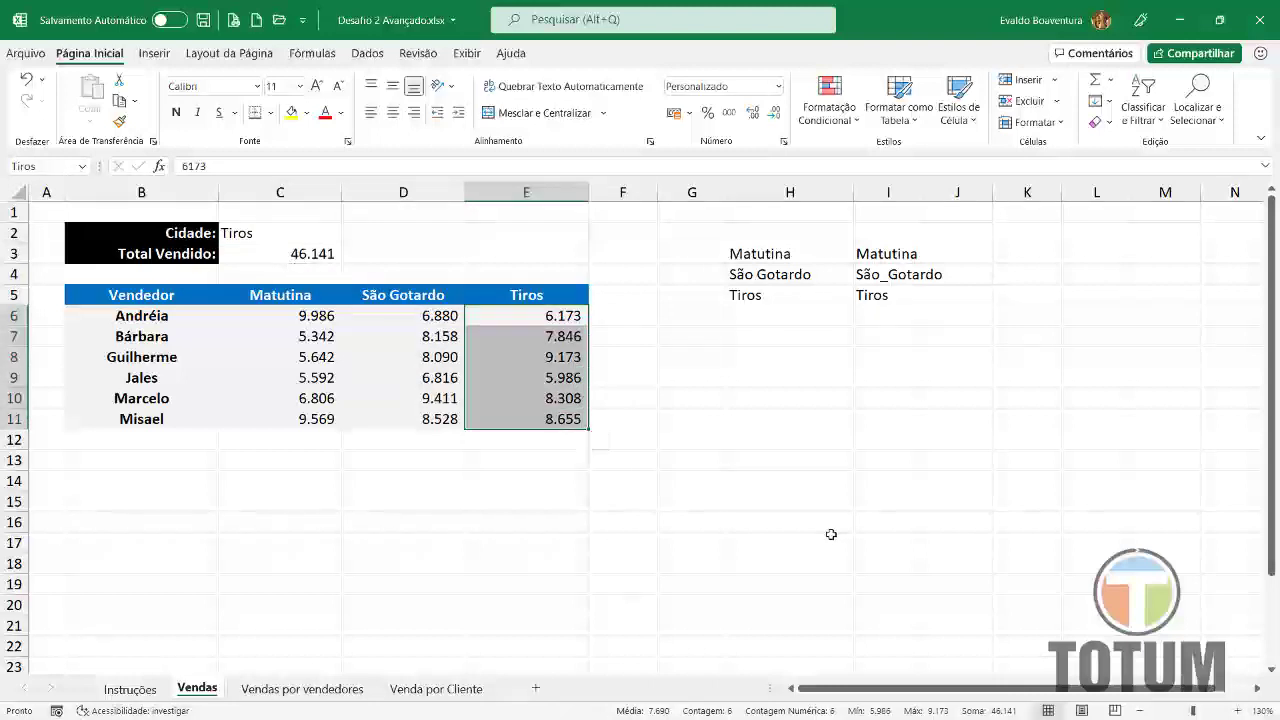
click(716, 414)
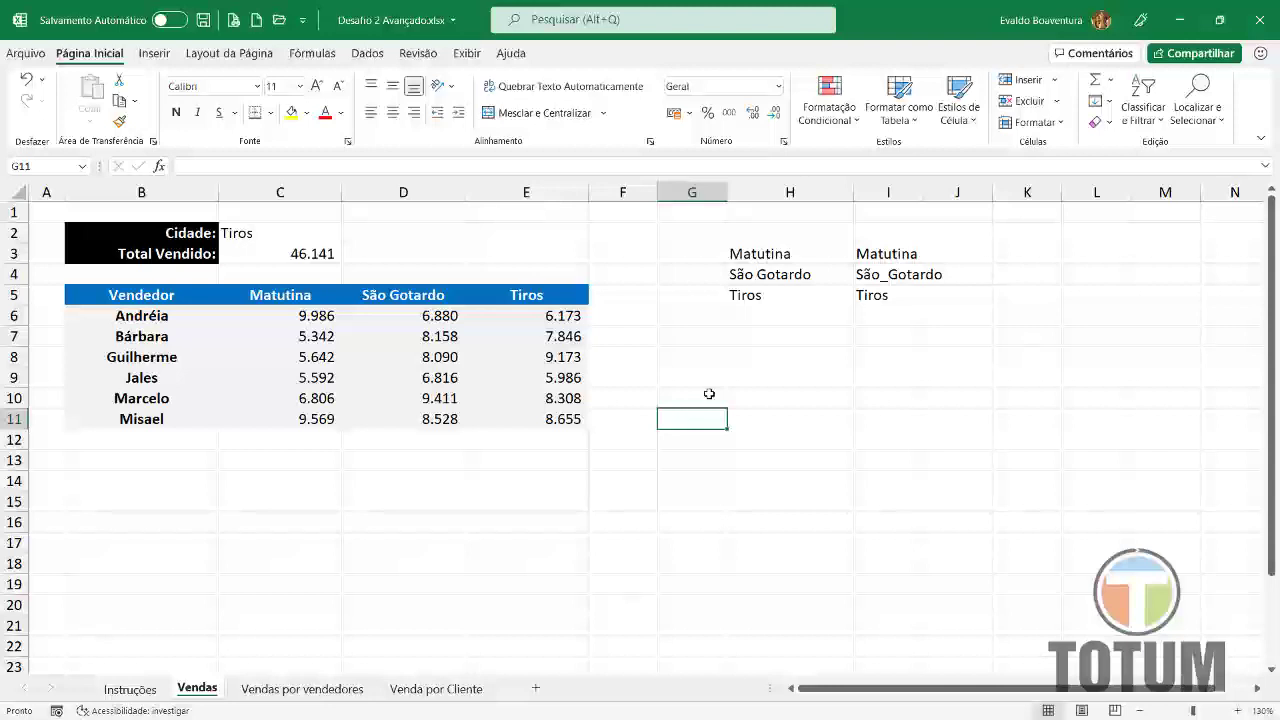
- Center the selected city in C2 horizontally
click(258, 234)
click(392, 112)
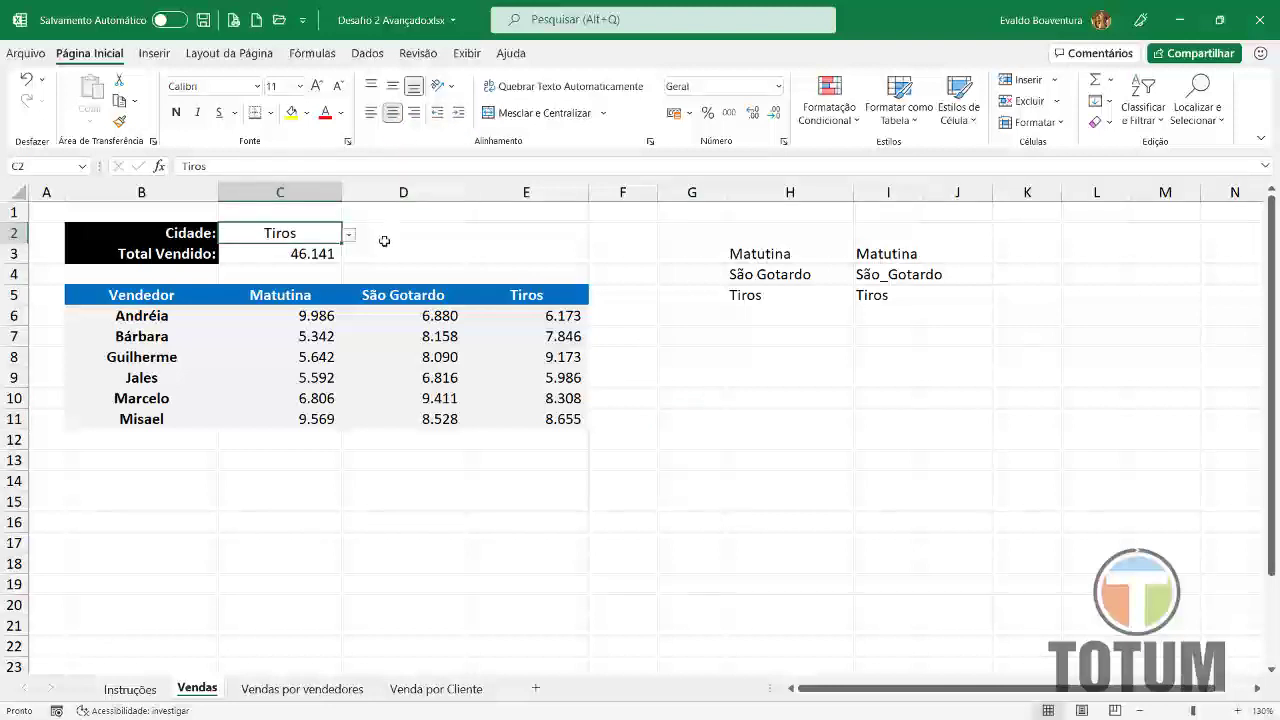
click(350, 235)
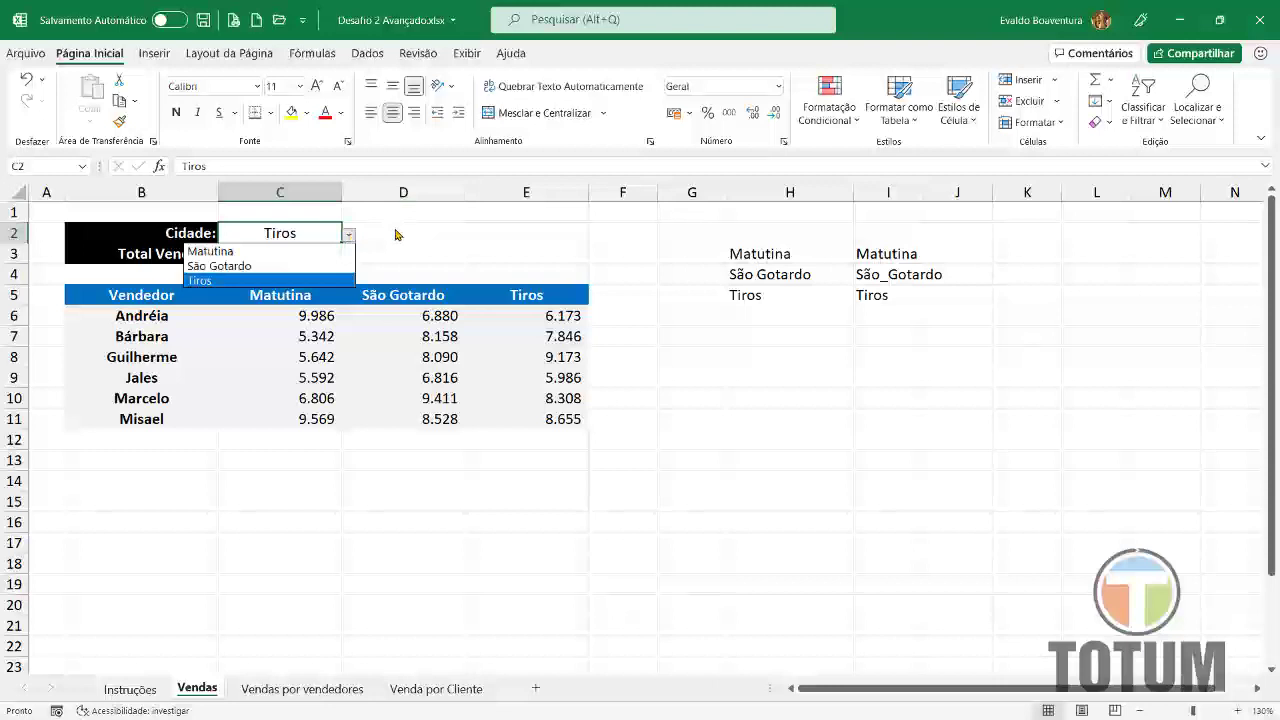
key(Escape)
- Add automatic SOMA totals in bold below the three city columns in C12:E12
drag(299, 442, 523, 443)
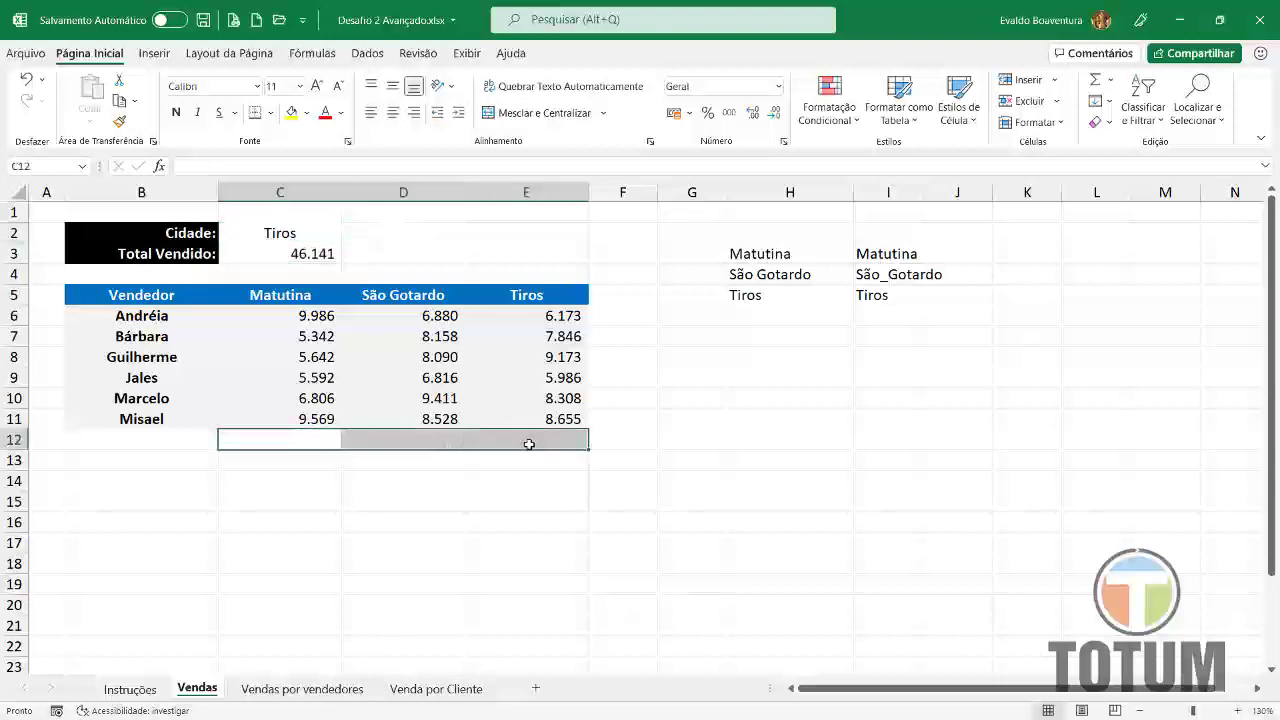
key(alt+equal)
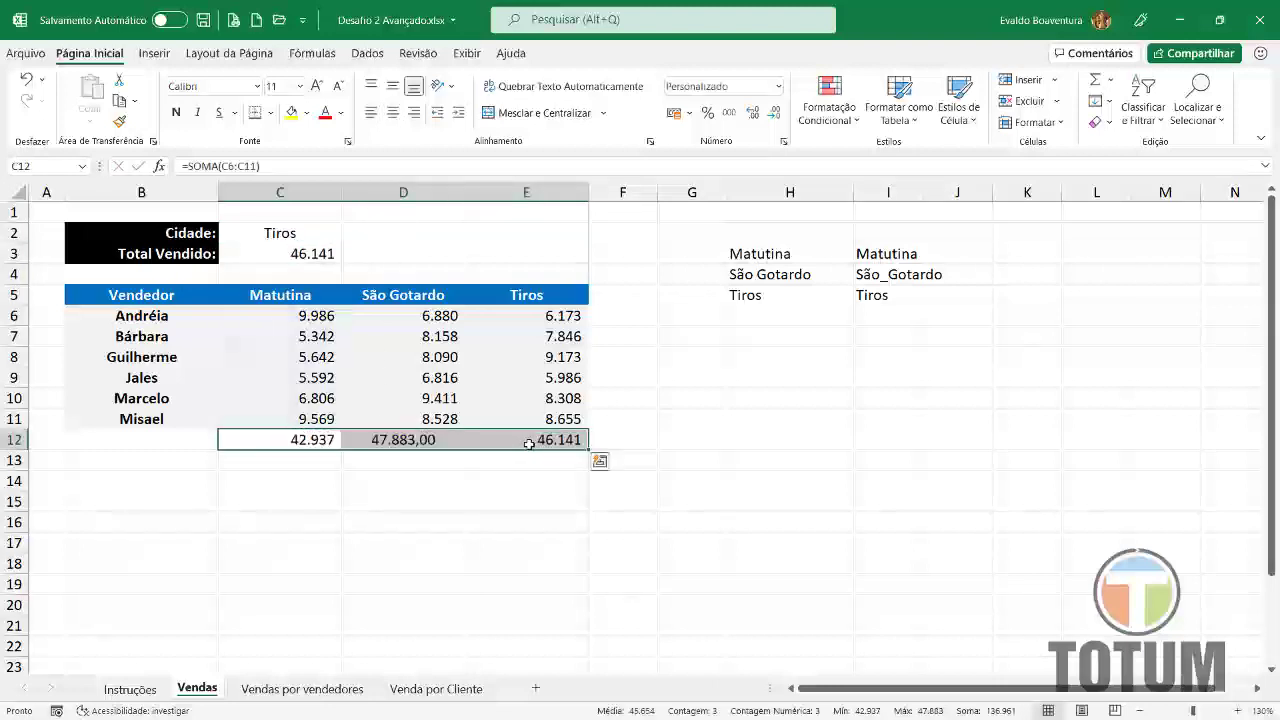
key(ctrl+n)
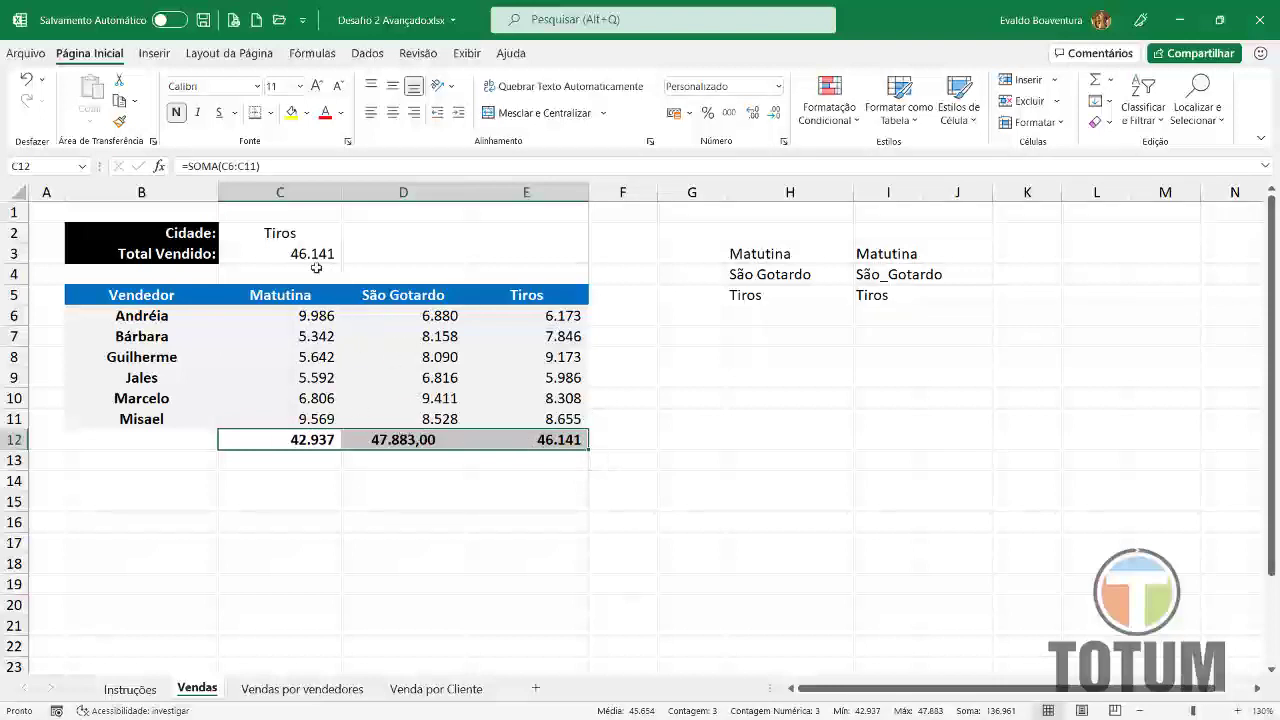
- Choose Matutina, São Gotardo and Tiros in turn in C2, comparing each Total Vendido with the column sums in row 12
click(322, 232)
click(349, 234)
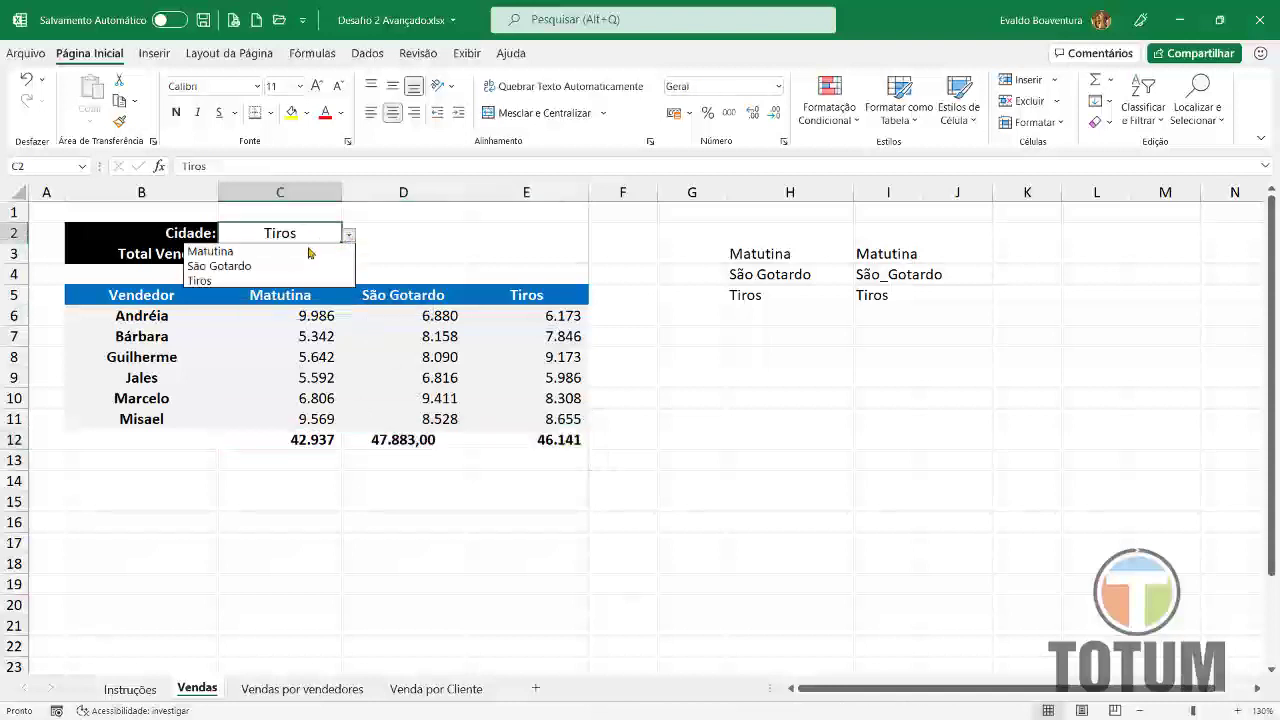
click(288, 252)
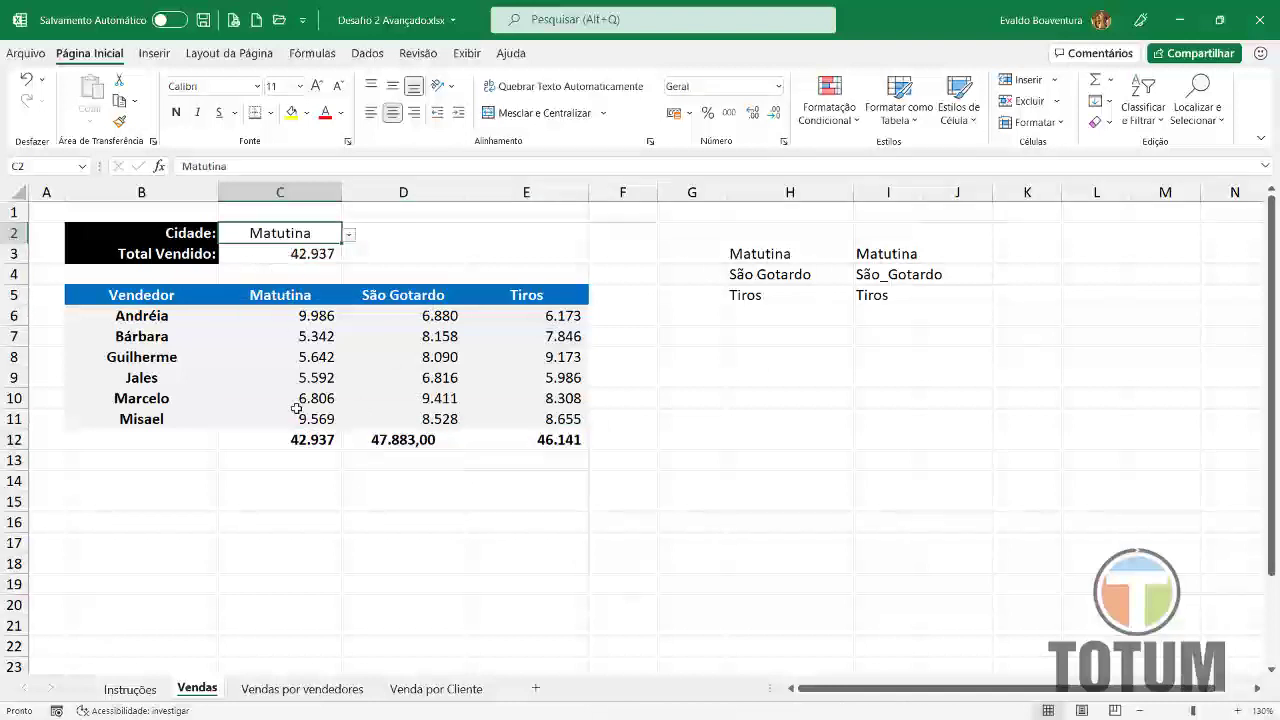
click(349, 234)
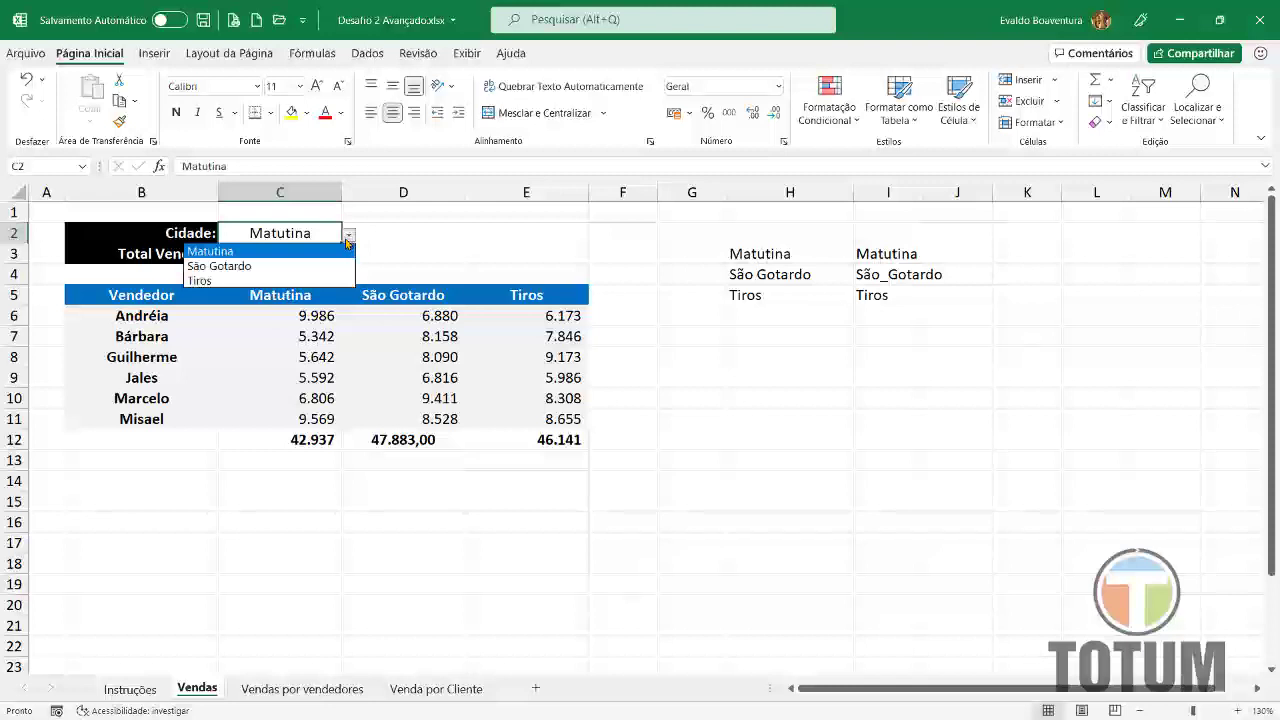
click(280, 266)
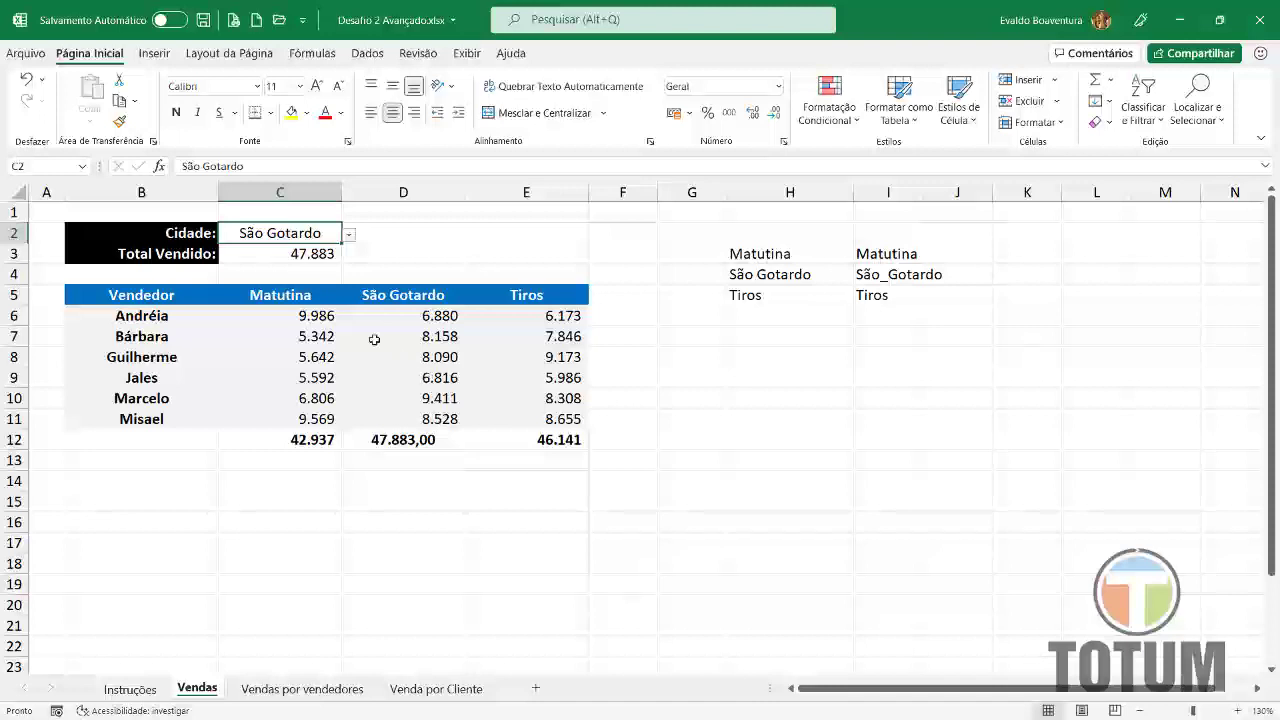
click(348, 240)
click(268, 281)
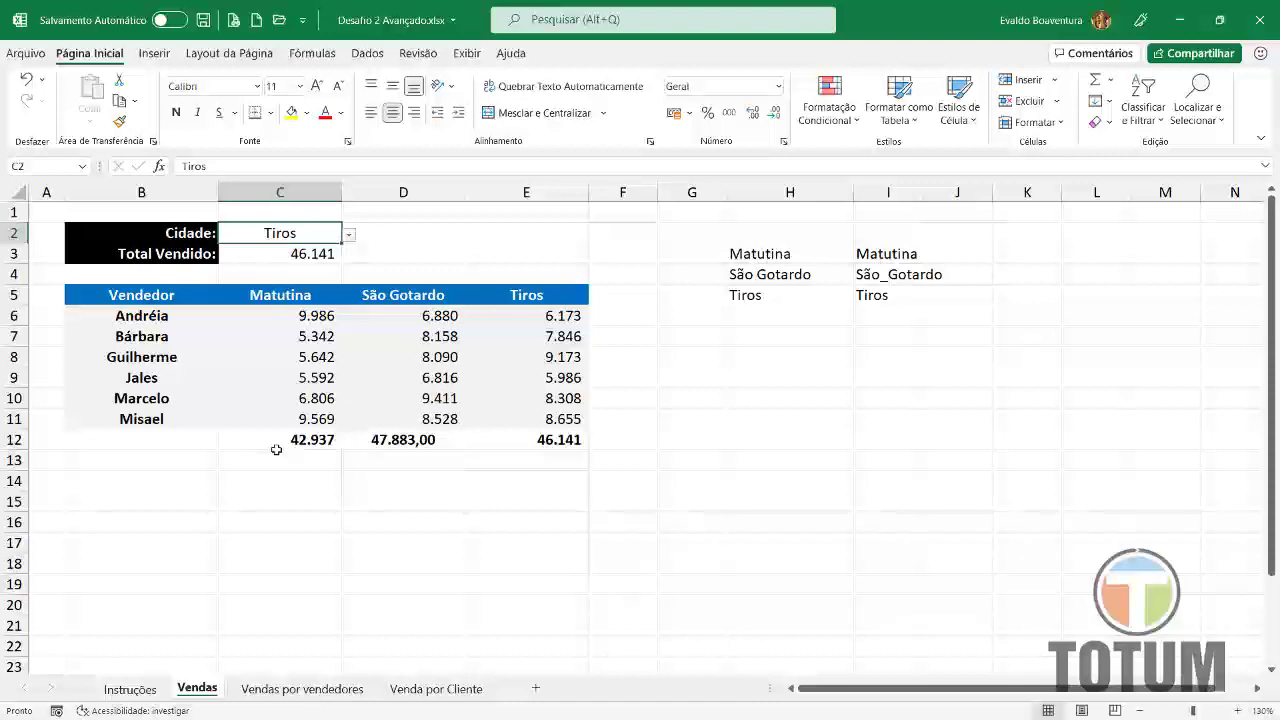
- Clear the contents of row 12 to remove the column sums
click(200, 442)
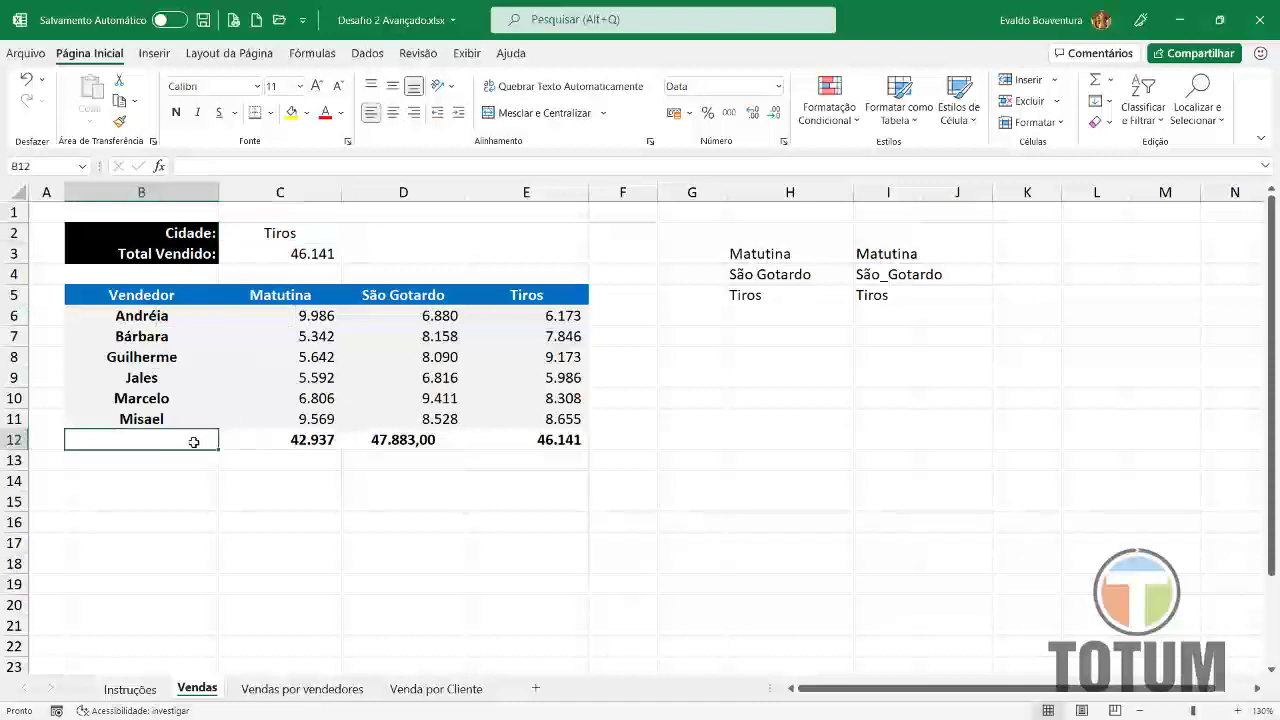
click(13, 440)
key(Delete)
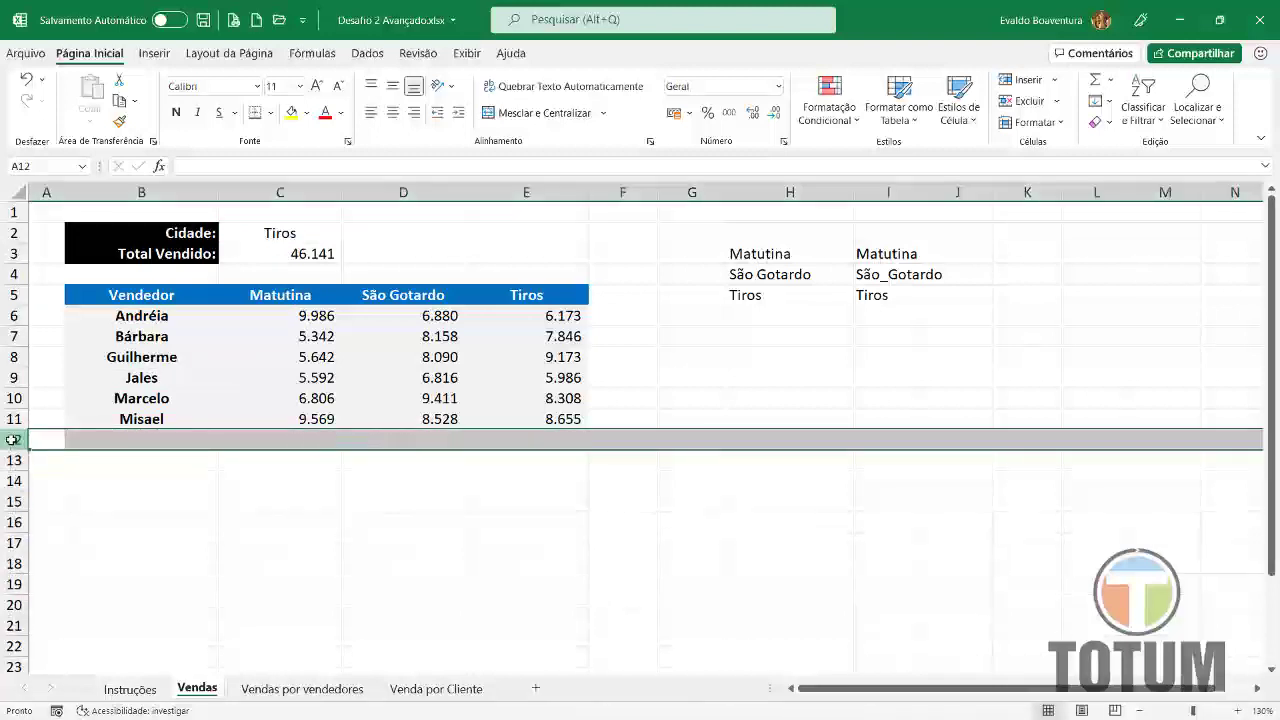
click(451, 375)
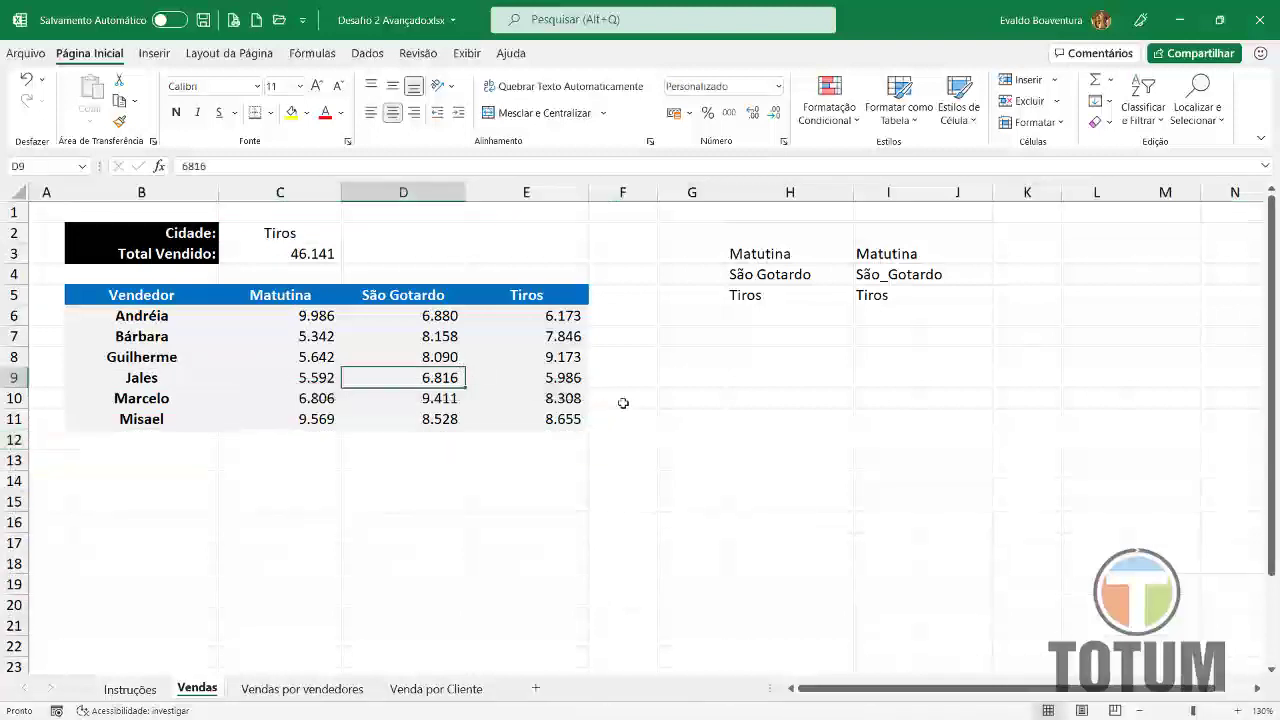
- Hide the columns H:I that hold the lookup table of city names
drag(800, 191, 867, 191)
right_click(867, 191)
click(910, 455)
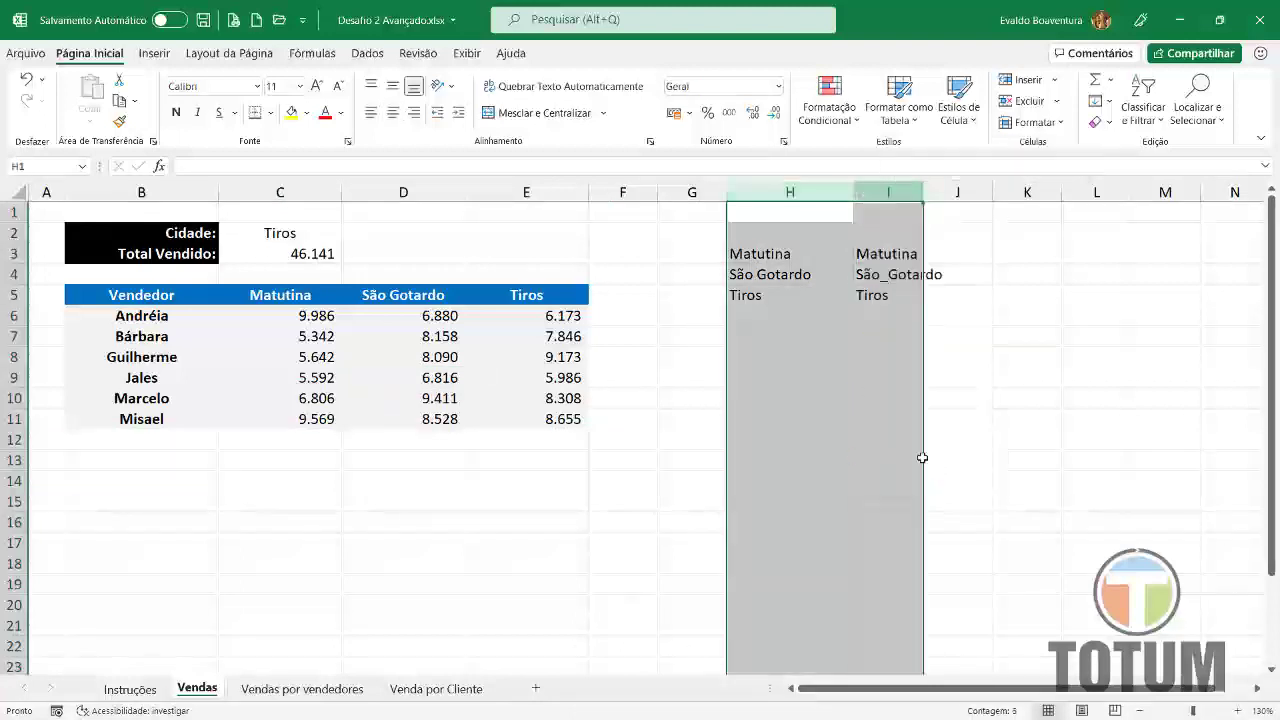
click(903, 373)
- Choose São Gotardo from the city dropdown in C2 to test the total with the lookup columns hidden
click(300, 232)
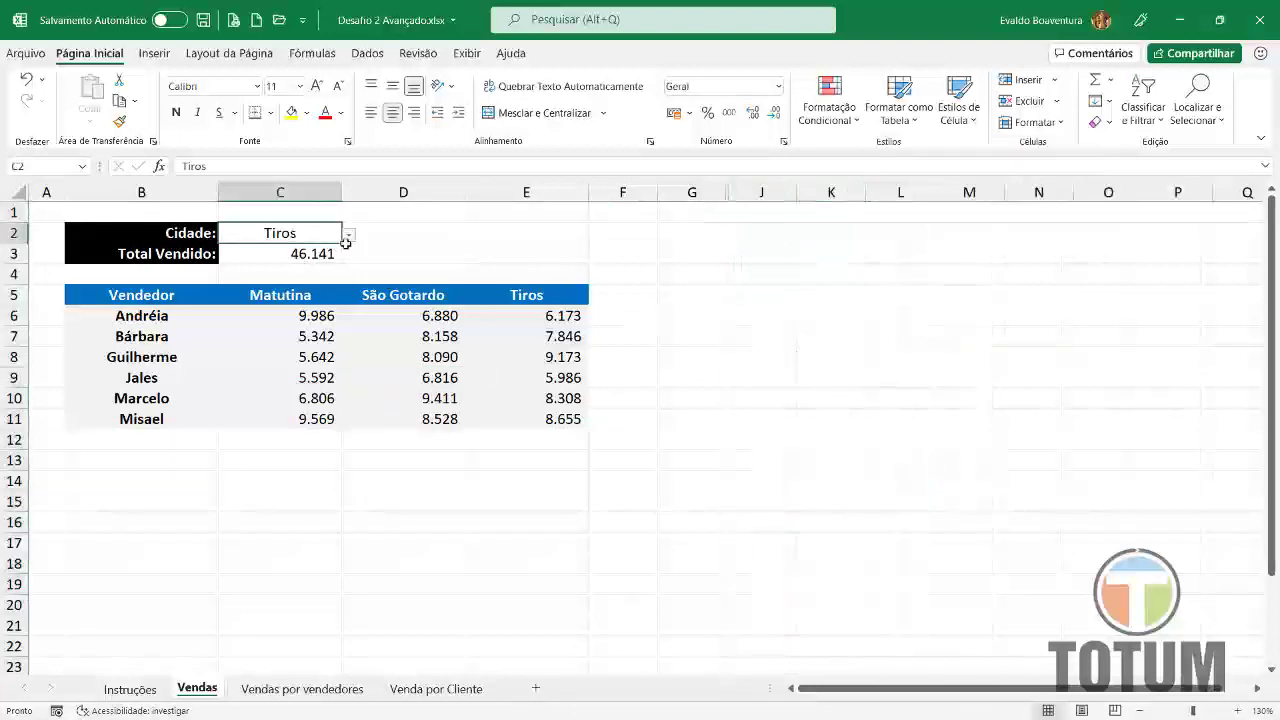
click(349, 244)
click(334, 233)
click(348, 234)
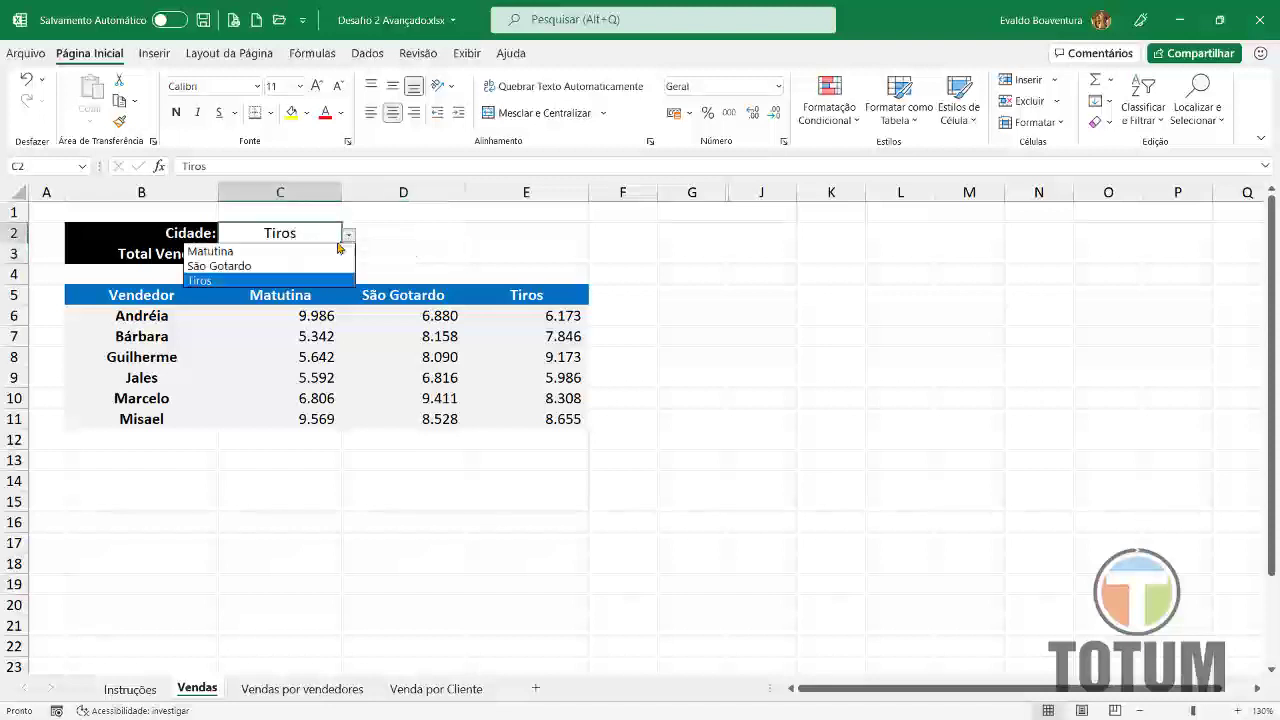
click(243, 268)
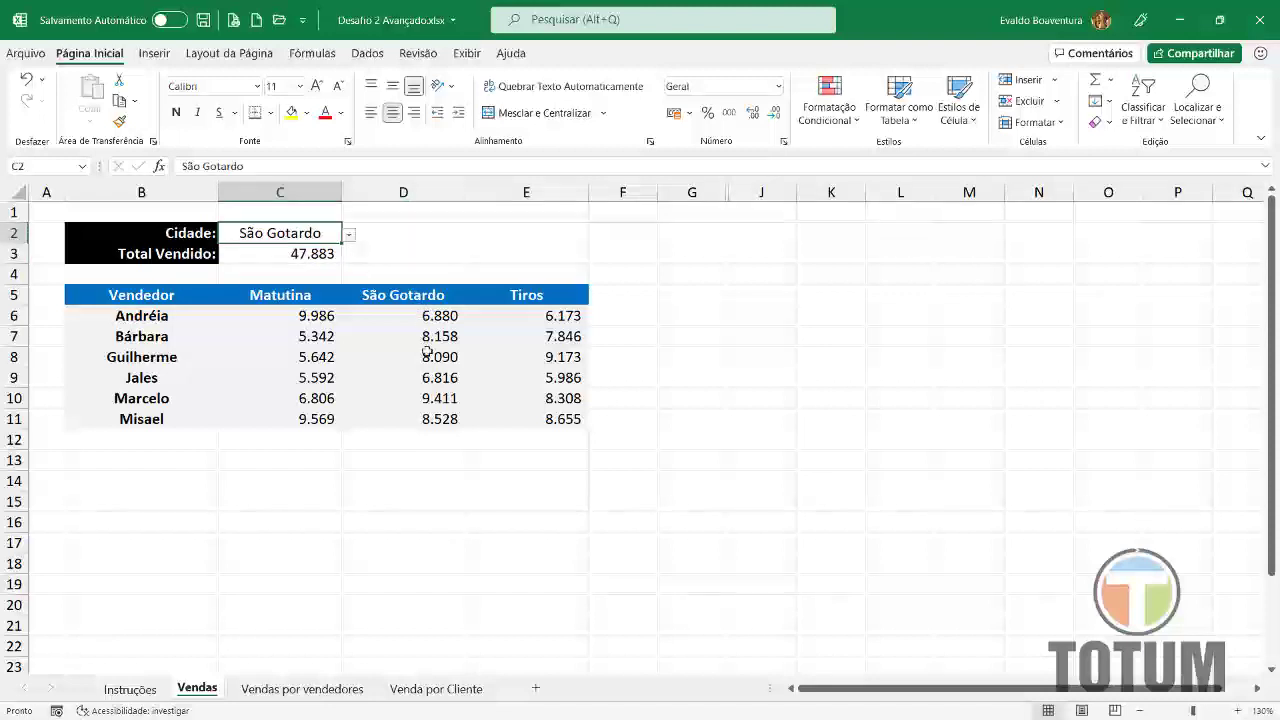
click(427, 351)
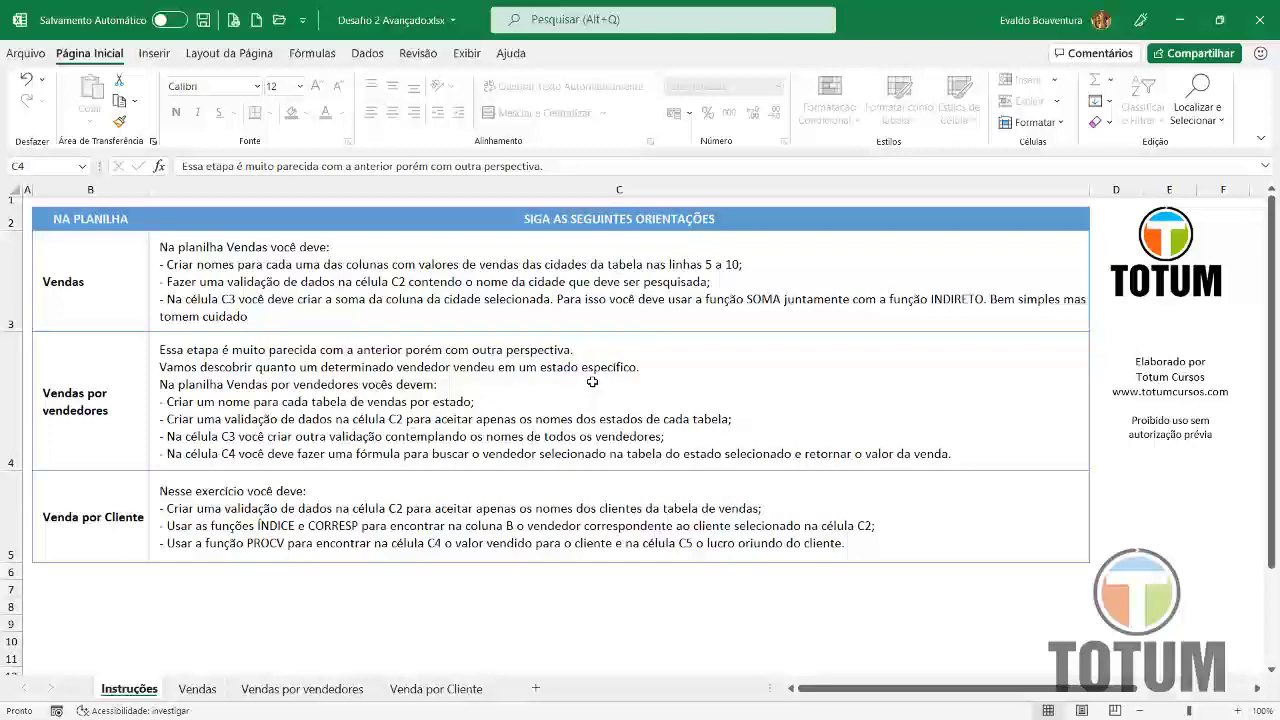
- Examine the MG, SP and RJ seller tables and the empty lookup cells on Vendas por vendedores, rereading that sheet's instructions on Instruções
click(302, 688)
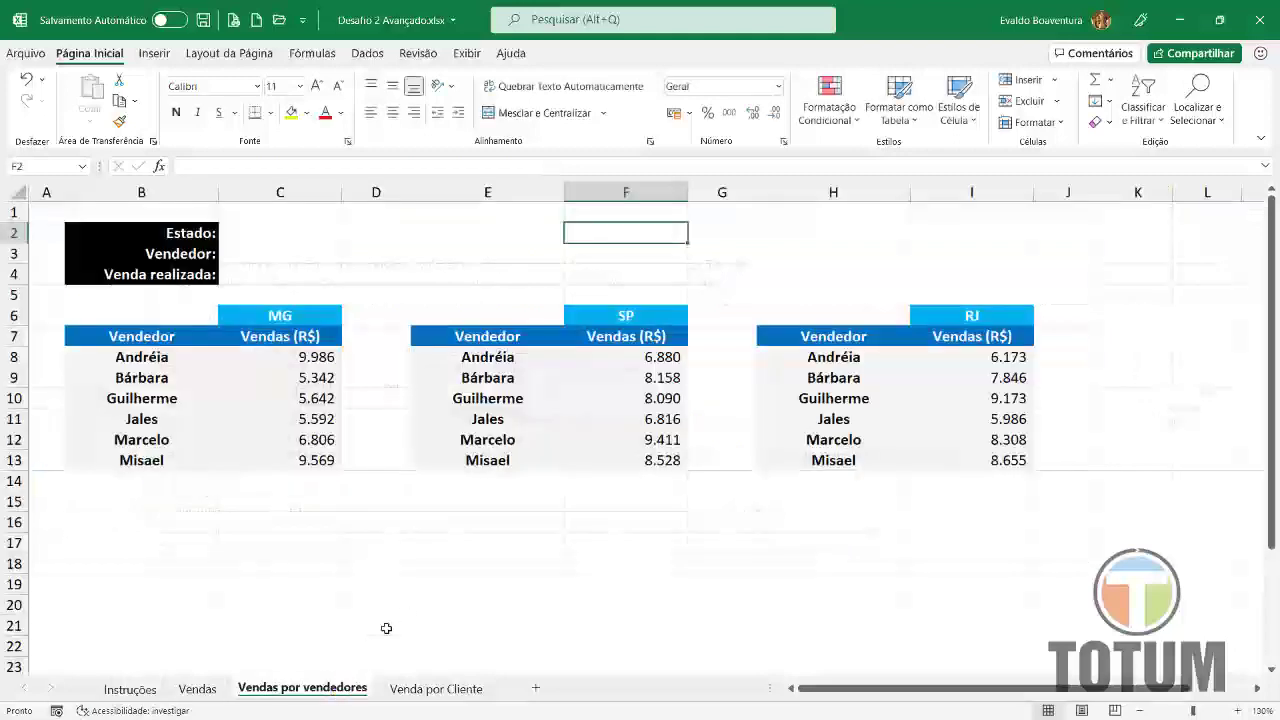
click(142, 359)
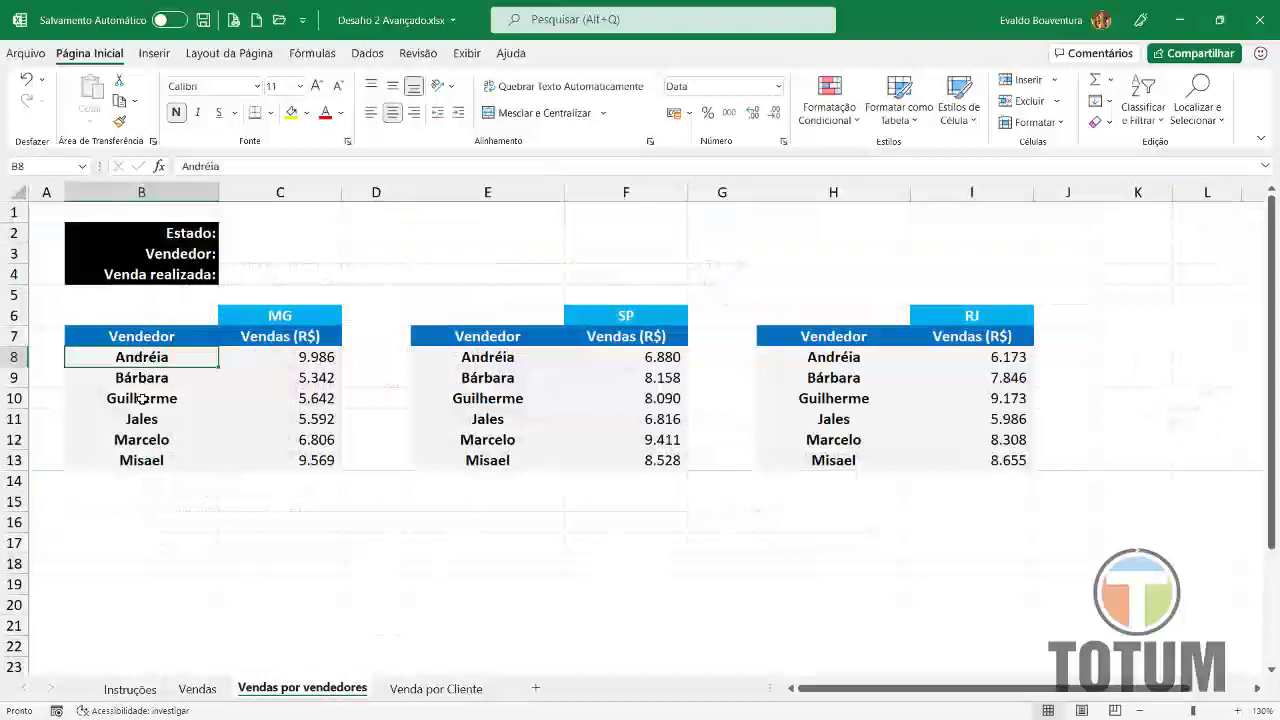
click(144, 400)
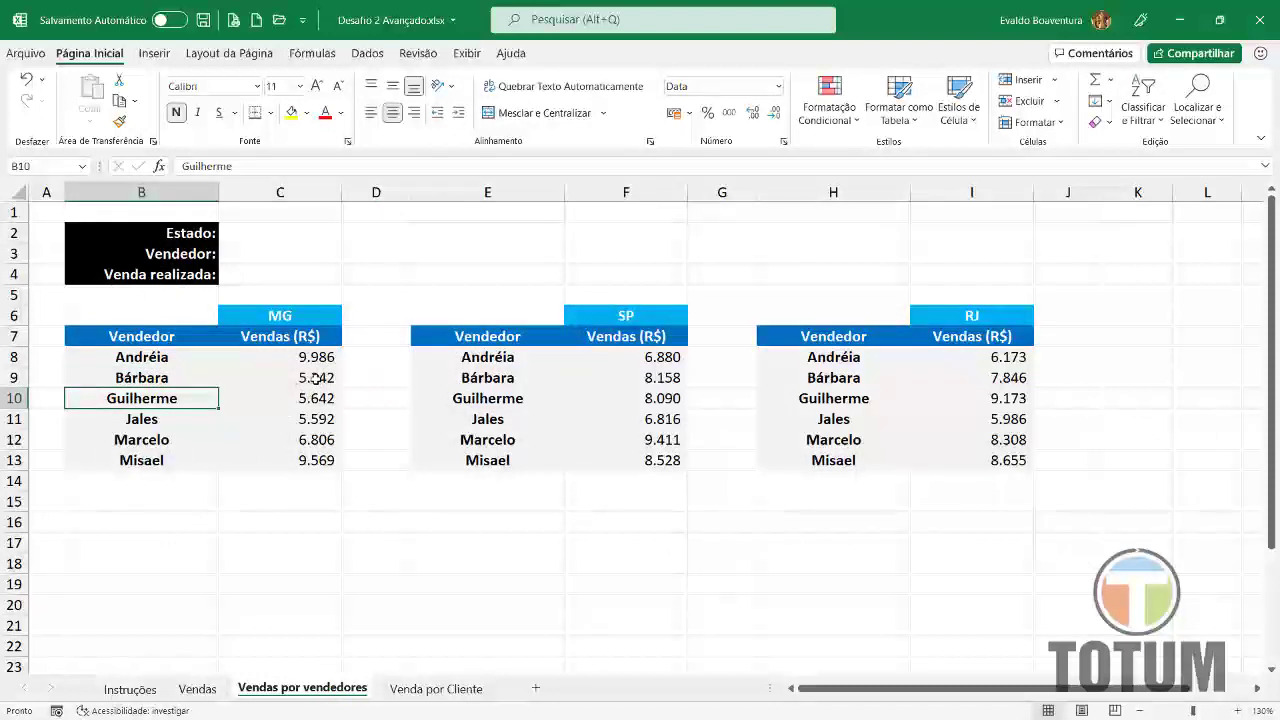
drag(305, 357, 302, 473)
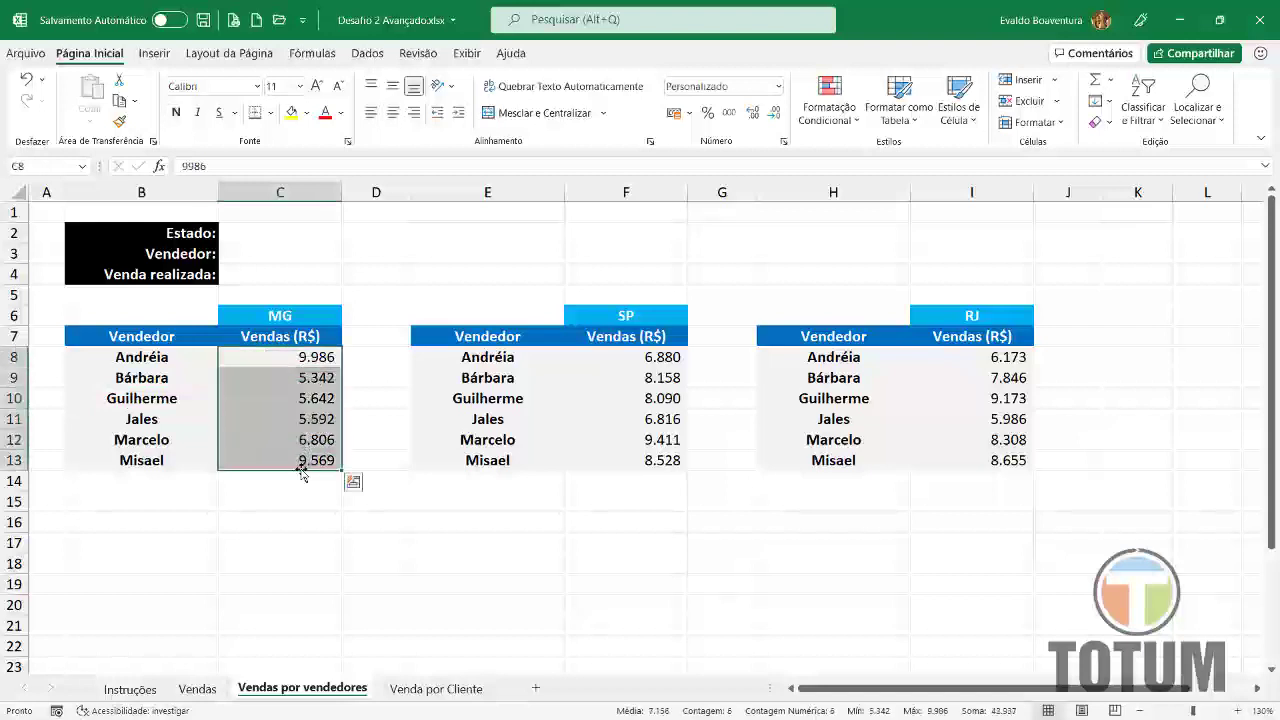
click(299, 316)
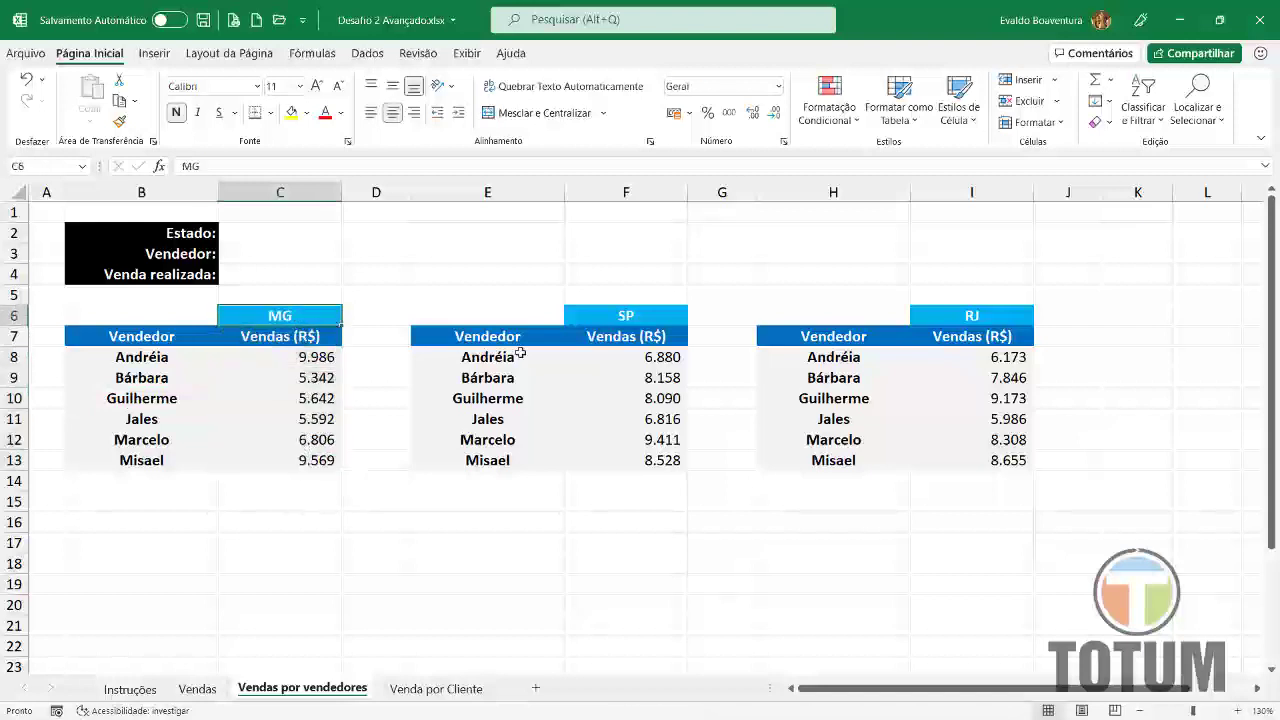
click(649, 317)
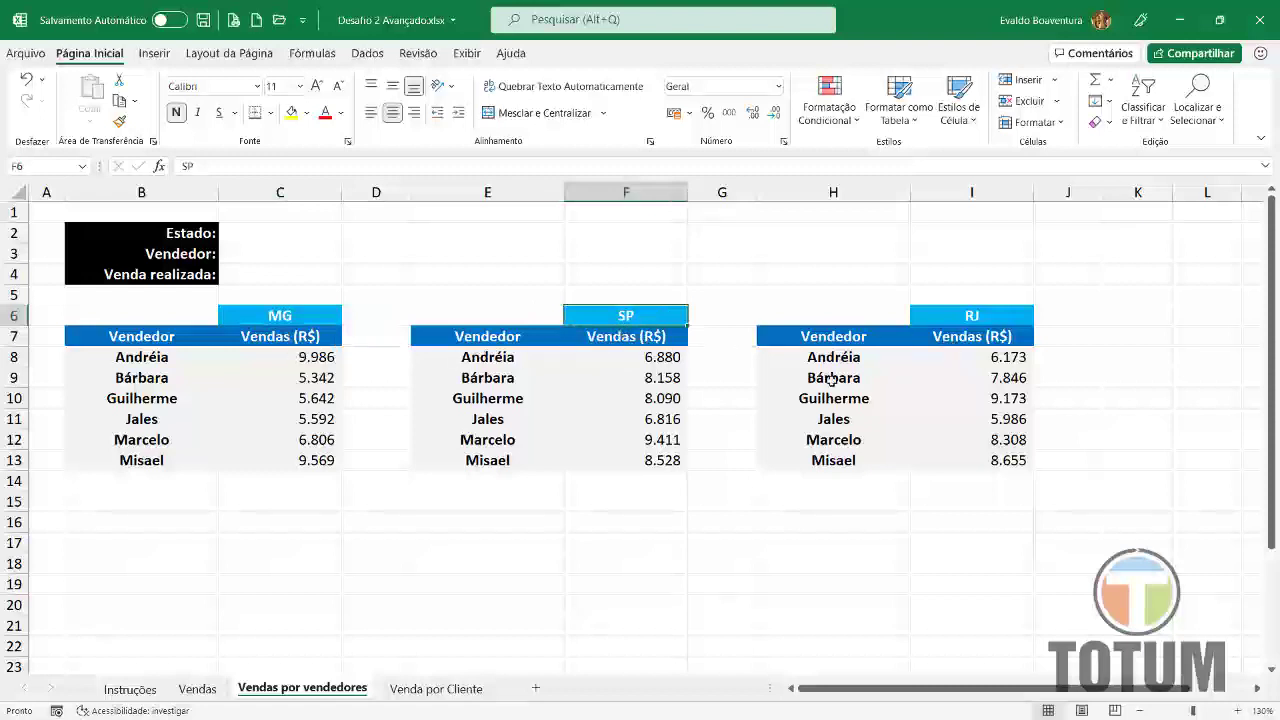
click(638, 380)
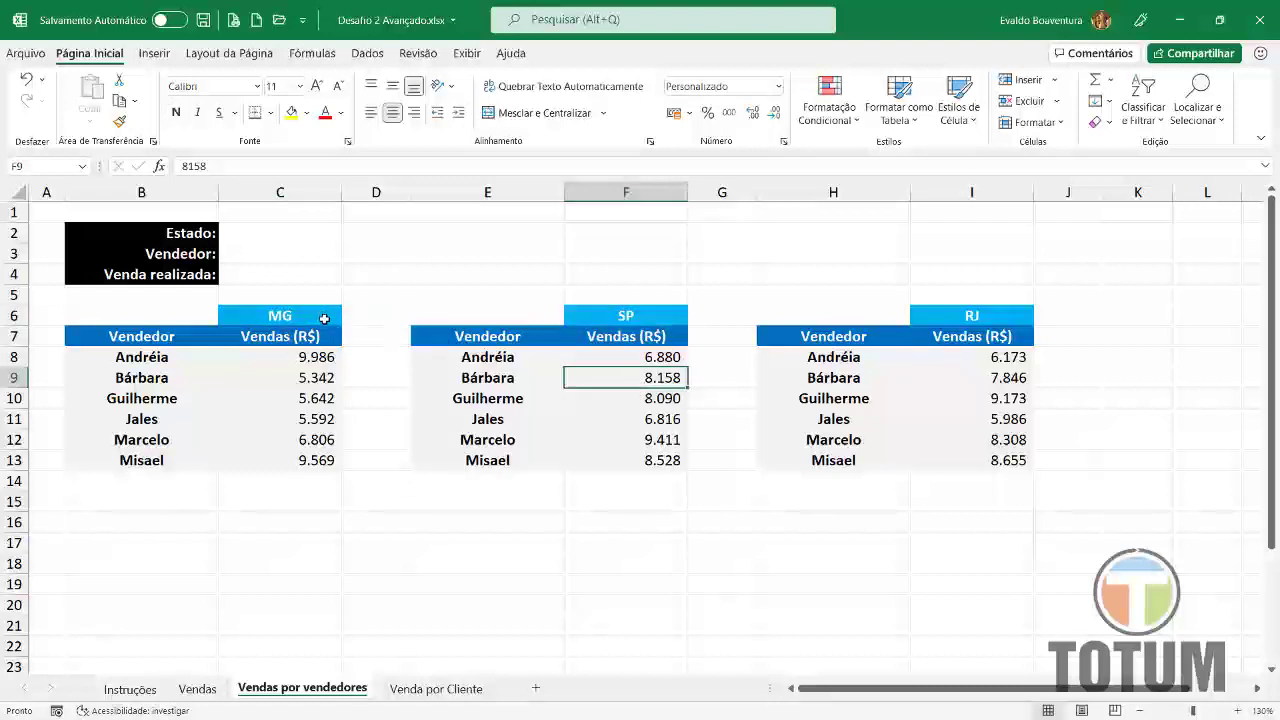
click(253, 237)
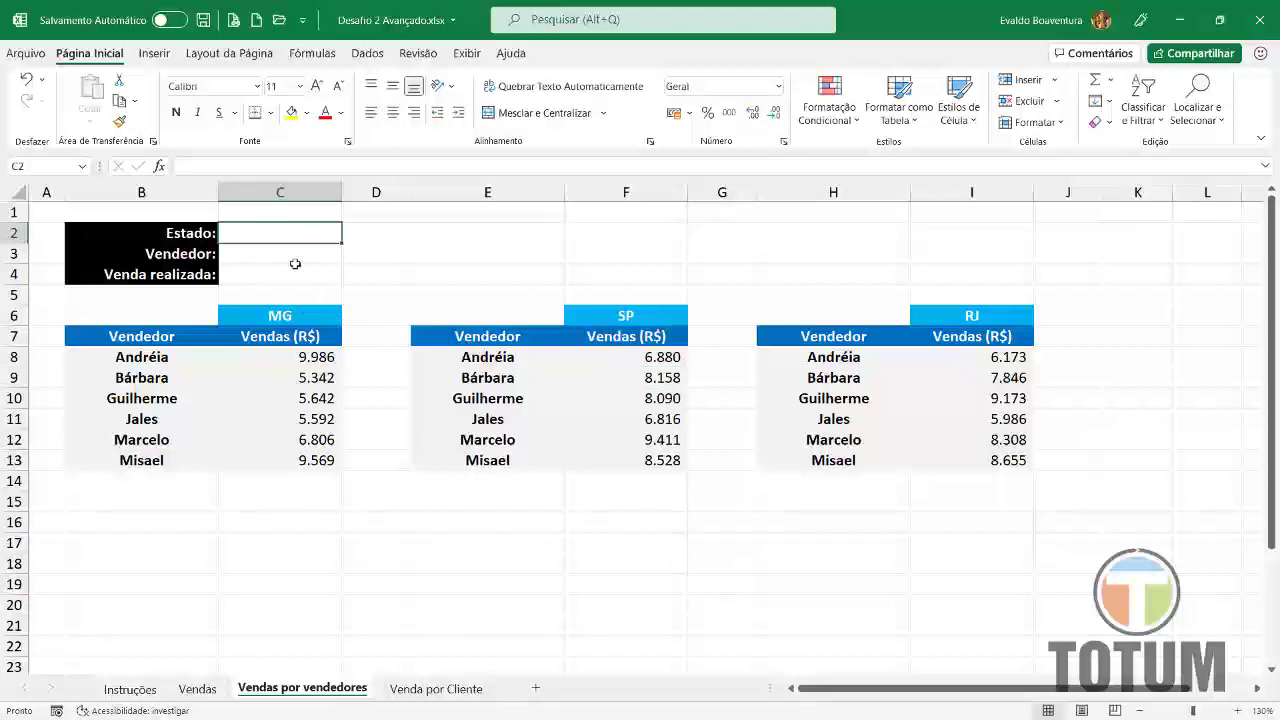
click(289, 257)
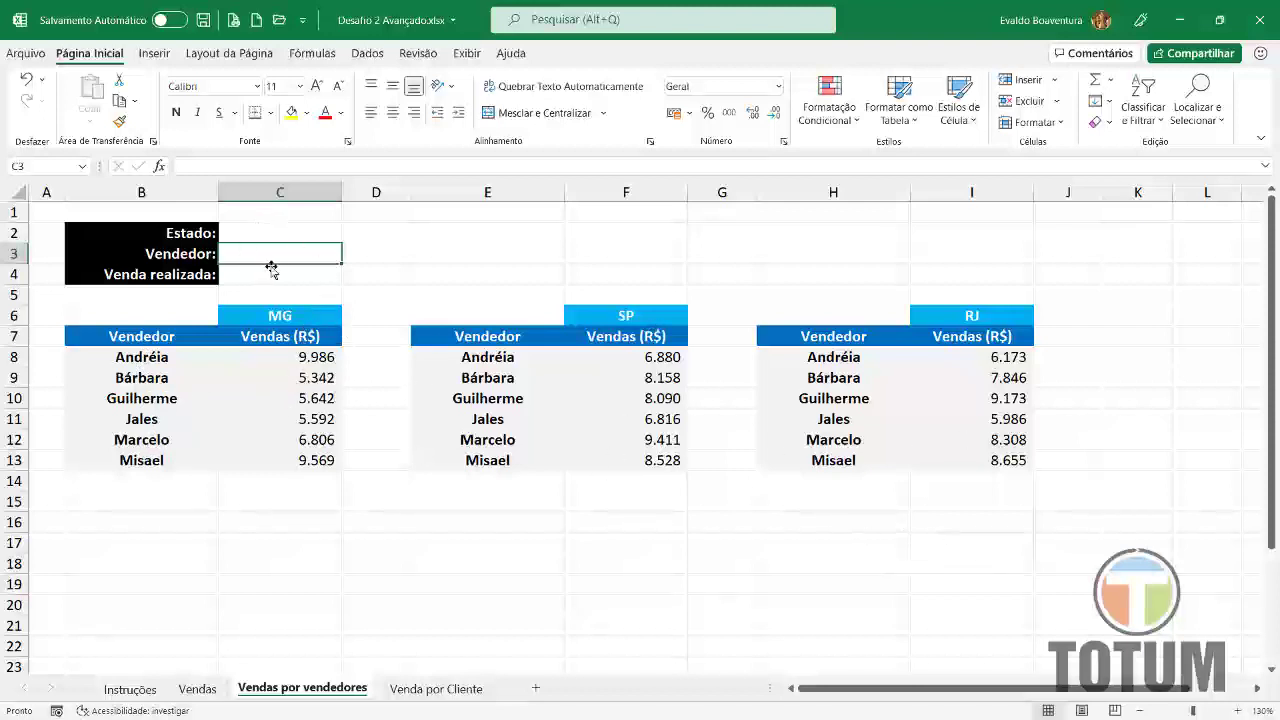
click(129, 689)
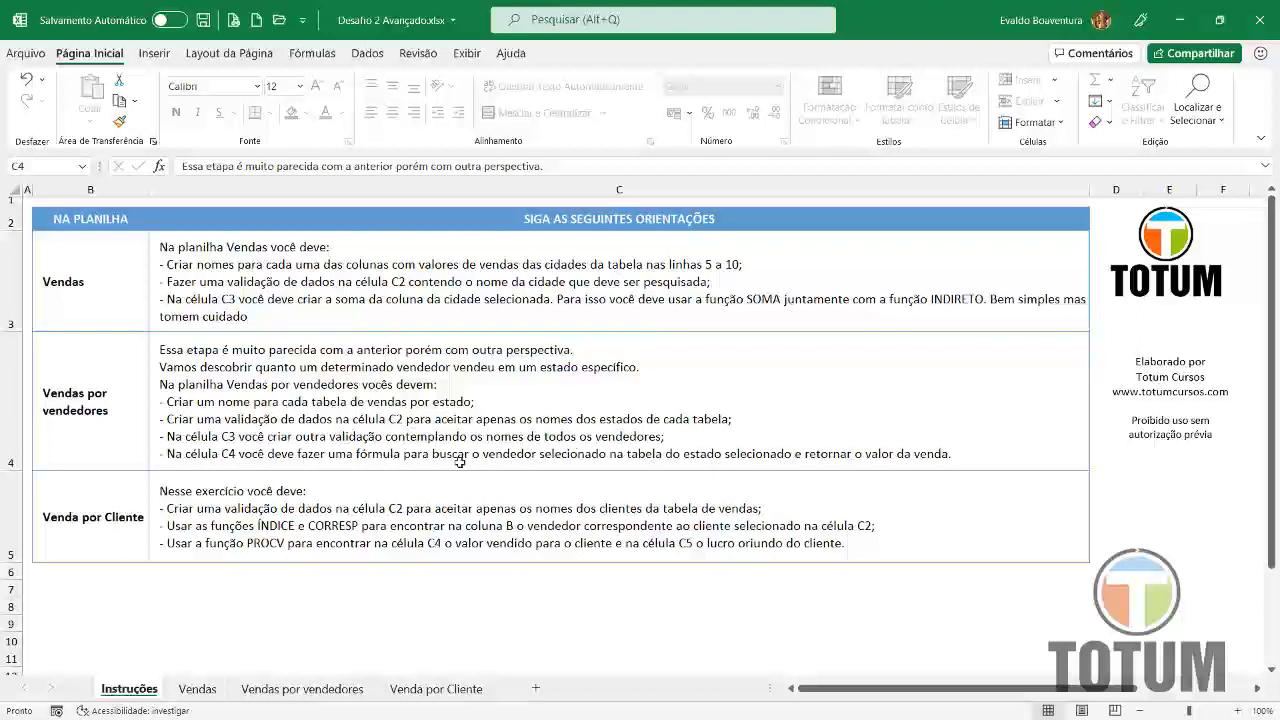
click(302, 688)
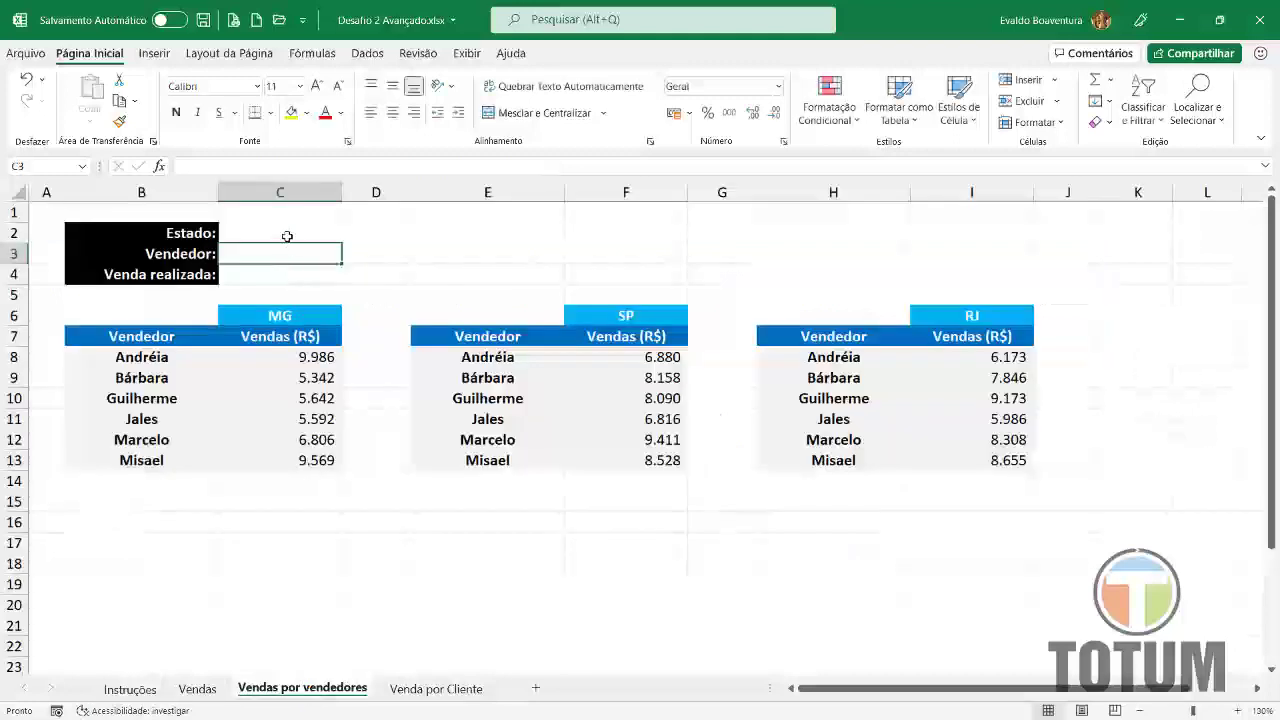
- Add a list data validation to the Estado cell C2 with the source MG;SP;RJ and check its dropdown options
click(286, 234)
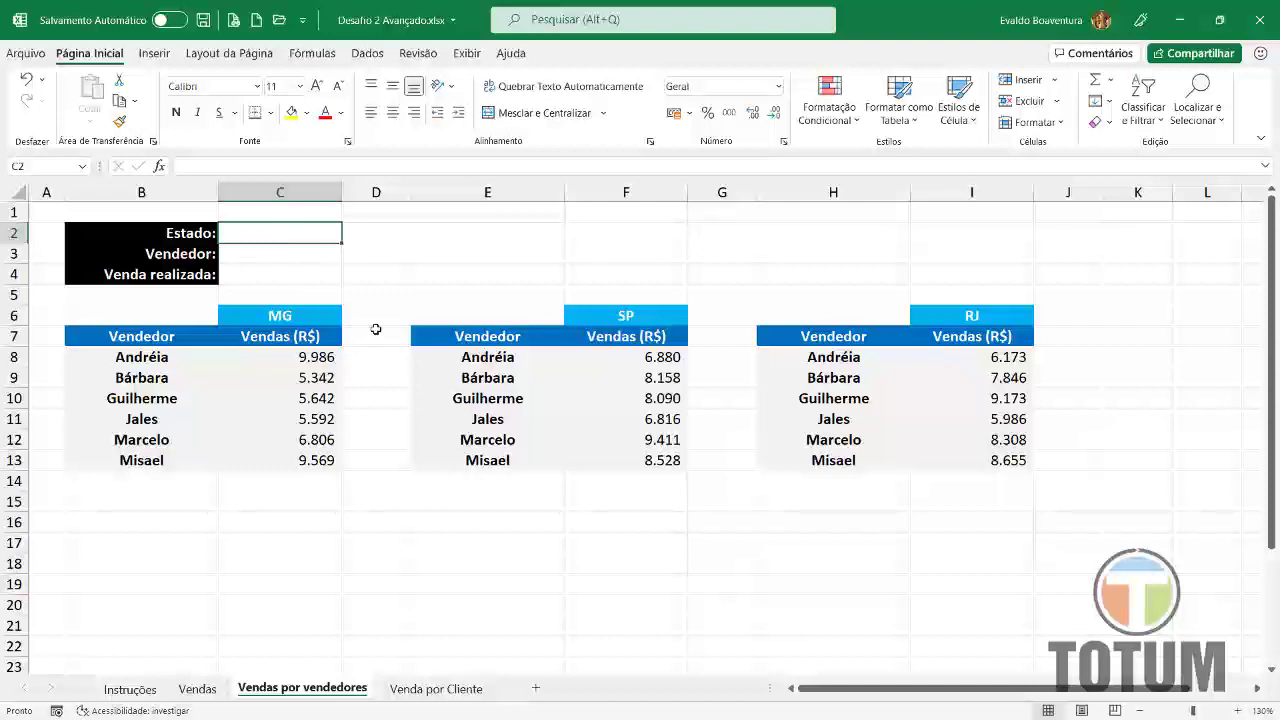
click(367, 53)
click(876, 128)
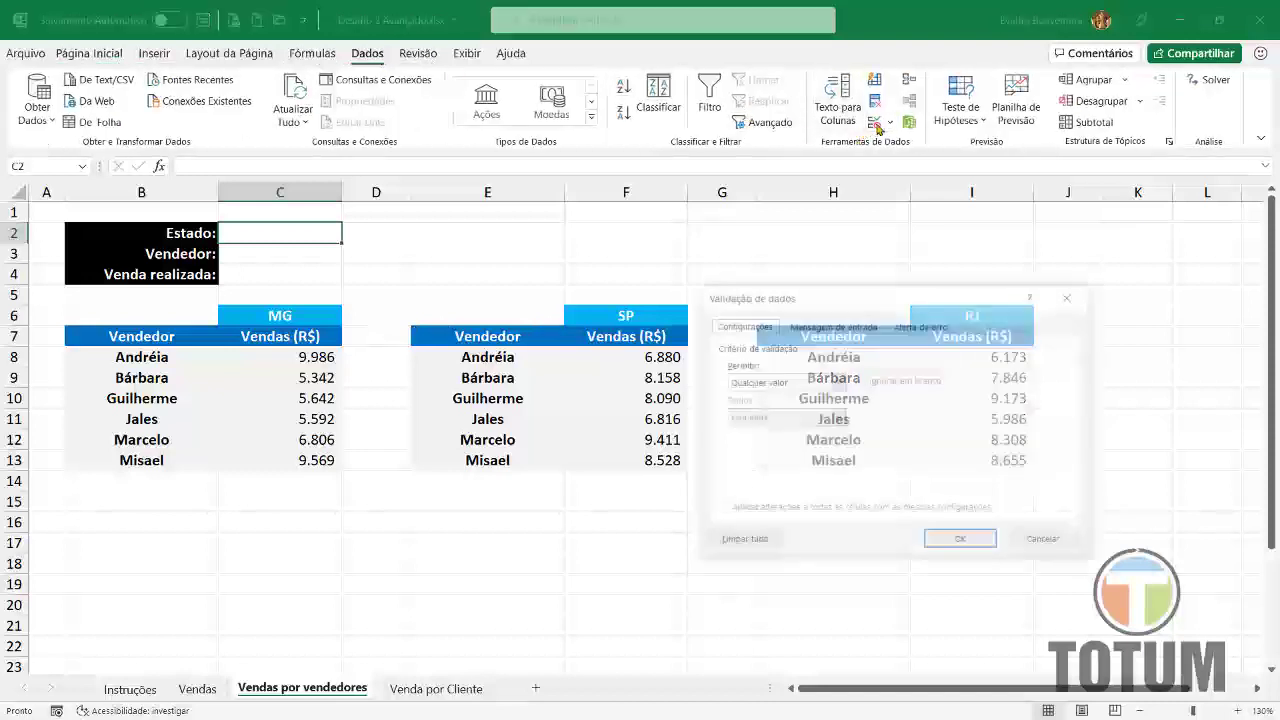
click(805, 383)
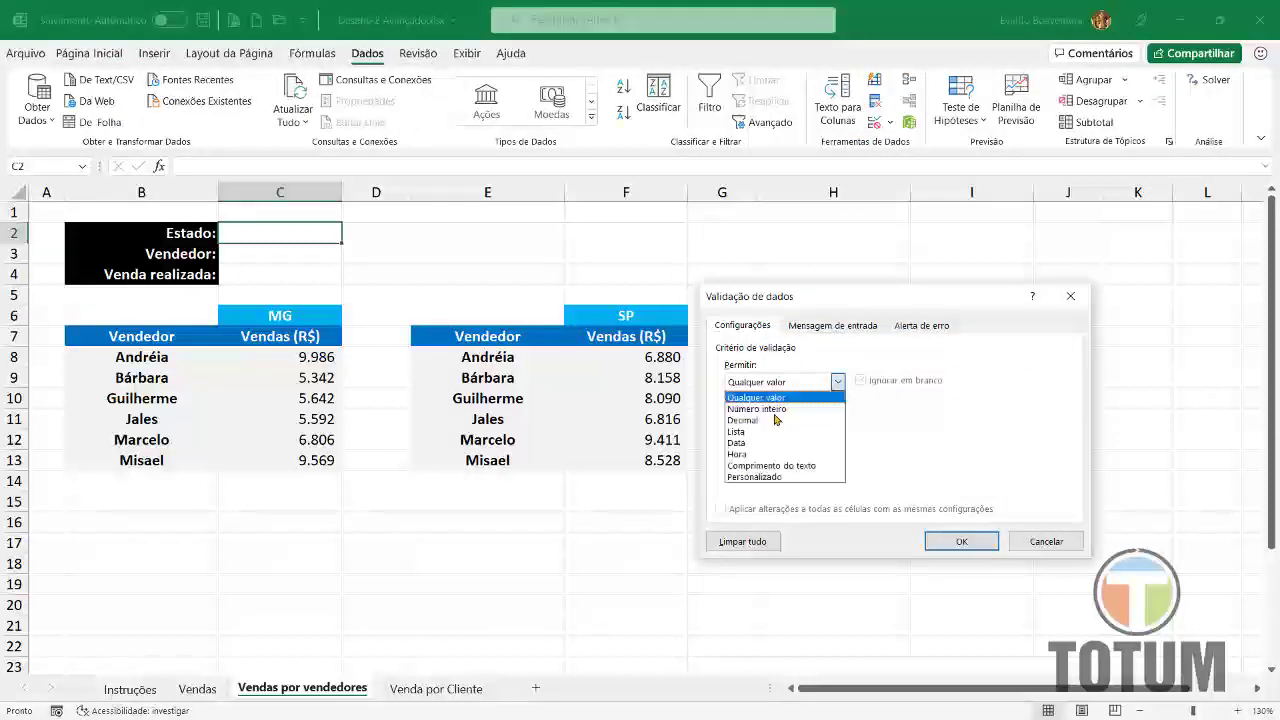
click(753, 436)
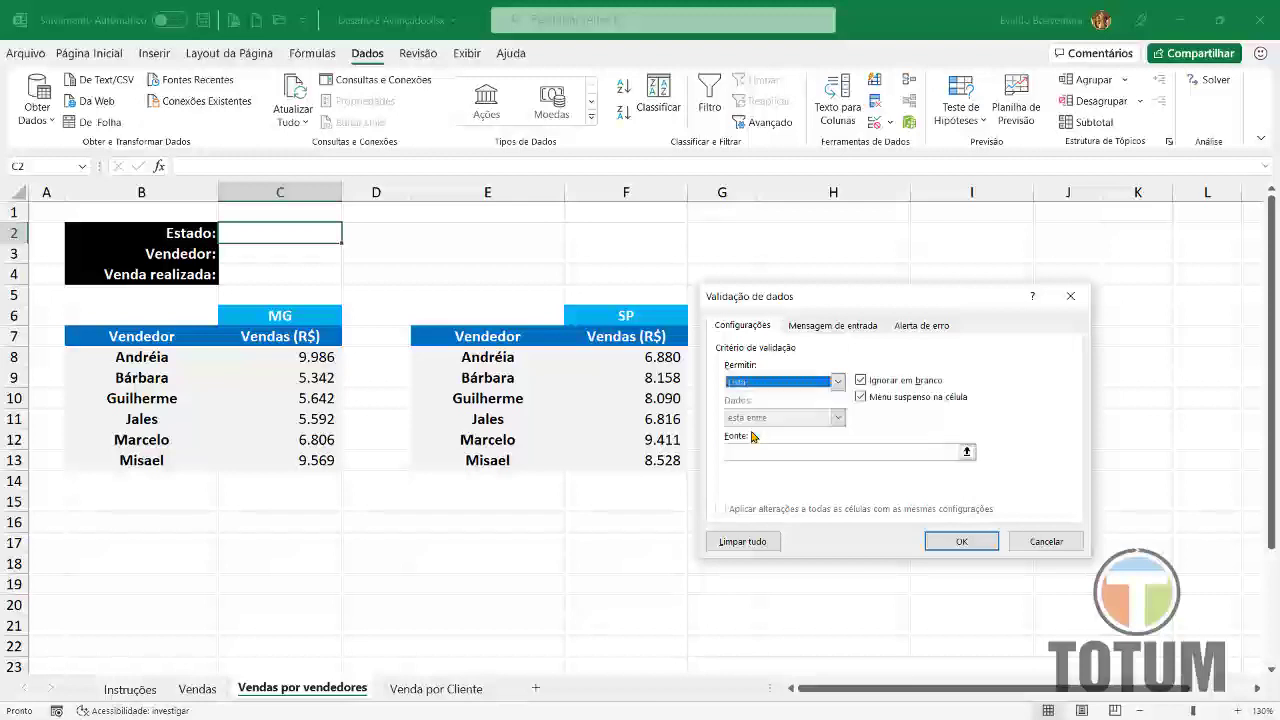
click(762, 454)
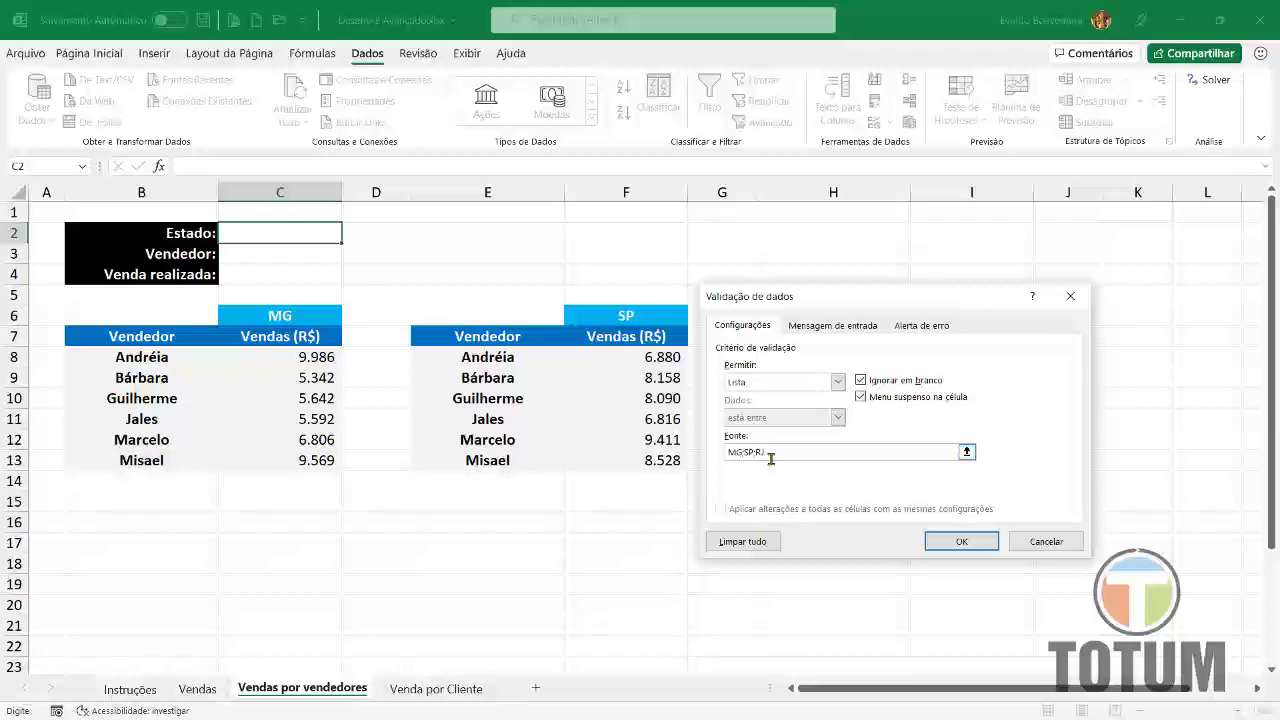
click(961, 541)
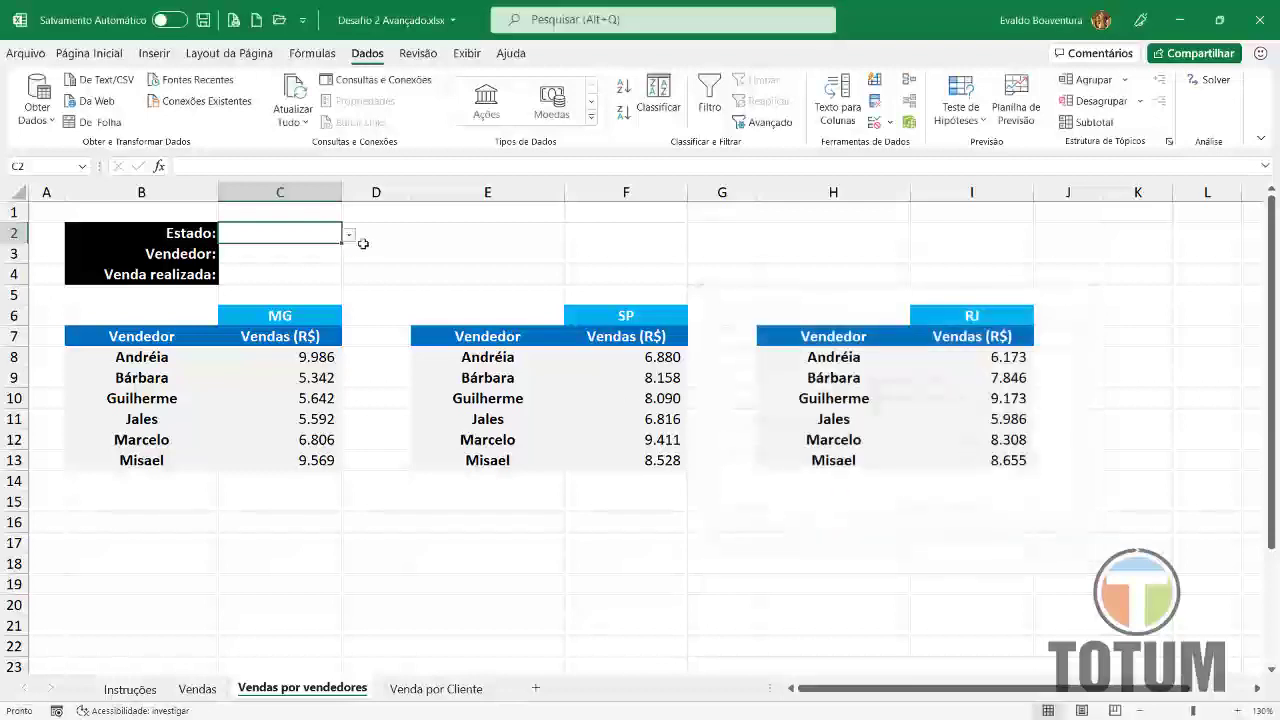
click(347, 238)
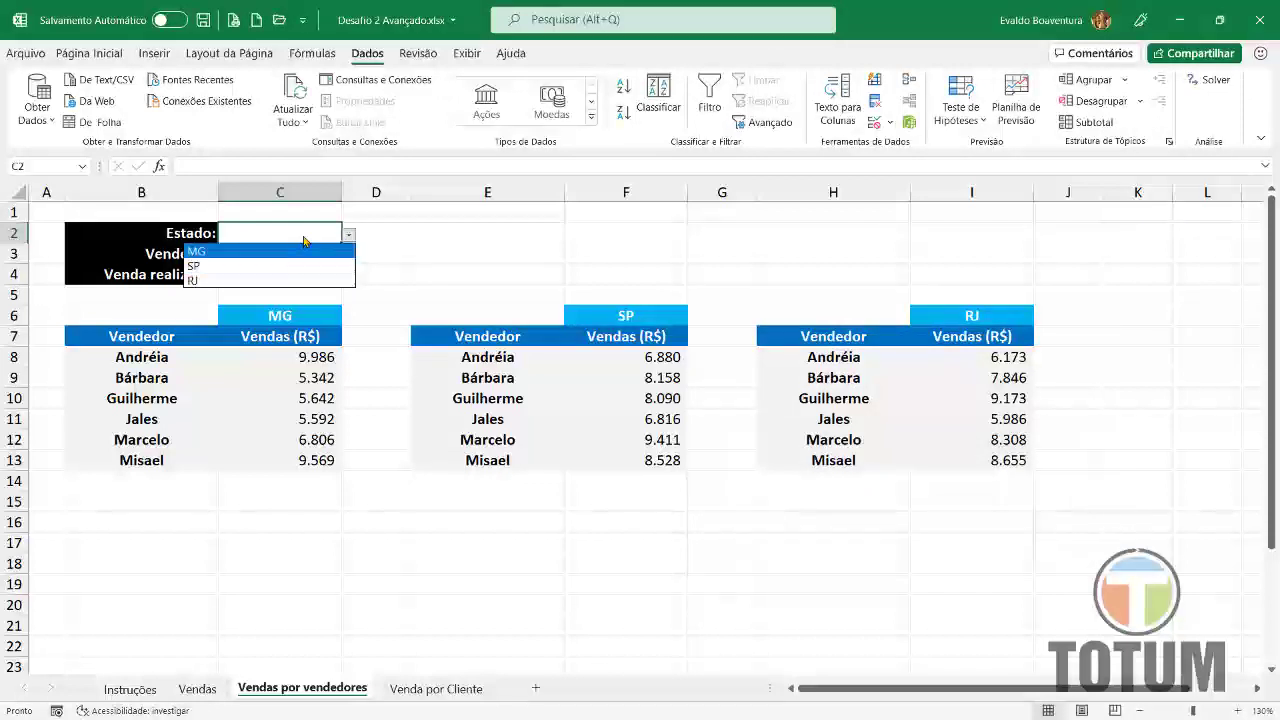
click(308, 239)
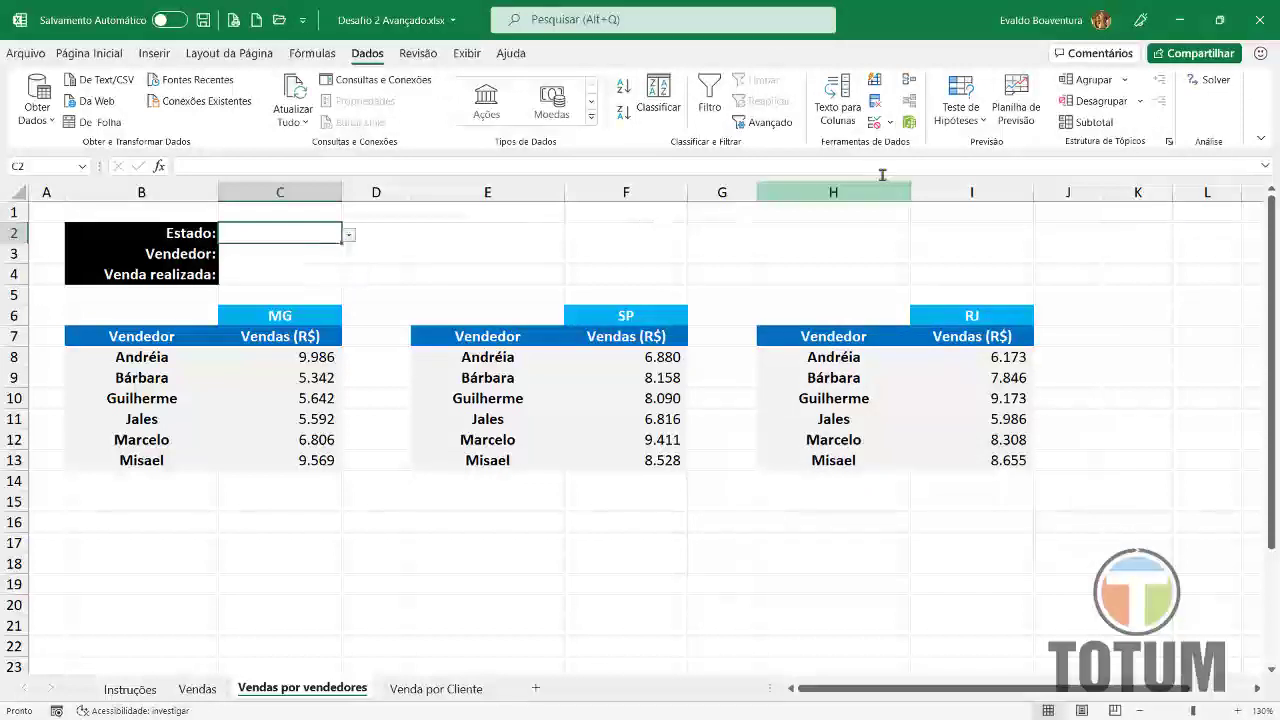
- Try to replace C2's validation list source with references to the three state header cells, =$C$6;$F$6;$I$6
click(874, 124)
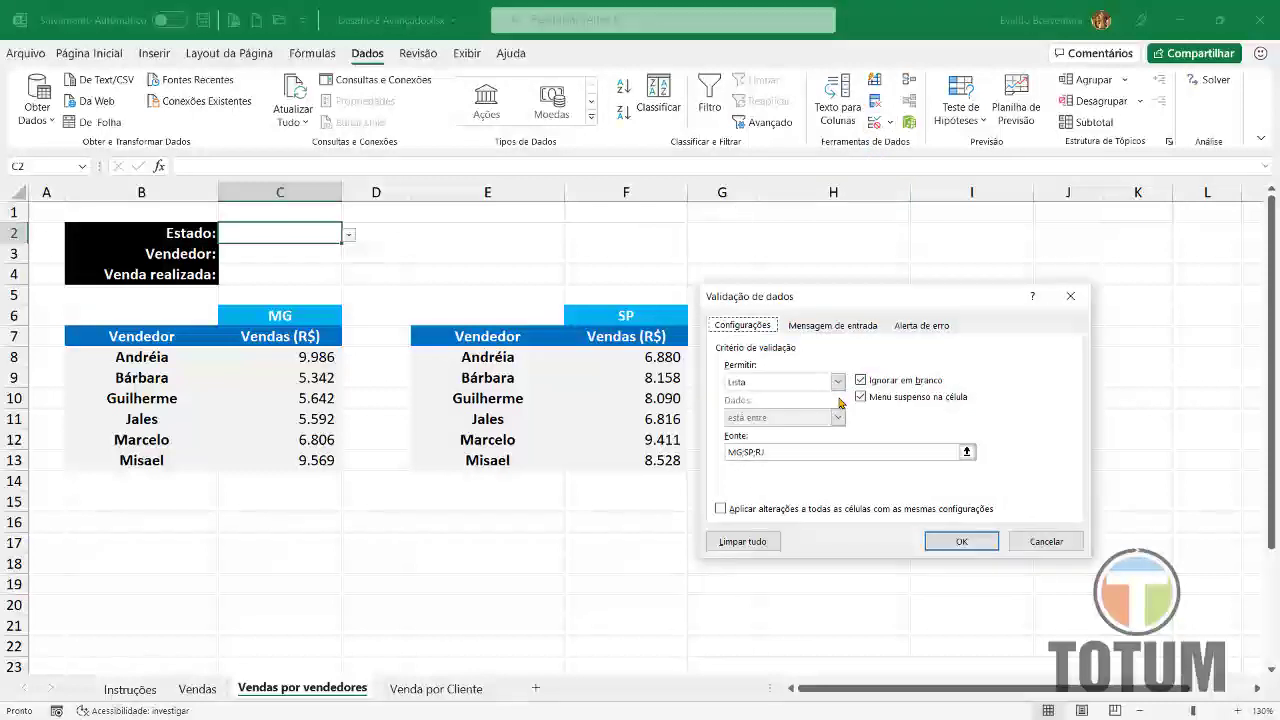
drag(803, 451, 579, 452)
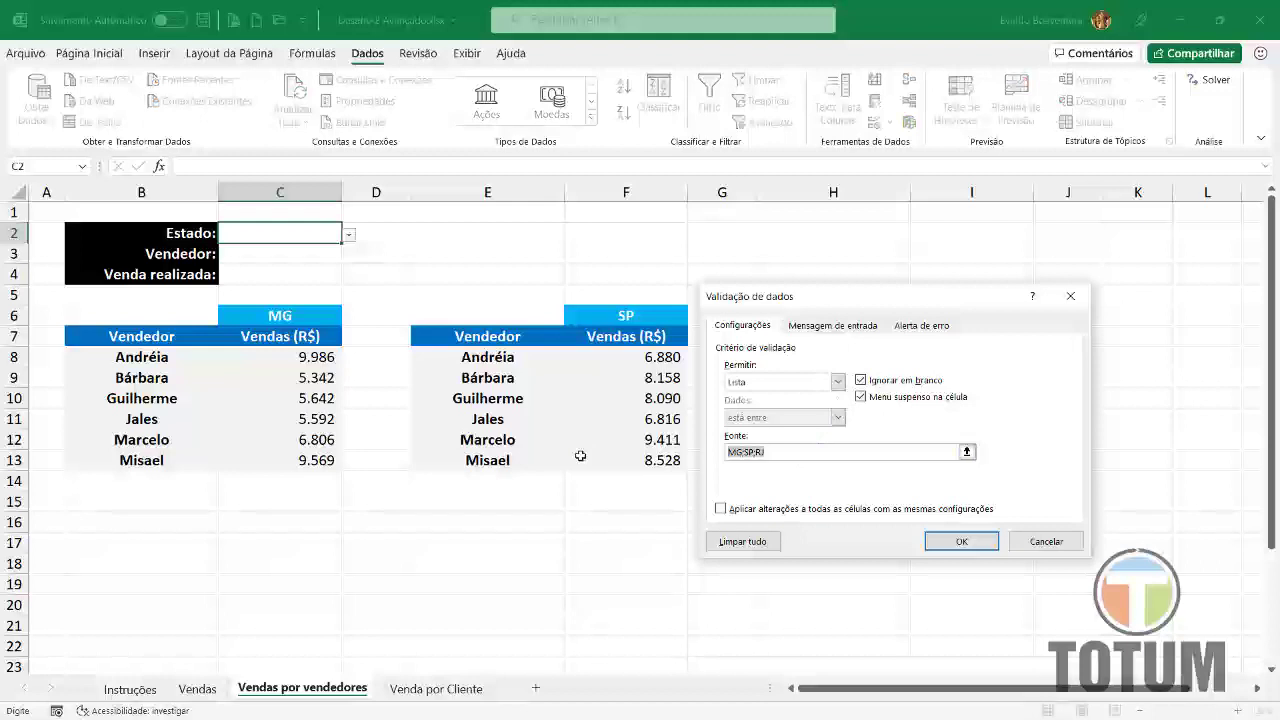
text(=)
drag(872, 297, 675, 413)
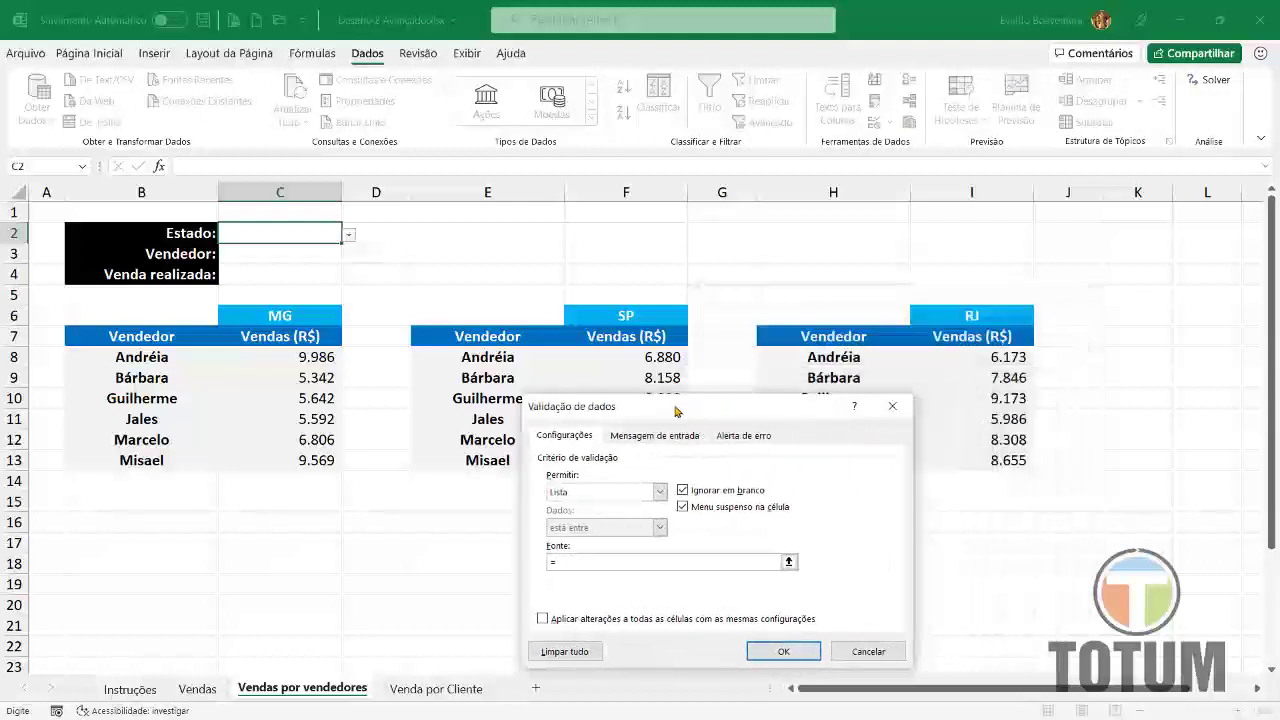
click(286, 317)
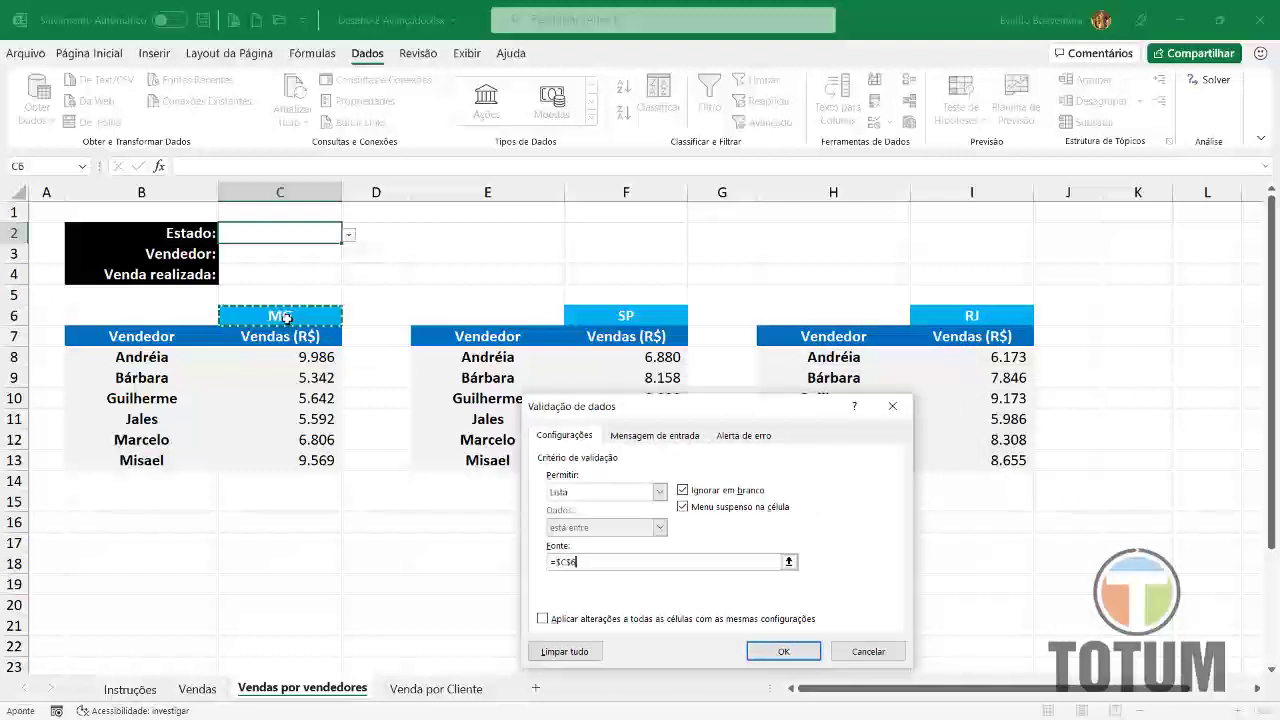
text(;)
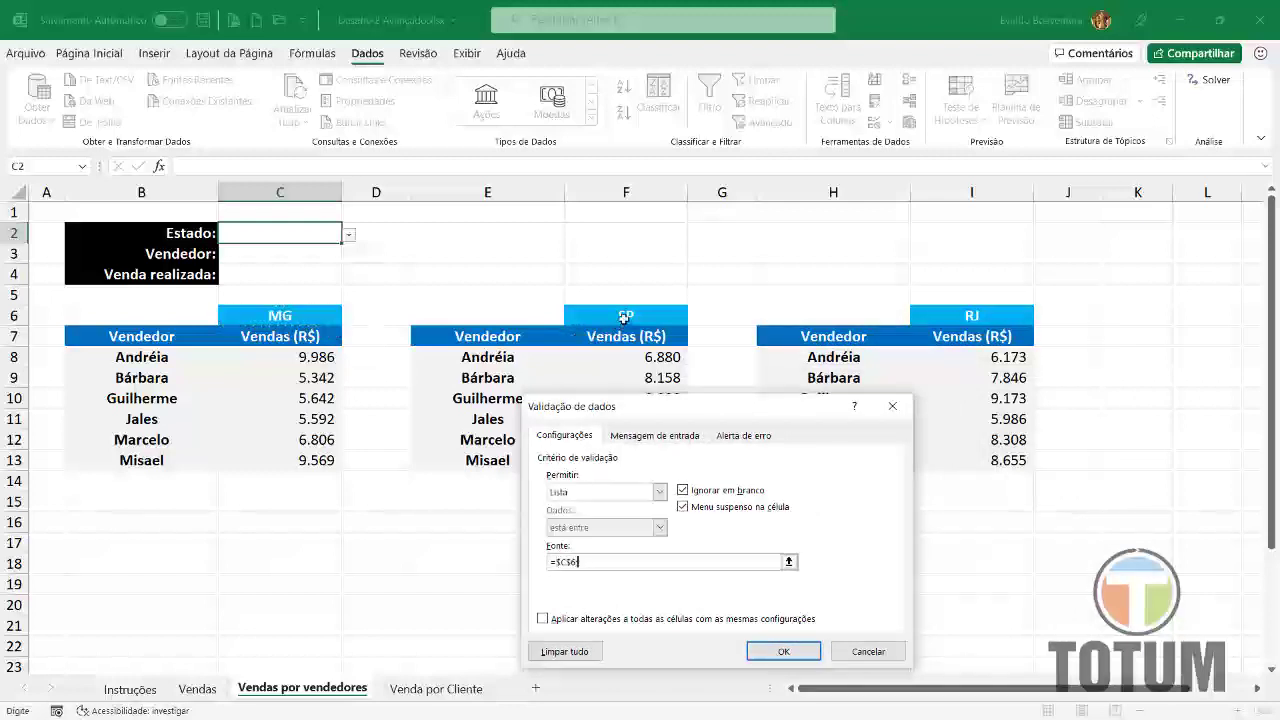
click(624, 316)
text(;)
click(970, 316)
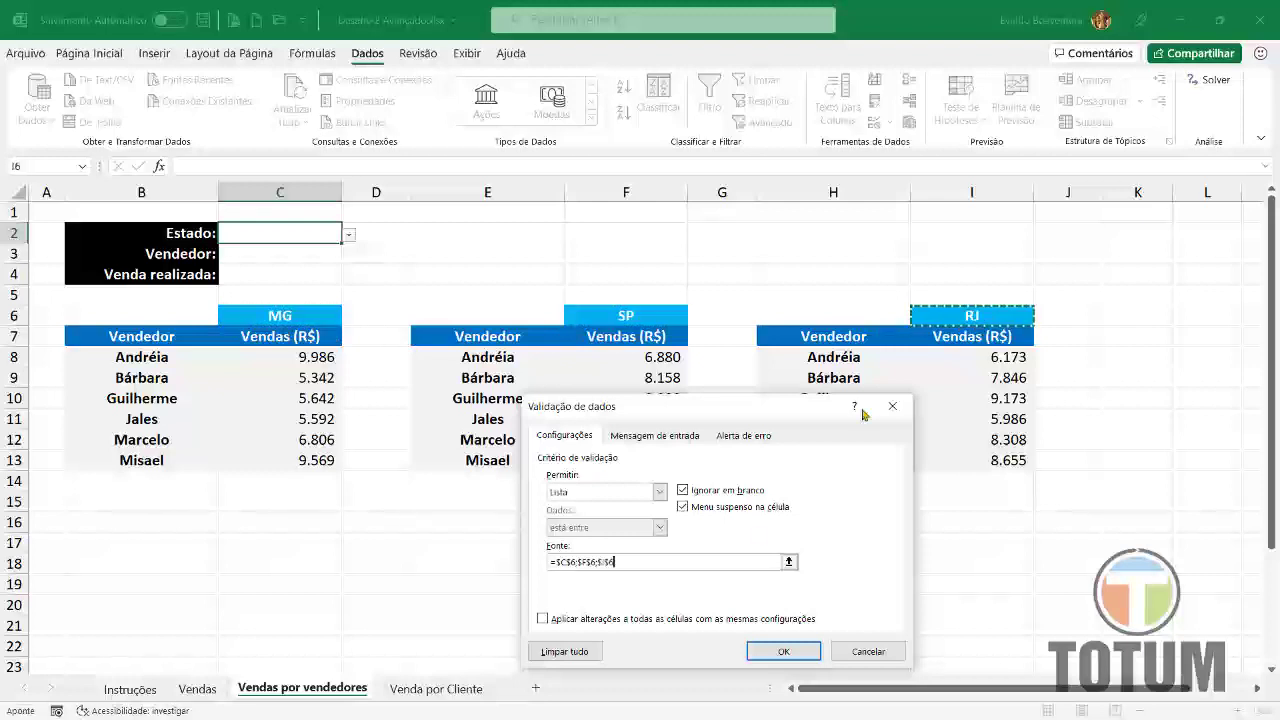
click(792, 651)
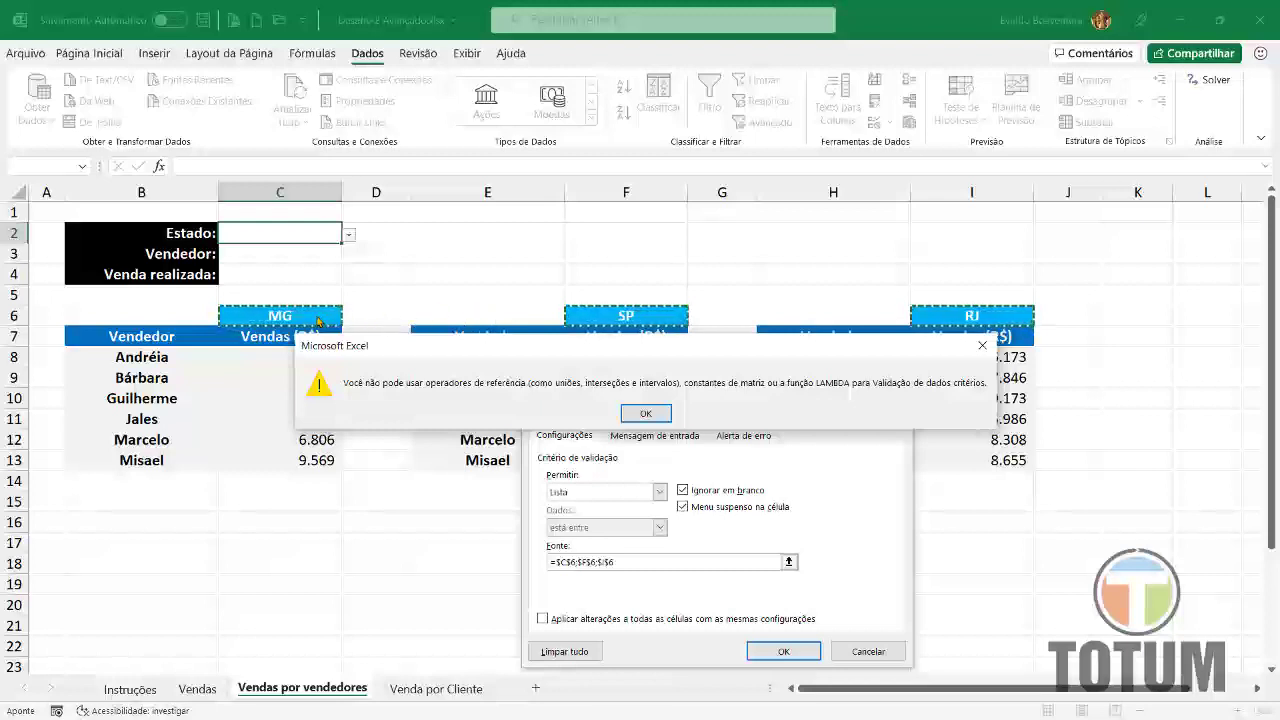
click(634, 416)
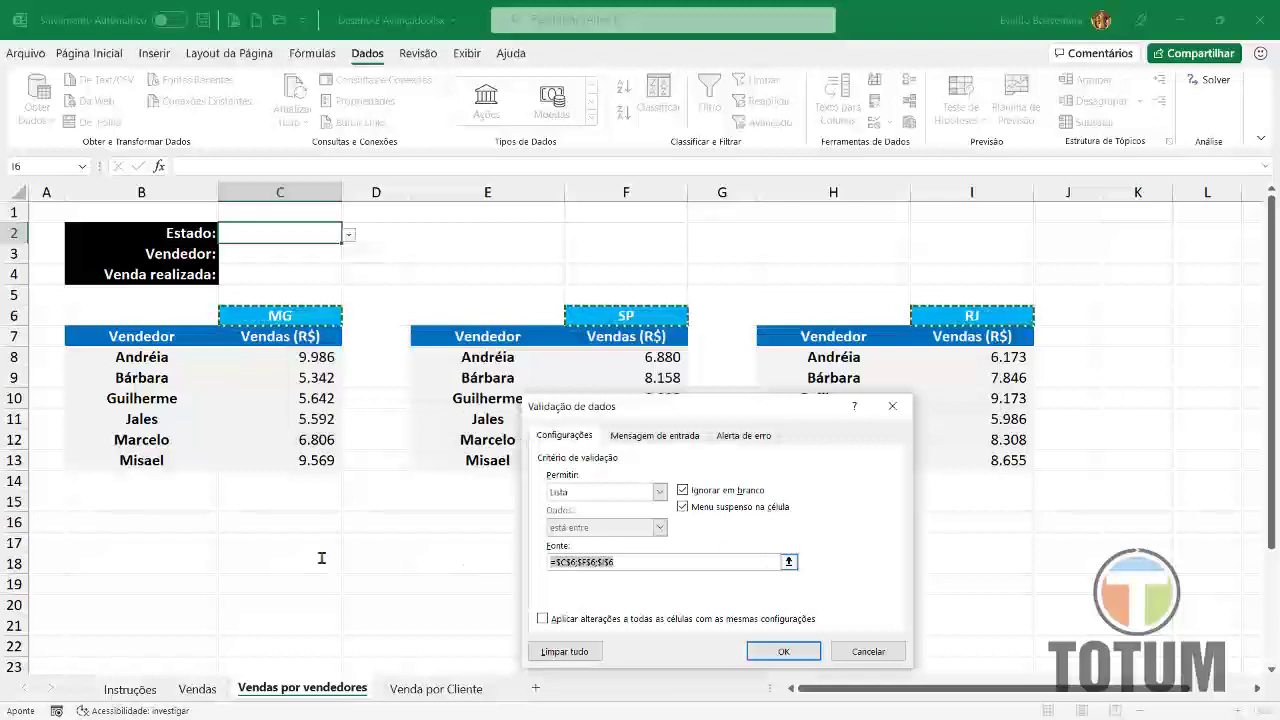
- Set C2's validation list source to the continuous range =$C$6:$I$6 and inspect the options in its dropdown
text(=)
drag(290, 316, 1014, 322)
click(783, 650)
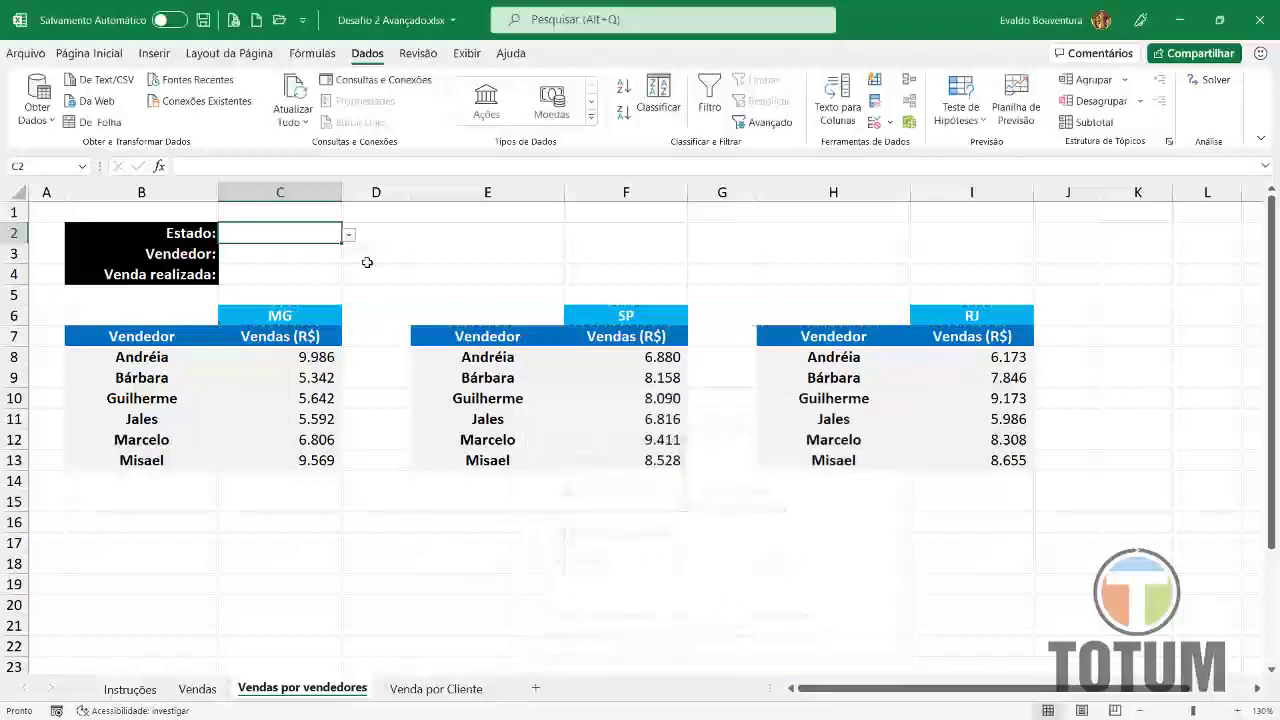
click(349, 235)
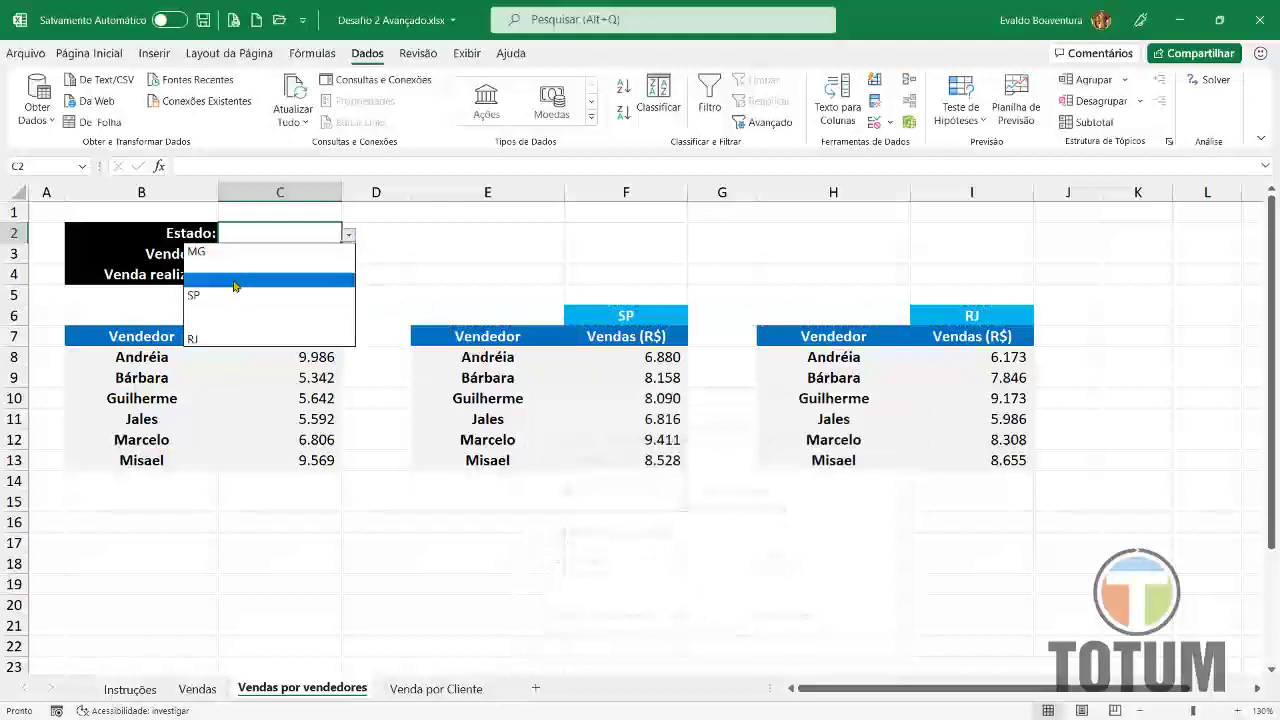
click(348, 238)
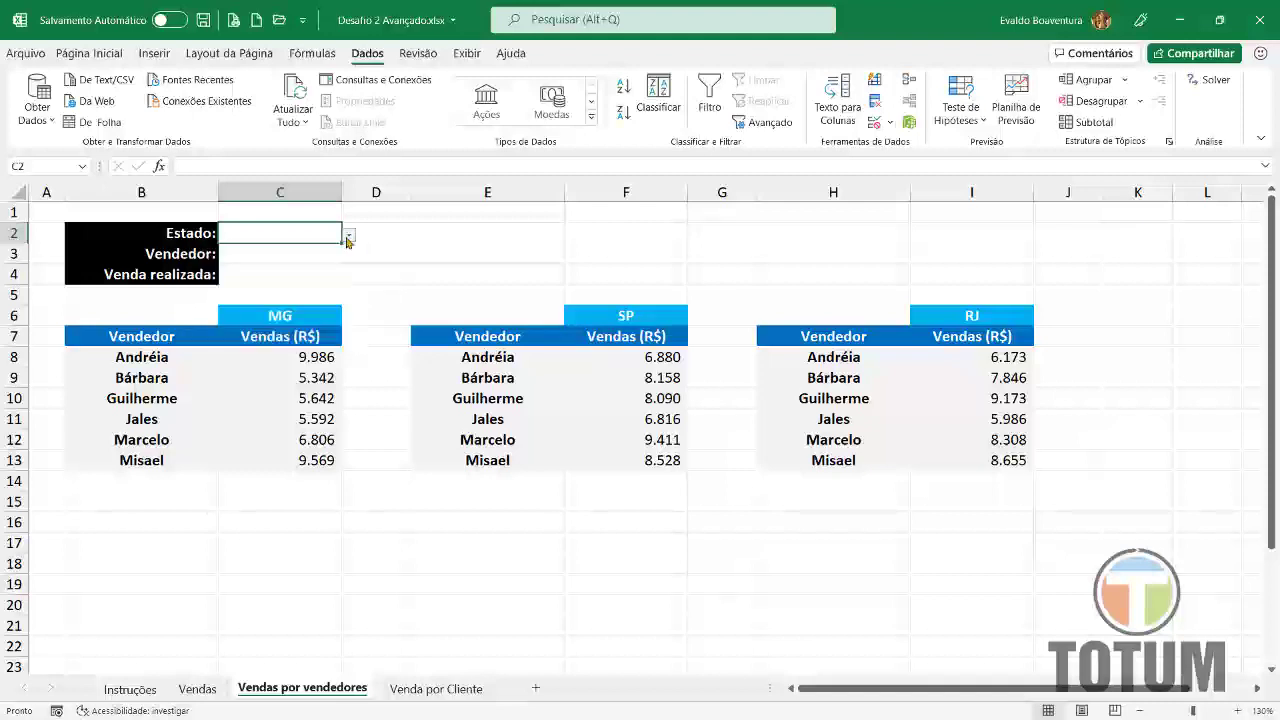
- Replace the range source of C2's list validation with the state names MG;SP;RJ
click(890, 124)
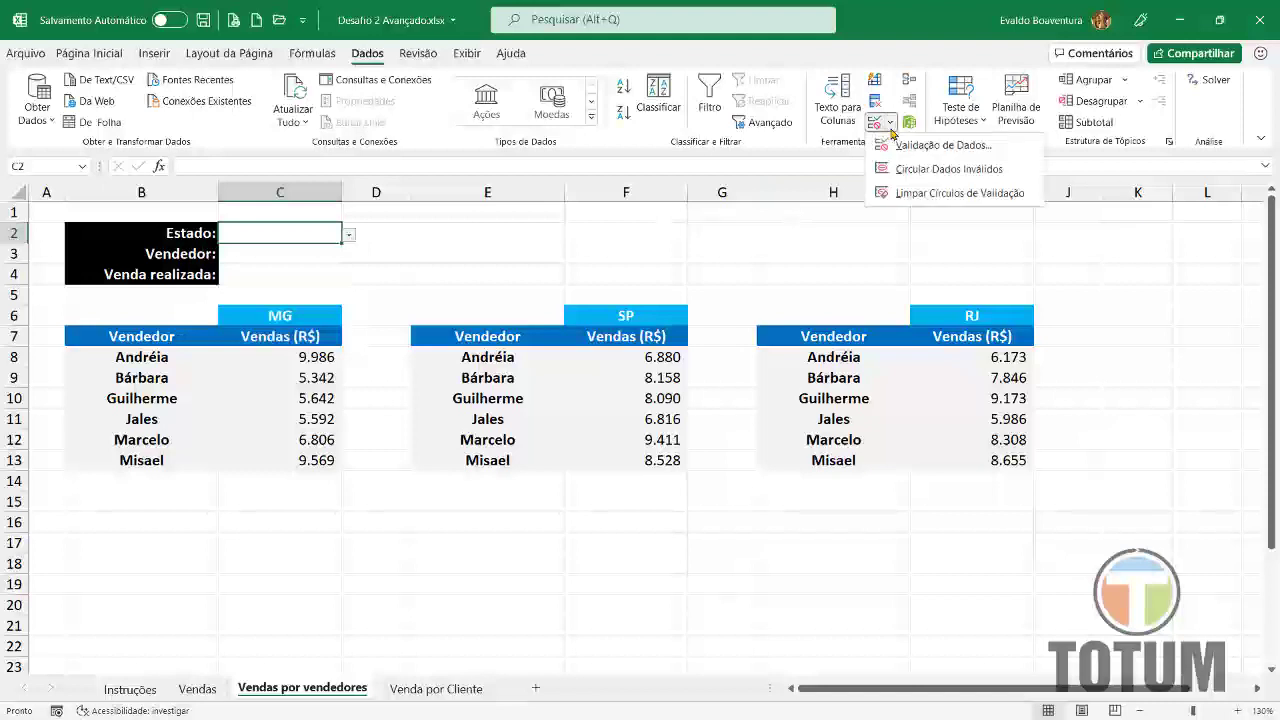
click(938, 145)
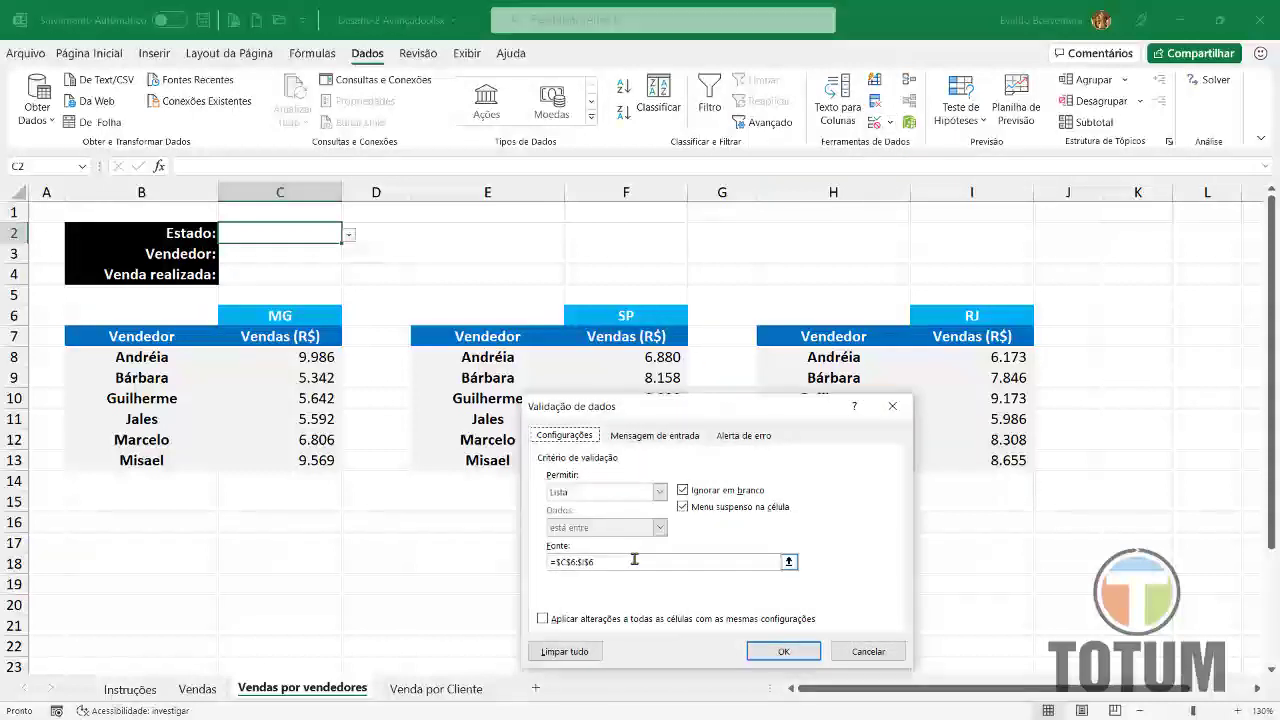
click(634, 558)
key(BackSpace)
key(BackSpace)
key(BackSpace)
key(BackSpace)
key(BackSpace)
key(BackSpace)
key(BackSpace)
key(BackSpace)
key(BackSpace)
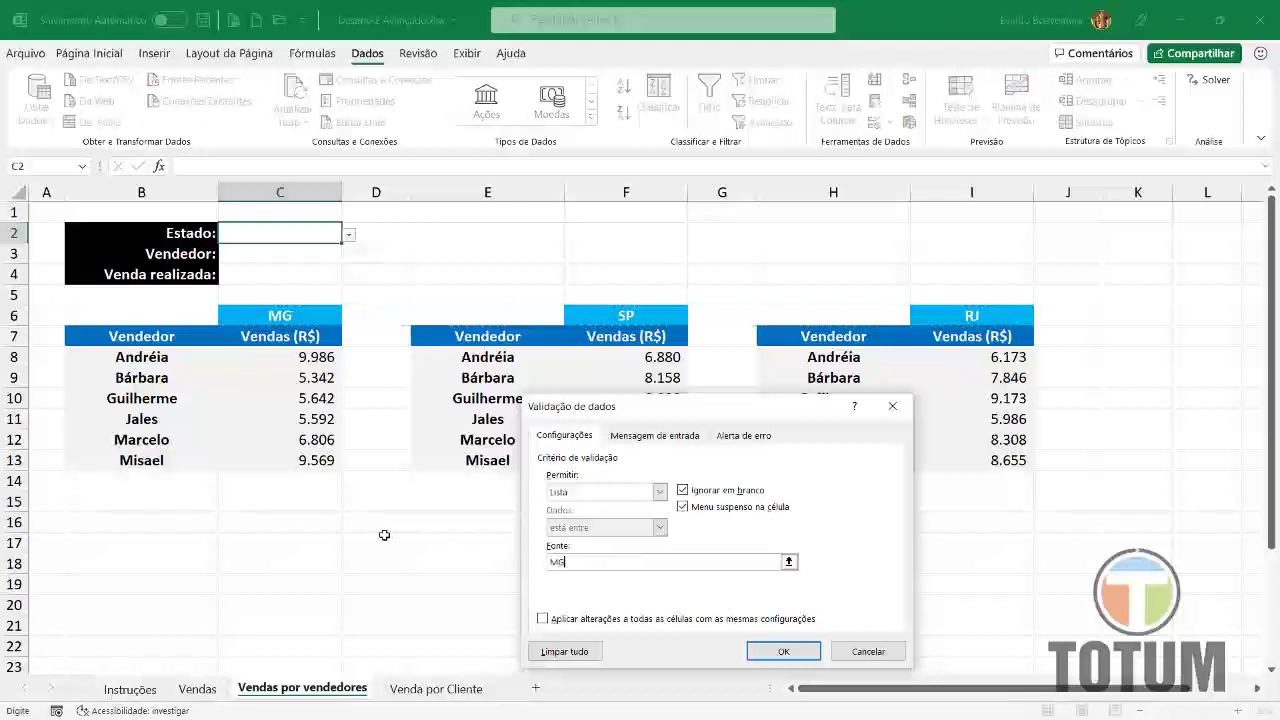
text(MG,)
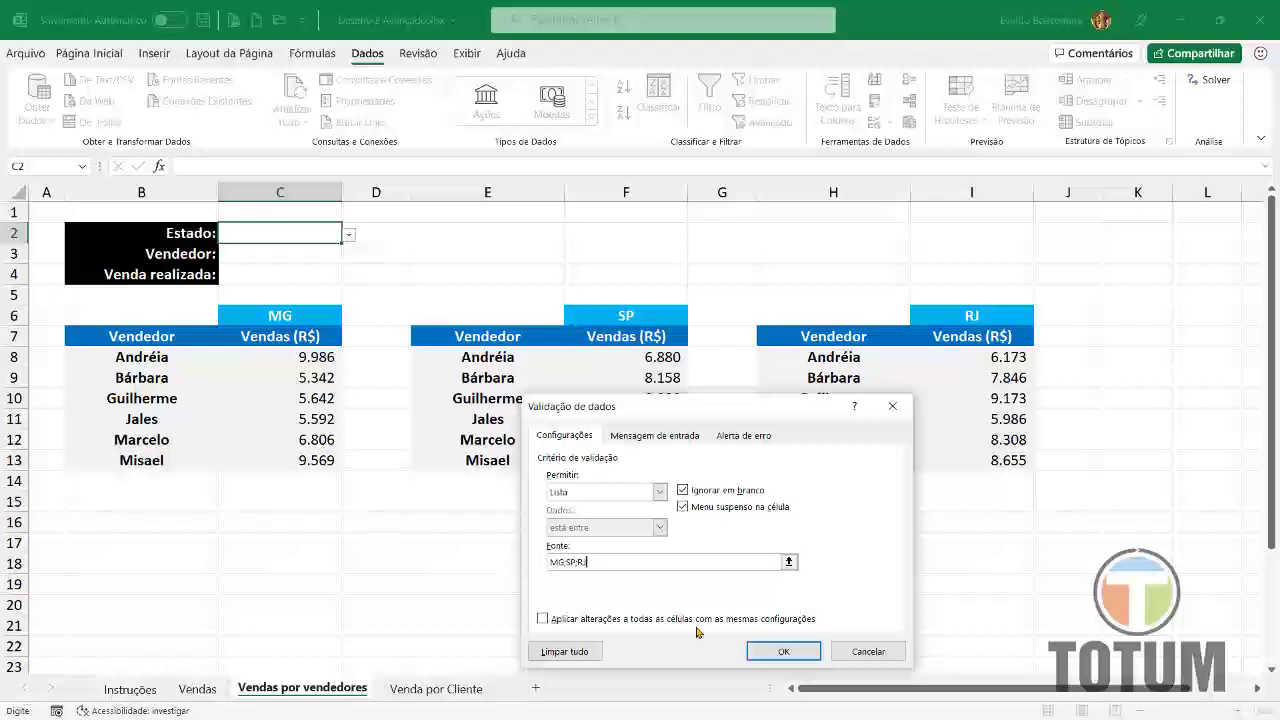
click(783, 651)
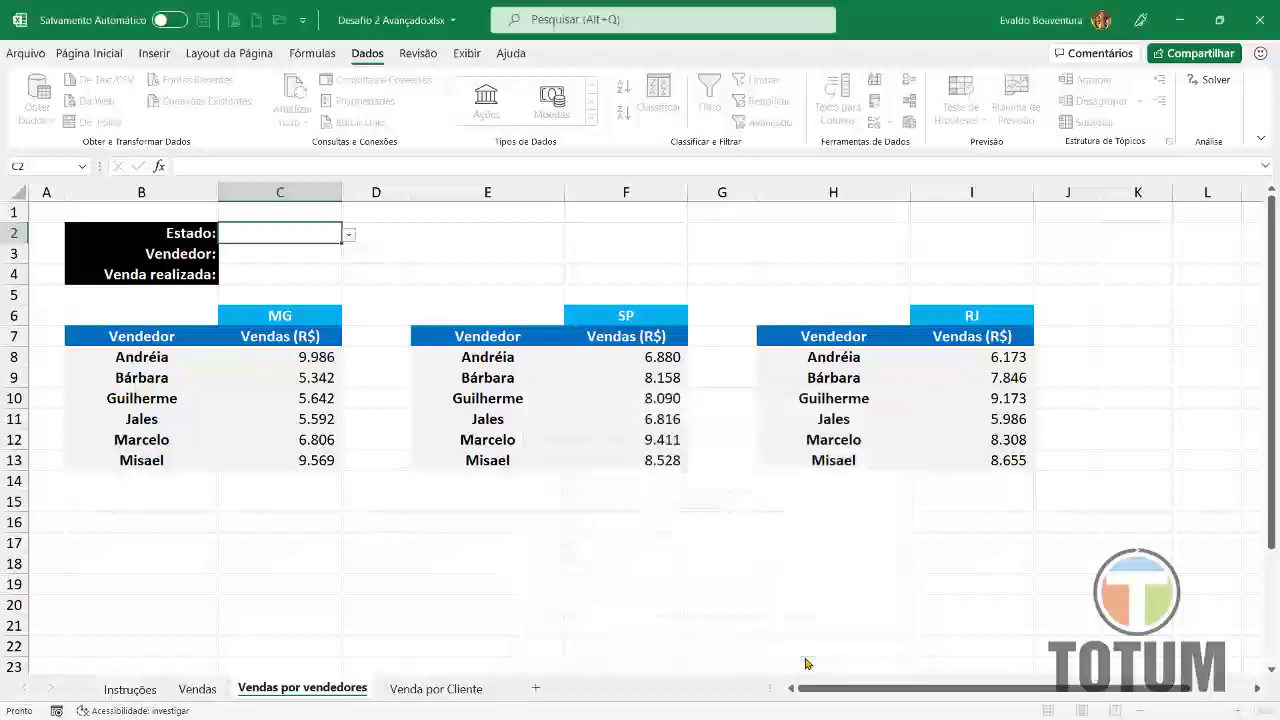
- Inspect the options in the Estado cell's dropdown in C2
click(349, 234)
click(349, 234)
- Add a list data validation to the Vendedor cell C3 with the source =$B$8:$B$13 and check its dropdown options
click(314, 254)
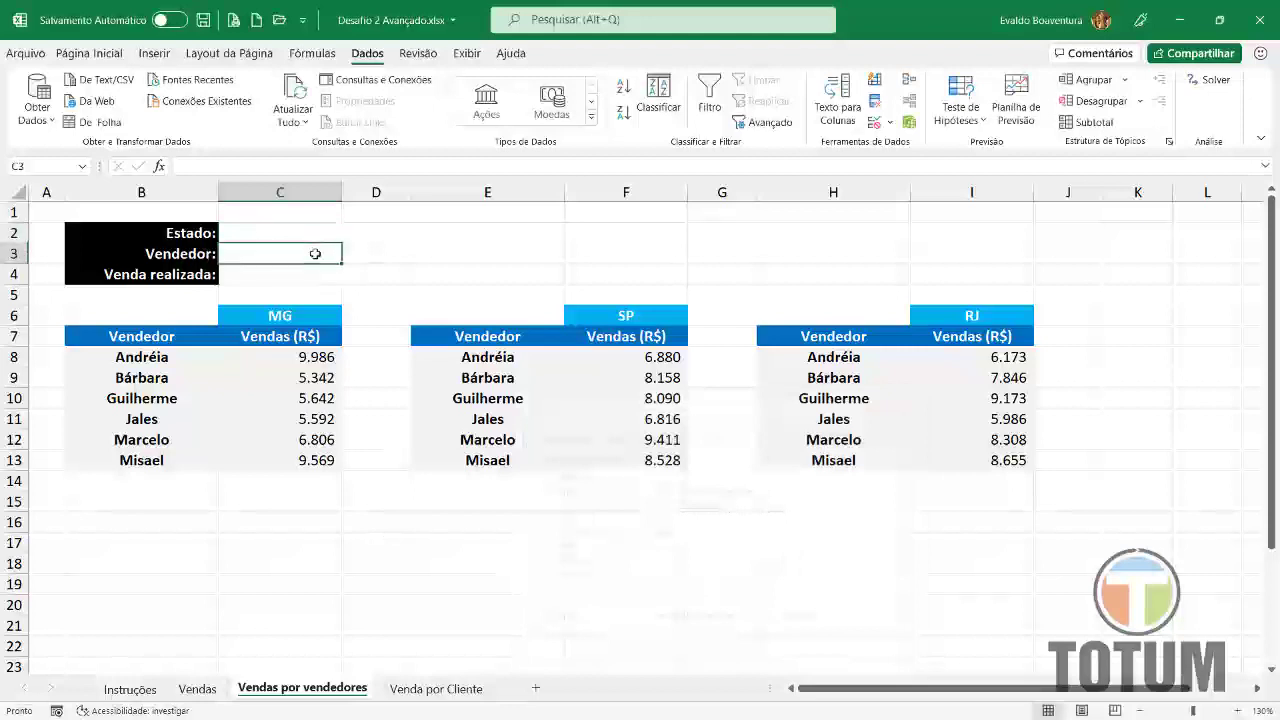
click(889, 122)
click(925, 145)
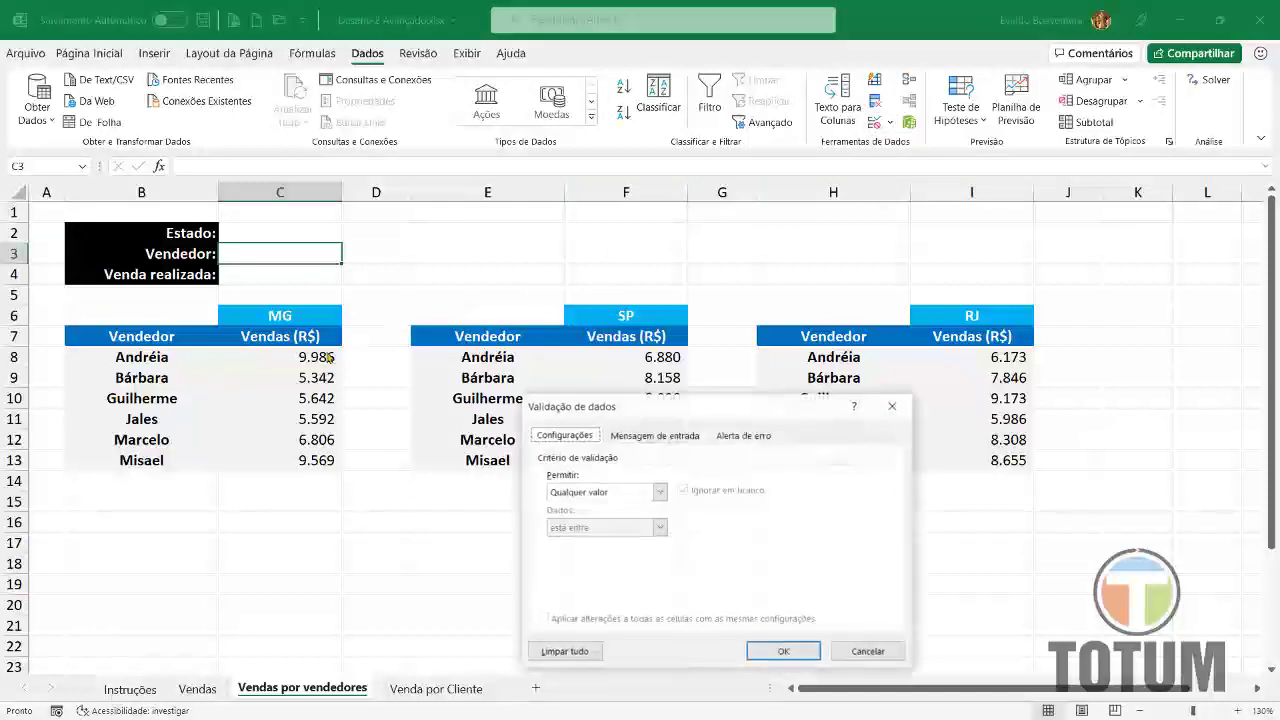
click(620, 492)
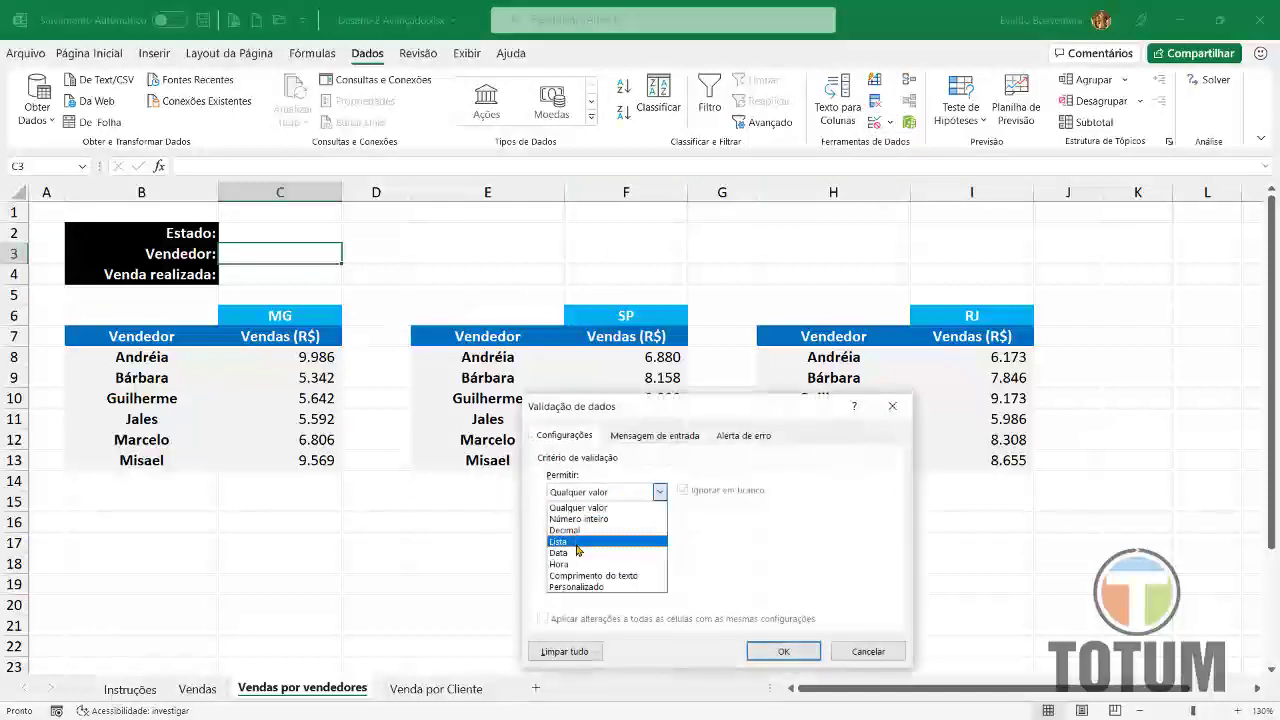
click(577, 542)
click(700, 562)
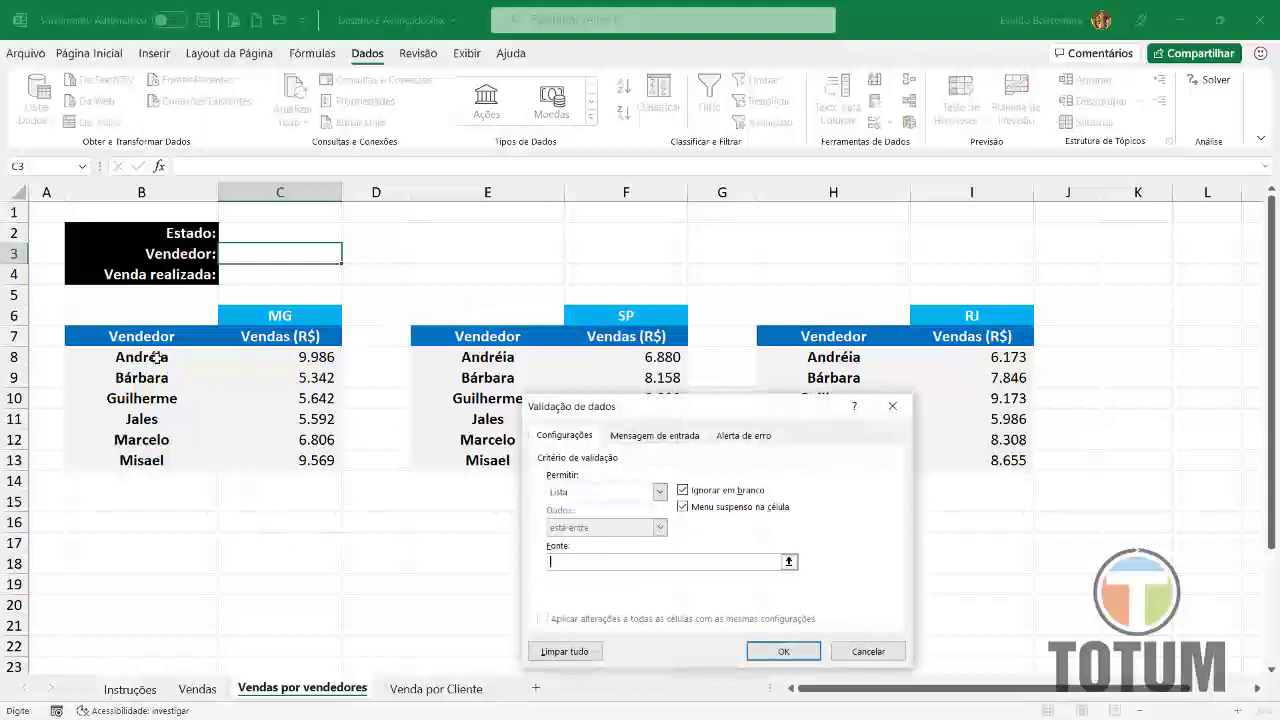
drag(155, 357, 210, 462)
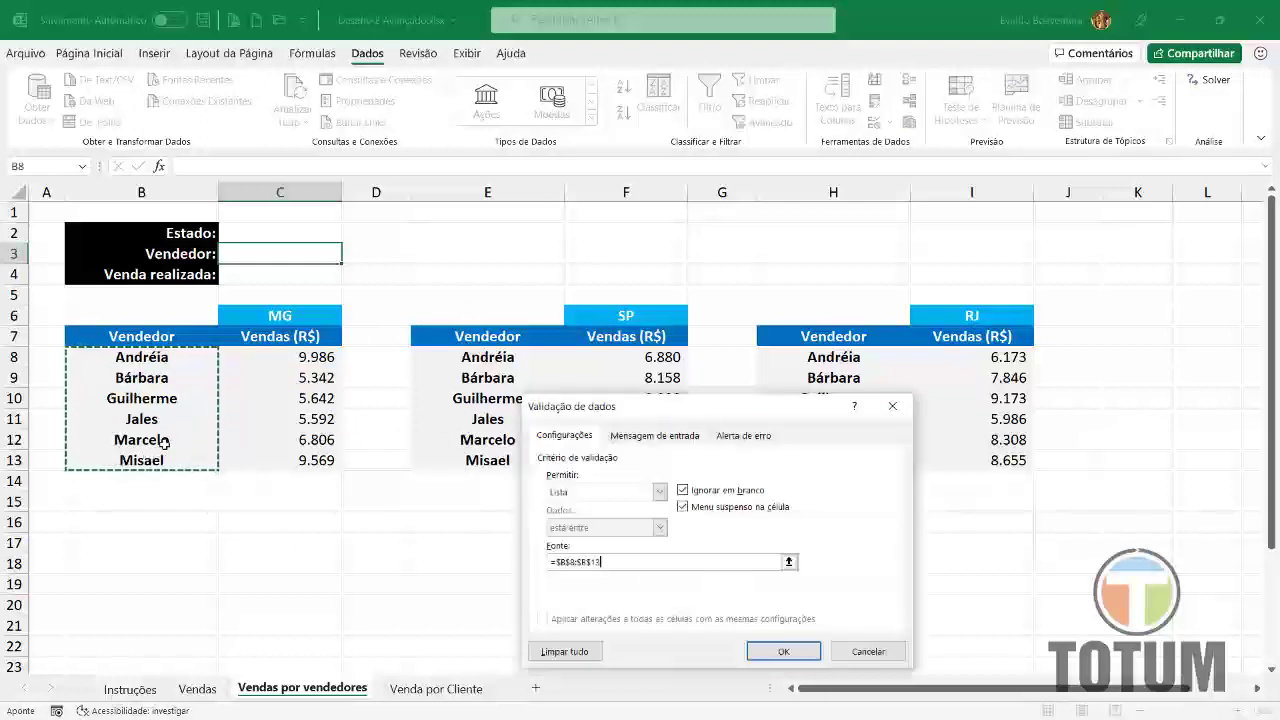
click(783, 651)
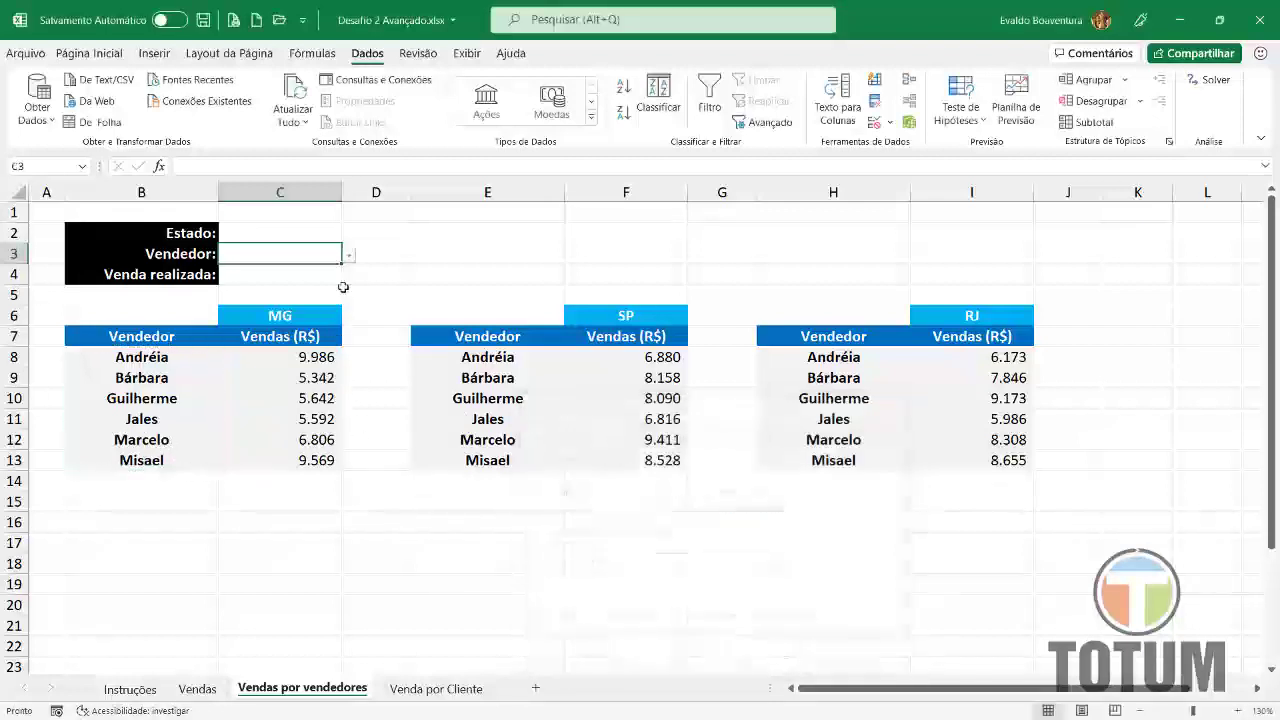
click(349, 255)
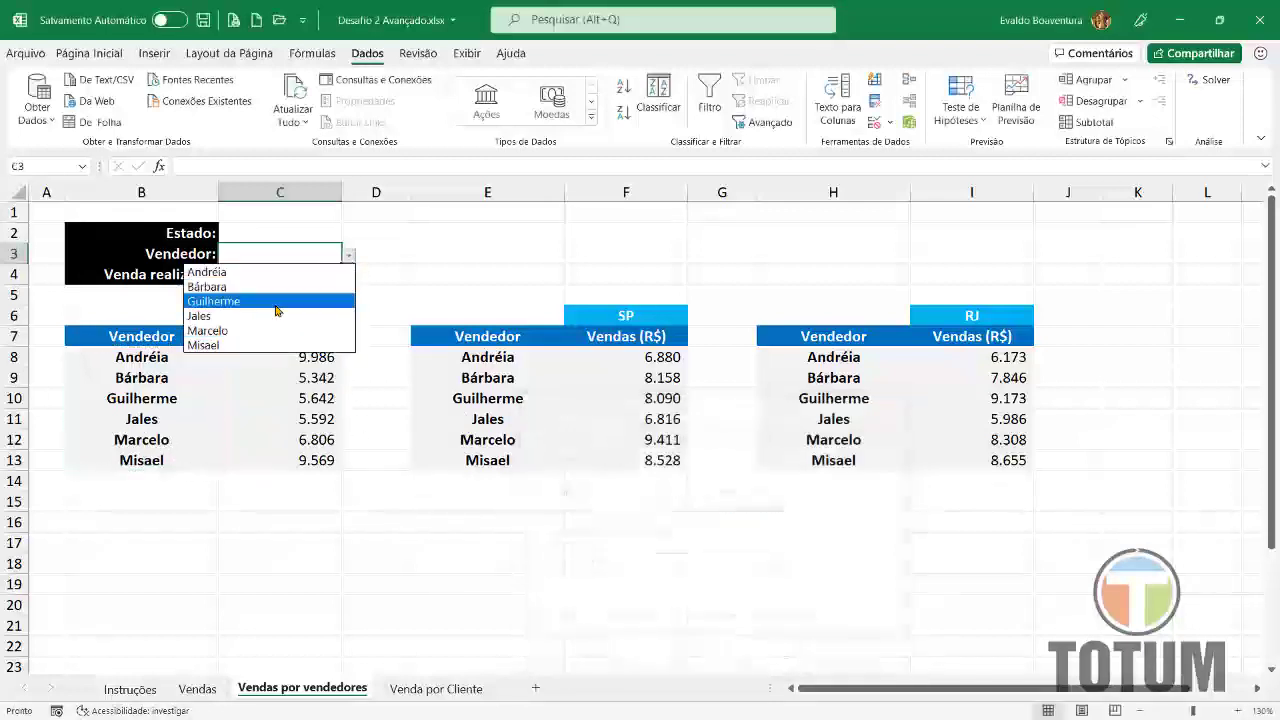
key(Escape)
- Name the MG table's seller and sales data range B8:C13 as MG
click(276, 275)
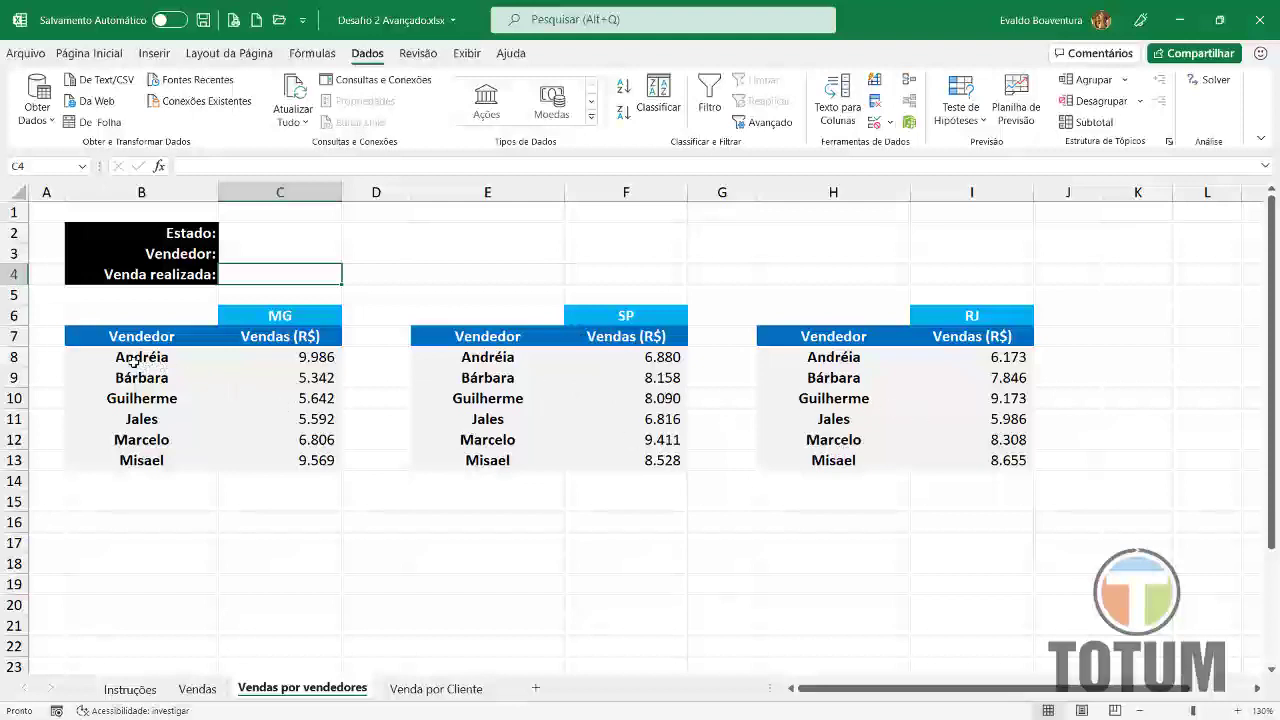
drag(126, 357, 291, 465)
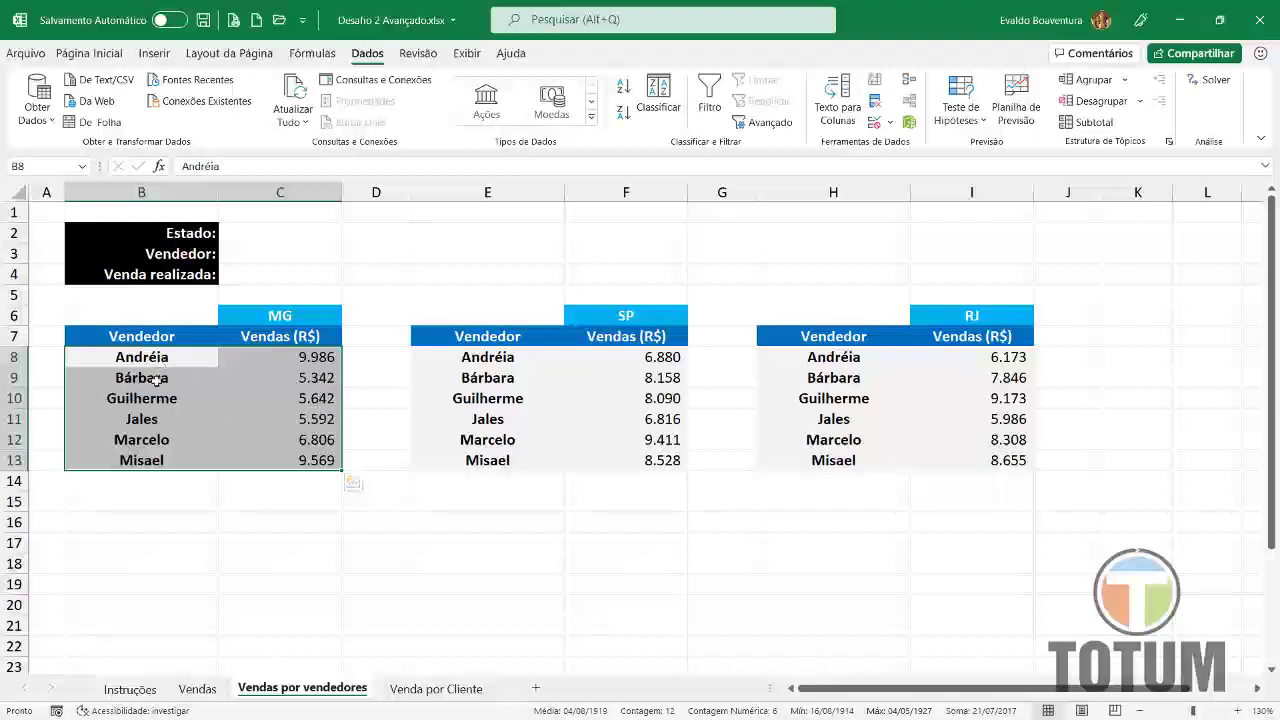
click(53, 168)
text(MG)
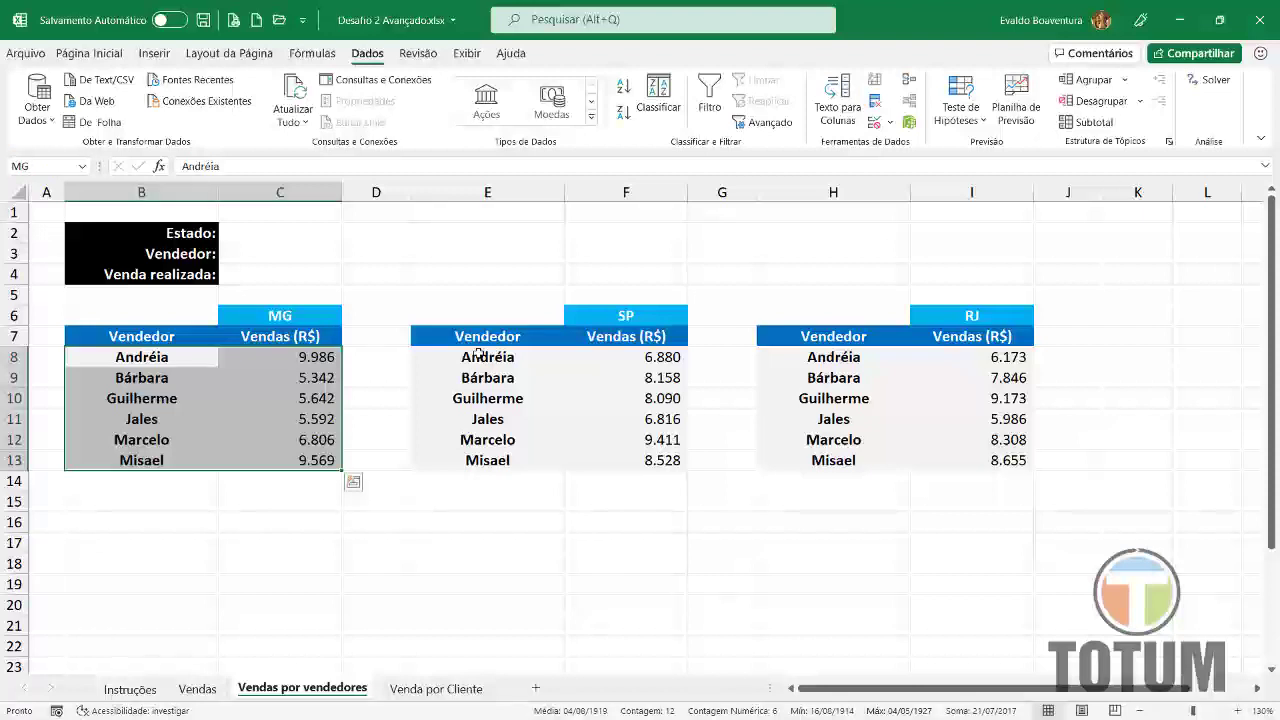
- Name the data range E8:F13 as SP and the data range H8:I13 as RJ
drag(455, 360, 680, 460)
click(61, 171)
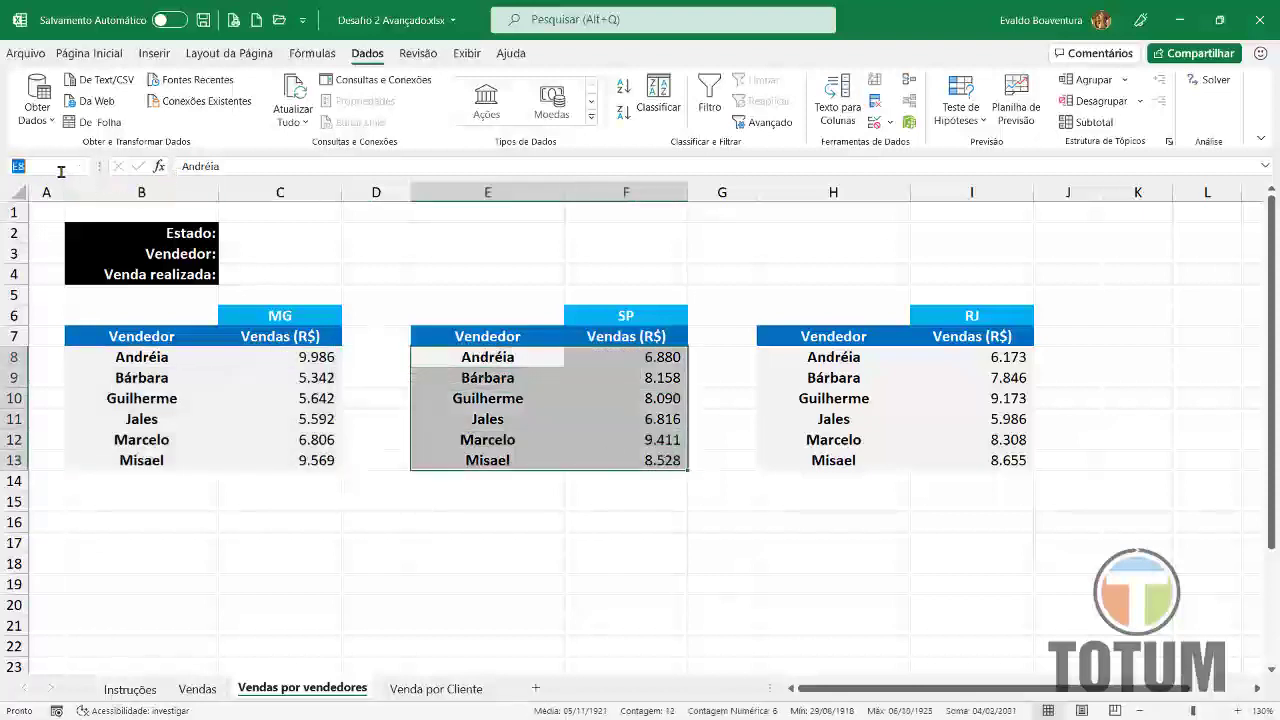
text(SP)
key(Return)
drag(800, 357, 1014, 472)
click(39, 164)
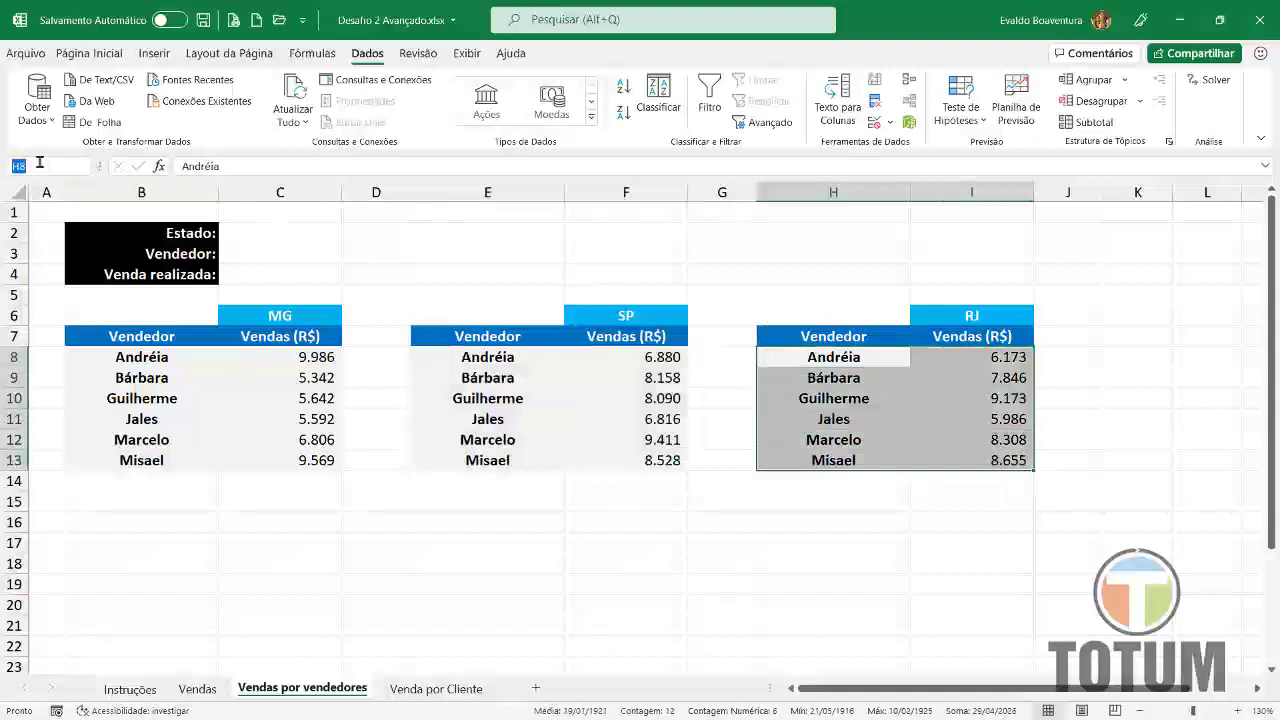
text(RJ)
key(Return)
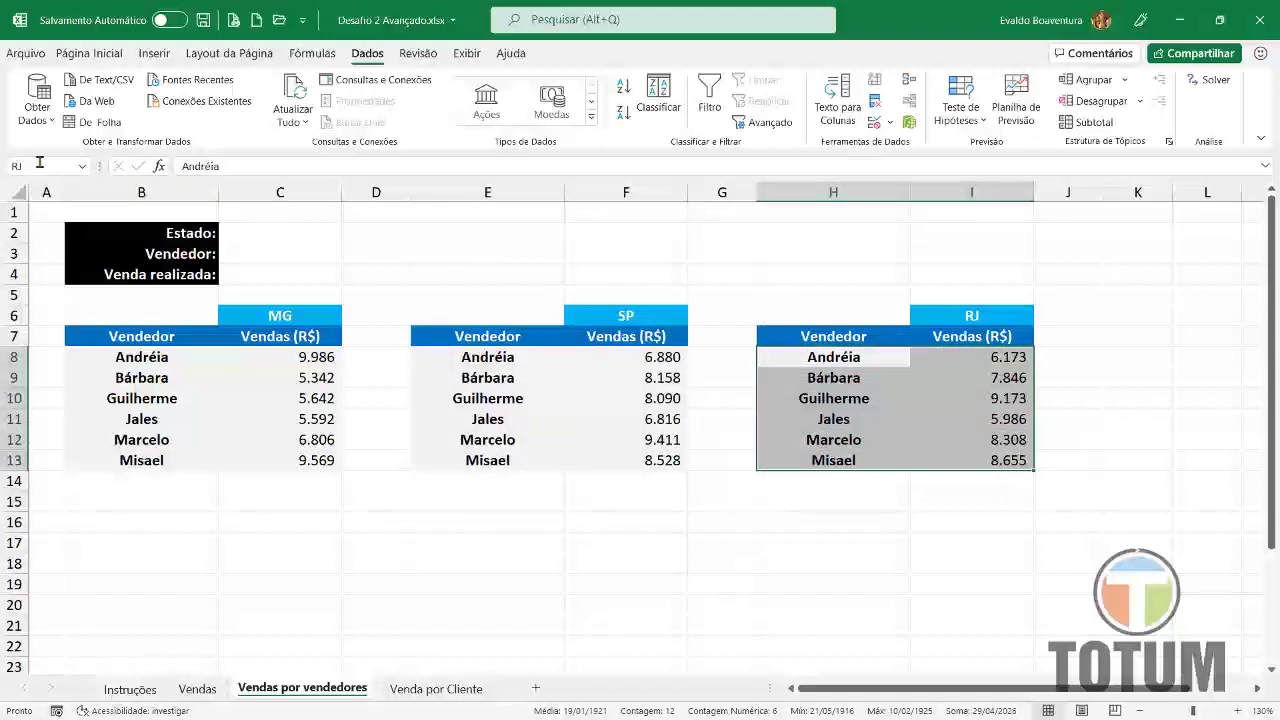
- Check the named ranges MG, RJ and SP by jumping to each one
click(214, 376)
click(84, 165)
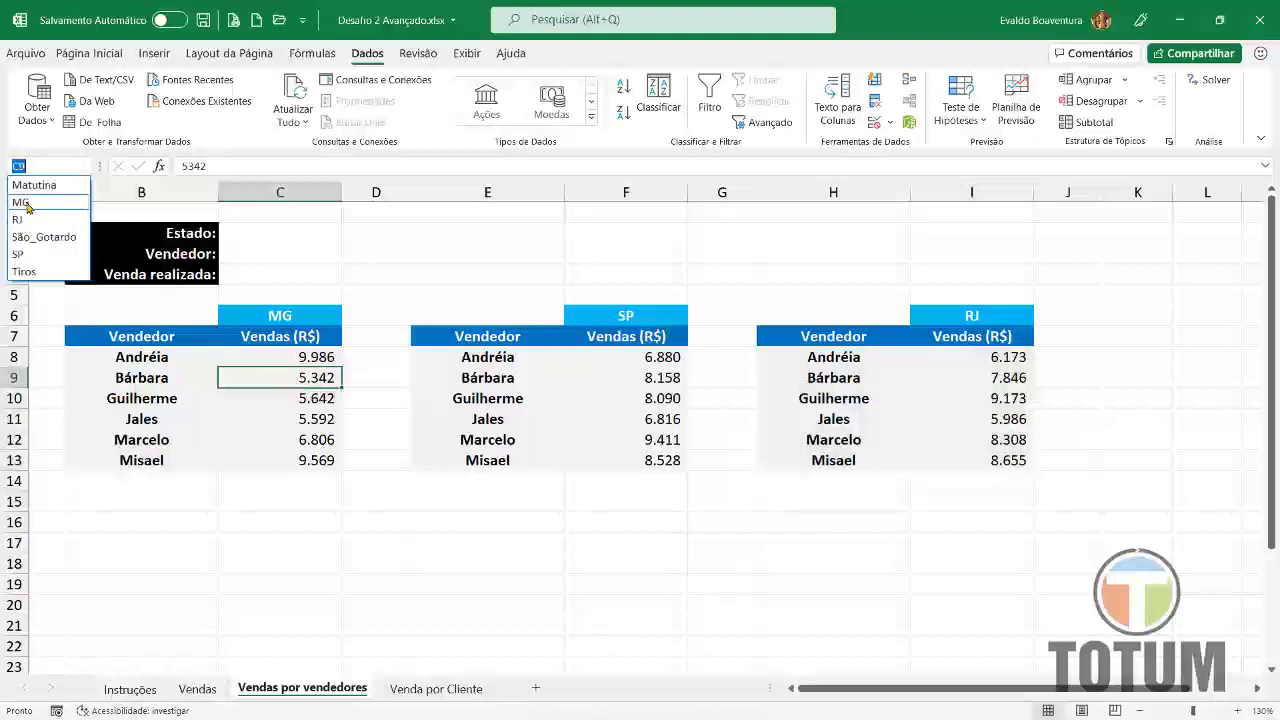
click(22, 203)
click(80, 166)
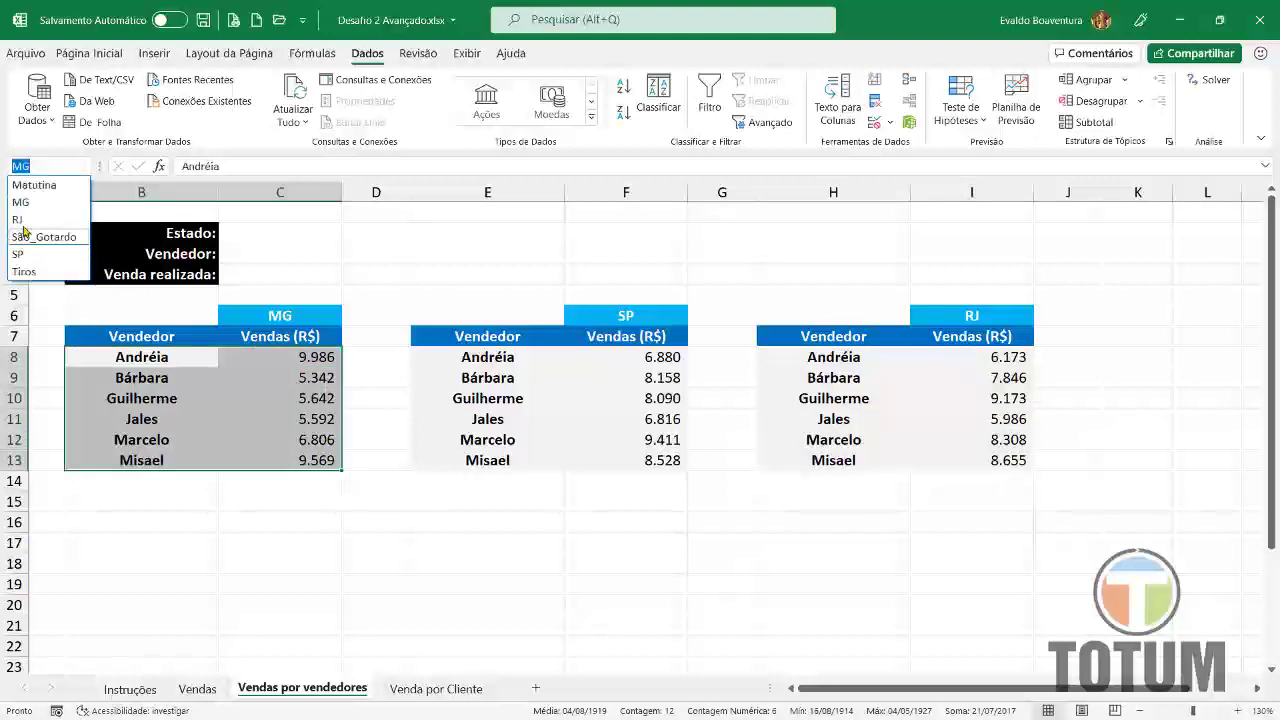
click(22, 217)
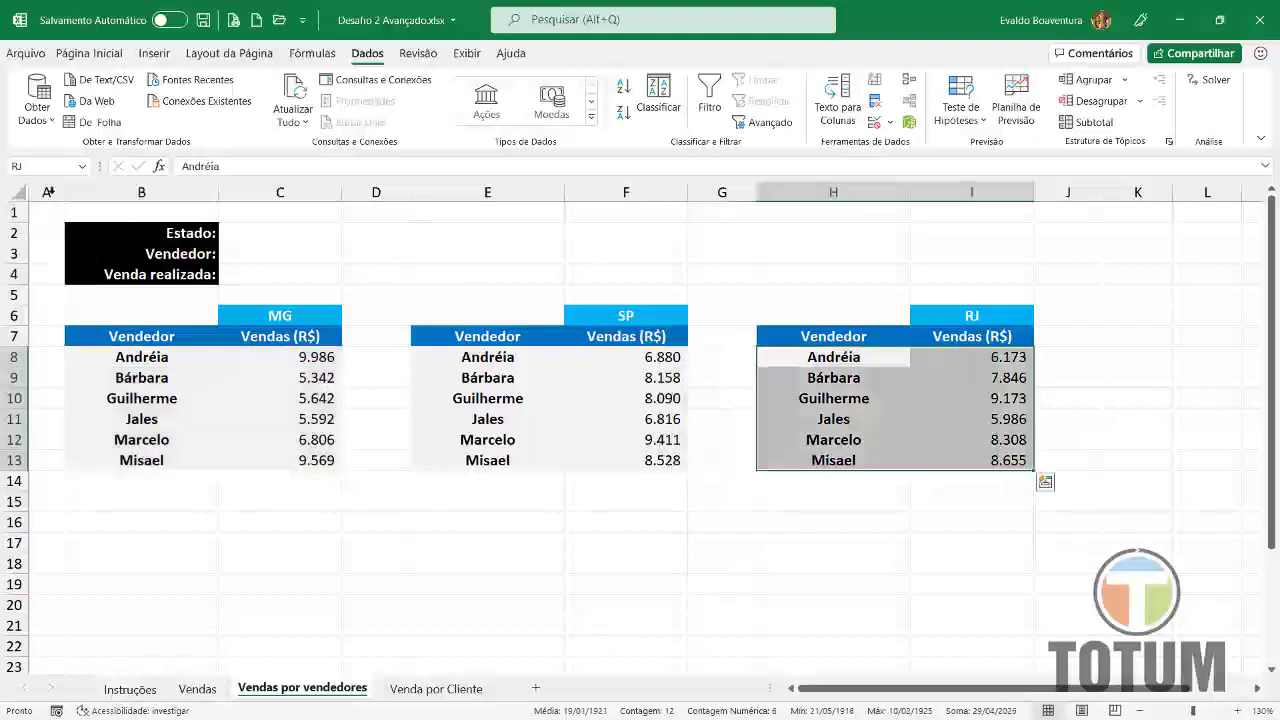
click(83, 167)
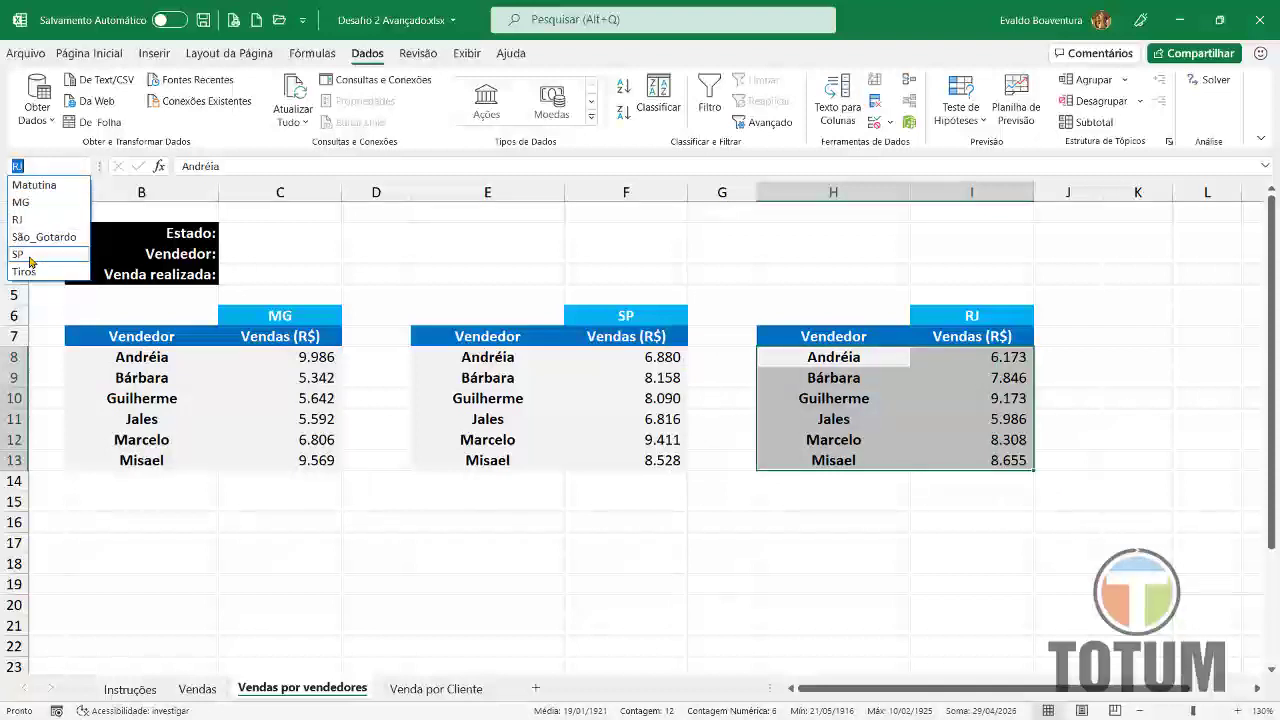
click(29, 255)
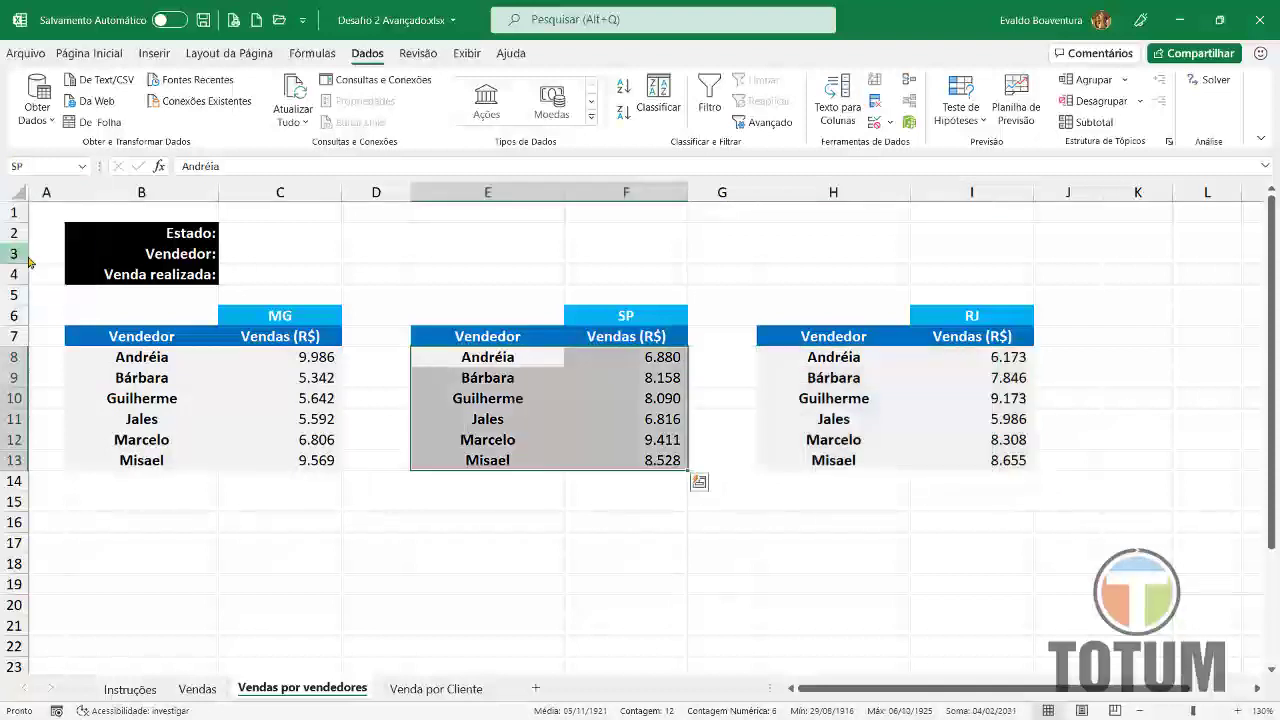
click(83, 167)
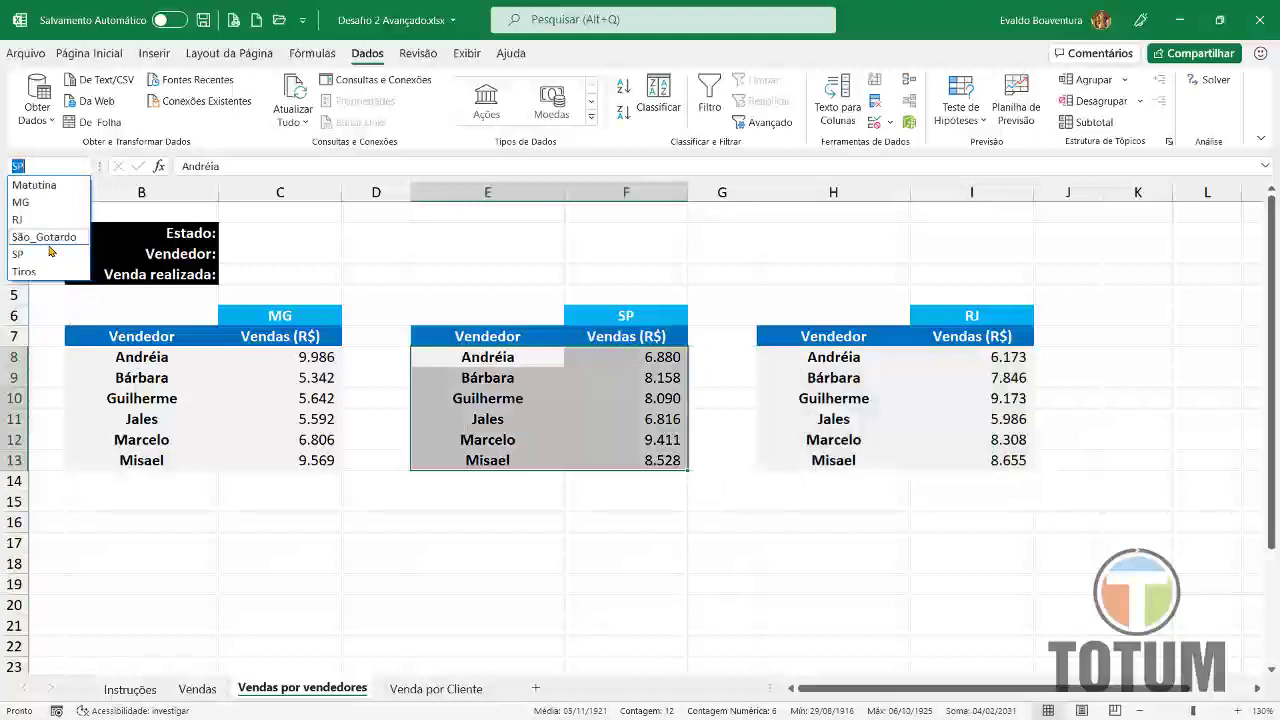
click(287, 402)
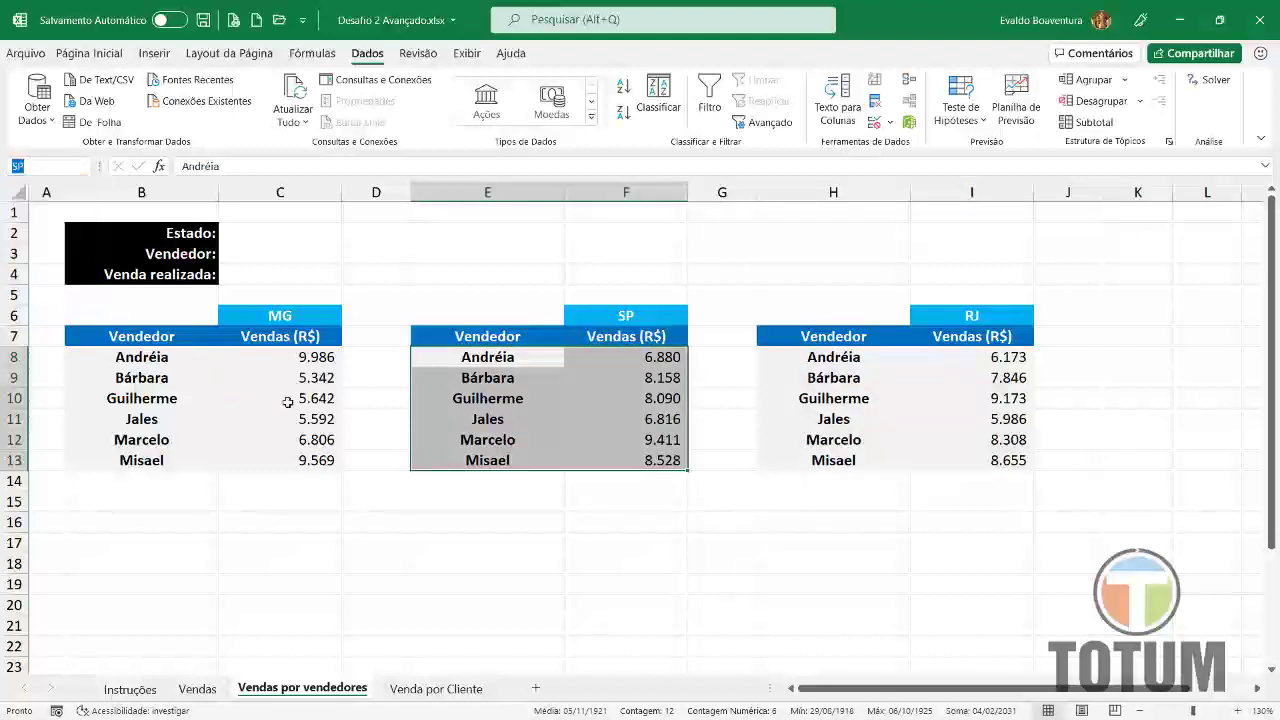
click(287, 402)
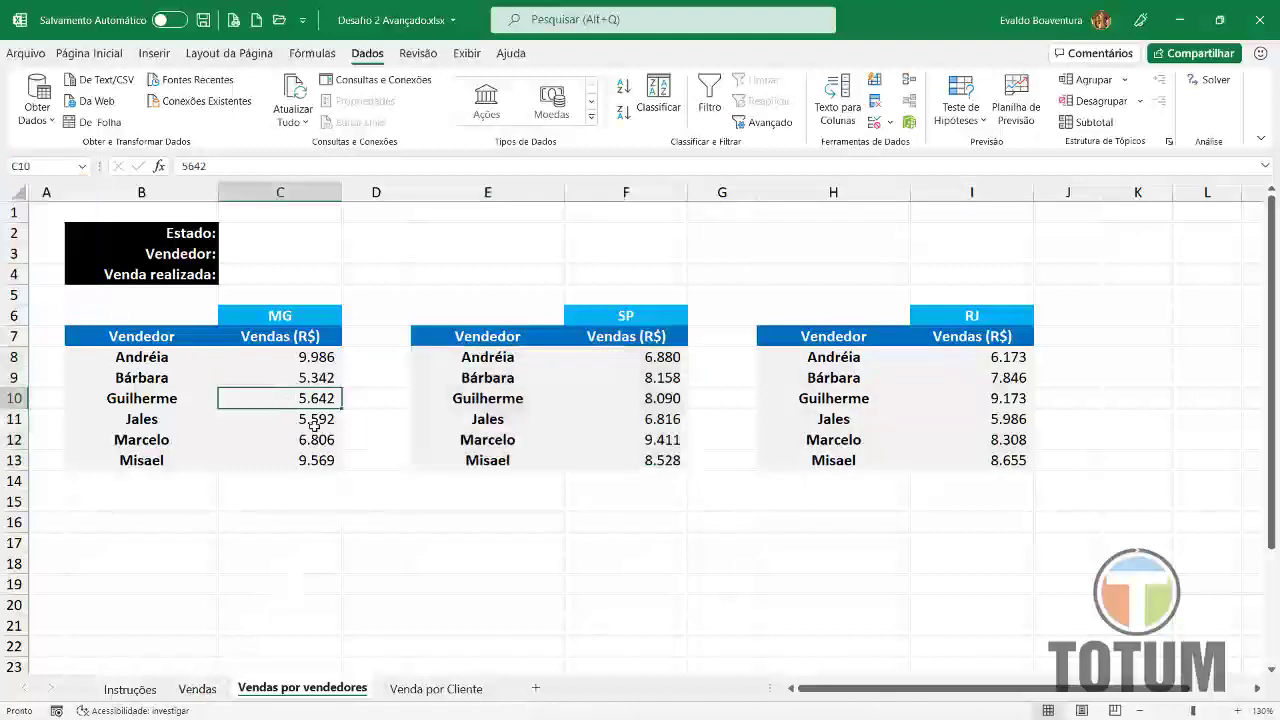
- Choose SP as the Estado in C2 and the fourth listed seller as the Vendedor in C3
click(288, 278)
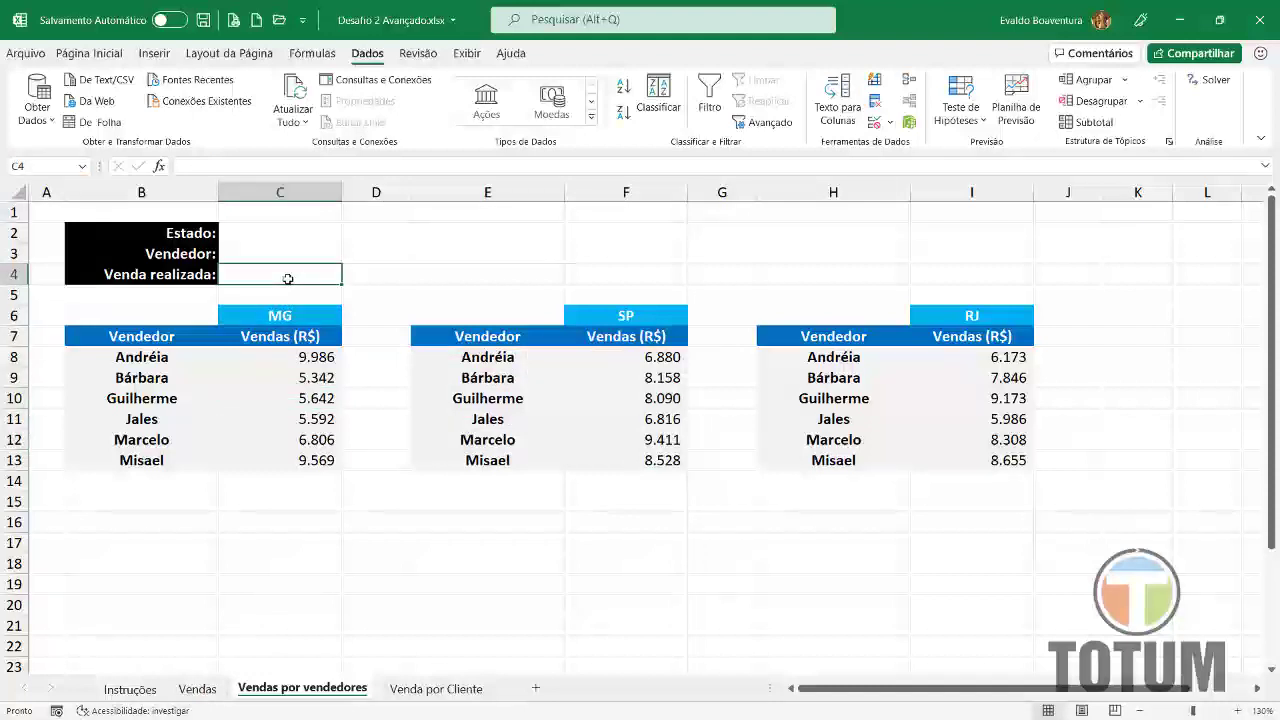
click(318, 233)
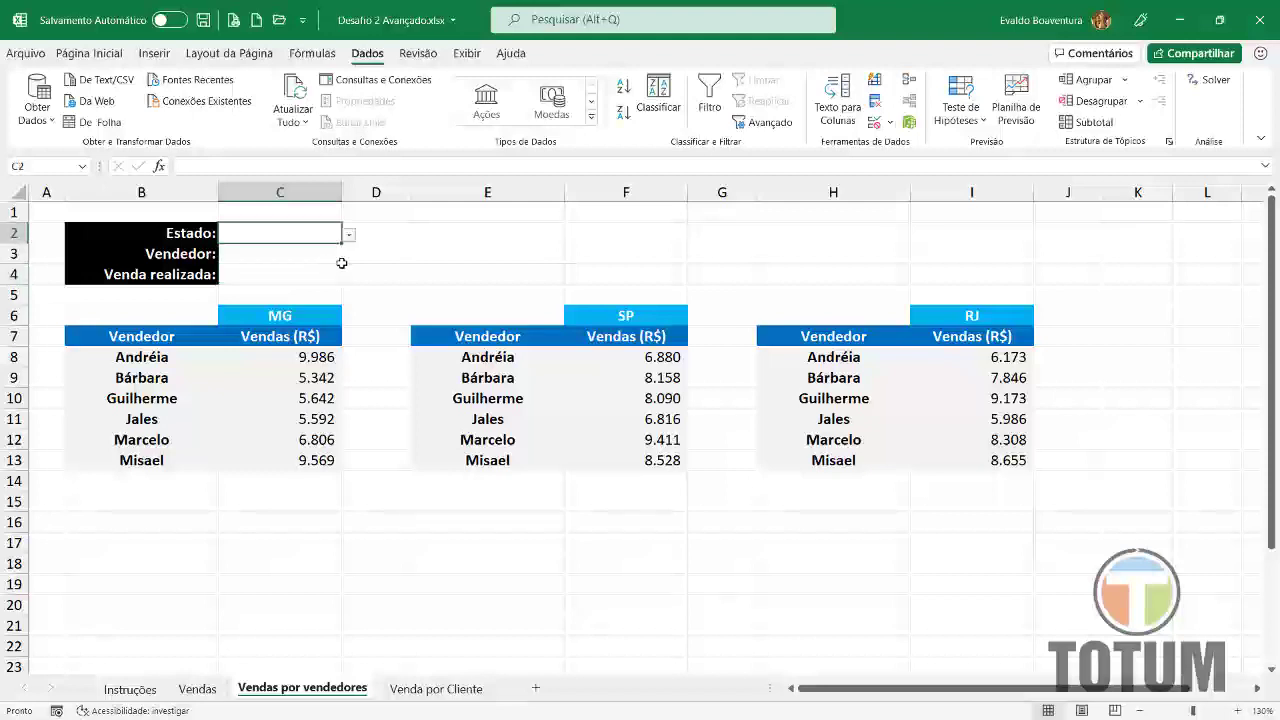
click(349, 236)
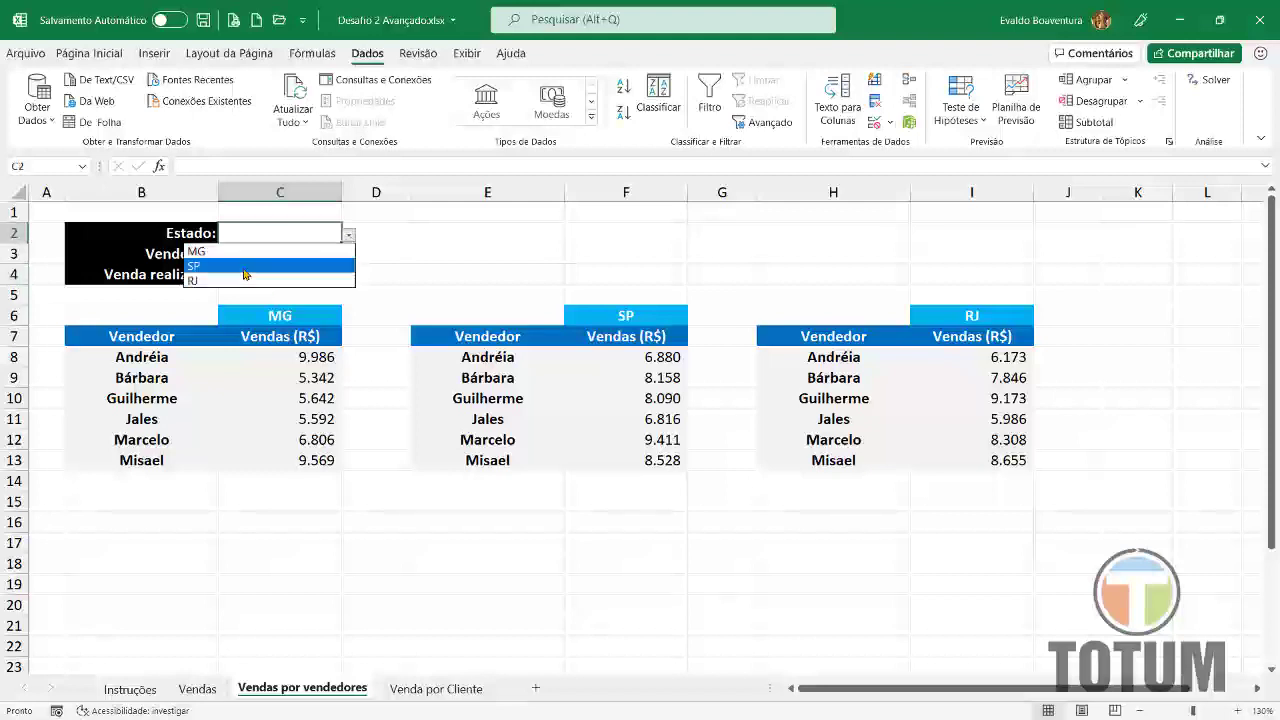
click(245, 266)
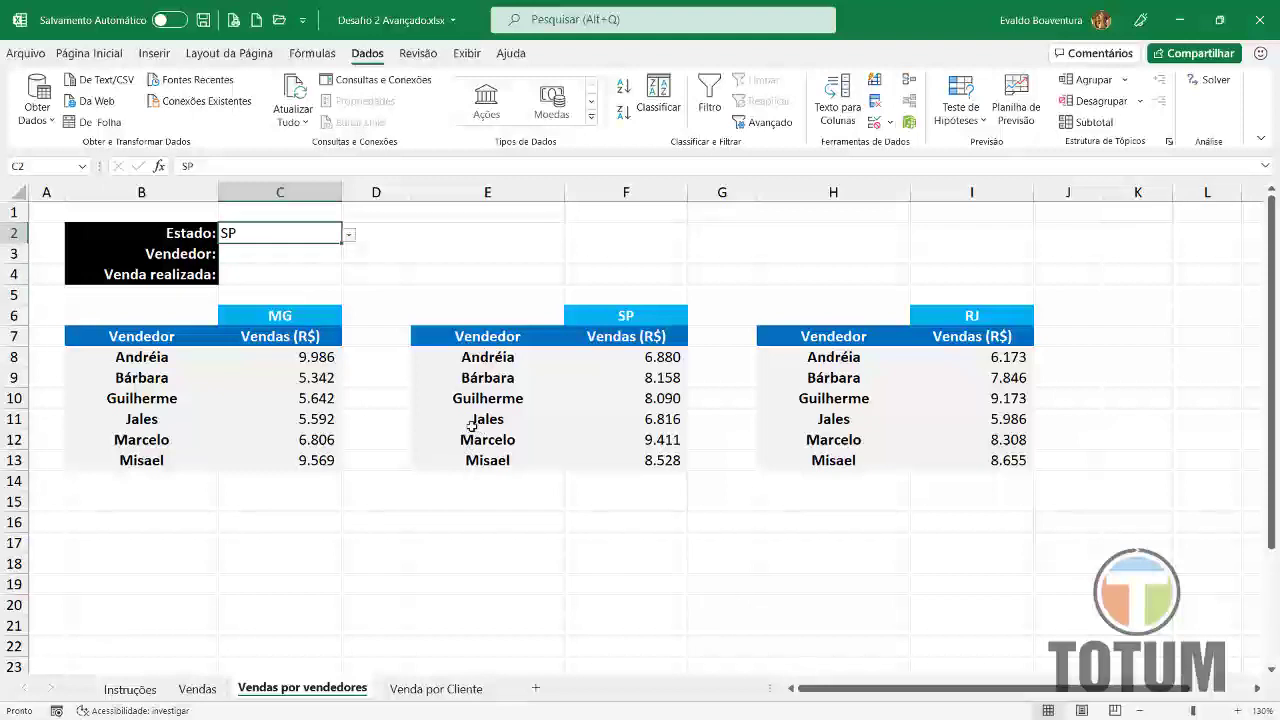
click(318, 255)
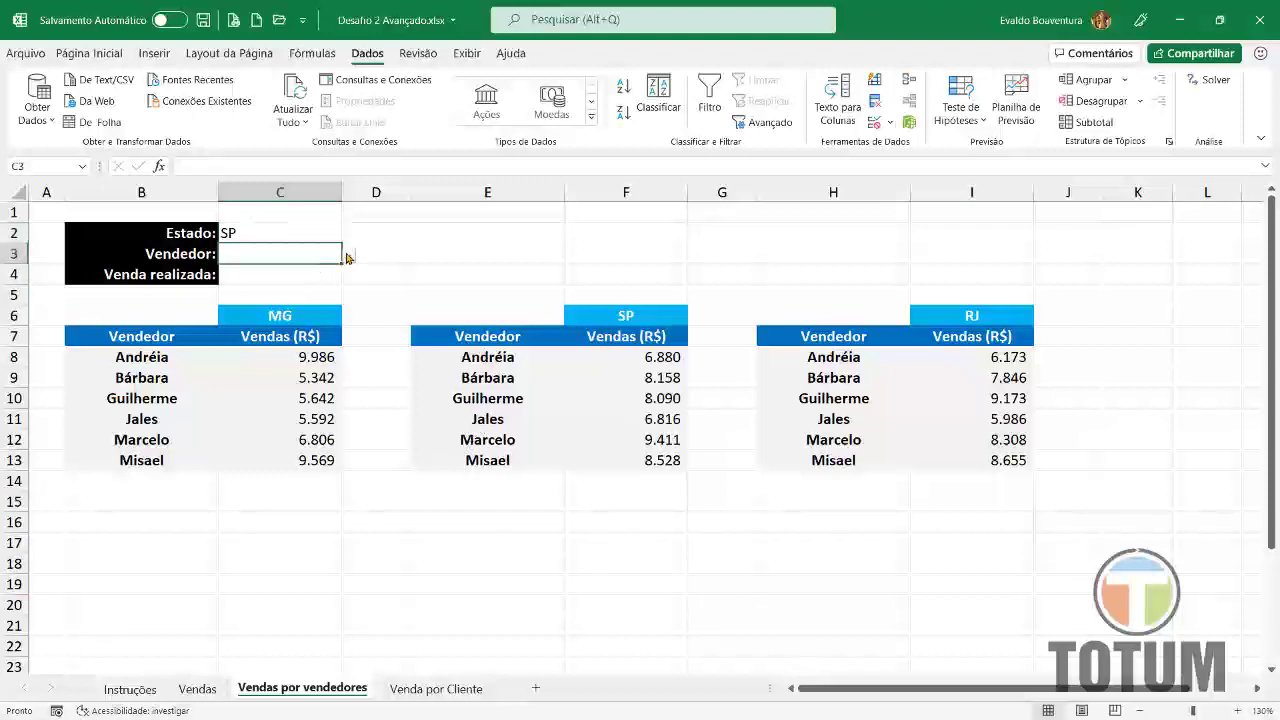
click(349, 255)
click(219, 315)
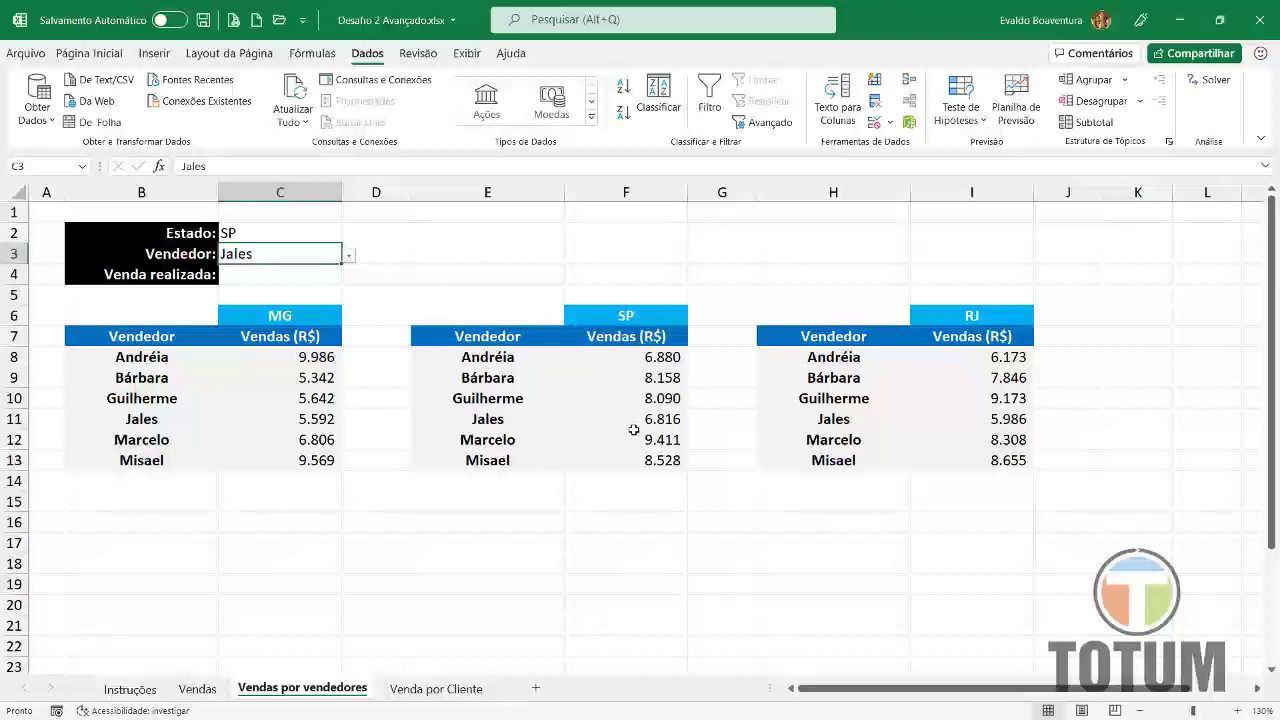
- Enter =PROCV(C3;INDIRETO(C2);2;0) as the Venda realizada in C4 and format the result with a thousands separator
click(313, 274)
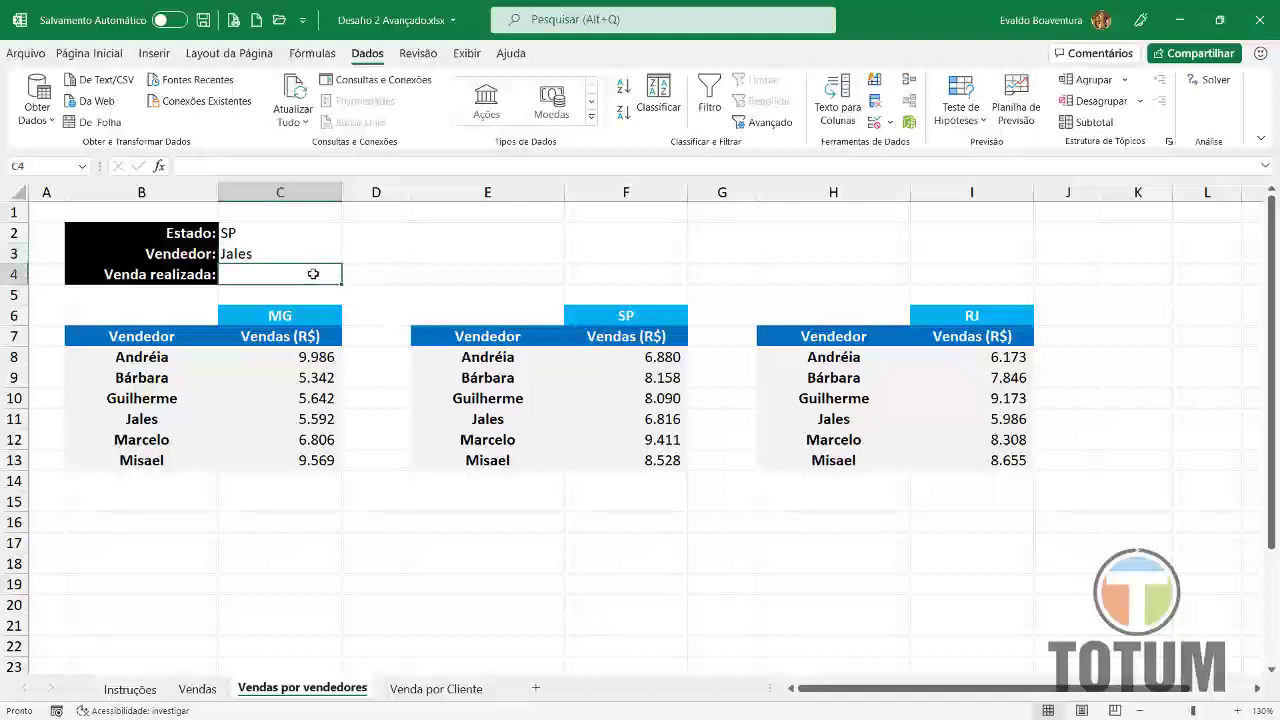
text(=PROC)
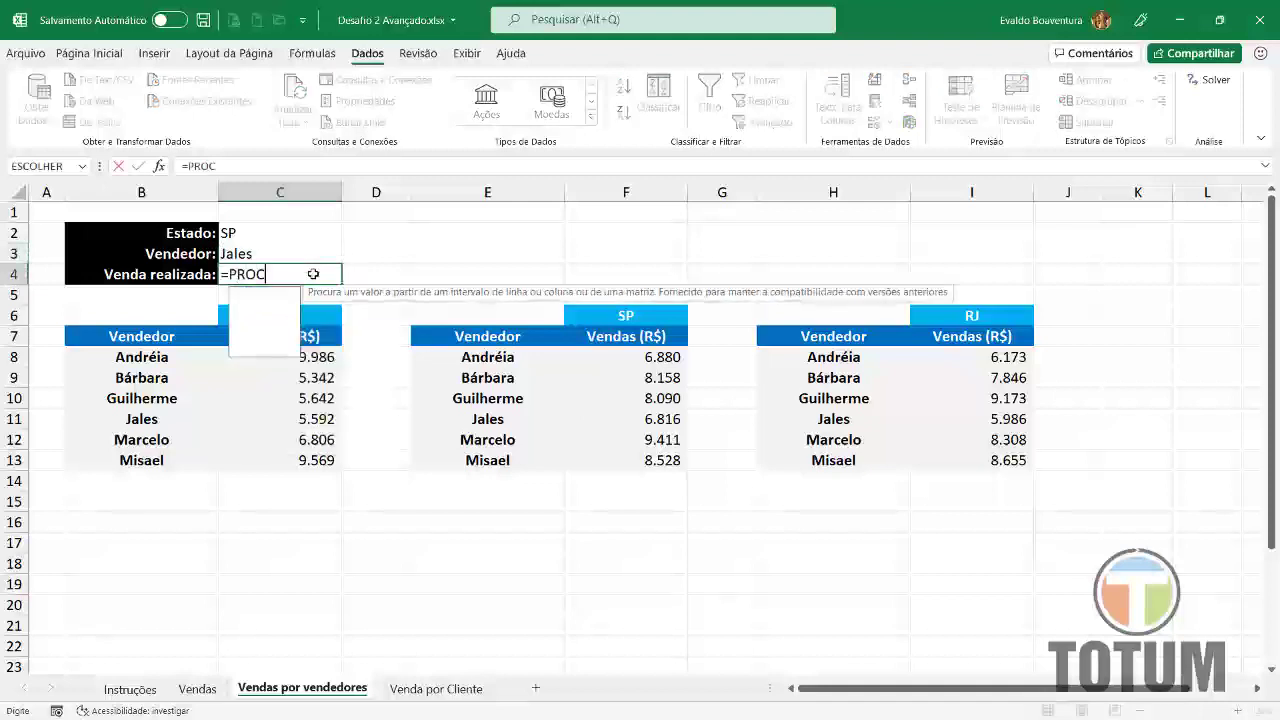
text(V()
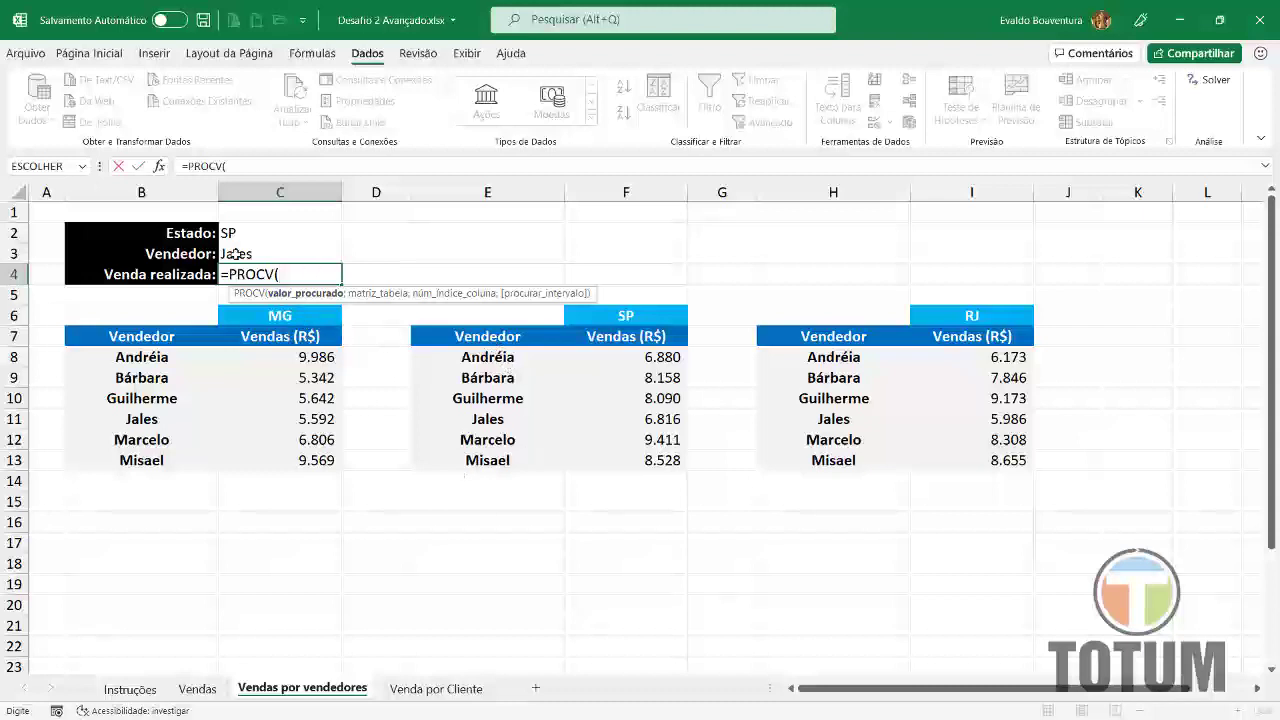
click(235, 255)
text(;)
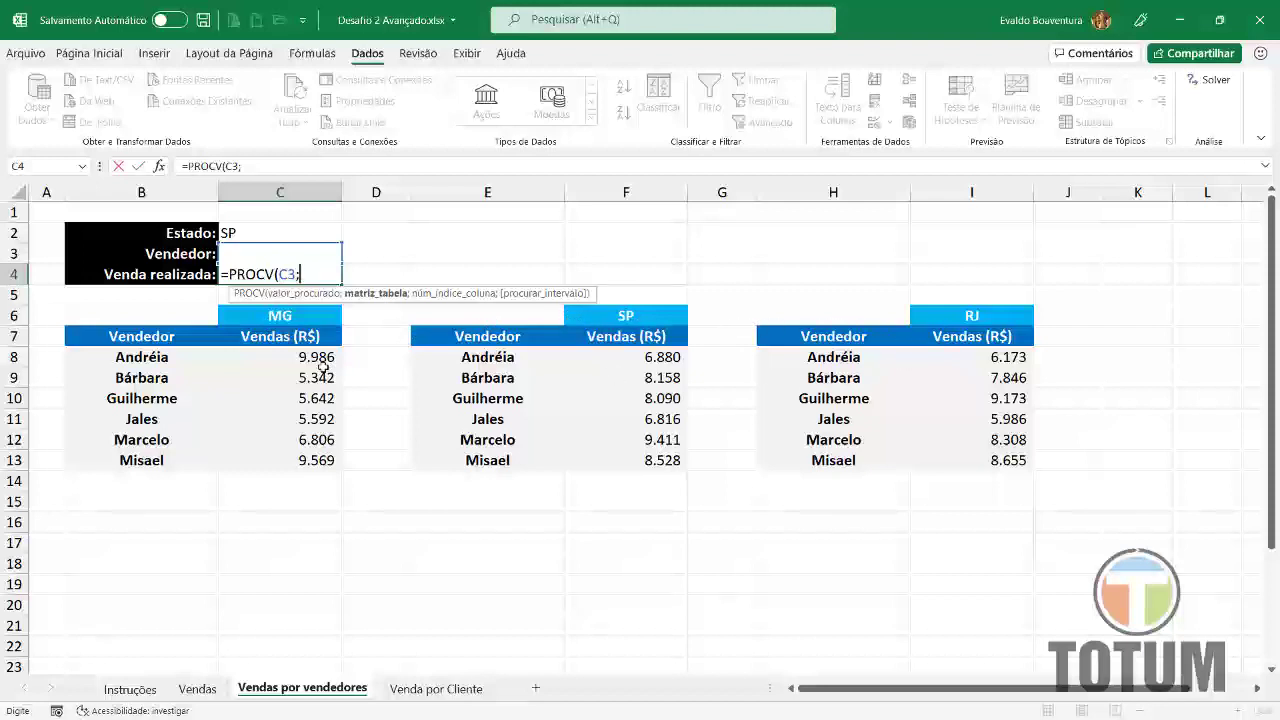
text(IND)
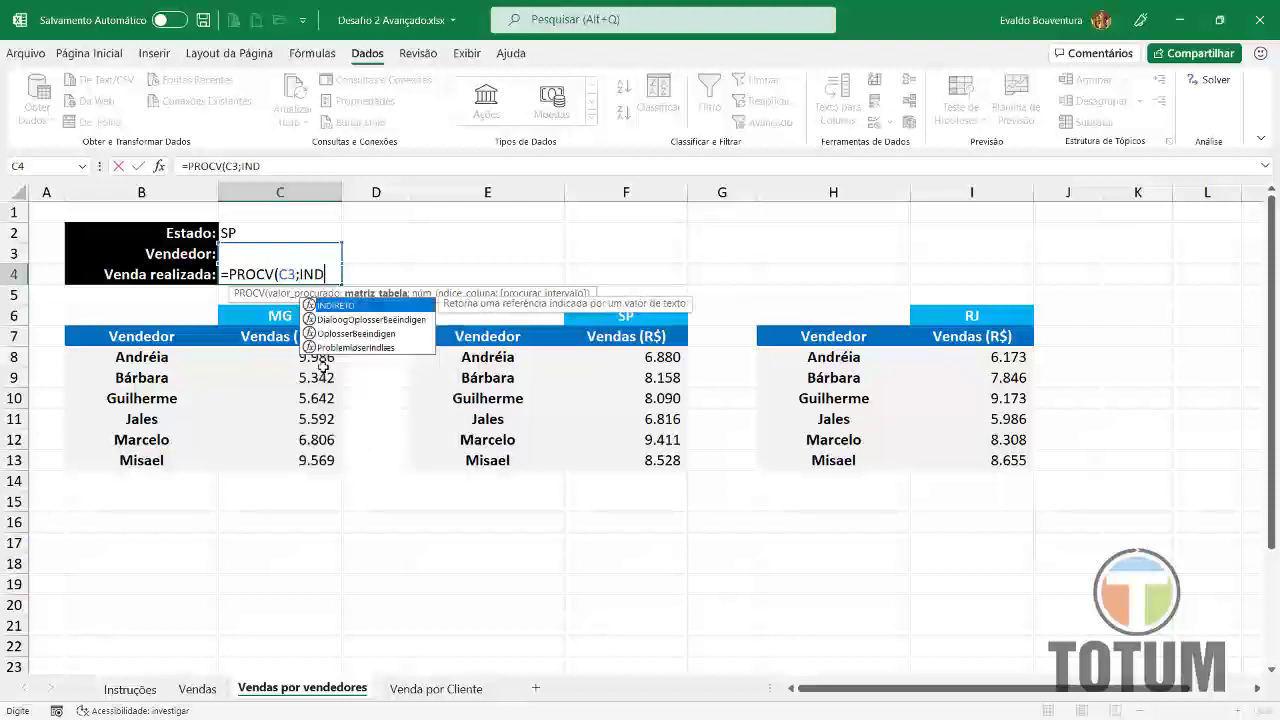
text(IRETO)
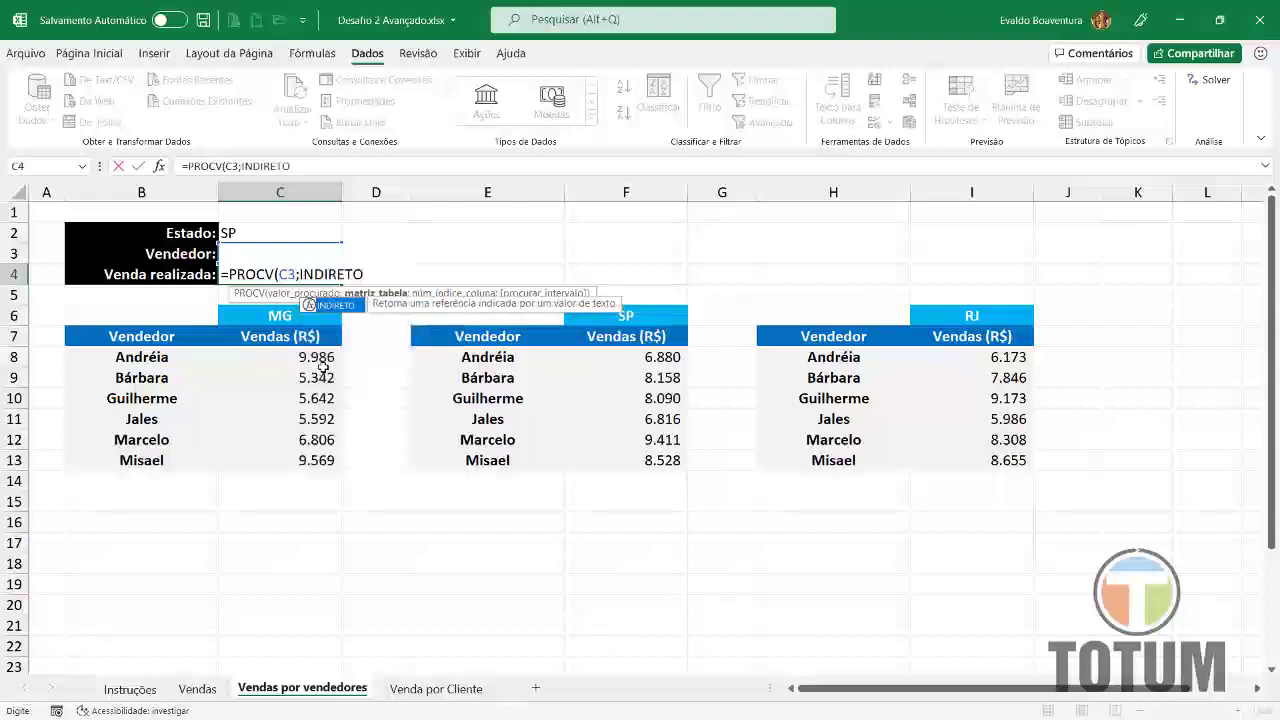
text(()
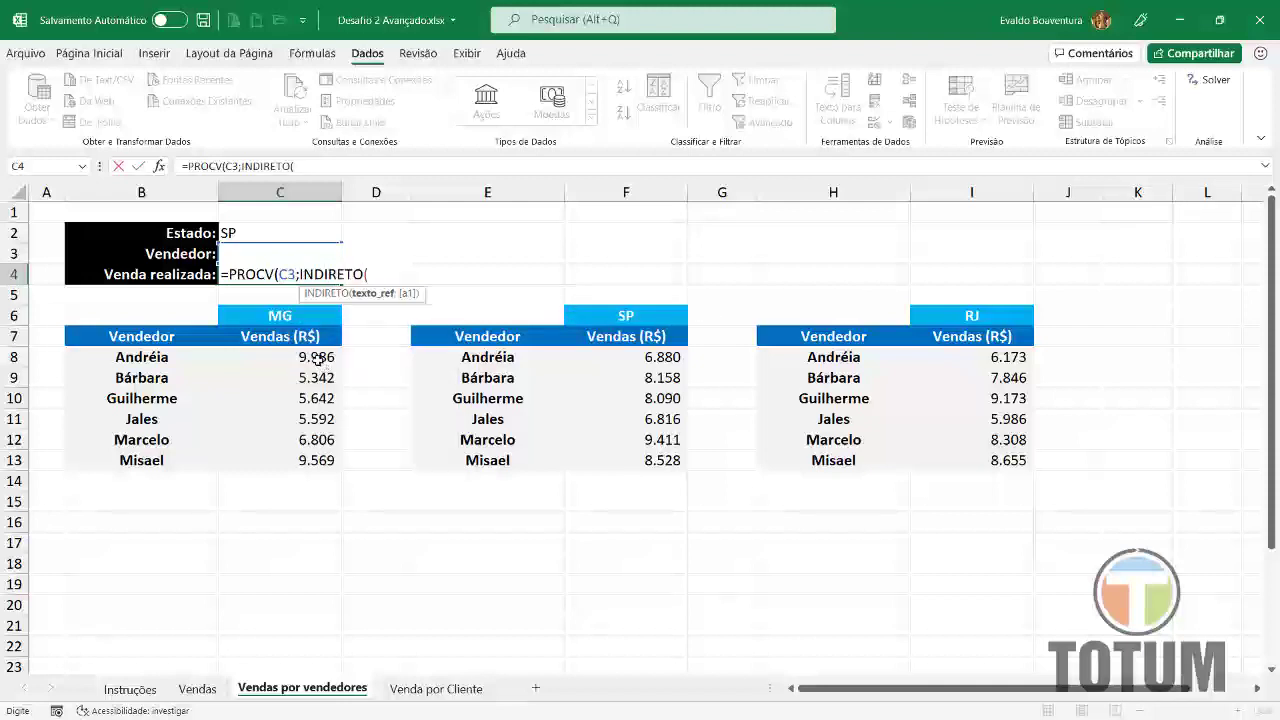
click(240, 232)
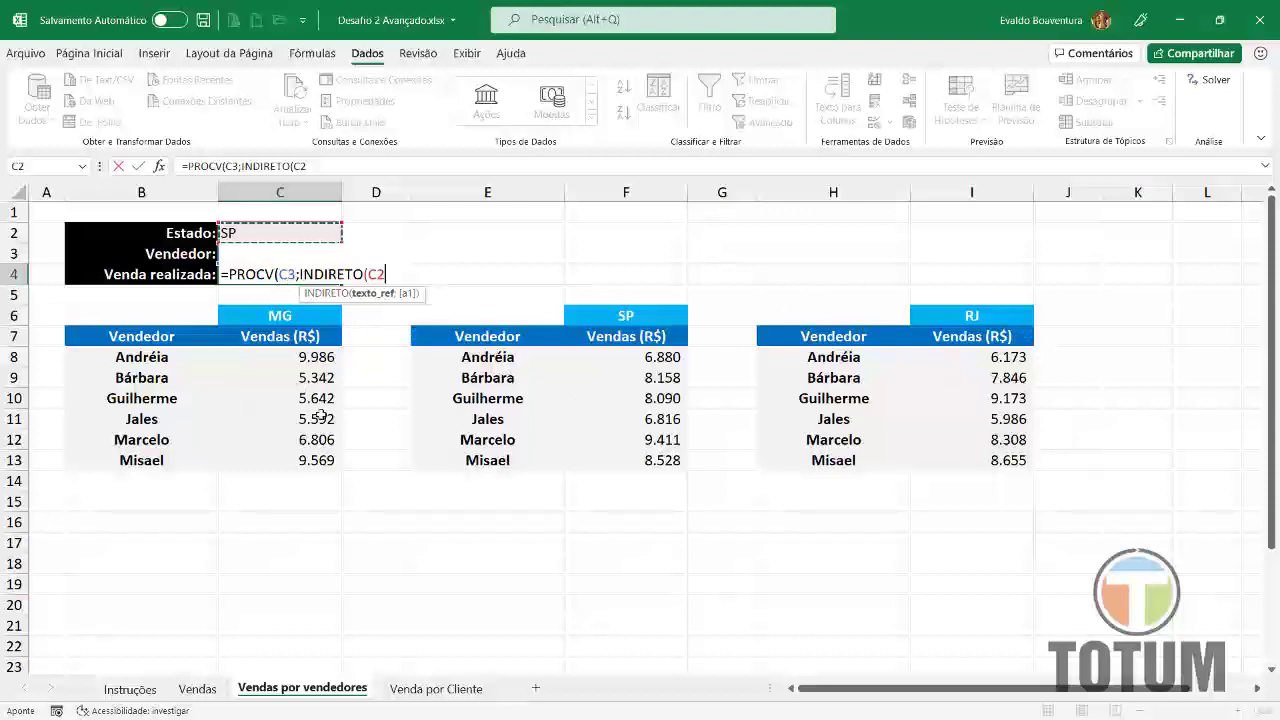
text())
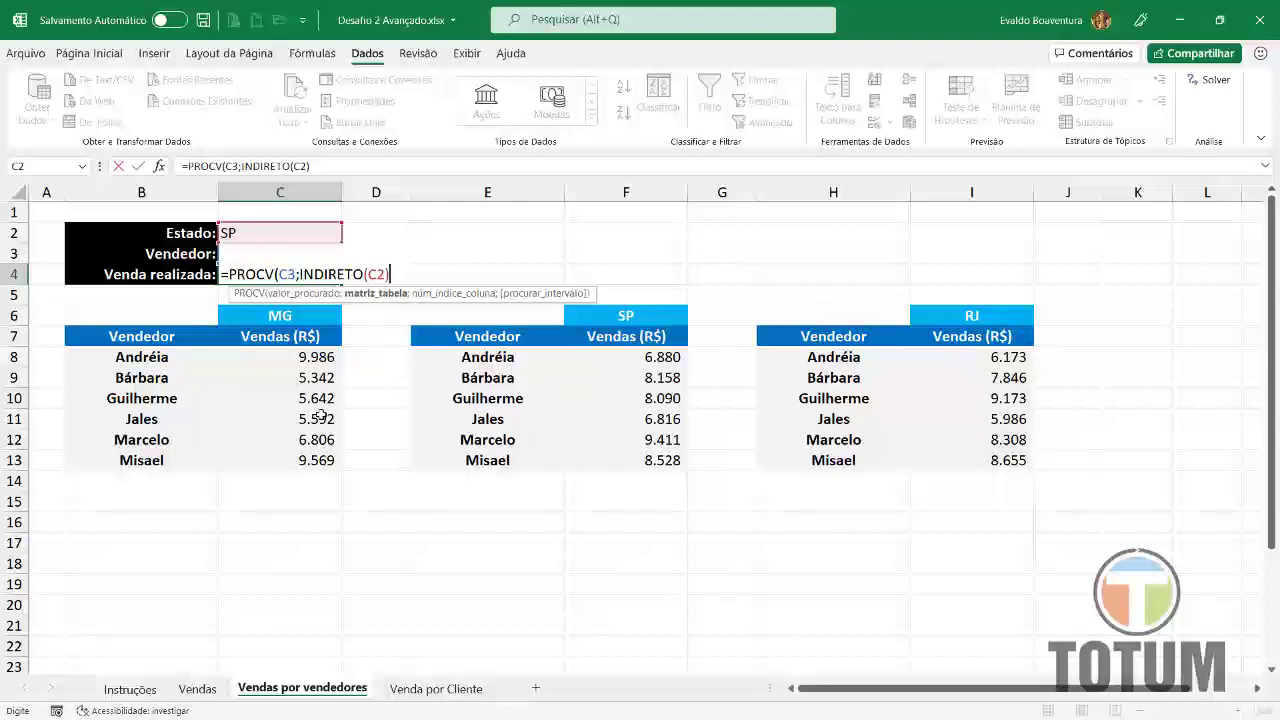
text(;)
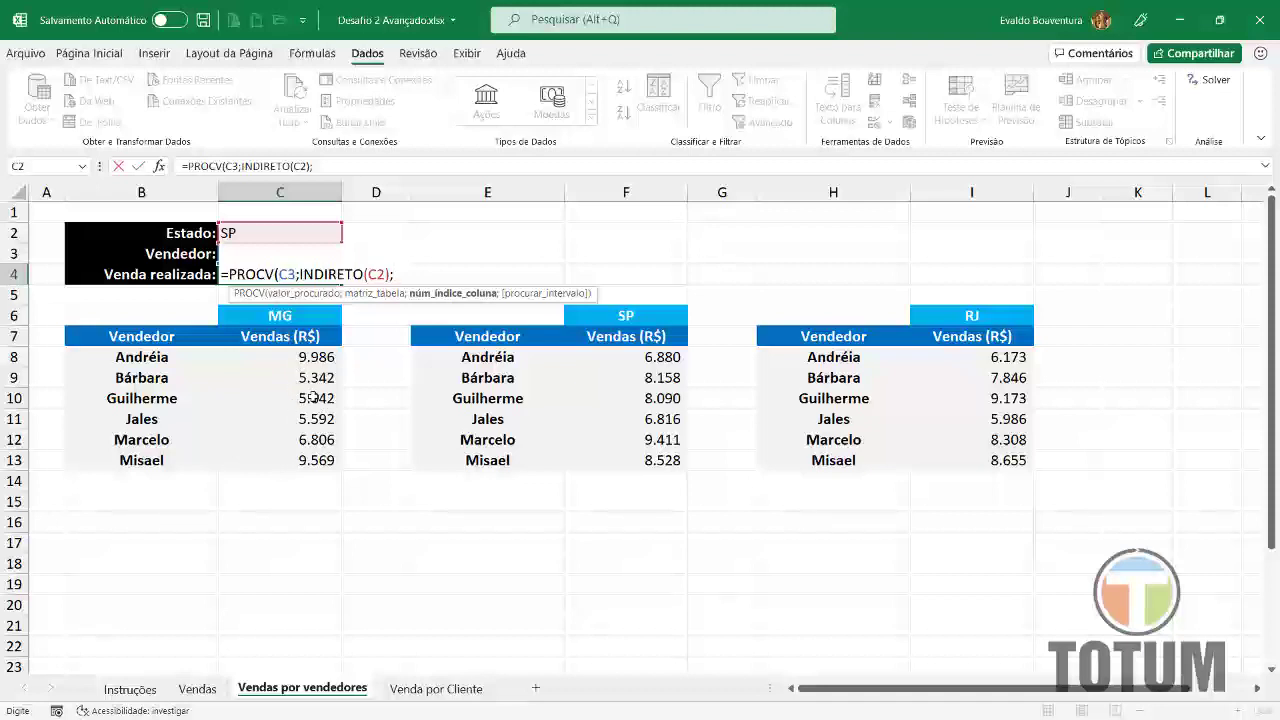
text(2;0)
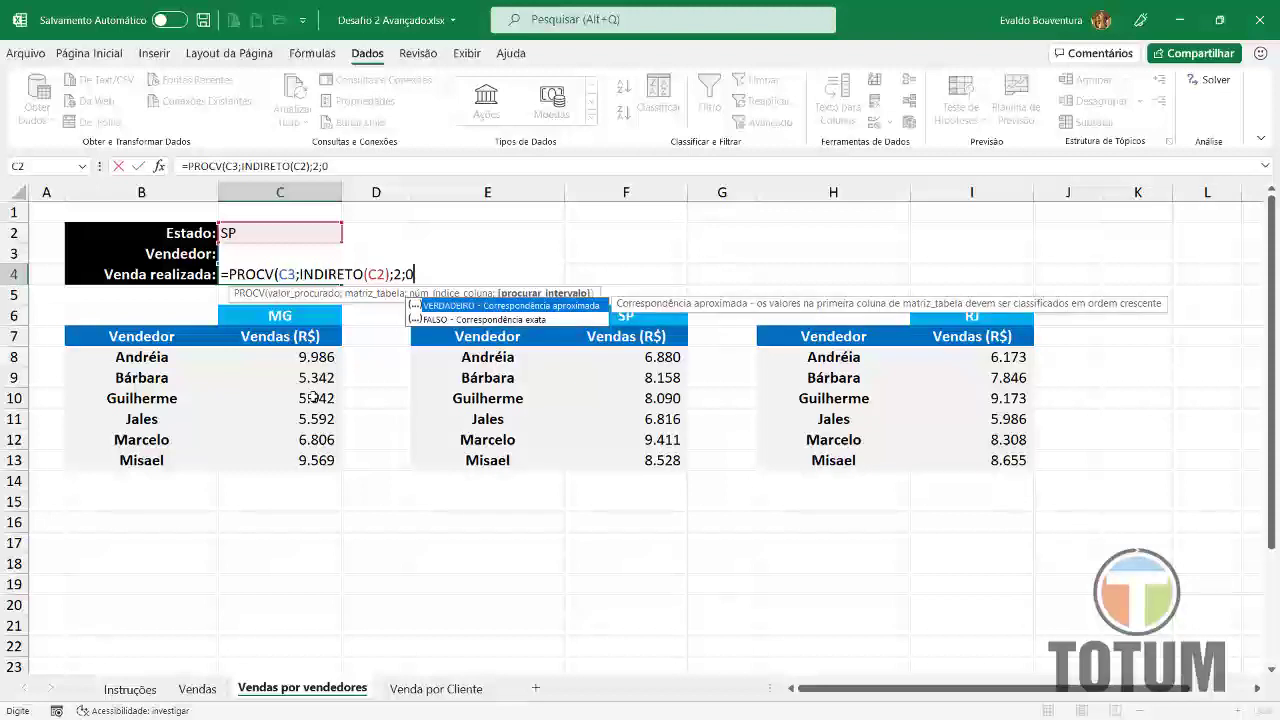
text())
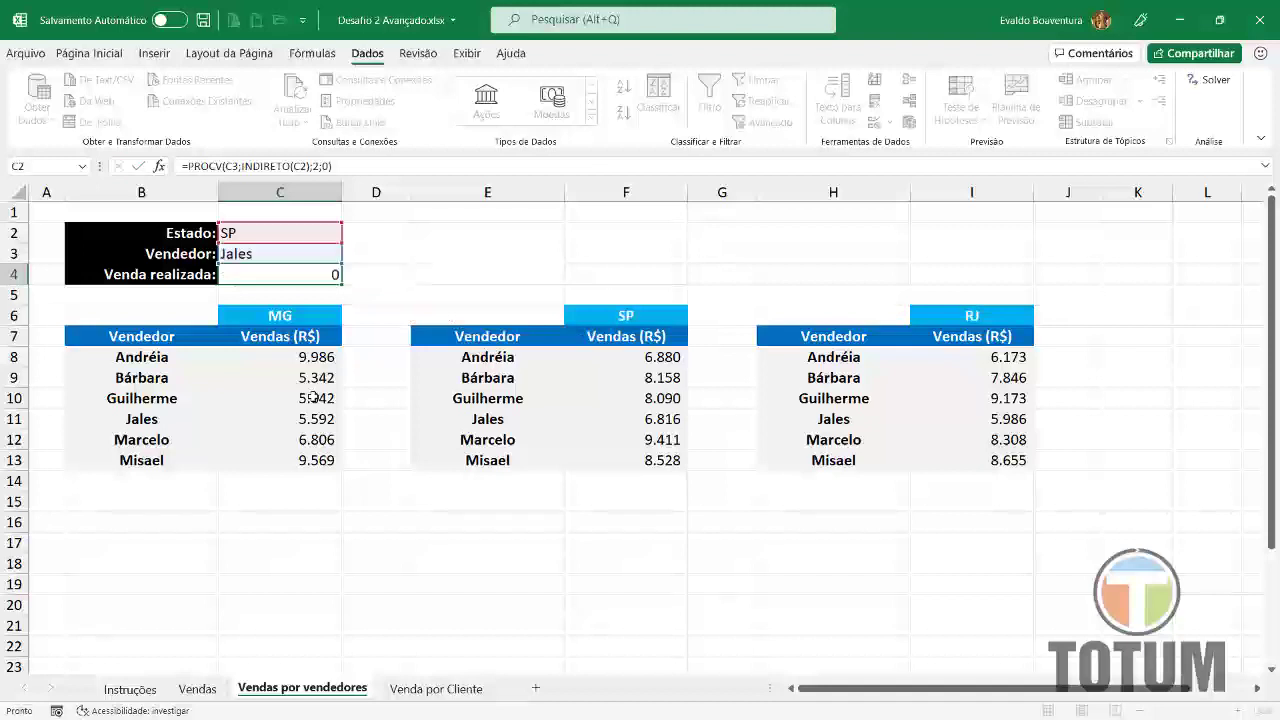
key(Return)
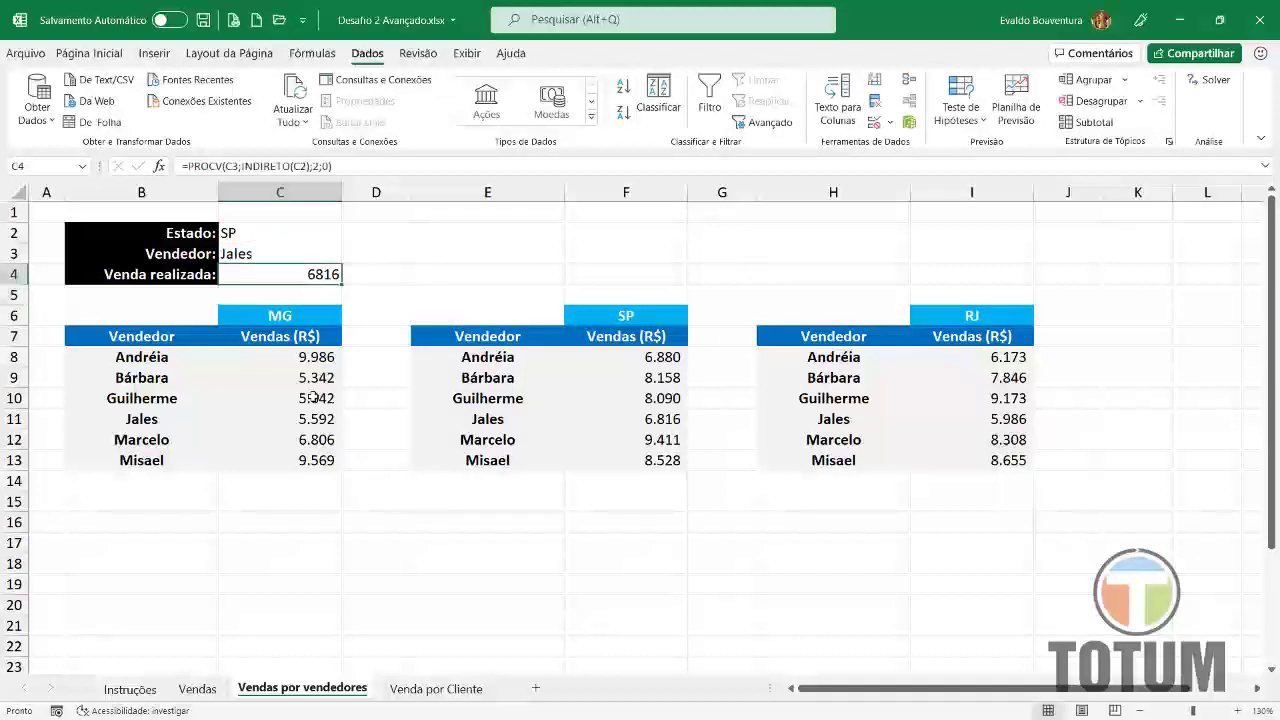
click(116, 57)
click(729, 112)
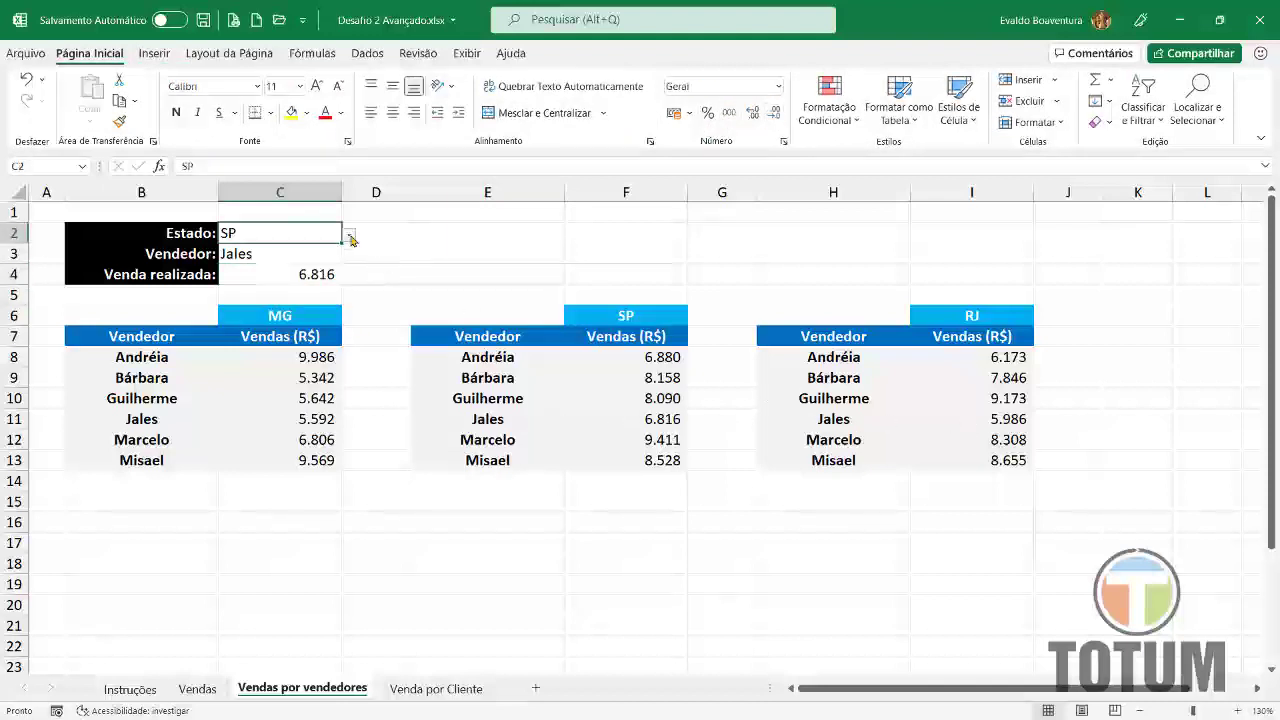
- Test the sales lookup by changing the Estado in C2 to RJ and finally to MG
click(350, 236)
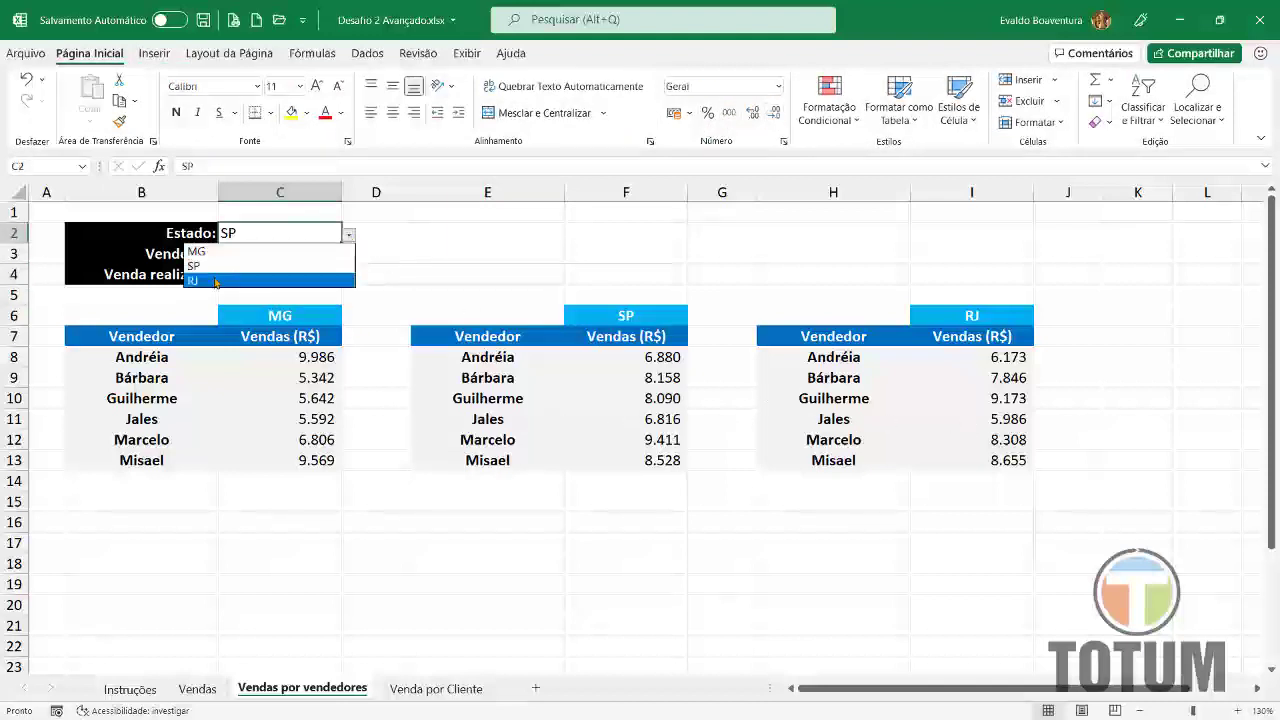
click(215, 282)
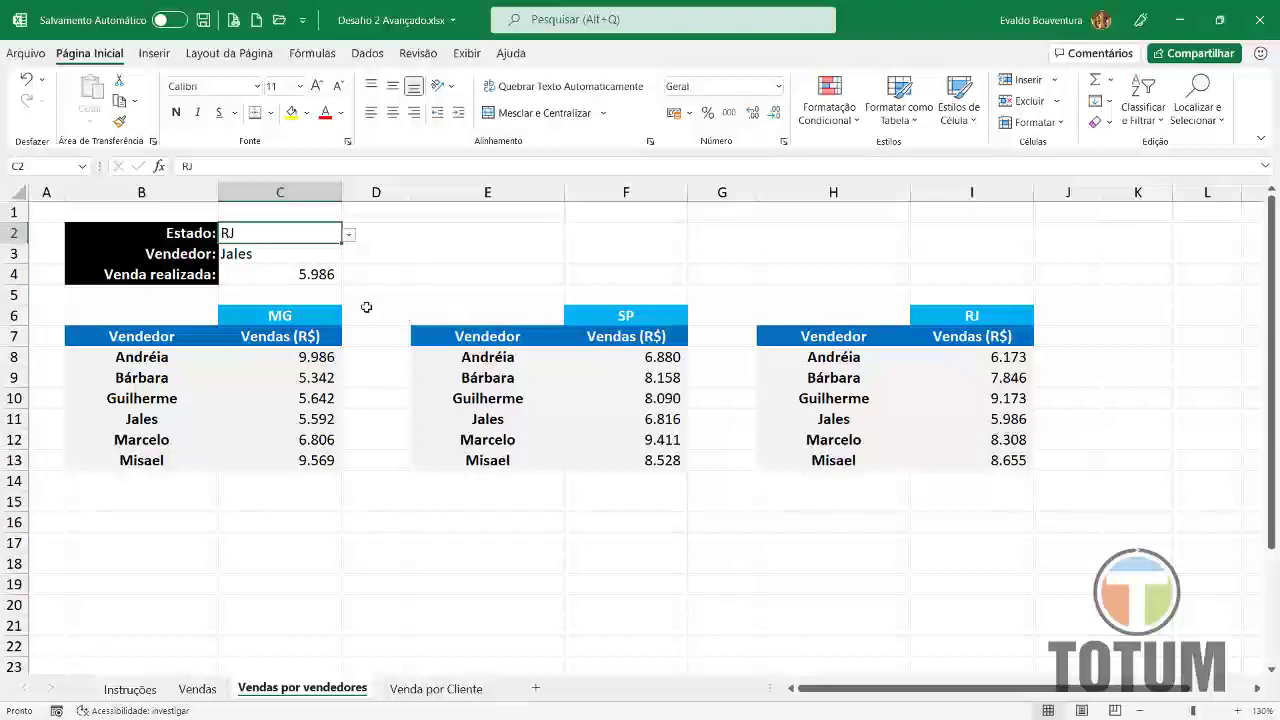
click(349, 236)
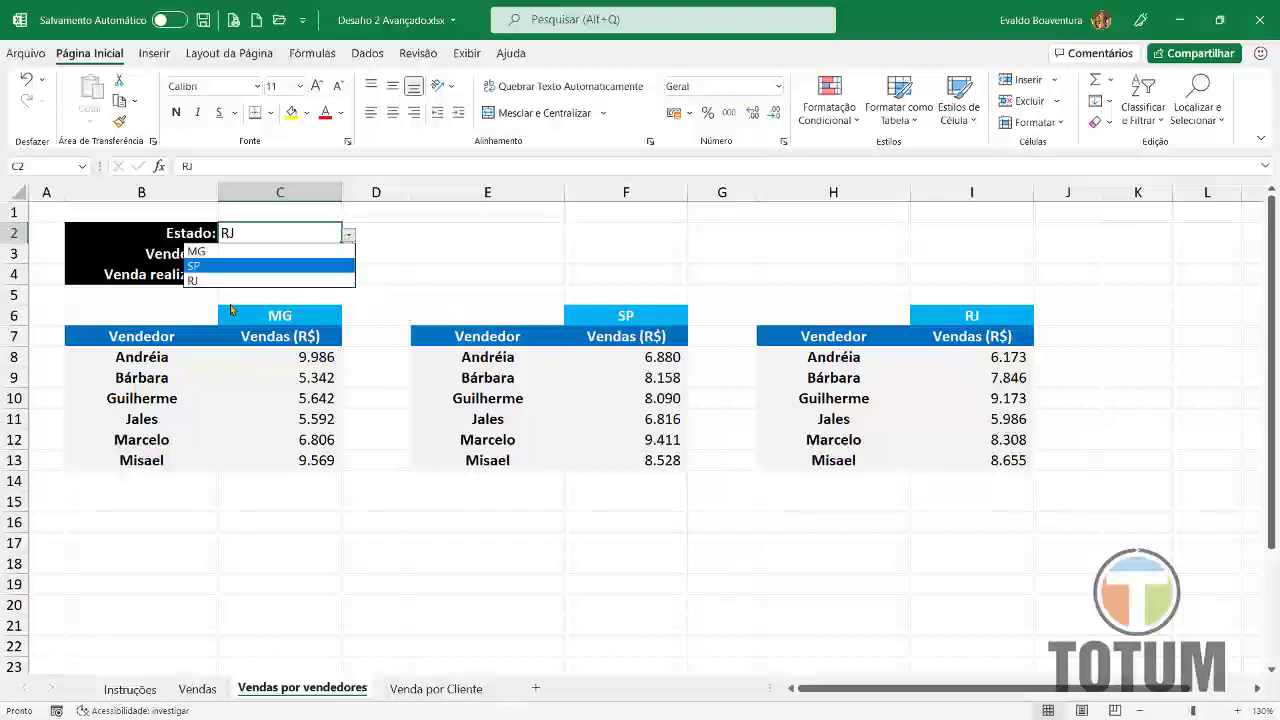
click(216, 252)
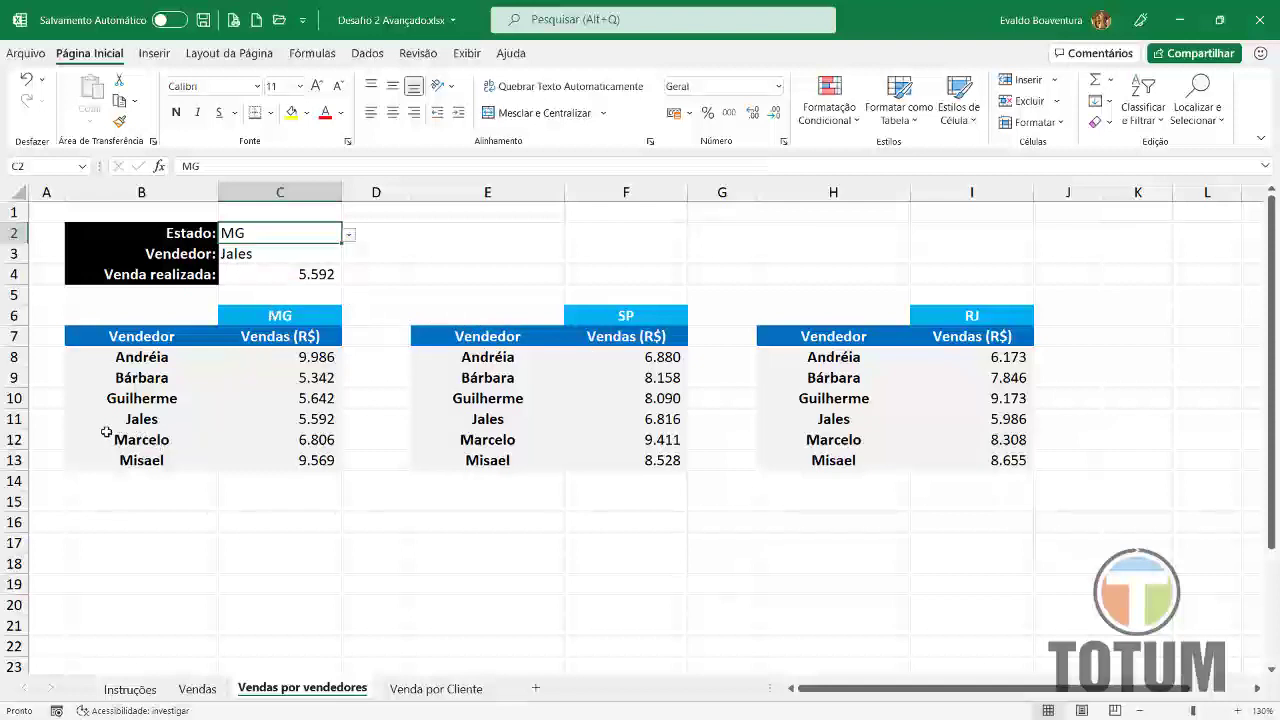
- Test the lookup with the first and finally the last listed seller in C3, checking the result against the MG table
click(318, 254)
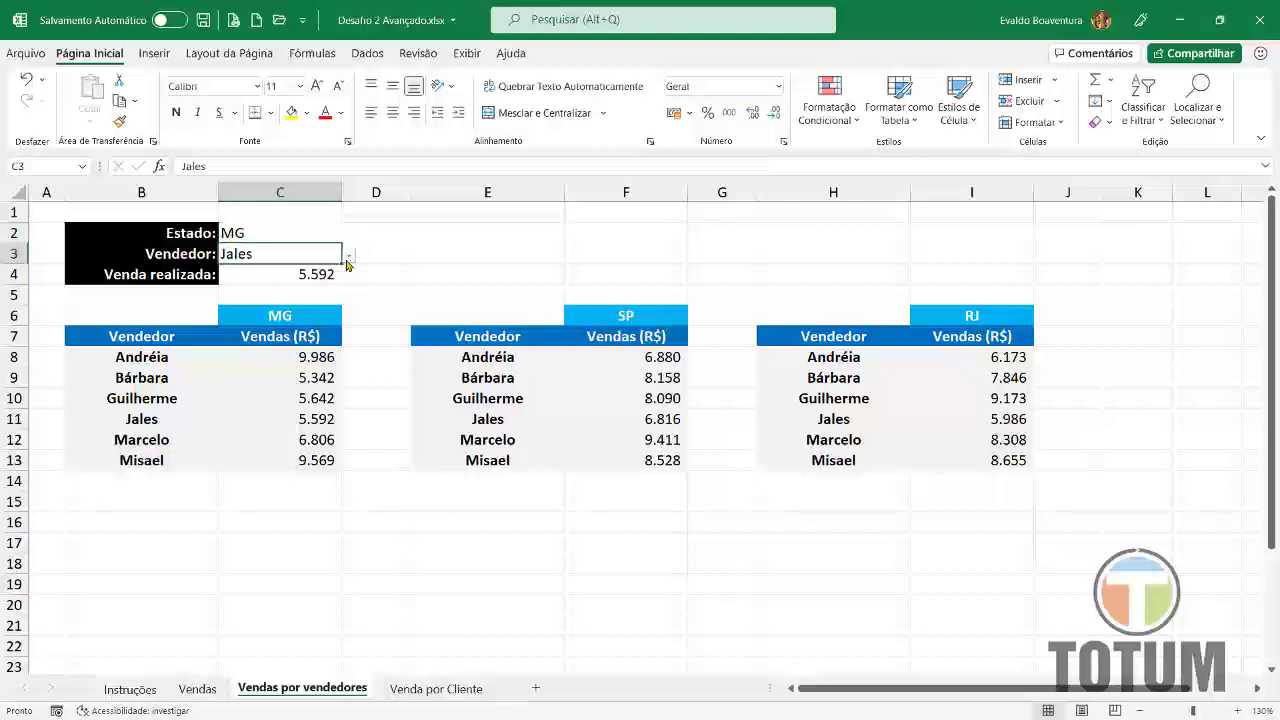
click(349, 256)
click(240, 272)
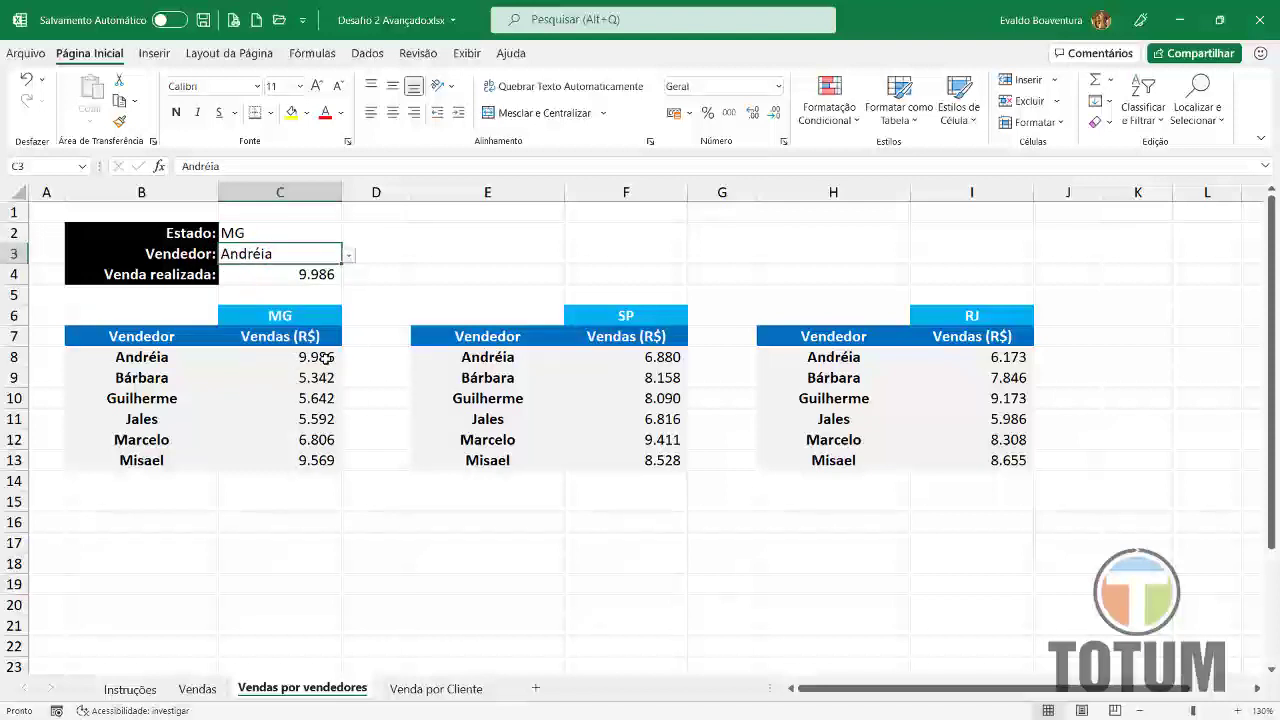
click(350, 257)
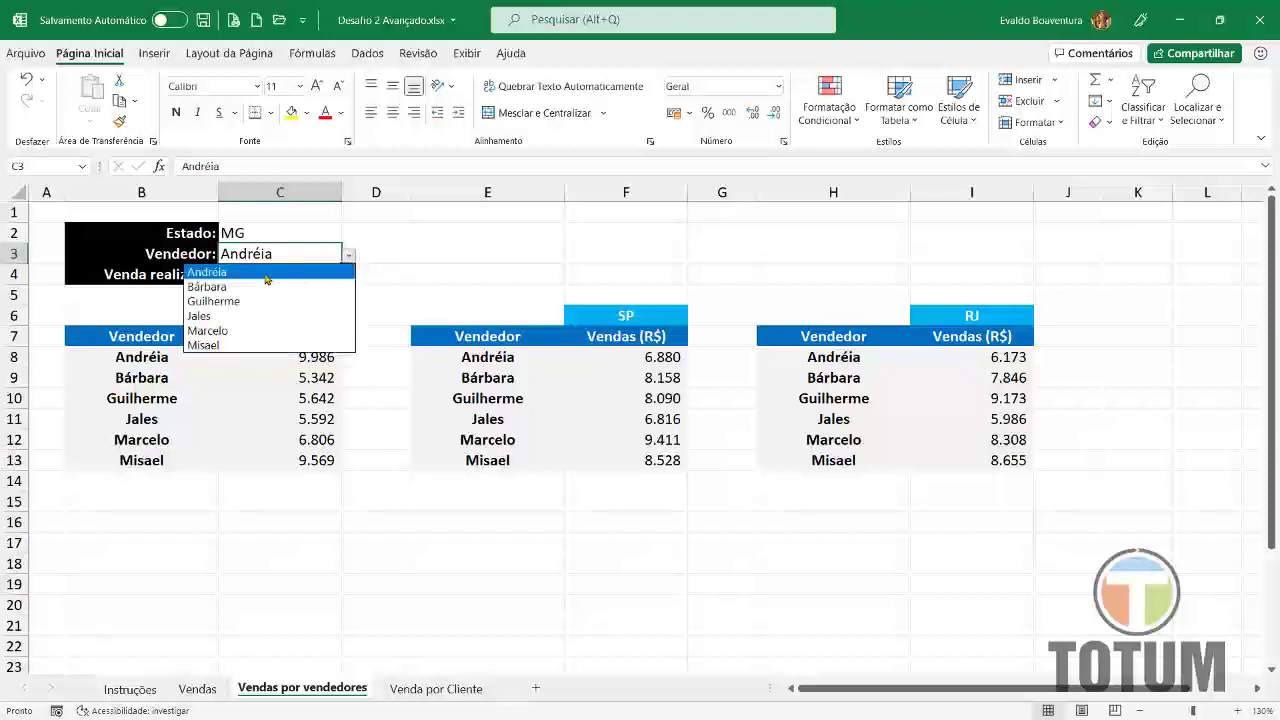
click(227, 345)
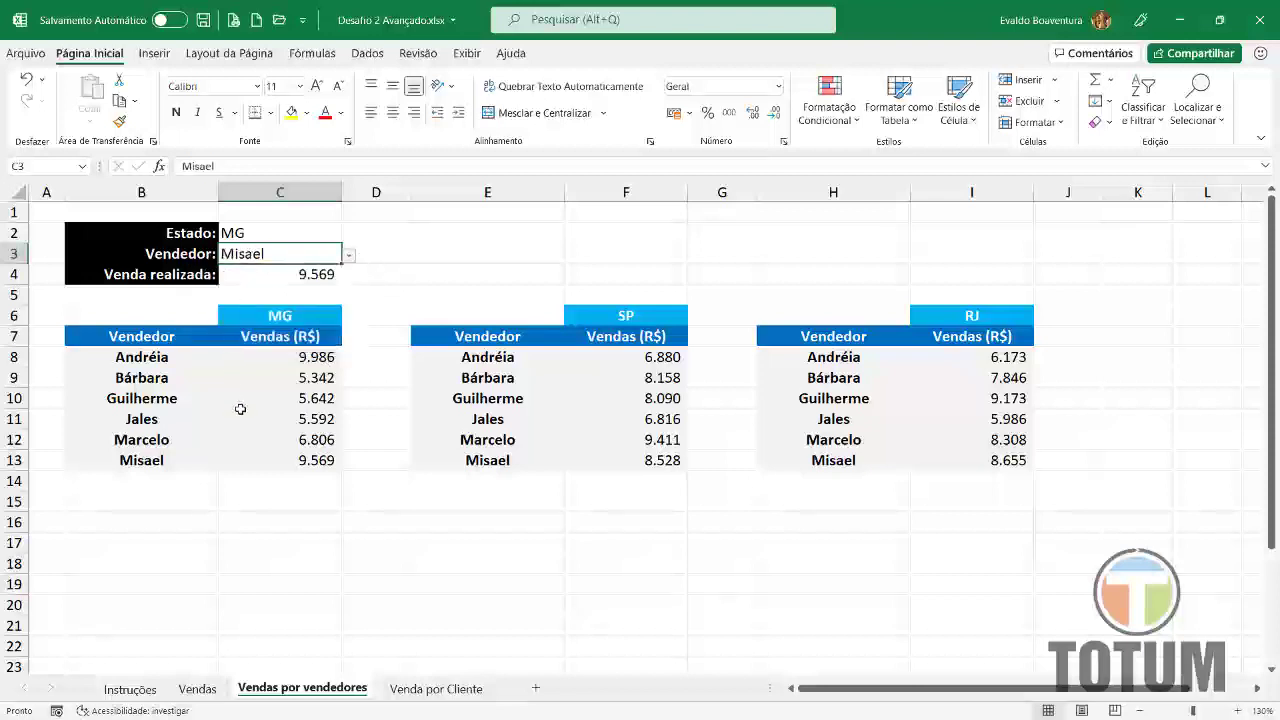
click(296, 461)
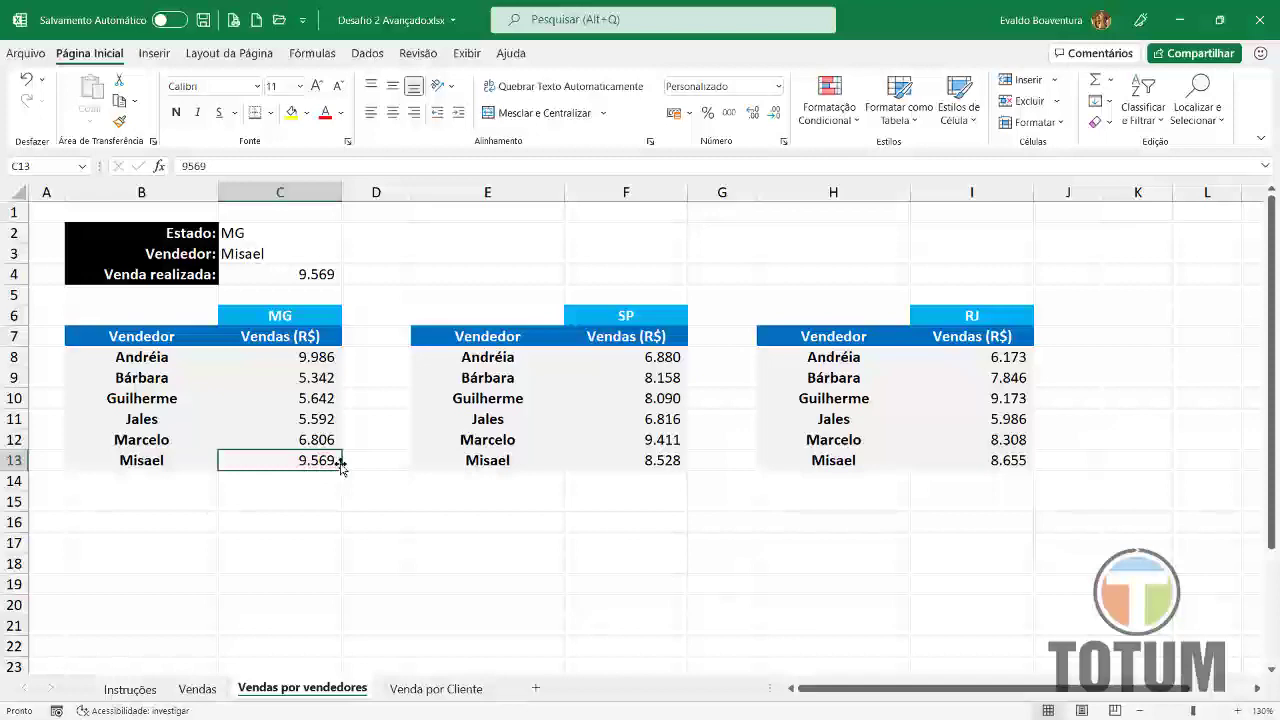
click(490, 440)
- Read the Venda por Cliente task on the Instruções sheet and examine the client table on the Venda por Cliente sheet
click(130, 689)
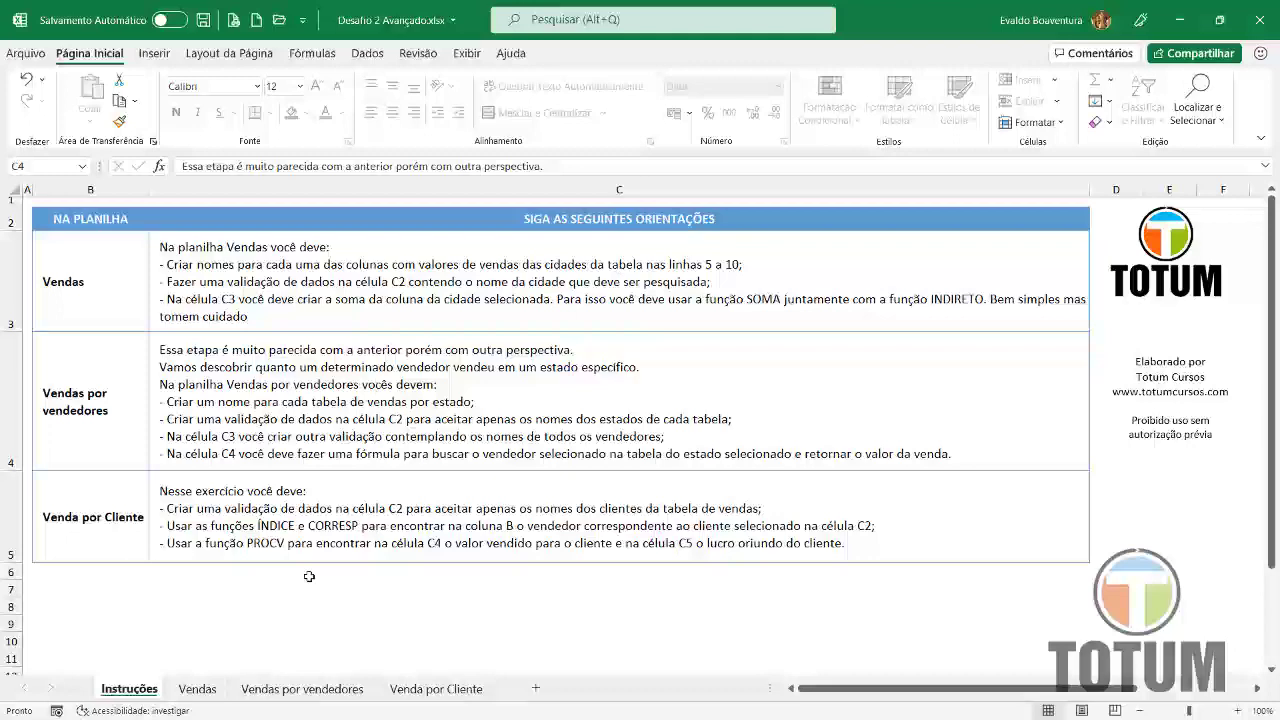
click(428, 689)
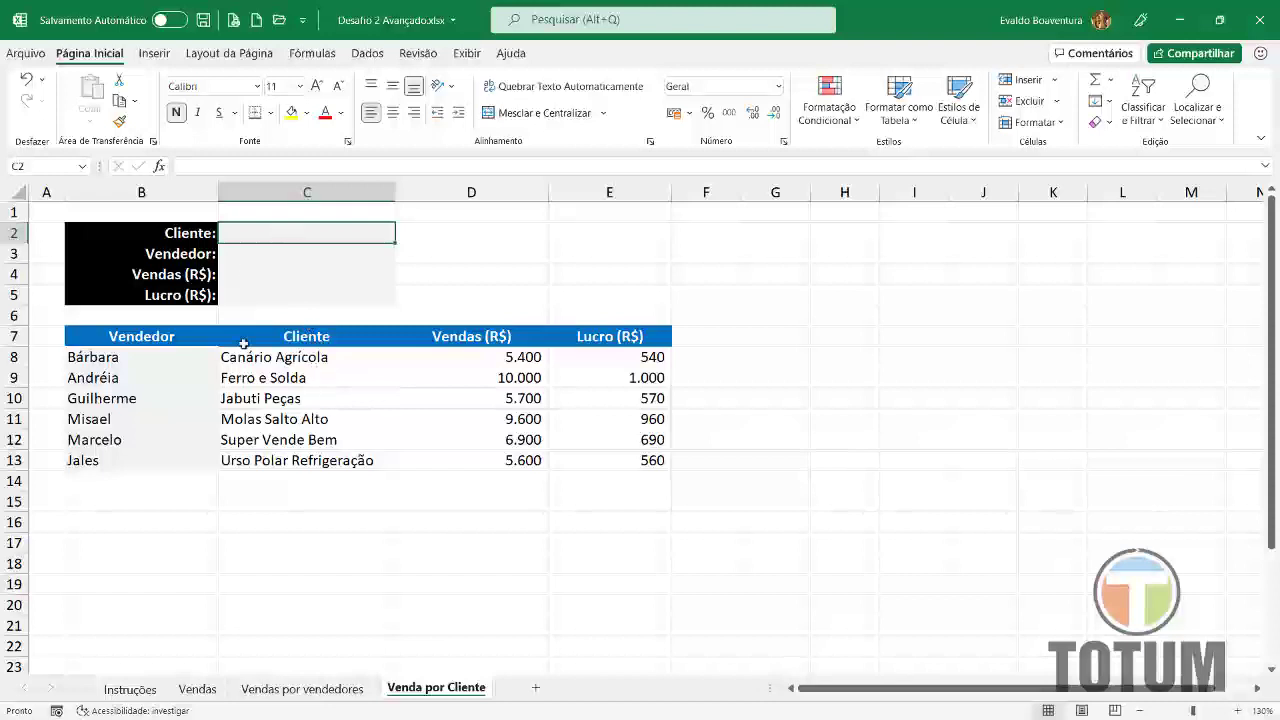
drag(283, 357, 288, 478)
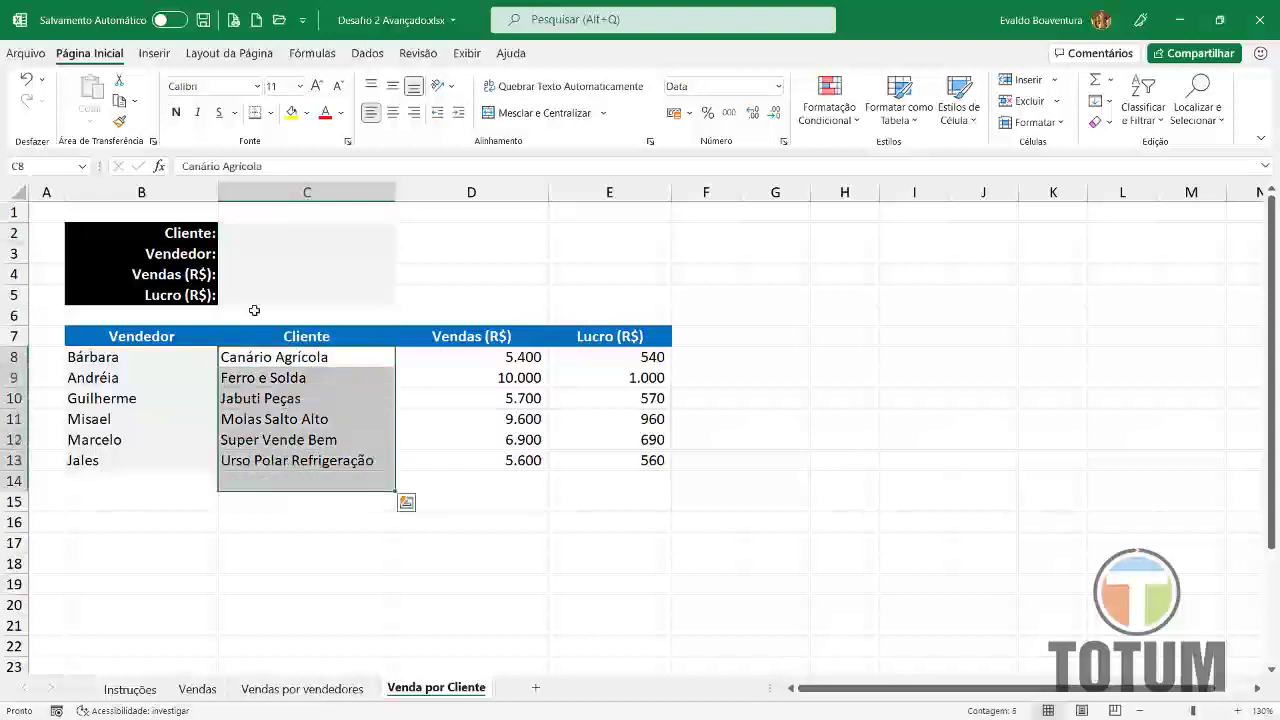
click(152, 350)
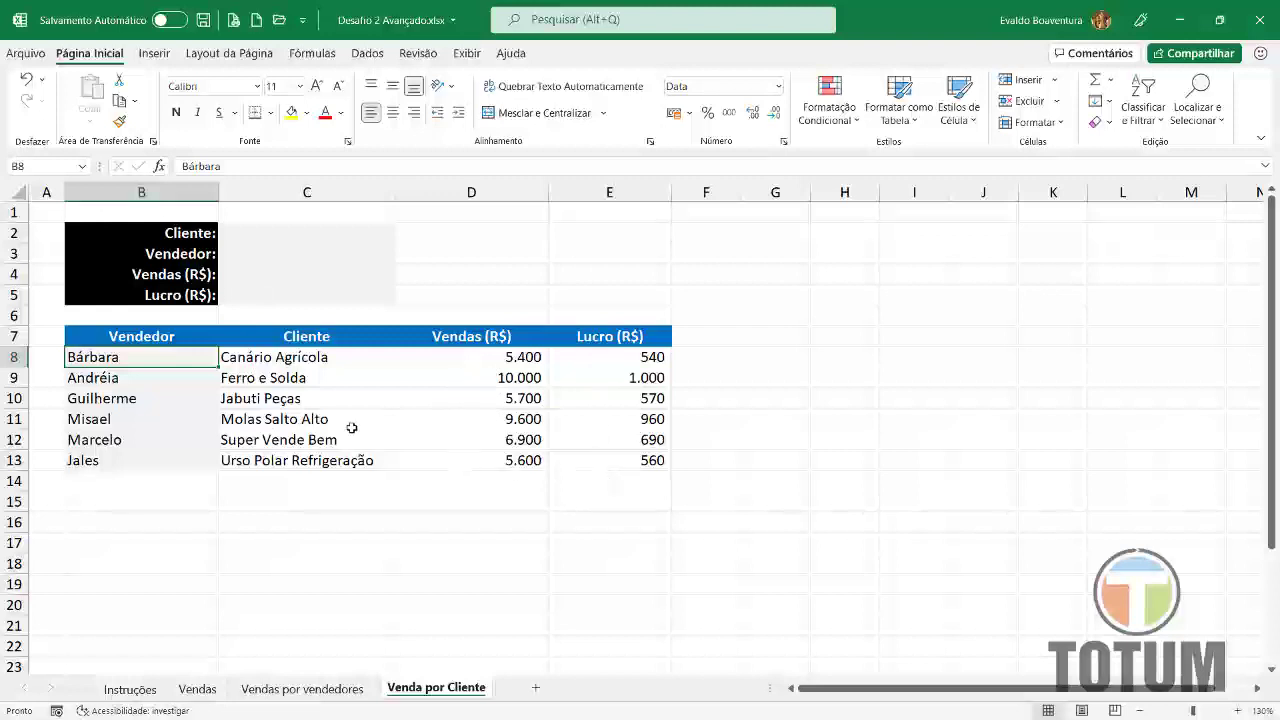
click(292, 234)
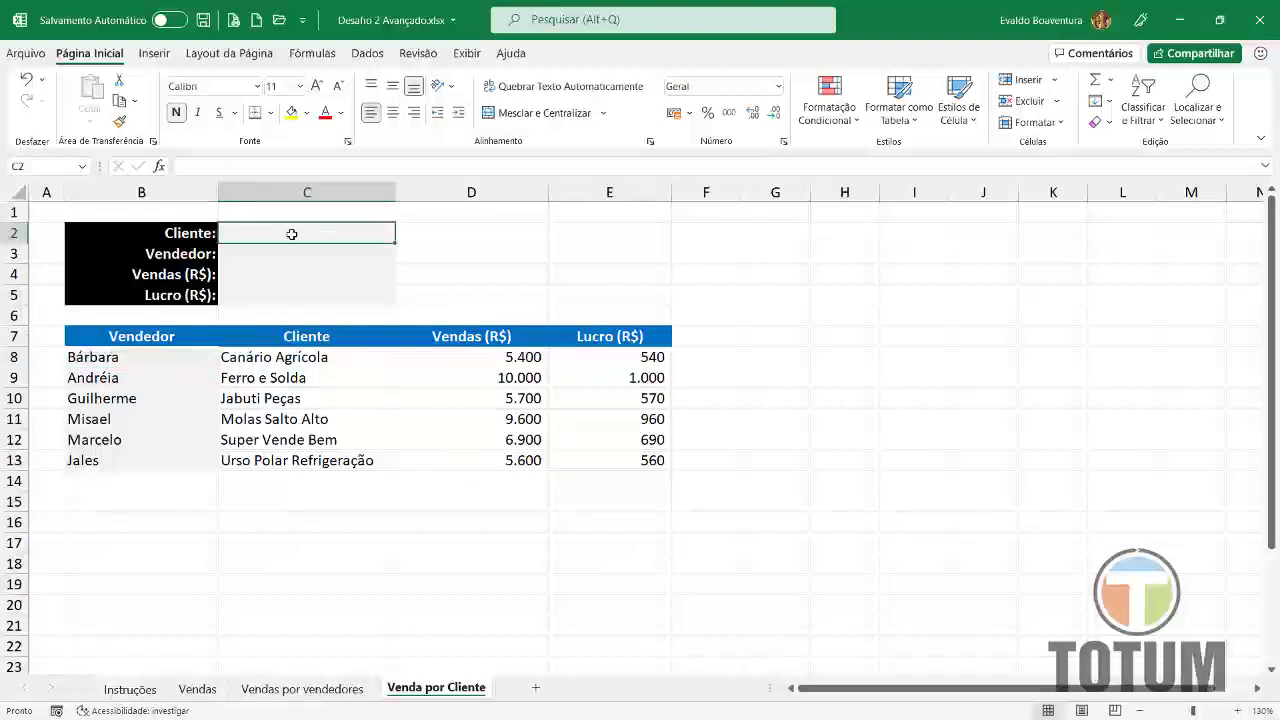
drag(310, 357, 309, 470)
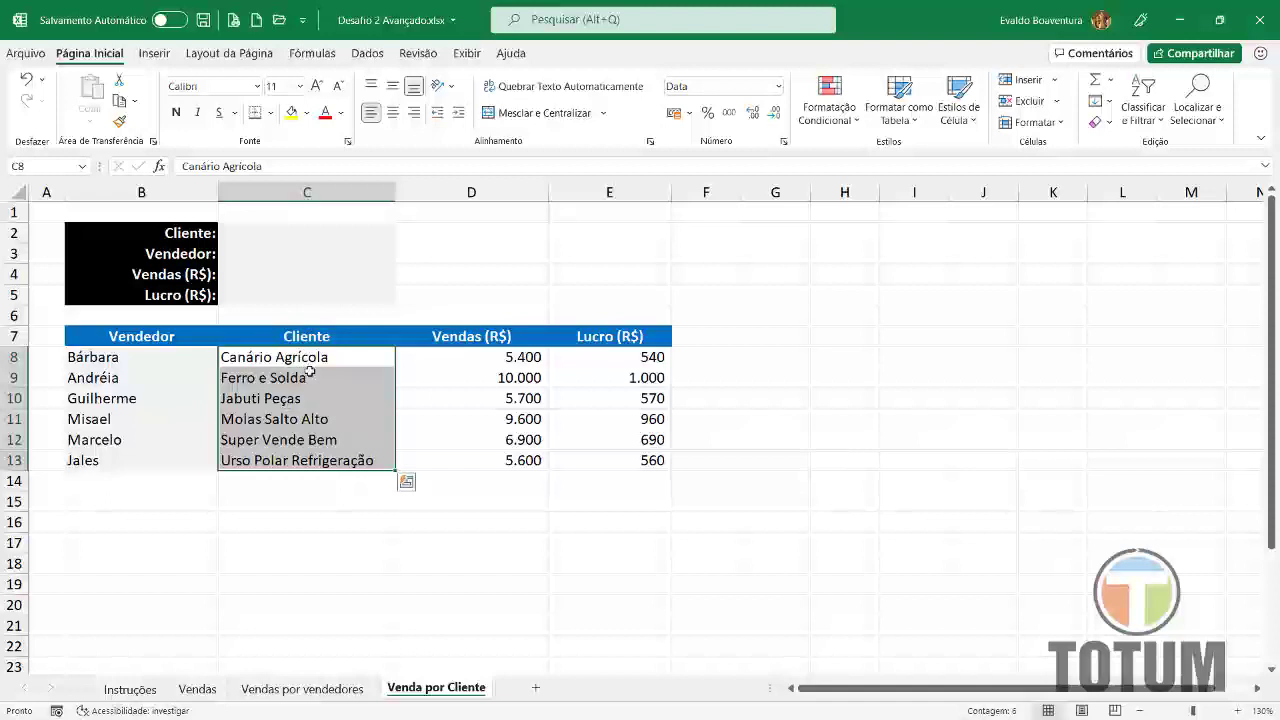
click(312, 375)
- Add a list data validation to the Cliente cell C2 using the client names in C8:C13 as the source
click(322, 233)
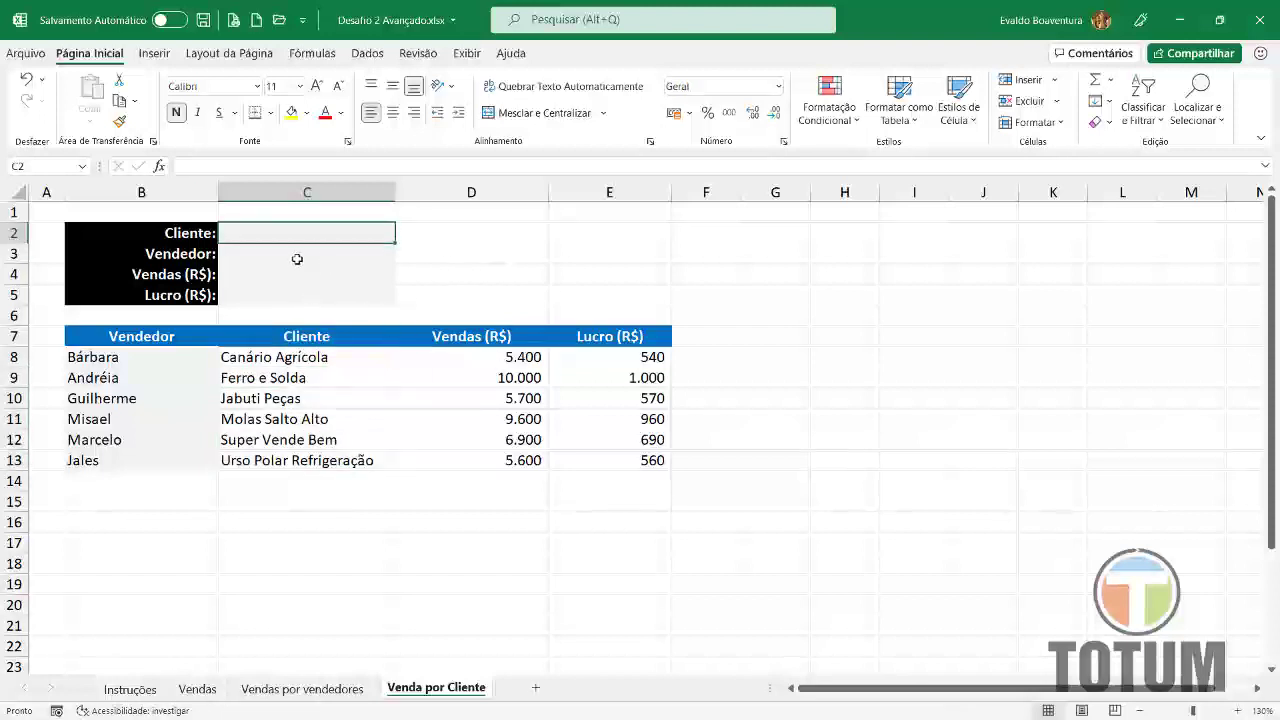
click(367, 53)
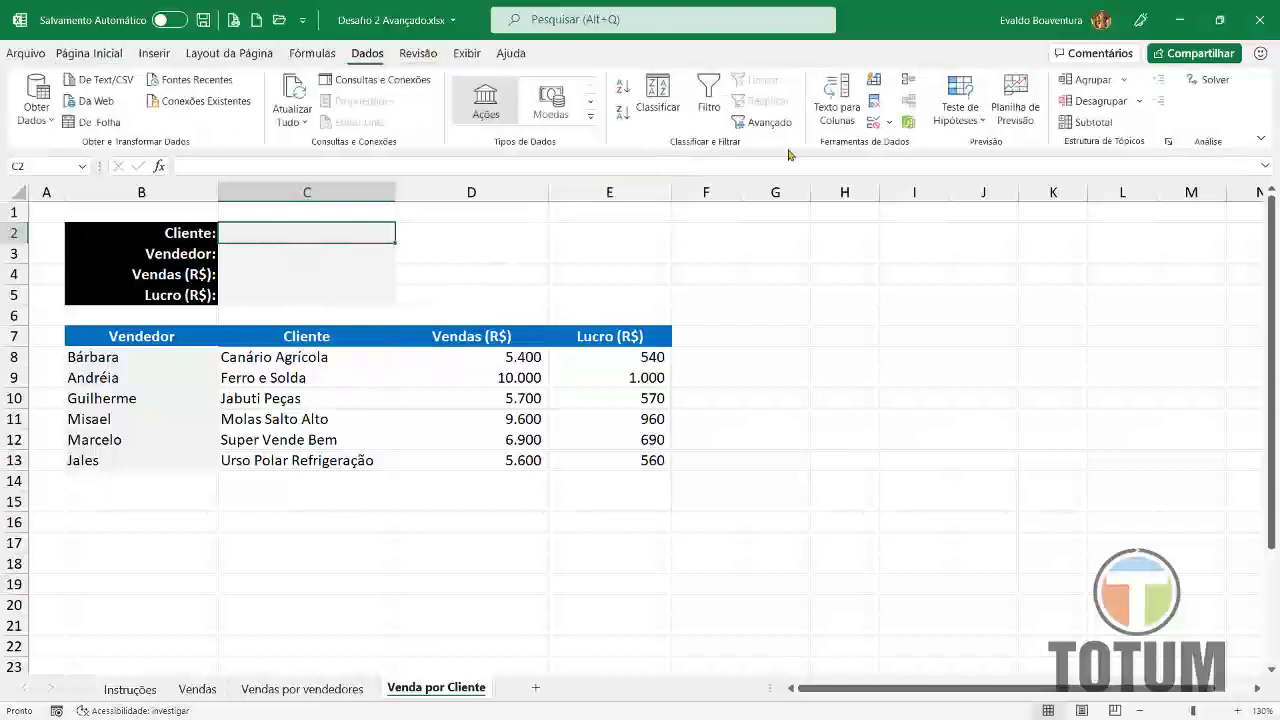
click(873, 122)
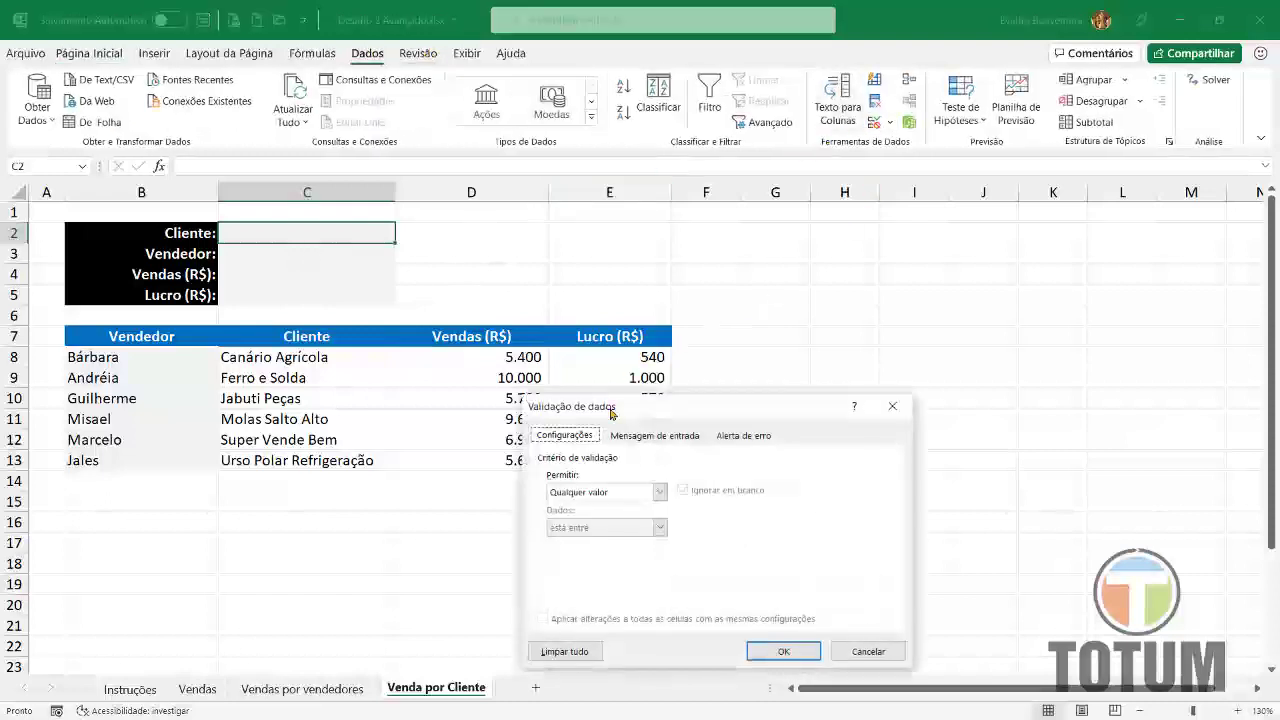
click(578, 493)
click(574, 547)
click(573, 558)
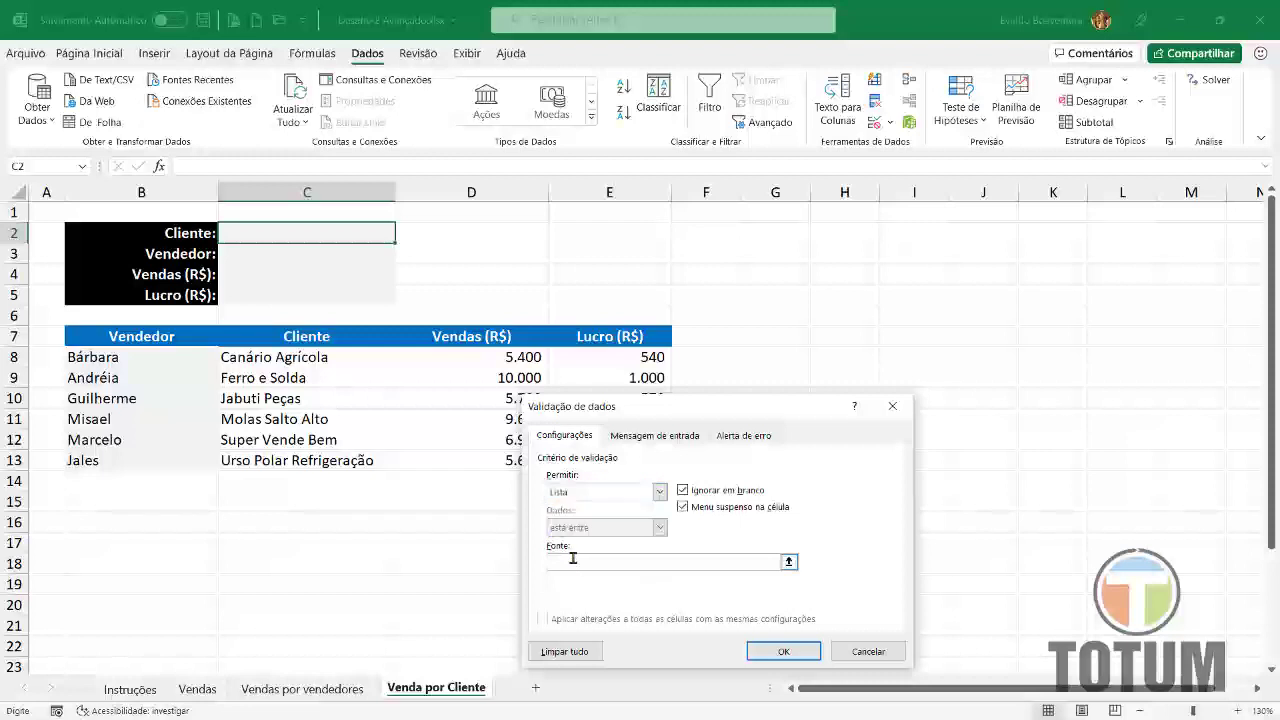
drag(305, 358, 314, 476)
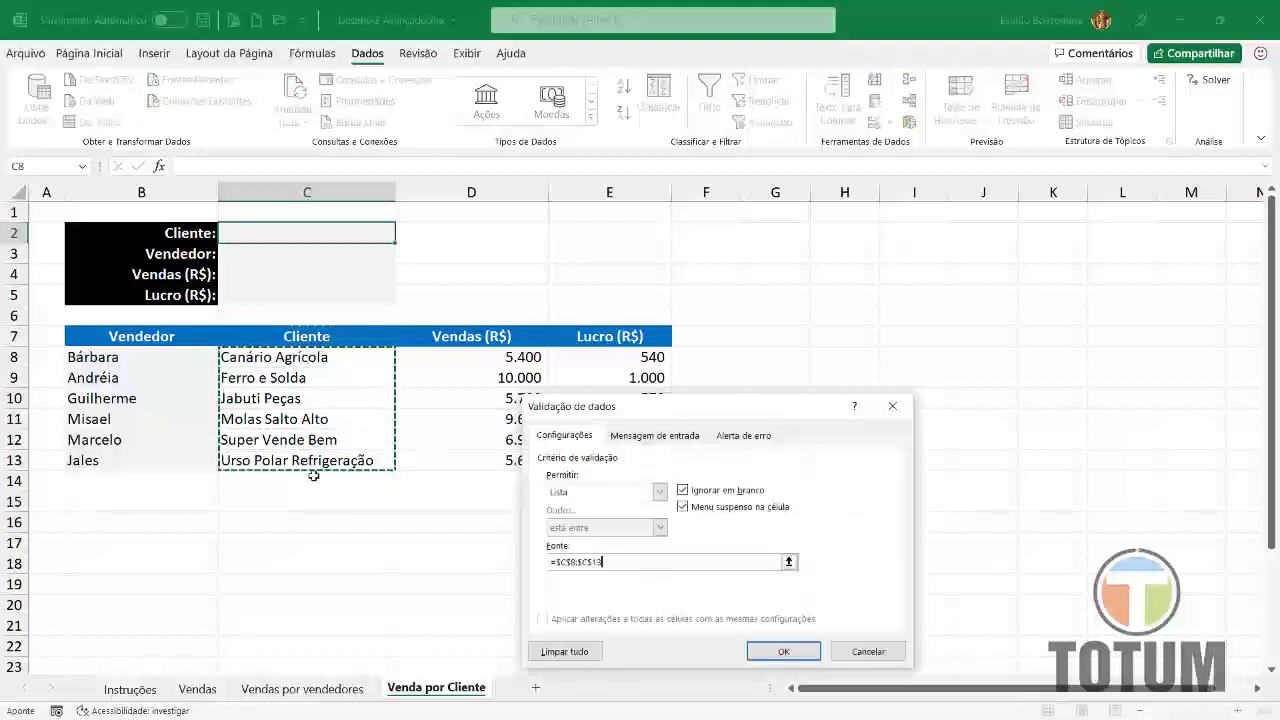
click(784, 651)
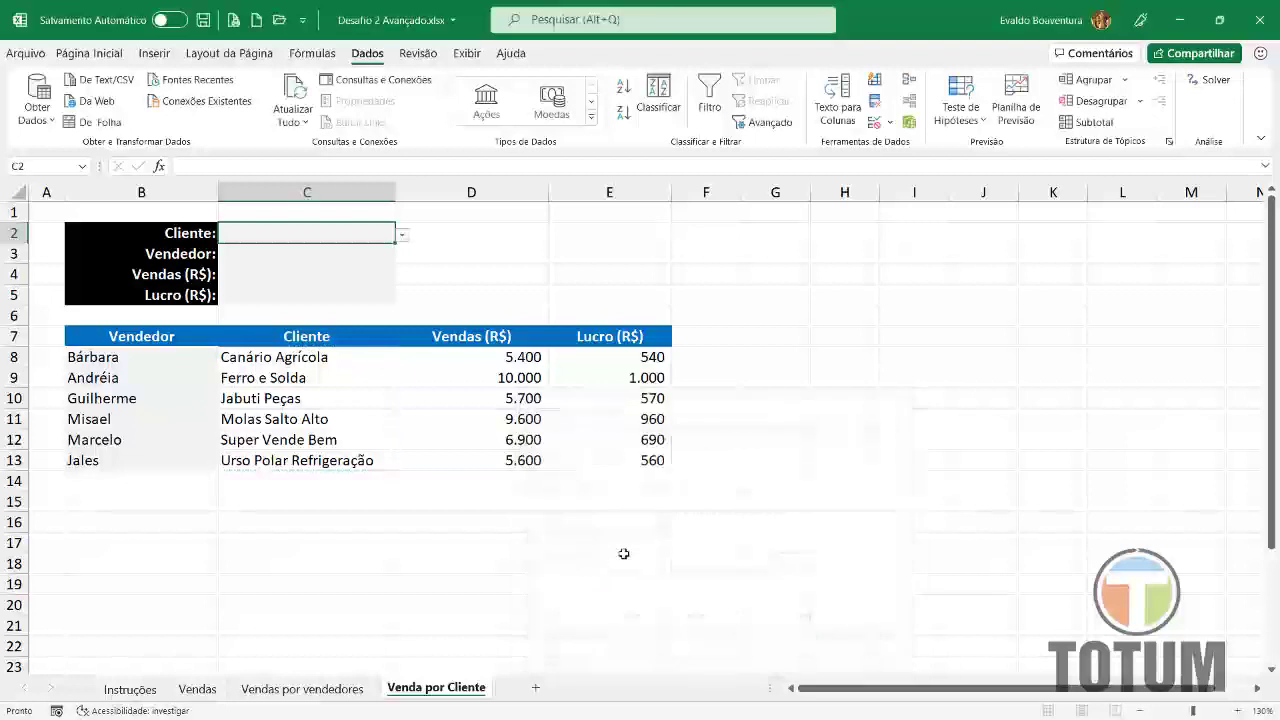
- Check the client list offered in C2 and reread the Venda por Cliente task on the Instruções sheet
click(403, 236)
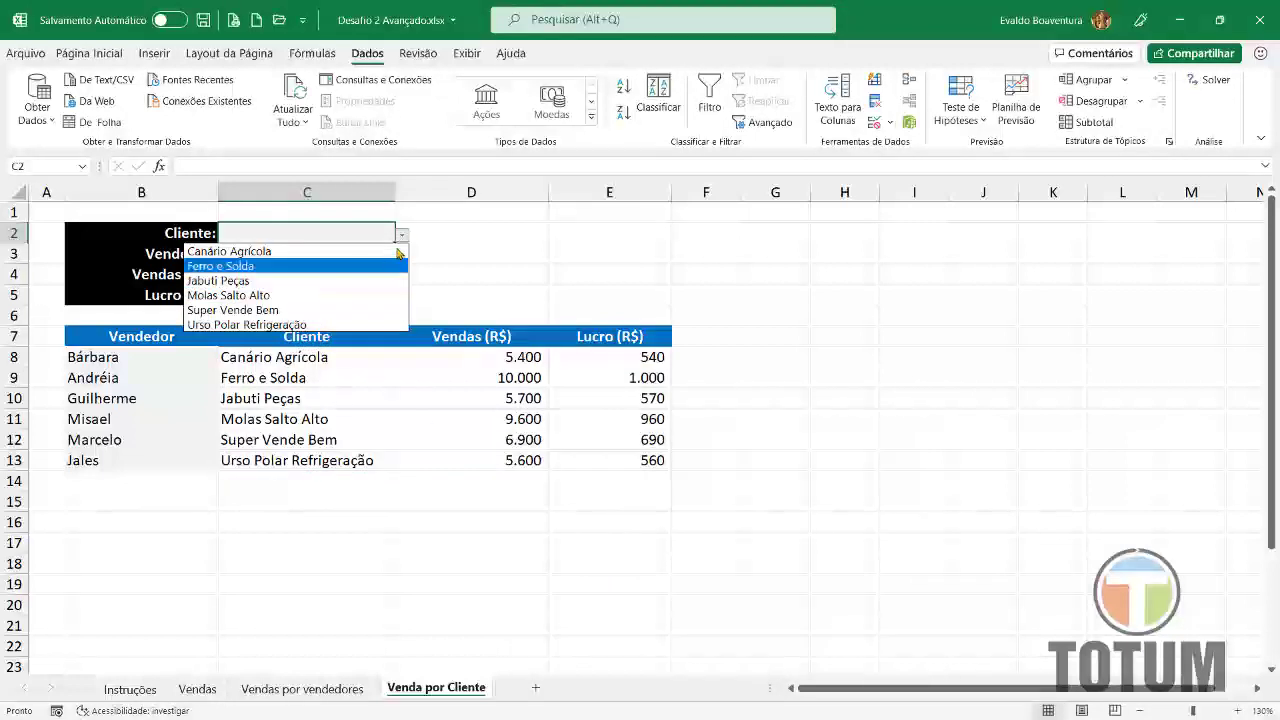
click(403, 236)
click(338, 256)
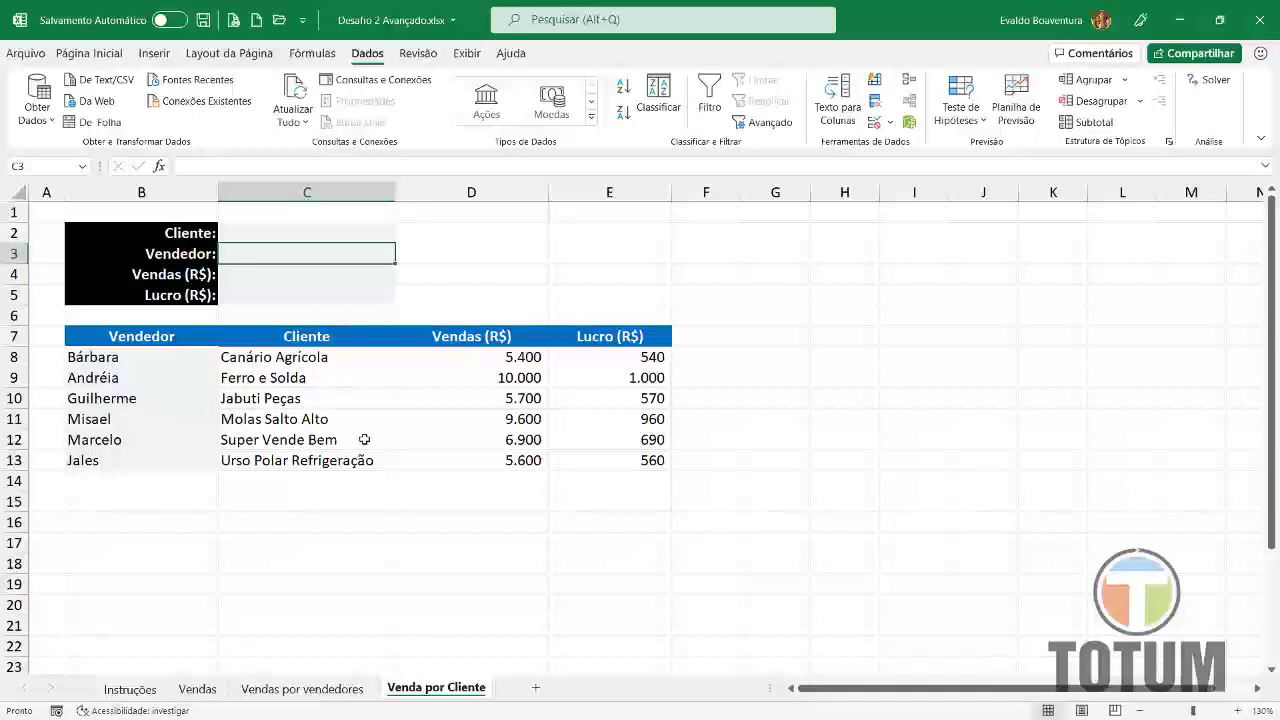
click(130, 689)
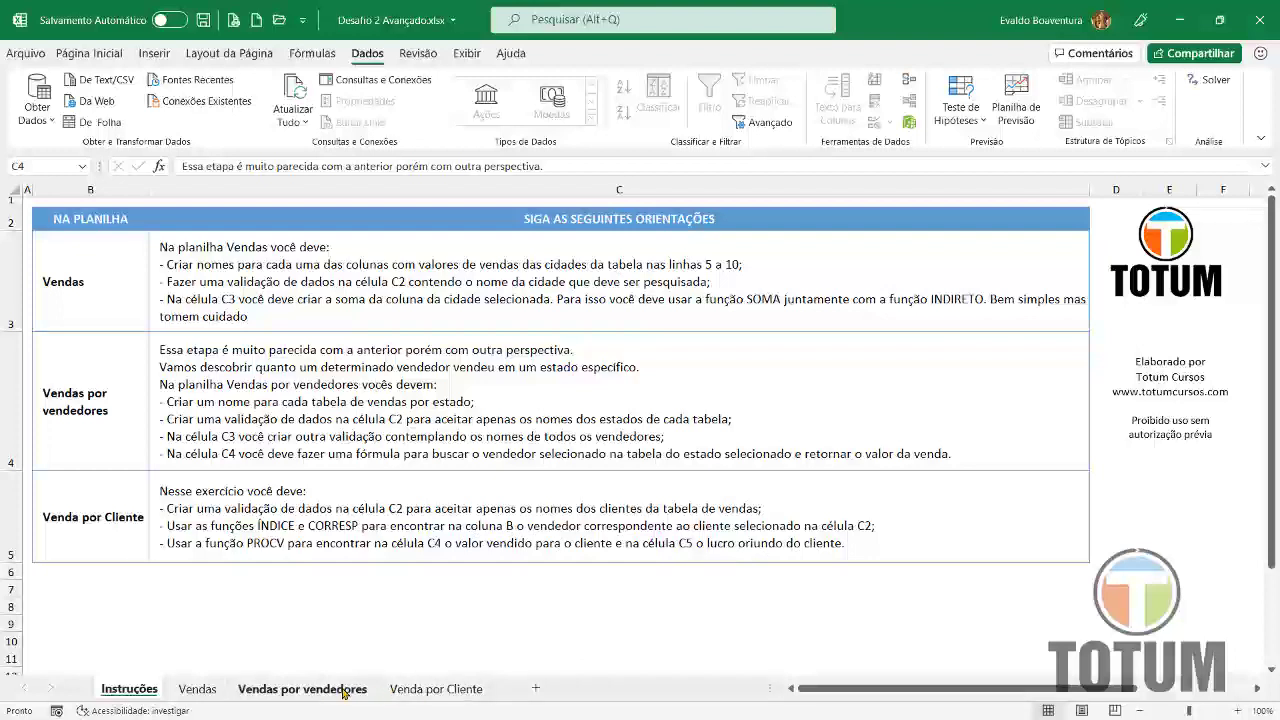
click(436, 688)
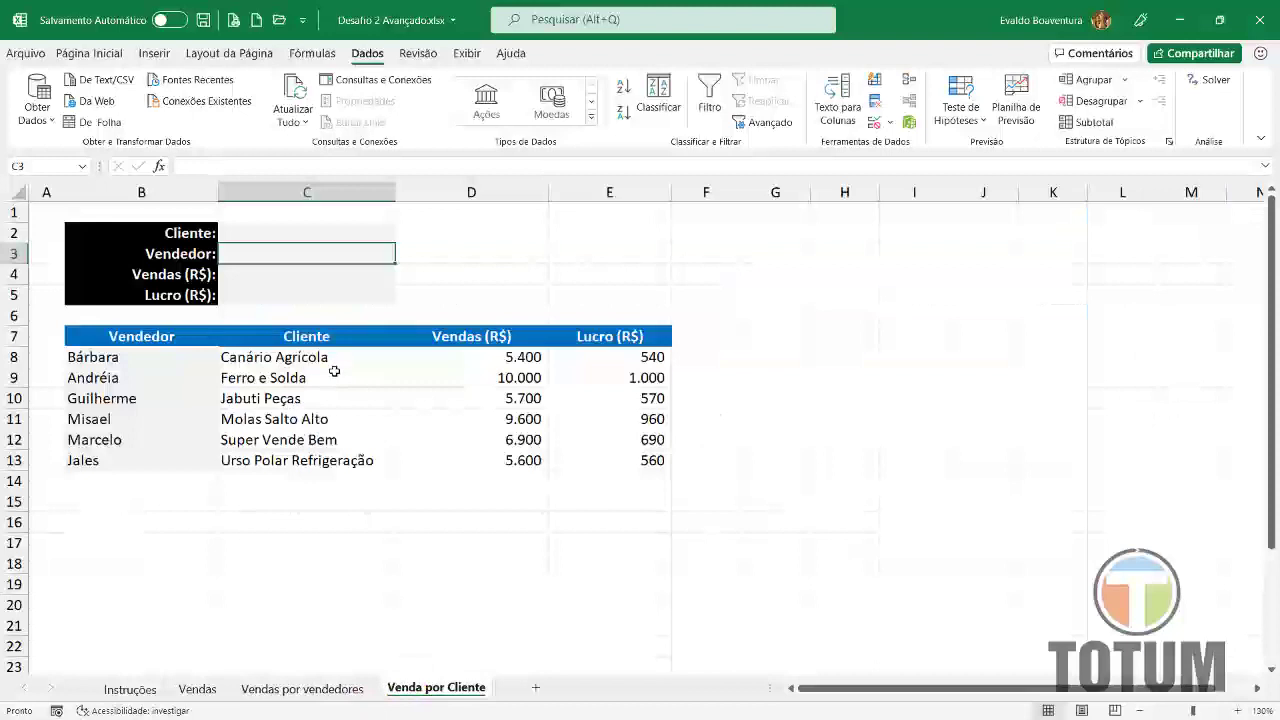
- Review the client names in C8:C13 and choose Jabuti Peças as the Cliente in C2
drag(318, 358, 318, 466)
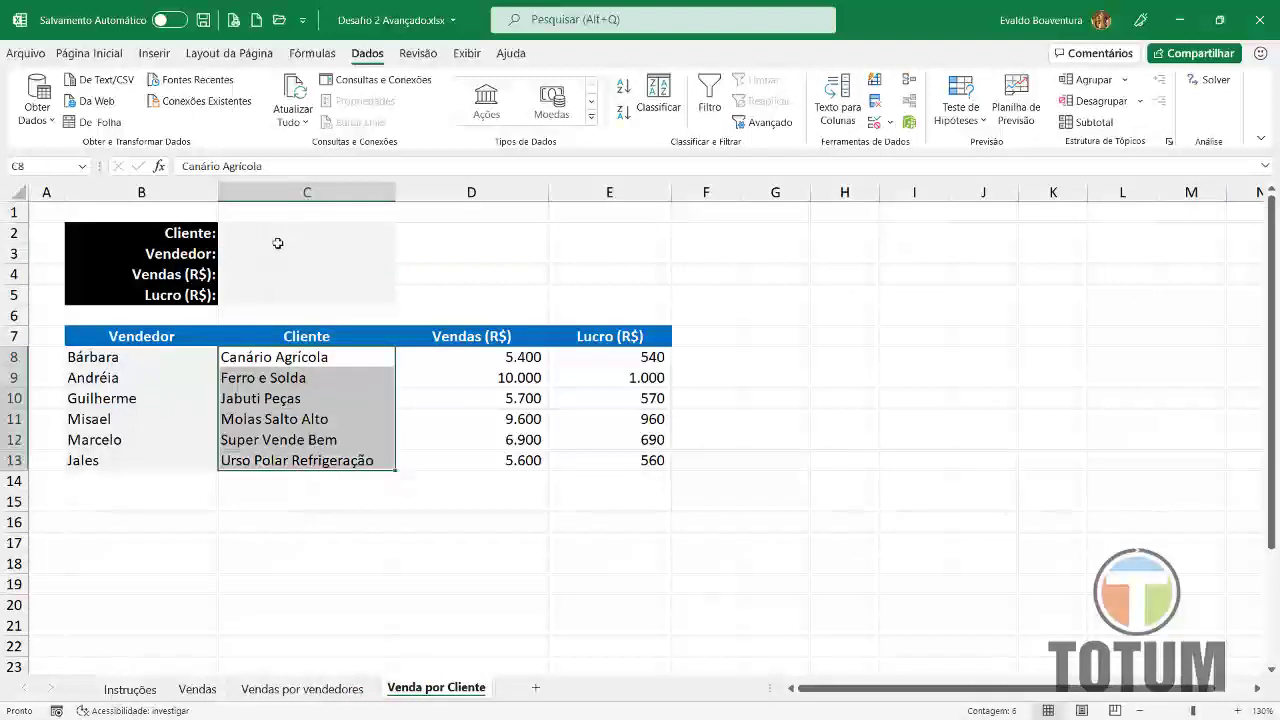
click(278, 243)
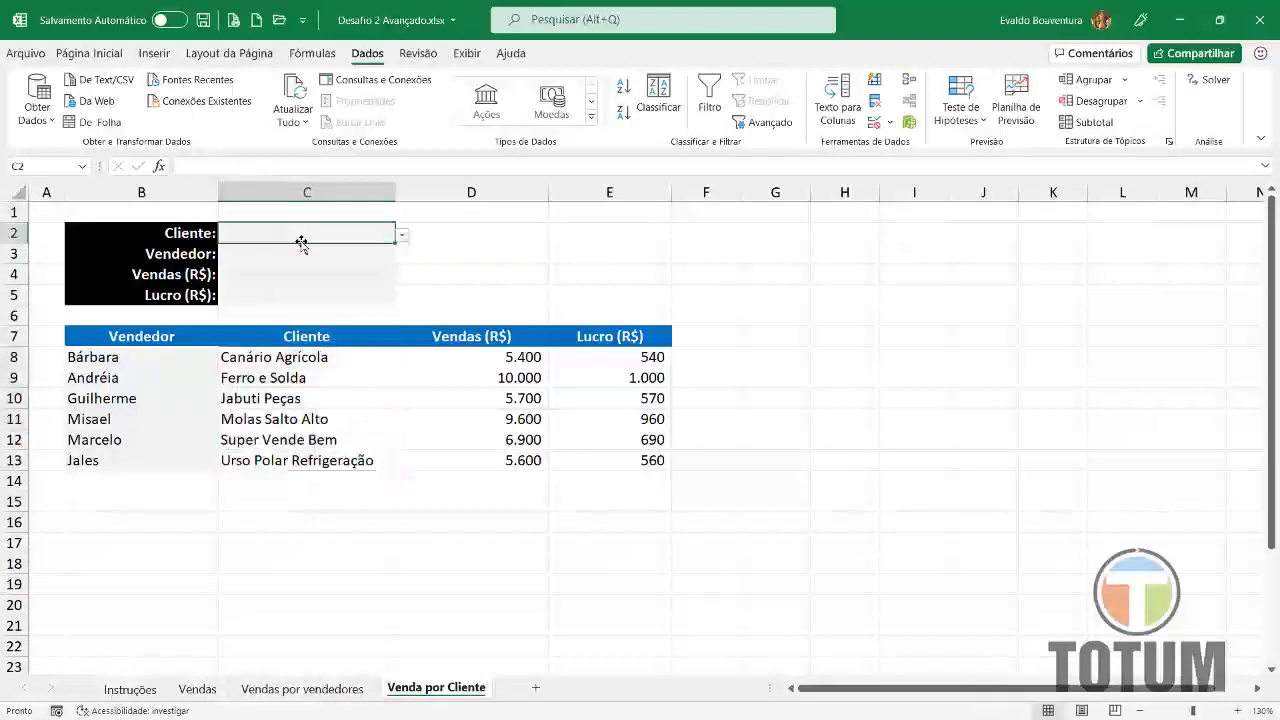
click(406, 236)
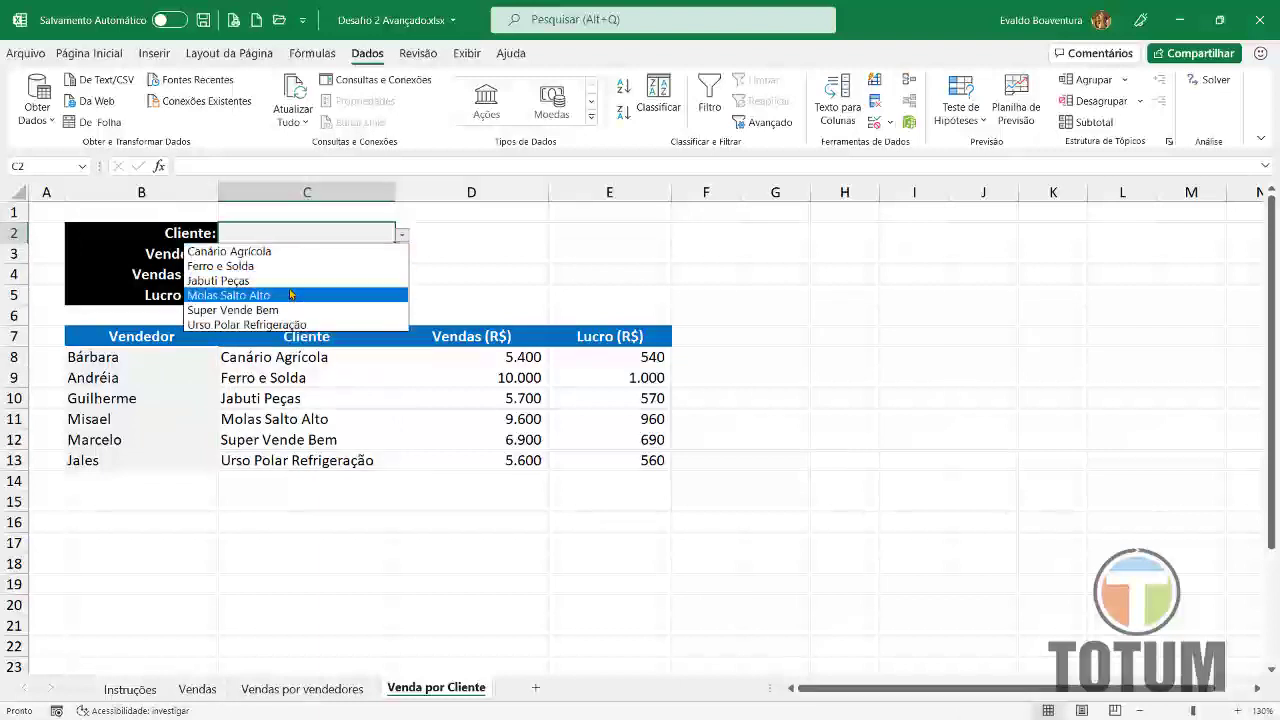
click(289, 281)
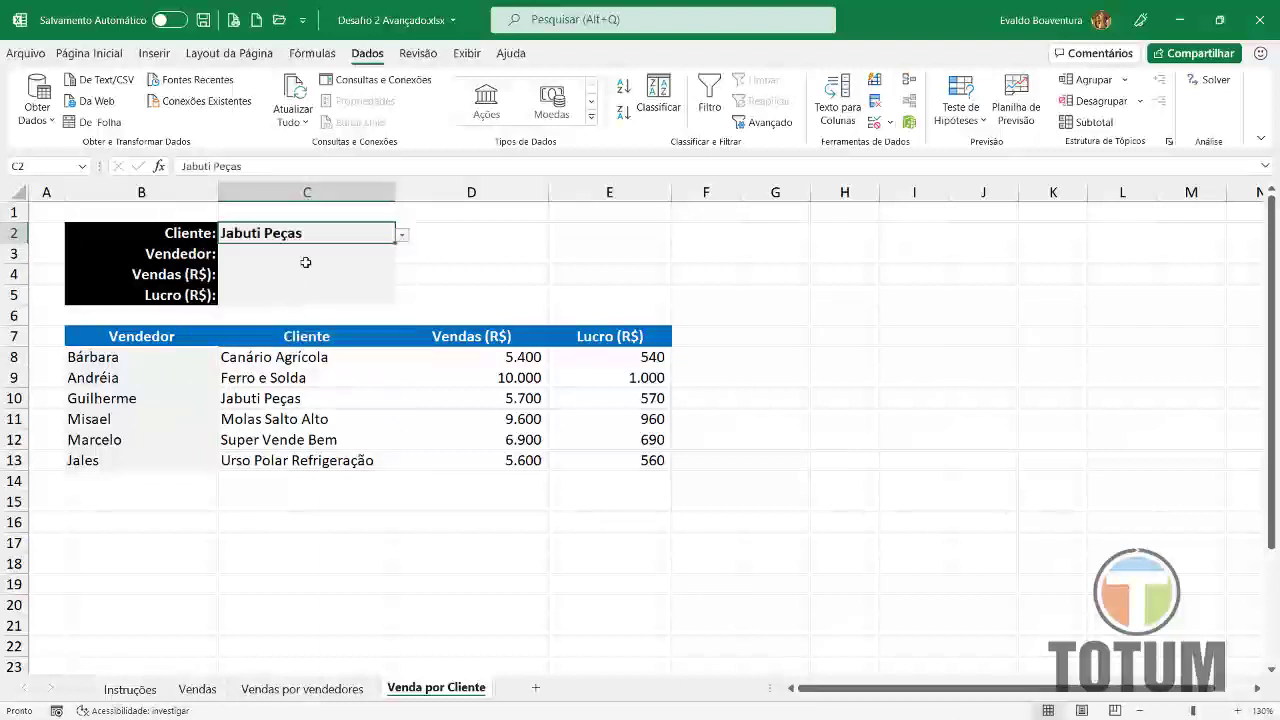
- Enter =ÍNDICE(B8:B13;4) in E3 as a trial lookup of the fourth seller and compare it with the Vendedor column
click(306, 259)
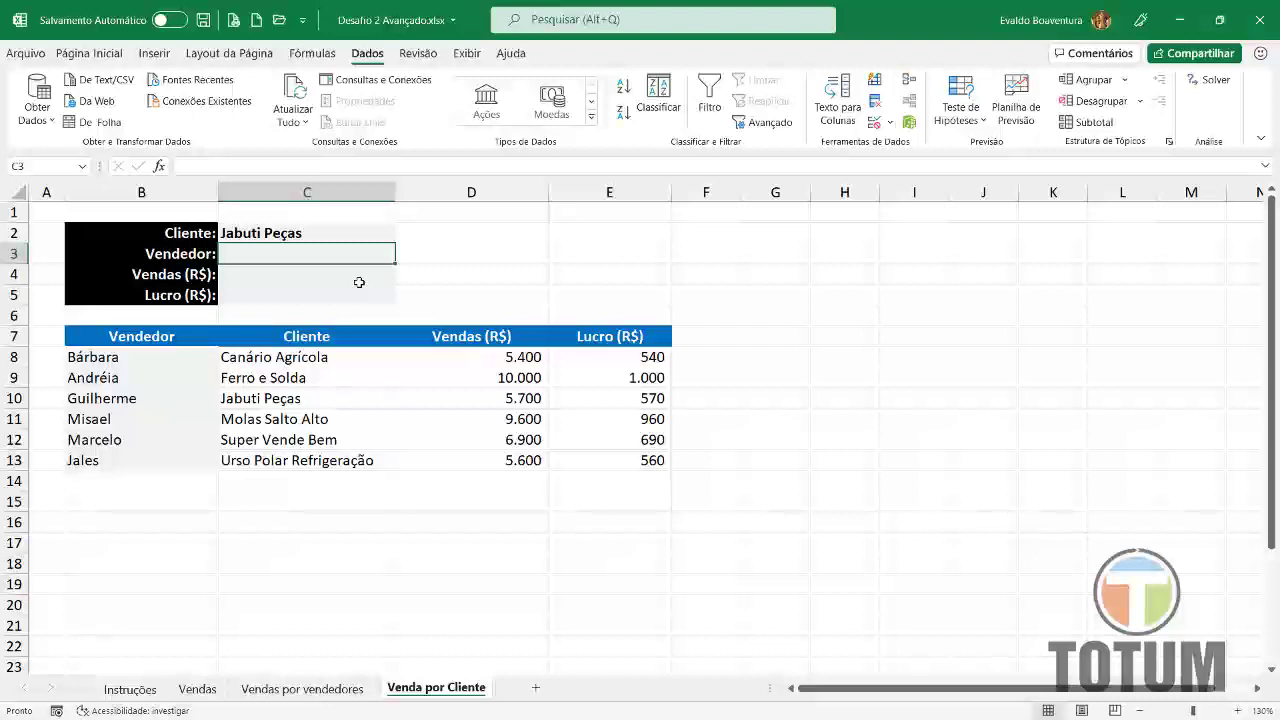
key(Right)
key(Right)
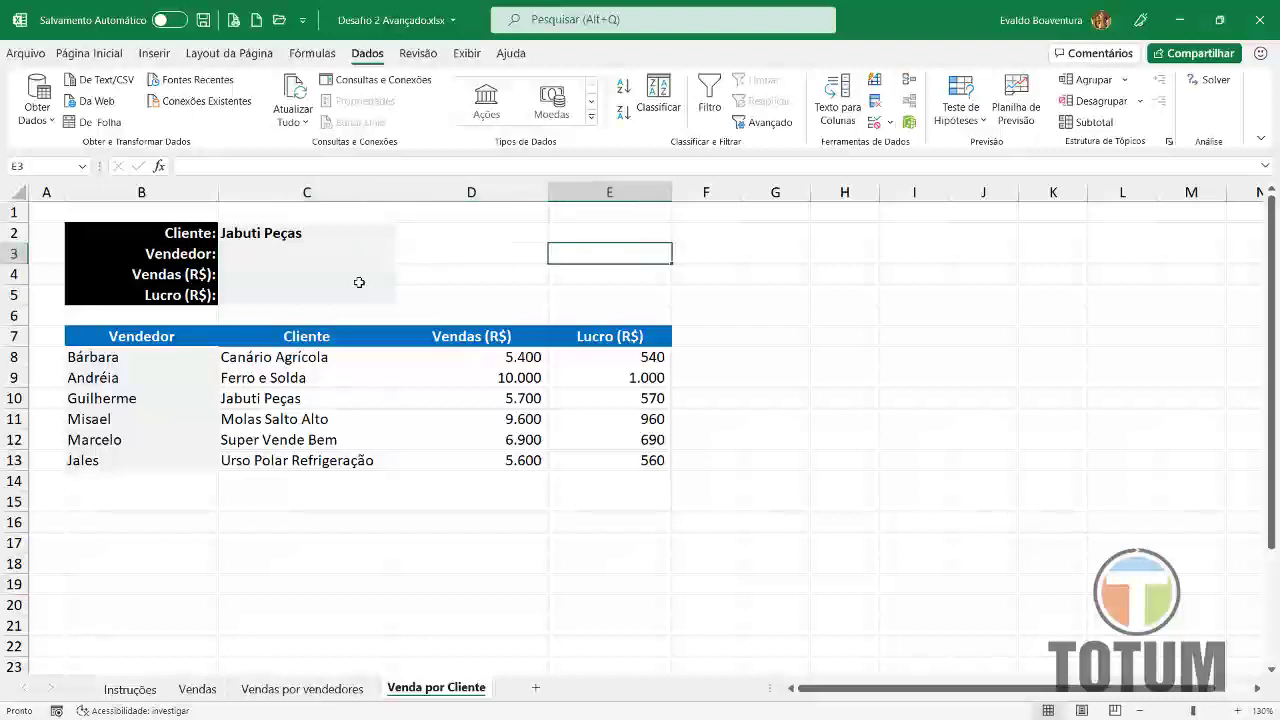
text(=ÍND)
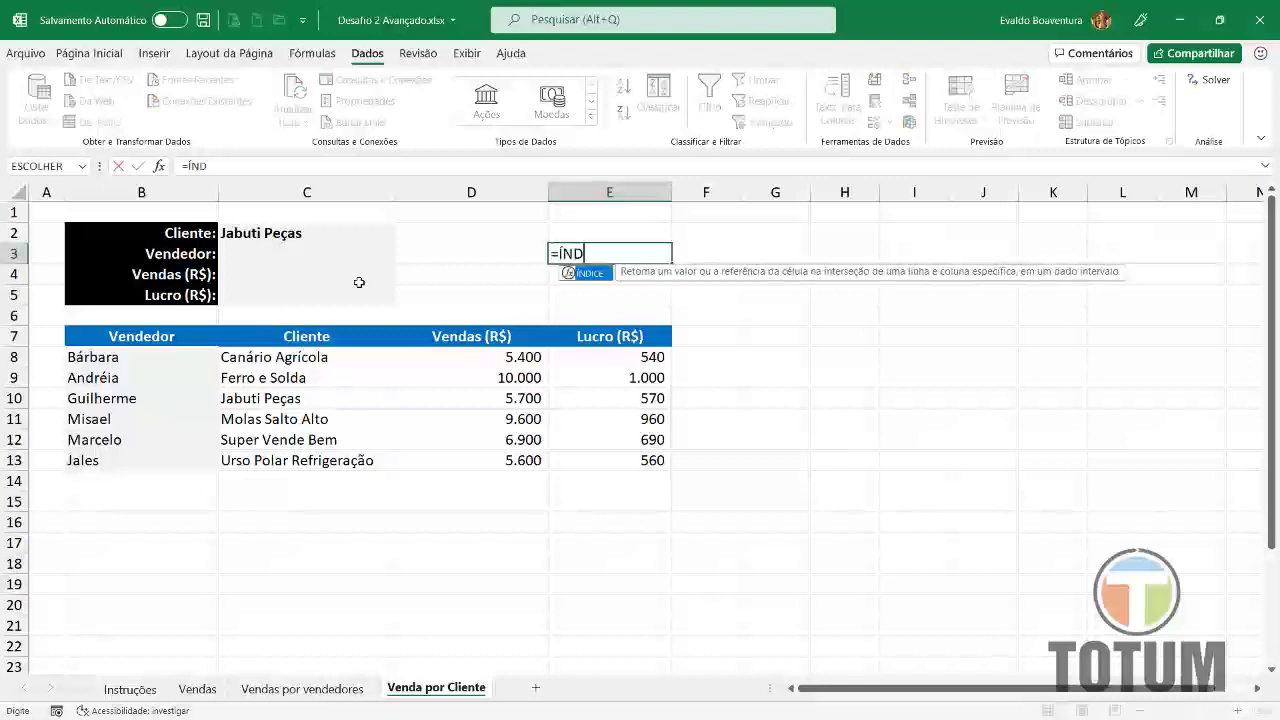
key(Tab)
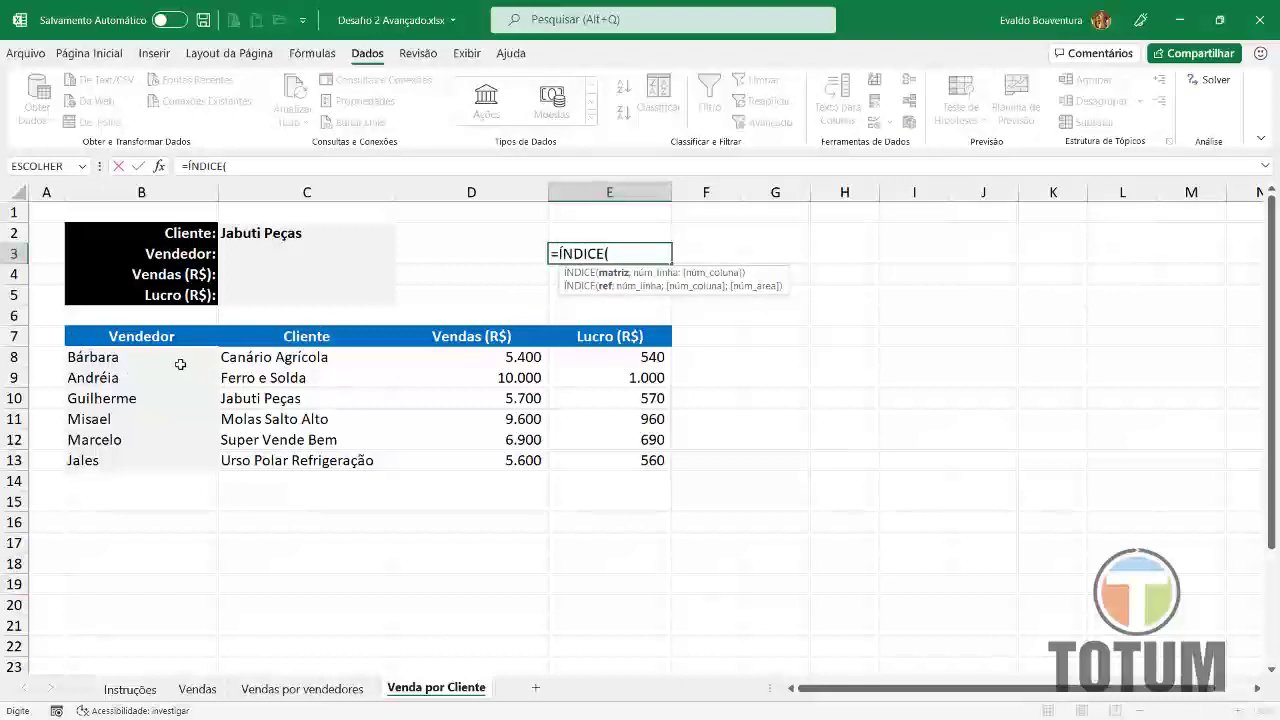
drag(175, 360, 161, 453)
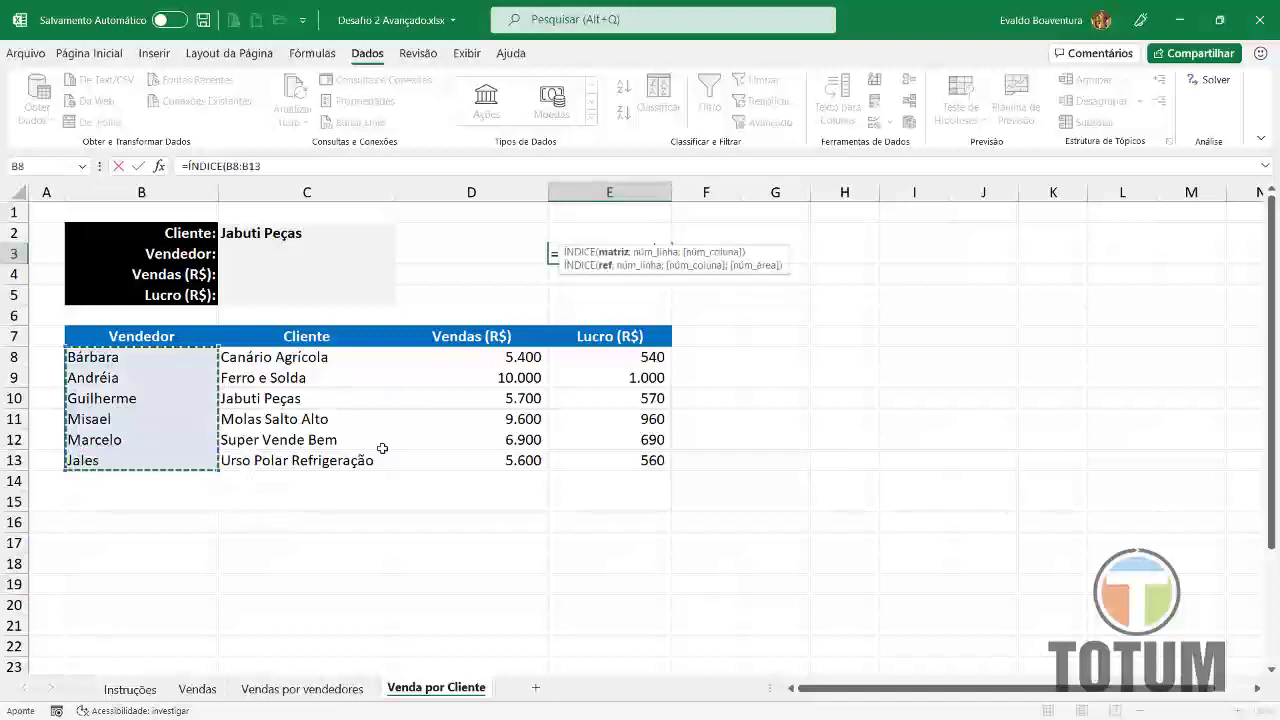
text(;)
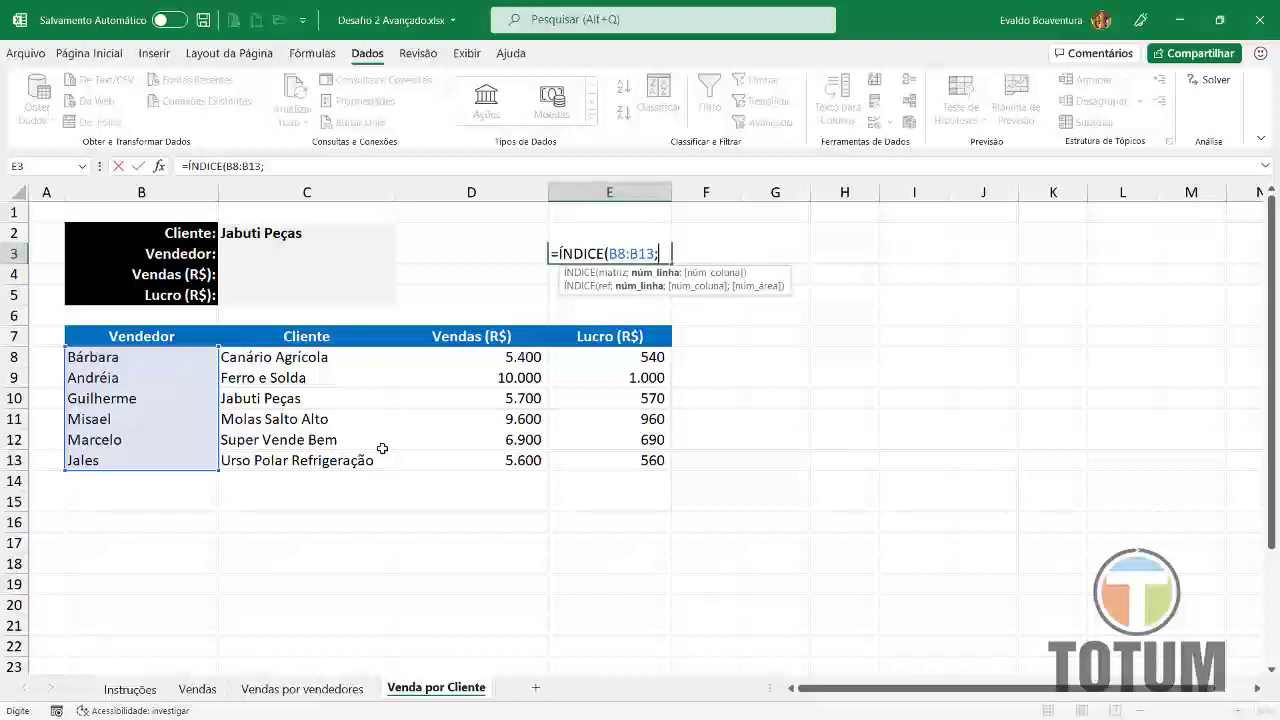
text(4))
key(Return)
key(Up)
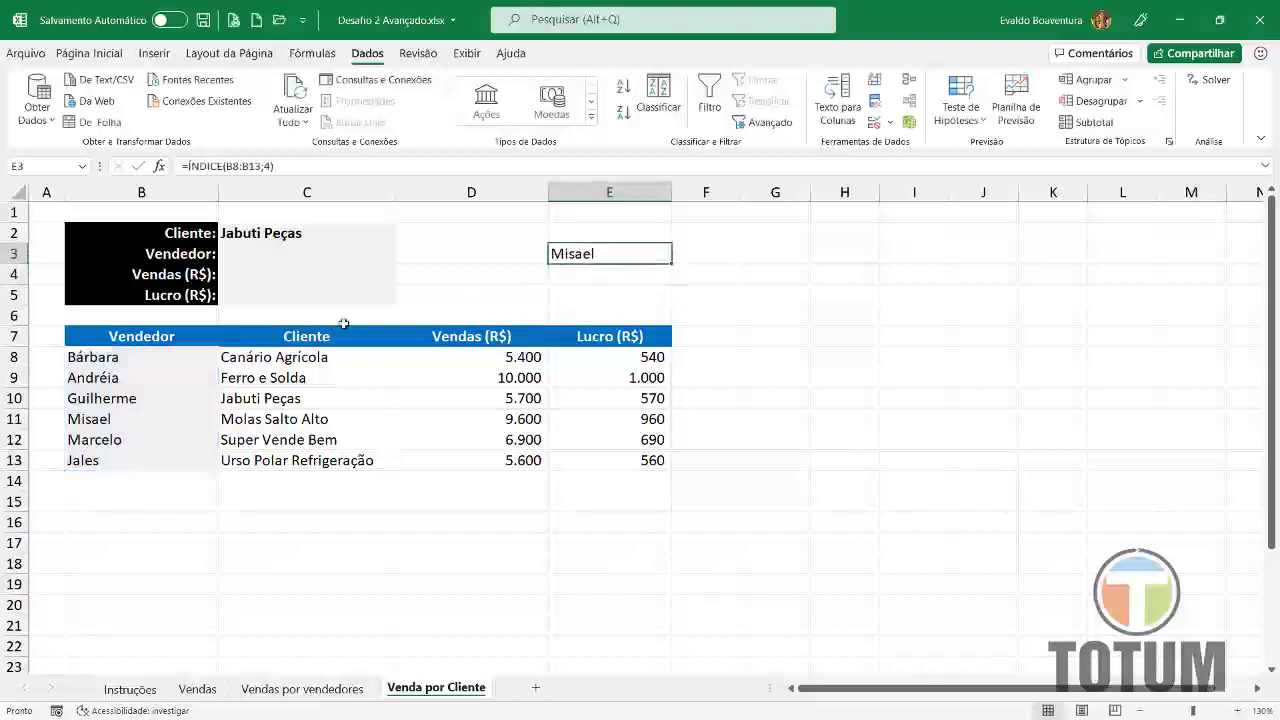
drag(104, 360, 124, 466)
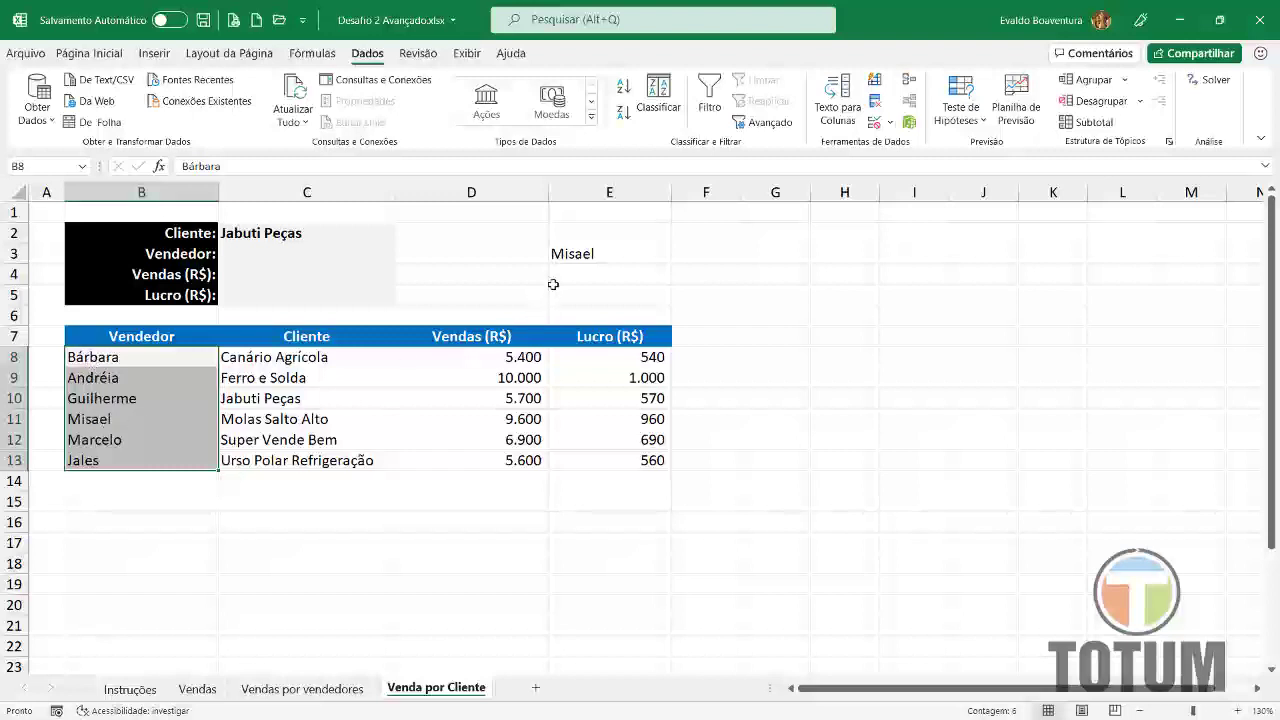
click(582, 254)
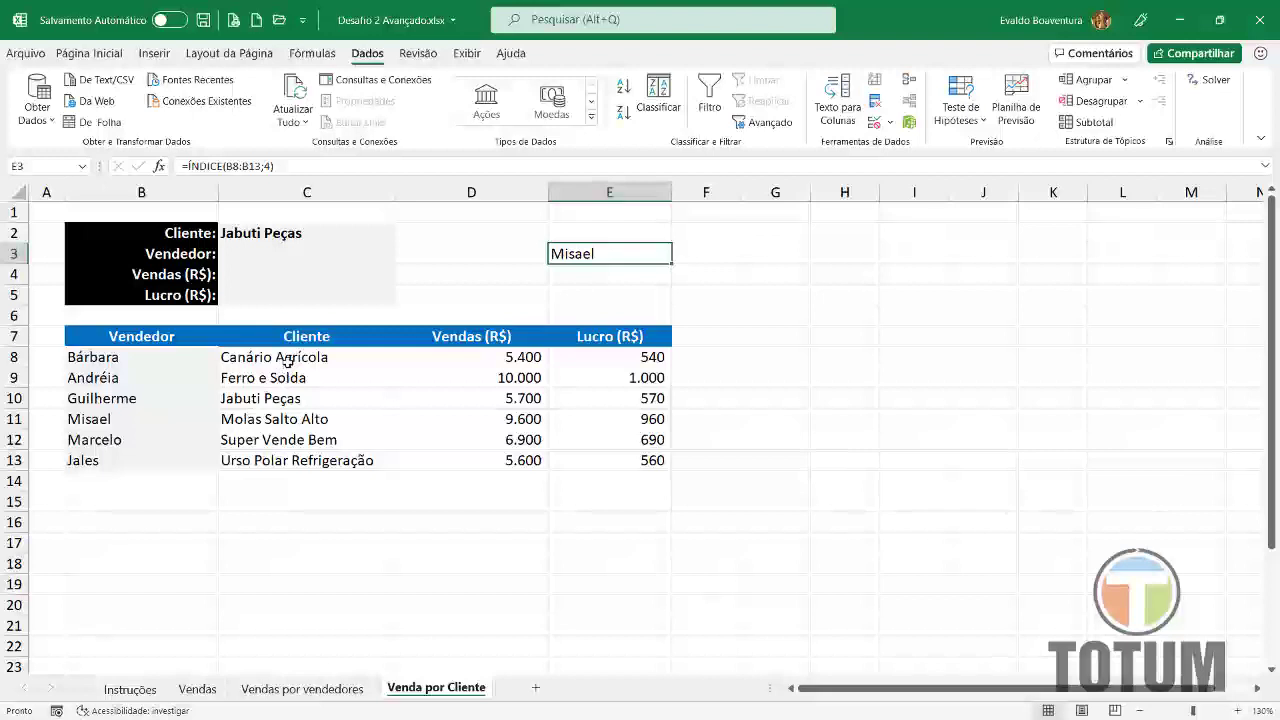
- Change the Cliente in C2 to Molas Salto Alto
click(586, 234)
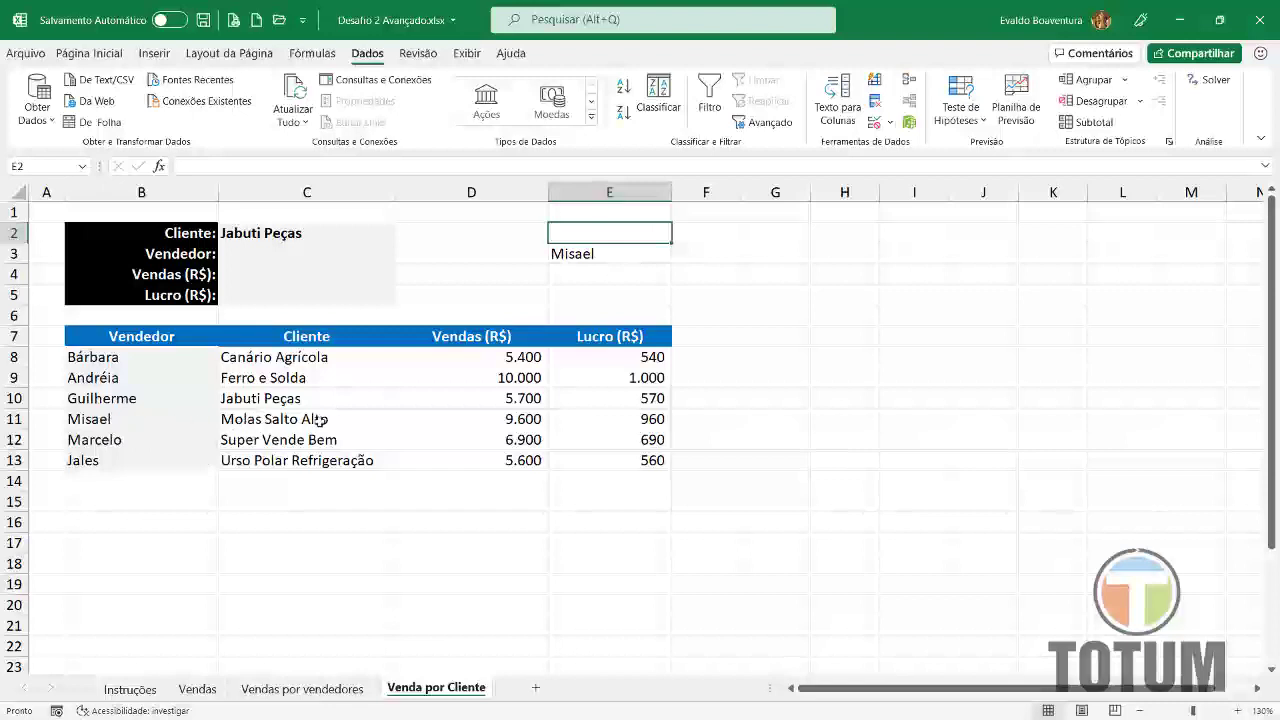
click(343, 232)
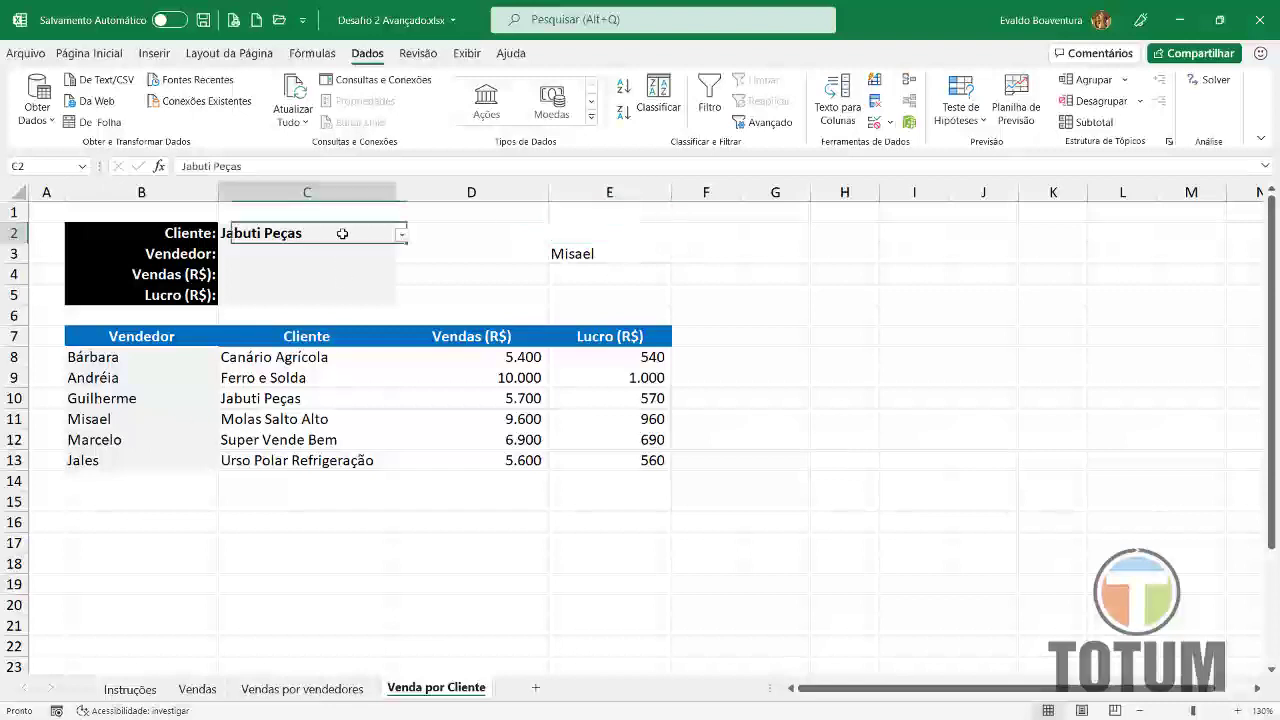
click(401, 235)
click(264, 298)
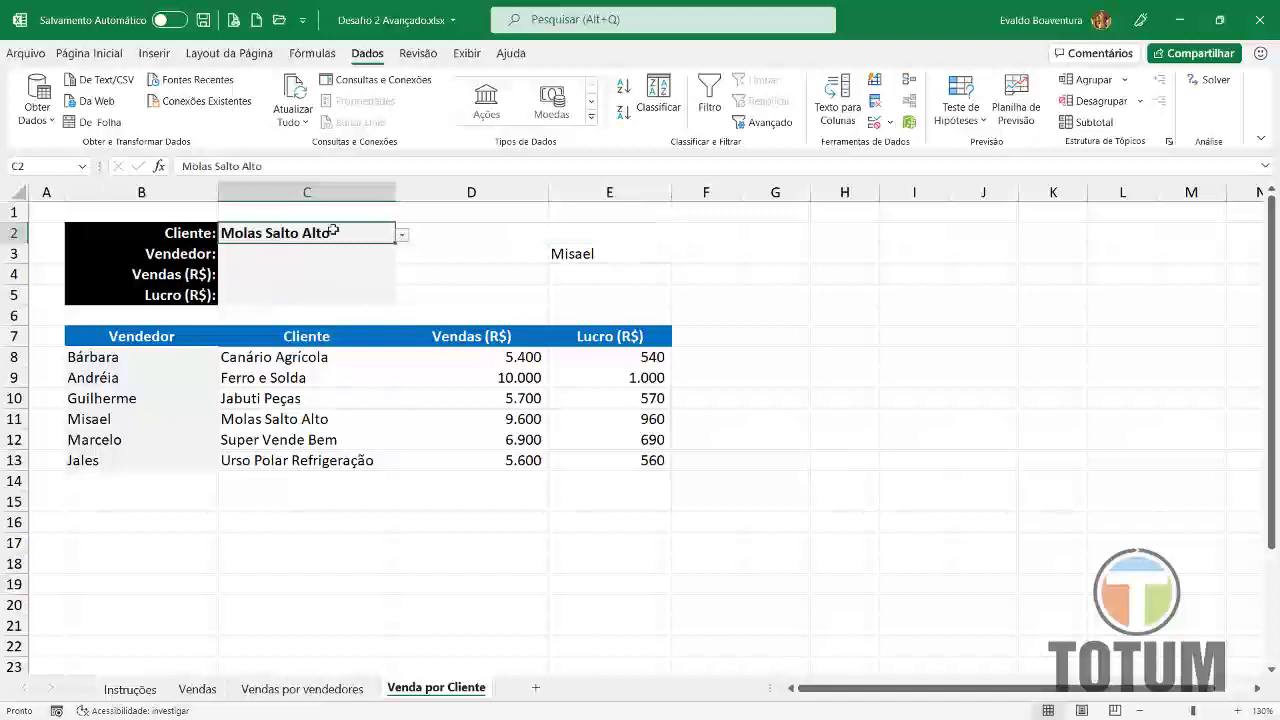
- Enter =CORRESP(C2;C8:C13;0) in E2 to find the selected client's position in the Cliente column
click(581, 235)
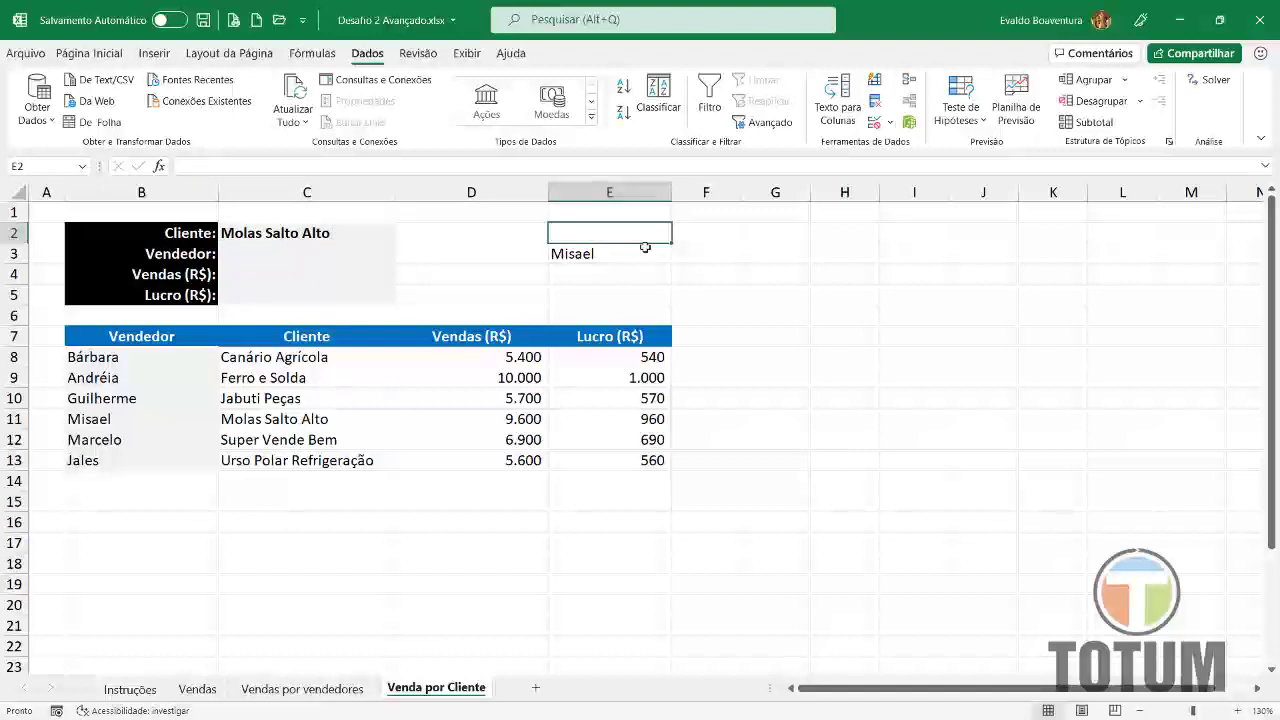
text(=)
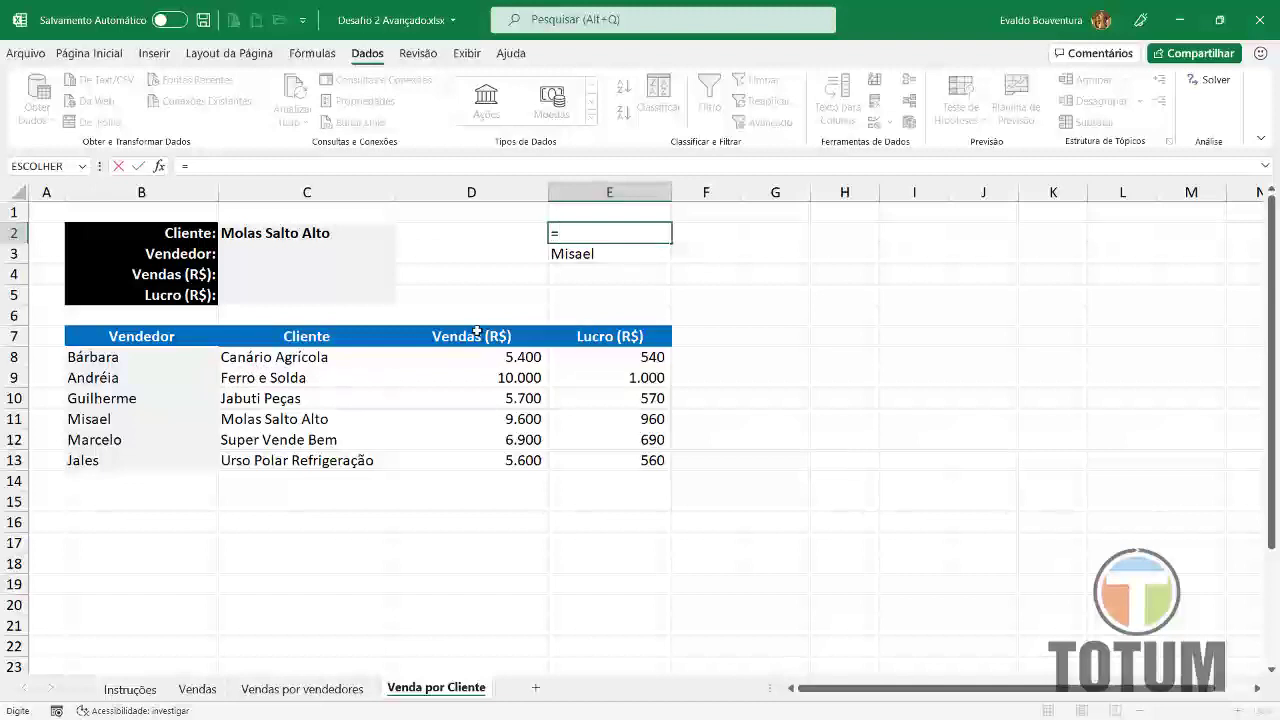
text(CORRESP()
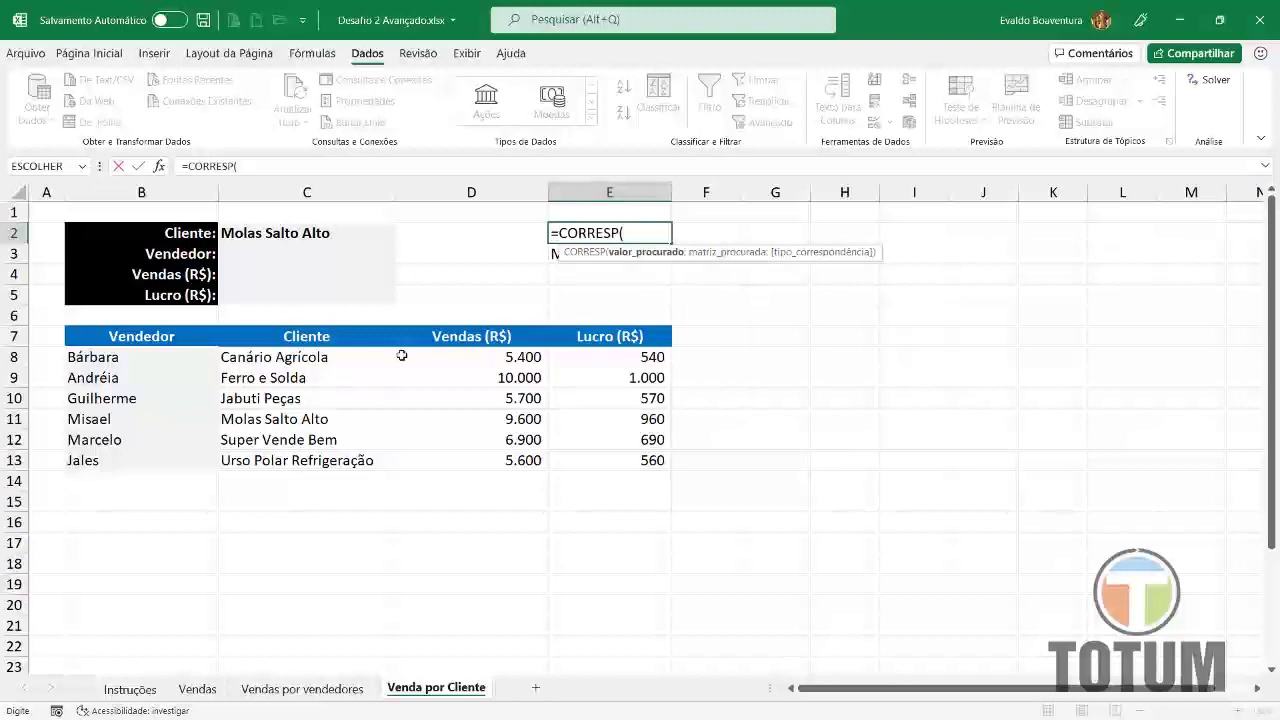
click(300, 240)
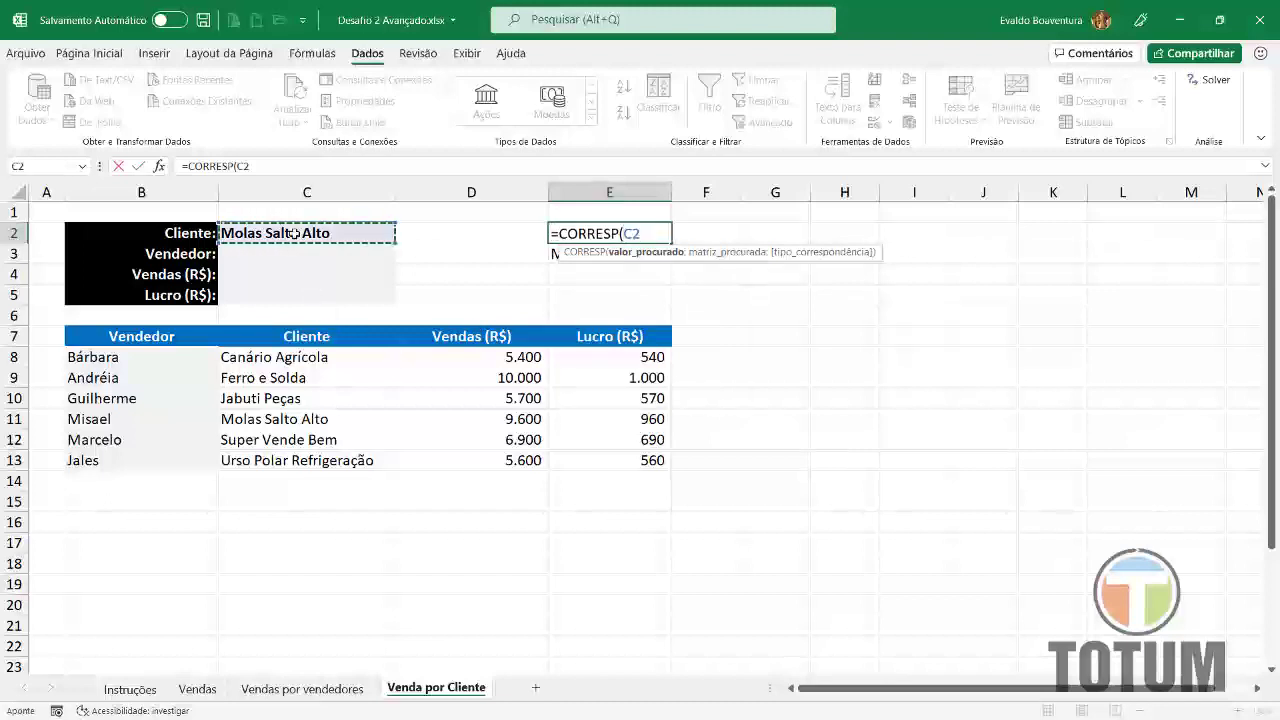
text(;)
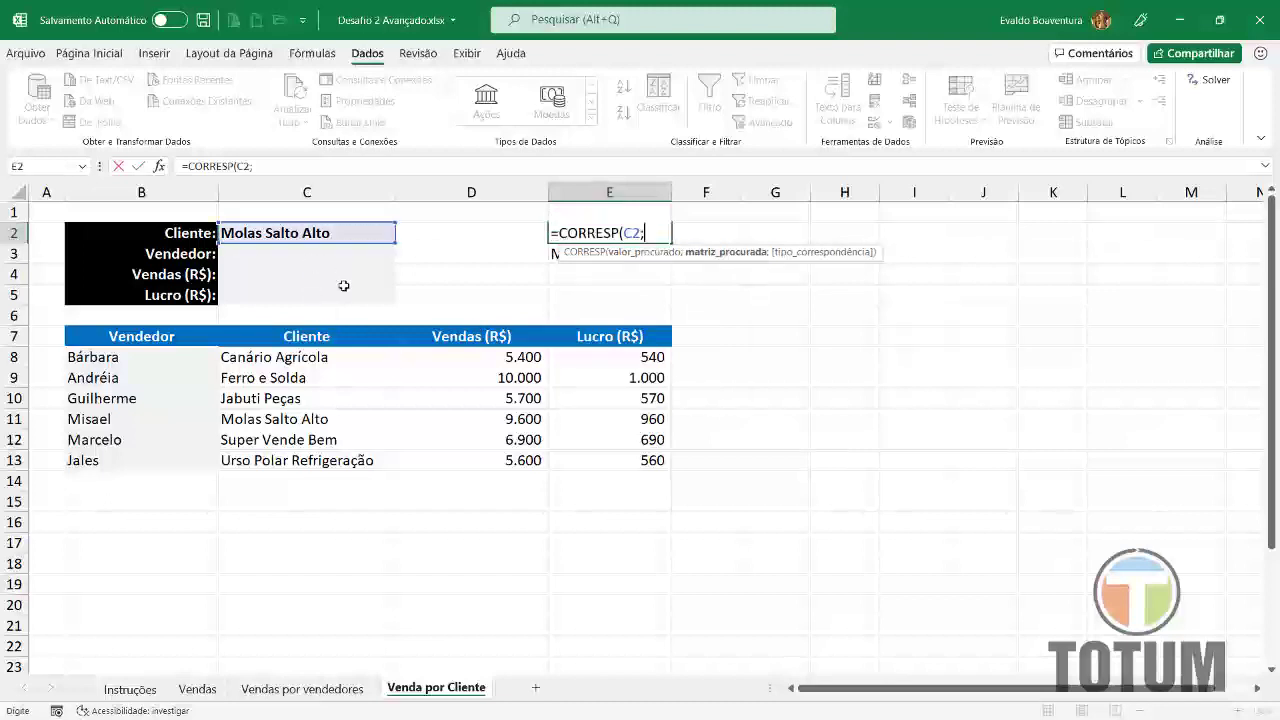
click(316, 356)
drag(314, 392, 385, 462)
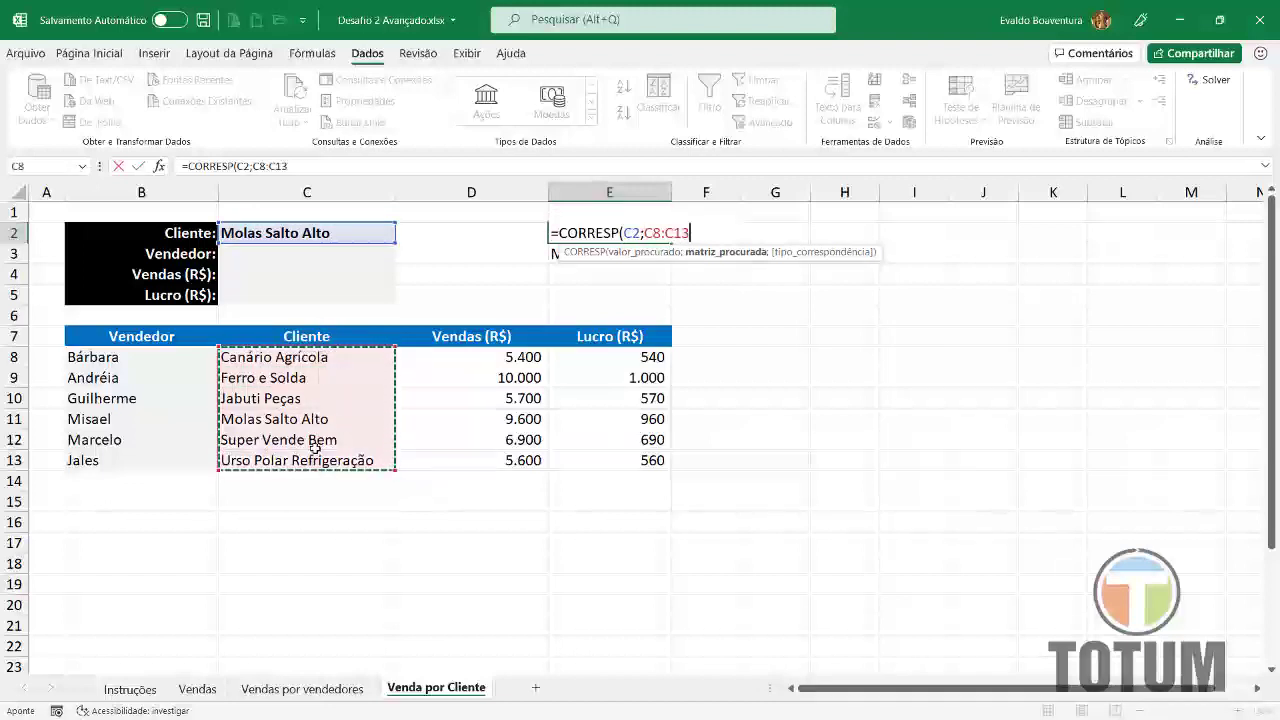
text(;)
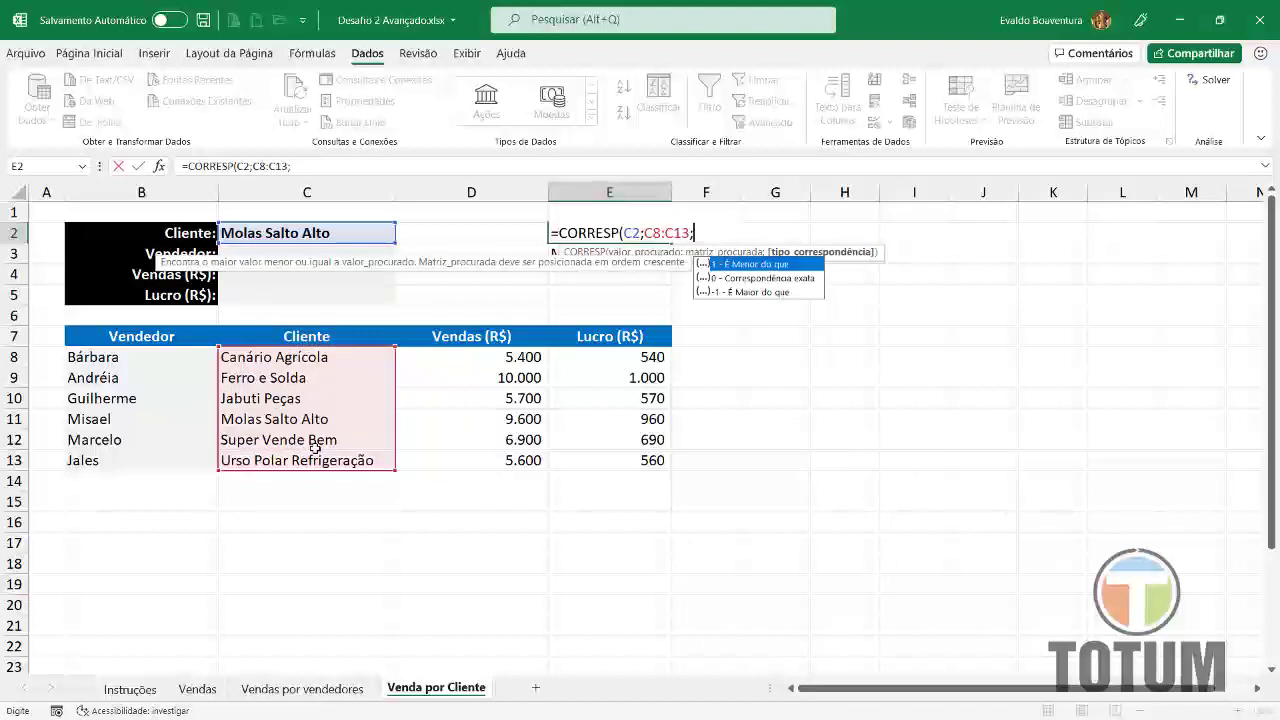
text(0))
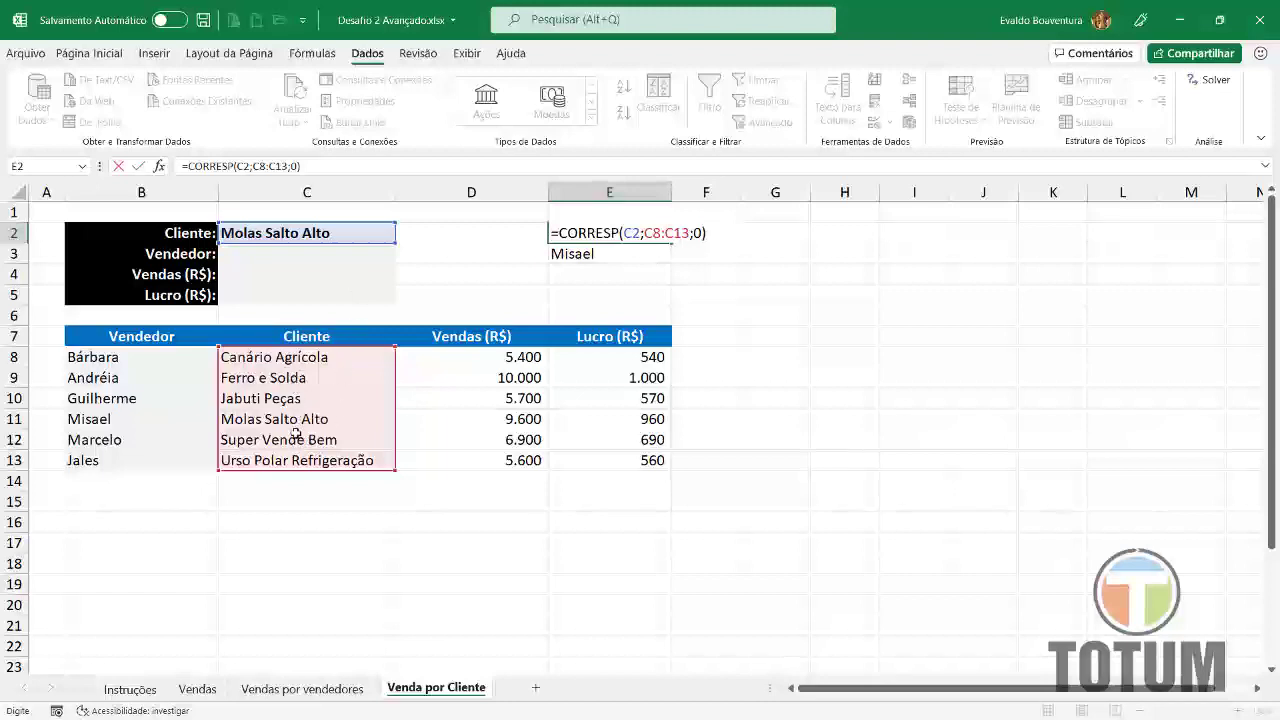
key(Return)
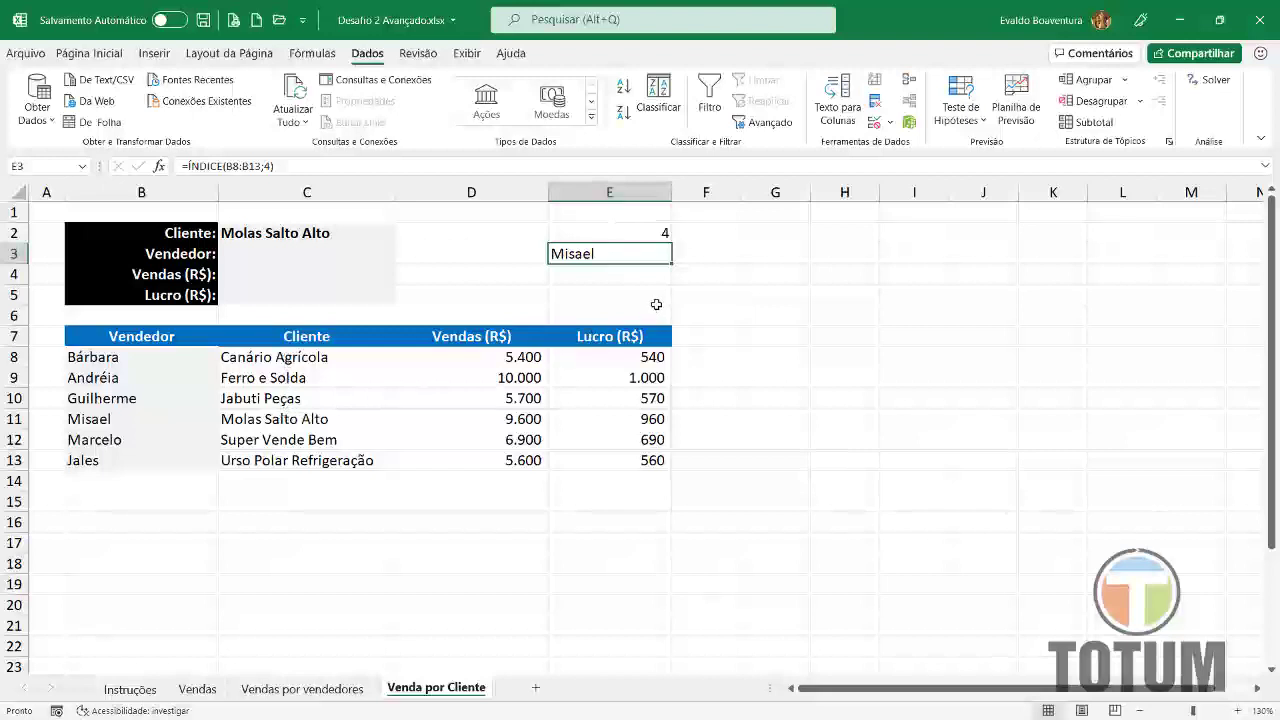
- Inspect the ÍNDICE formula in E3 and the CORRESP formula in E2 without changing them
double_click(651, 248)
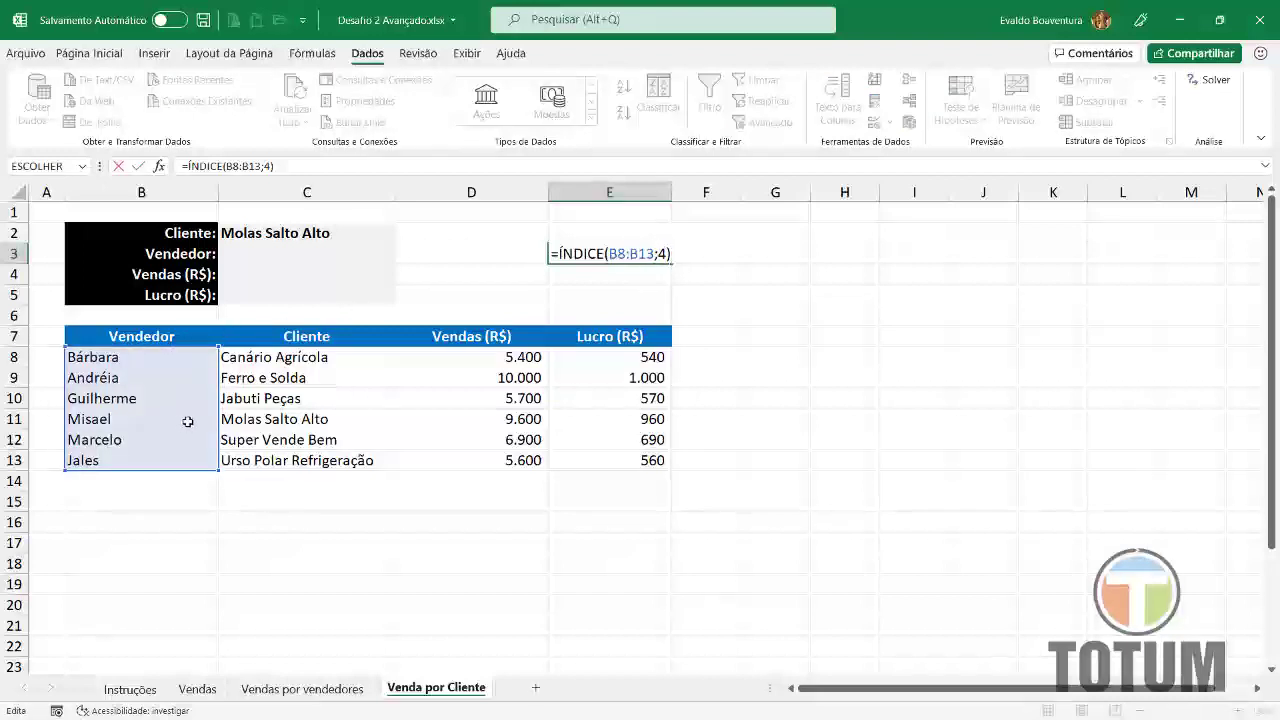
key(ctrl+Return)
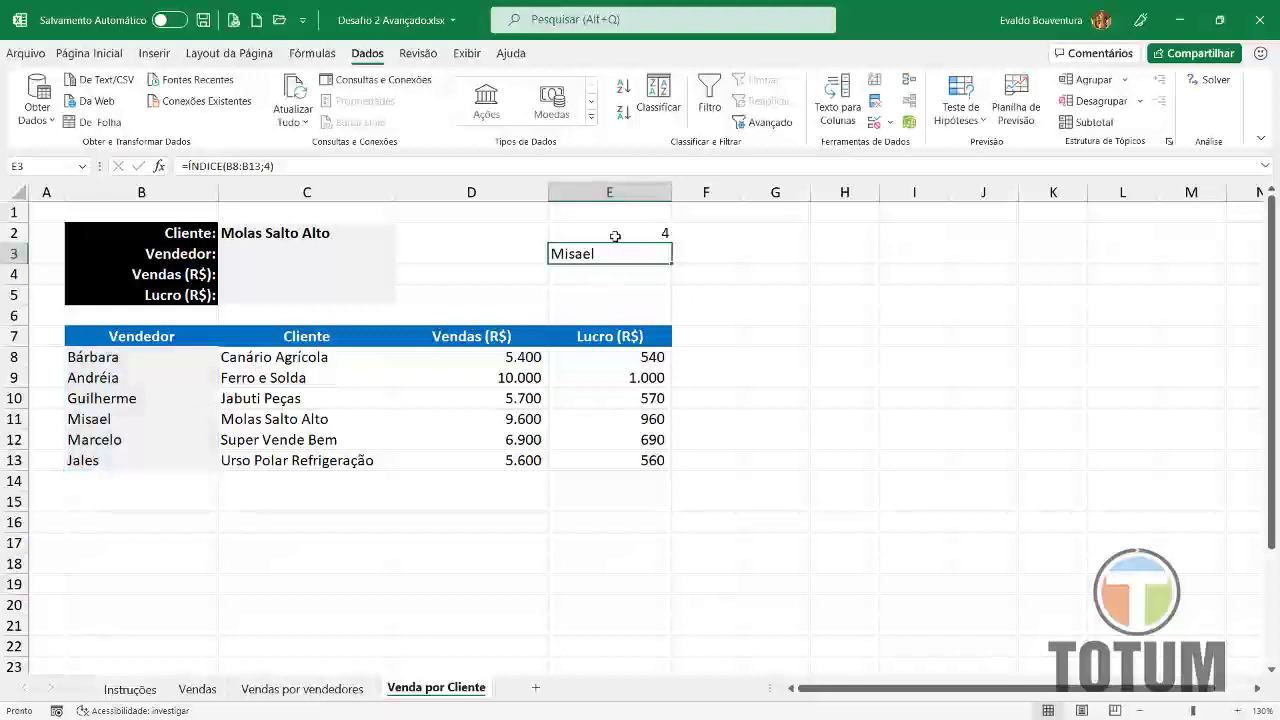
click(616, 233)
key(F2)
key(Escape)
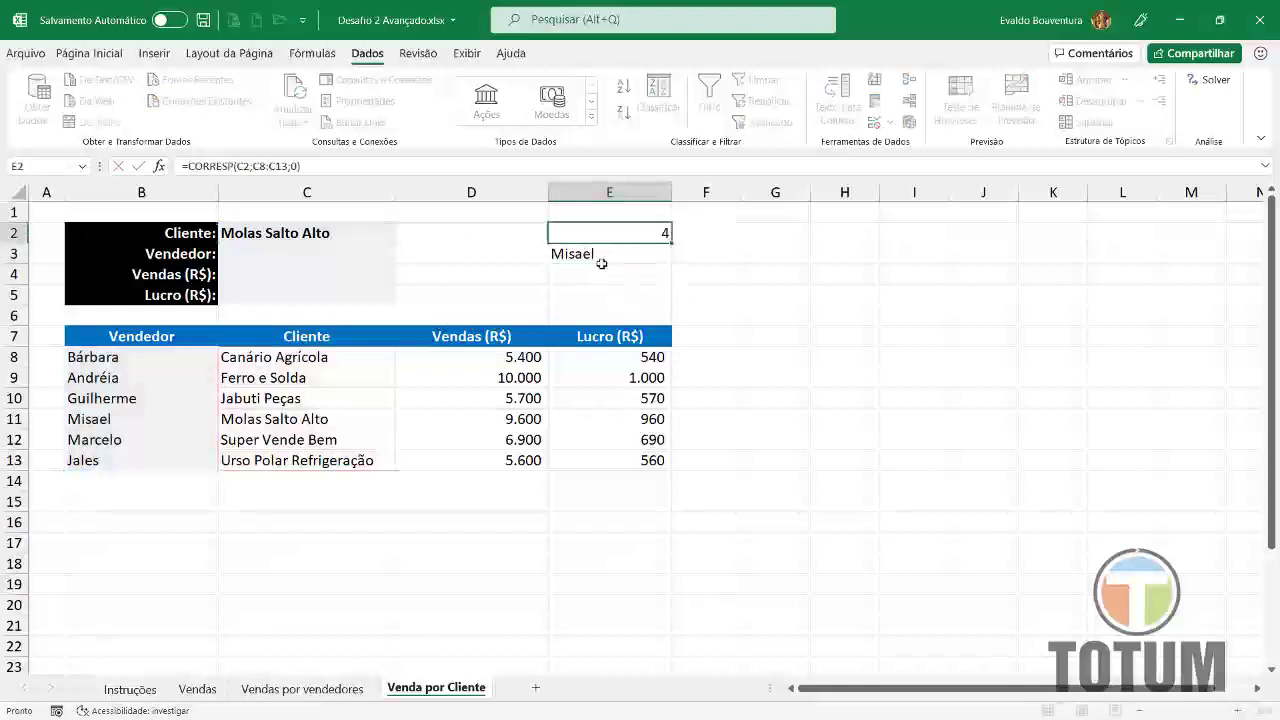
click(605, 257)
key(F2)
key(Escape)
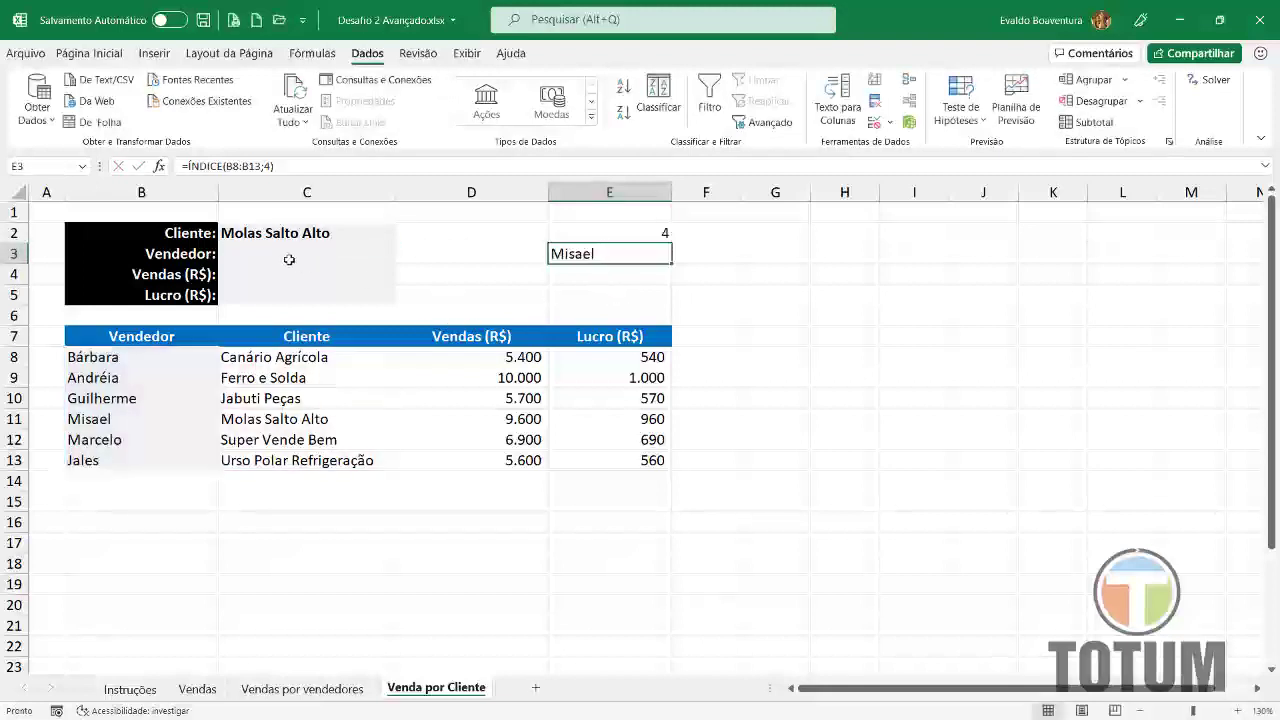
- Enter =CORRESP(C2;C8:C13) in the Vendedor cell C3 and clear the trial CORRESP formula from E2
click(289, 259)
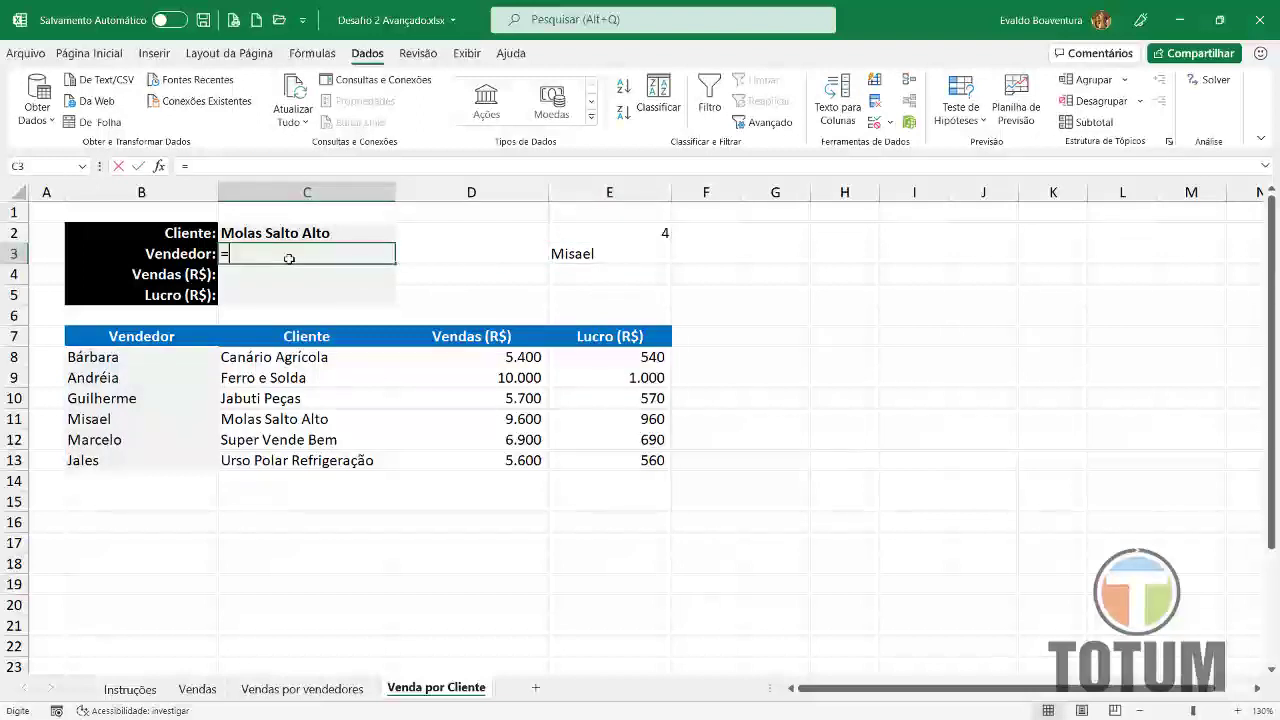
text(=CORRESP)
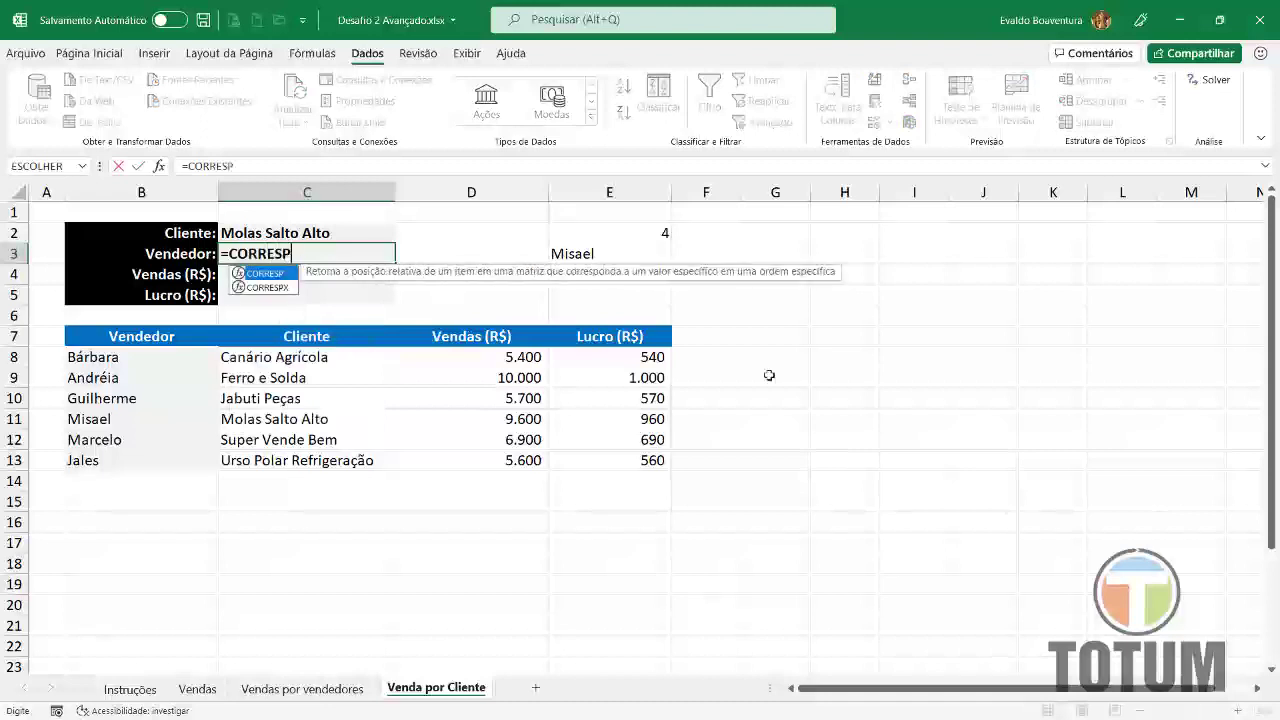
text(()
click(316, 234)
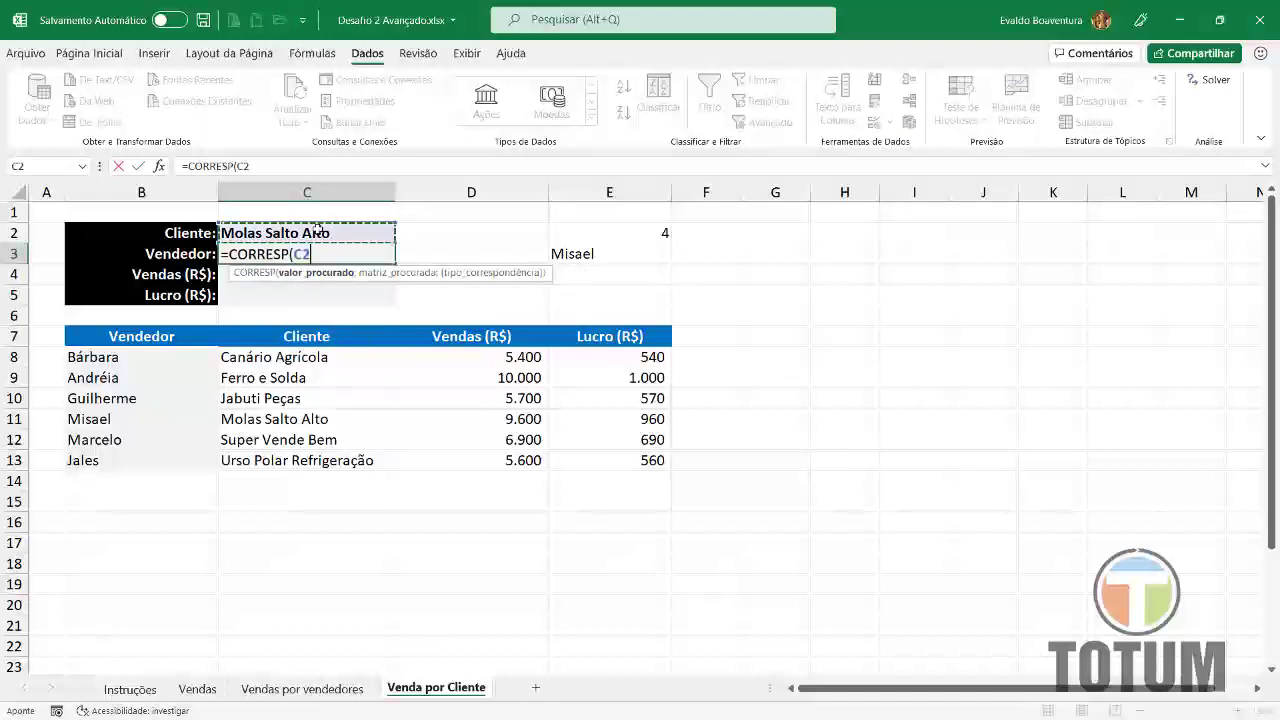
text(;)
drag(295, 356, 300, 460)
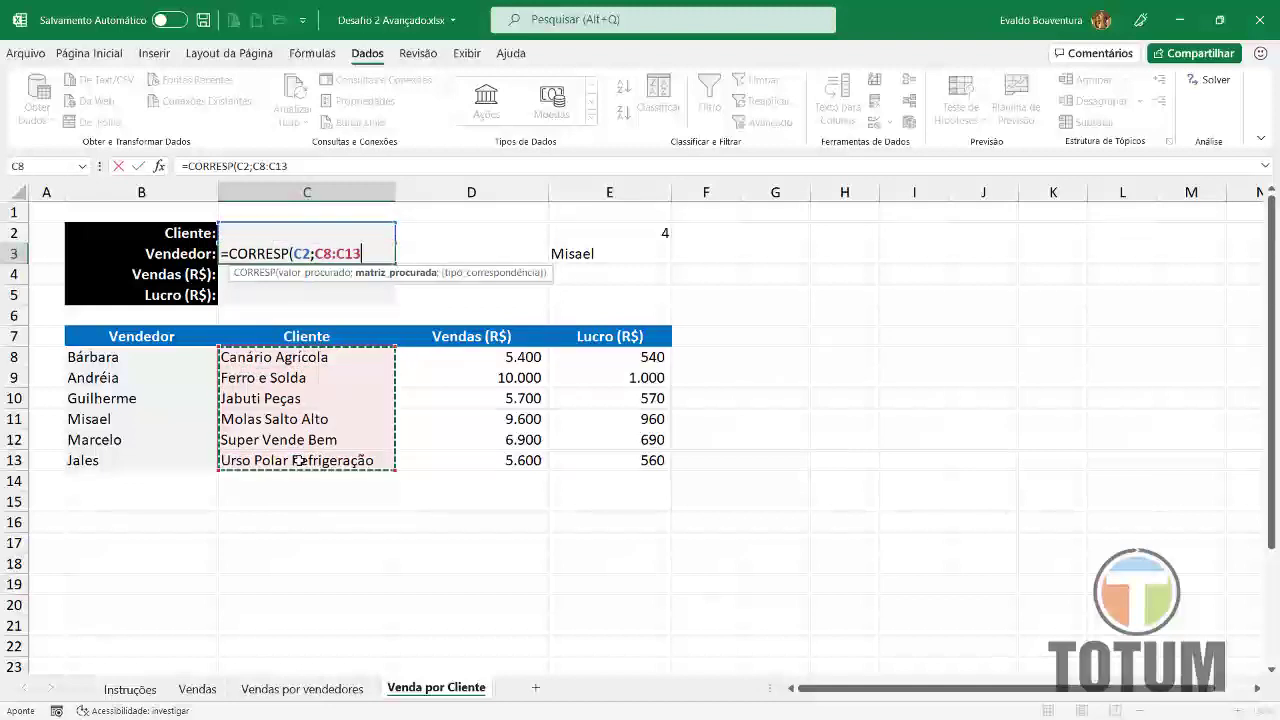
text())
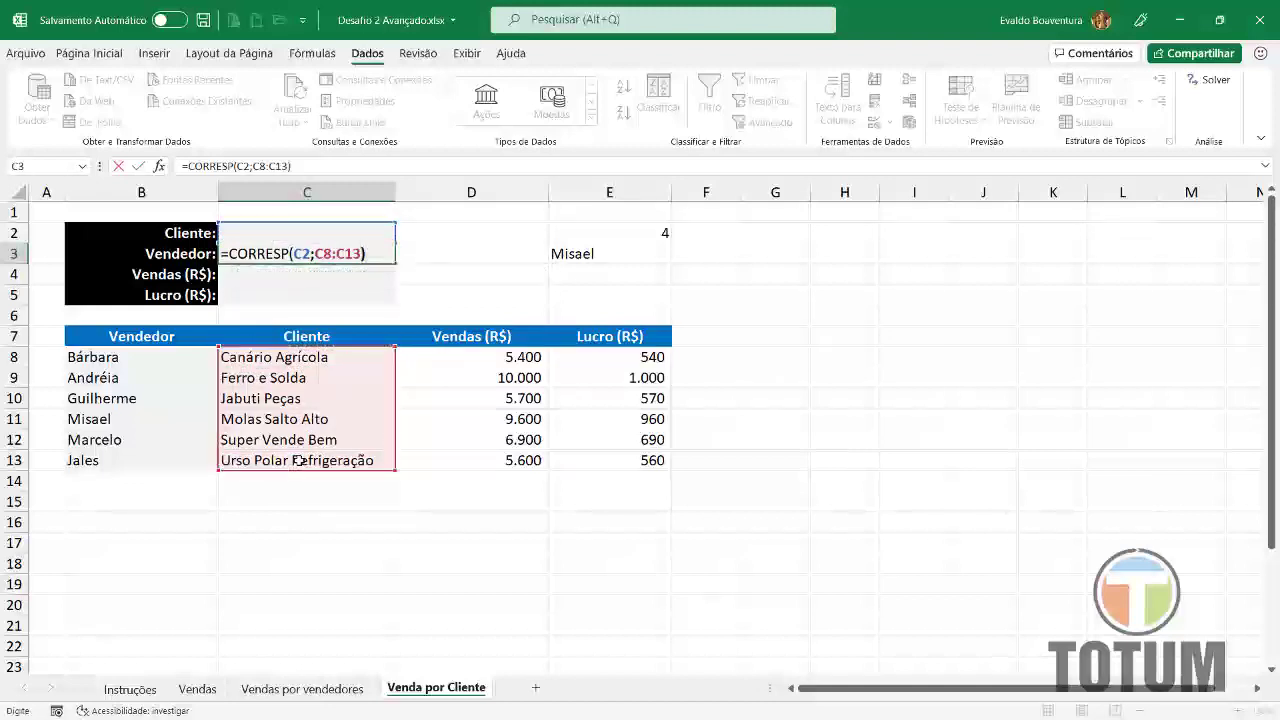
key(Return)
key(Up)
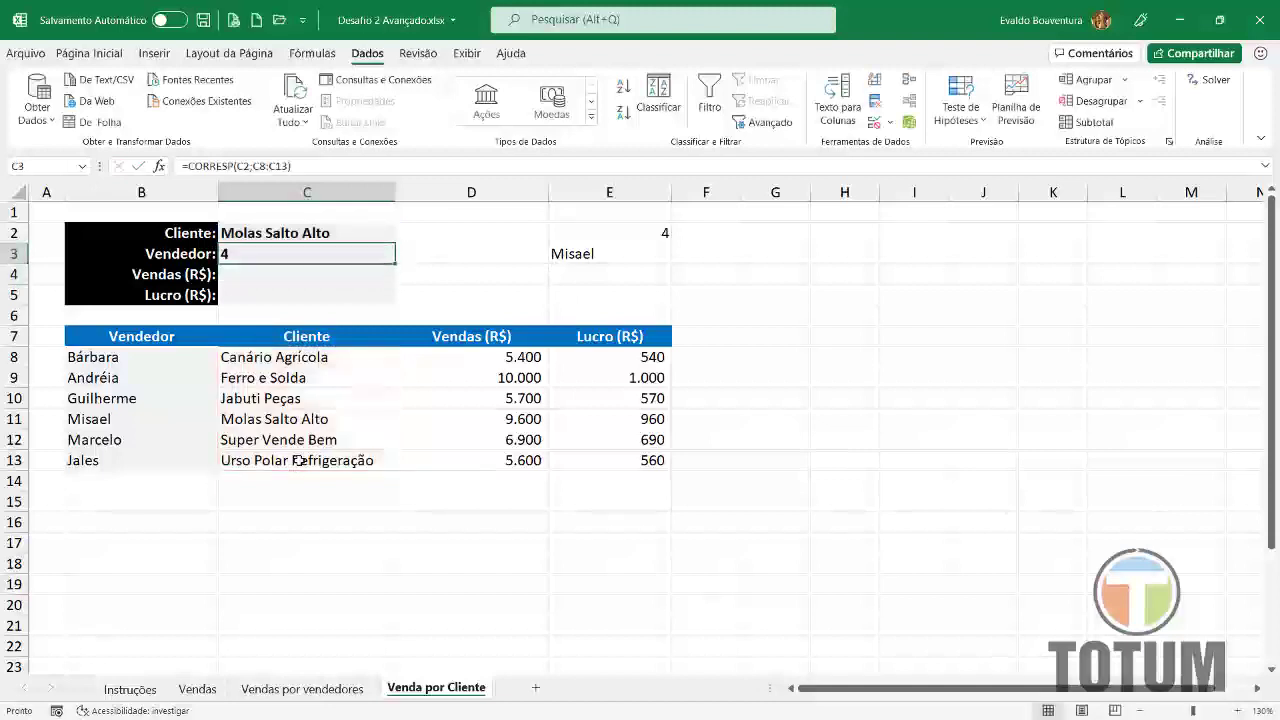
click(637, 235)
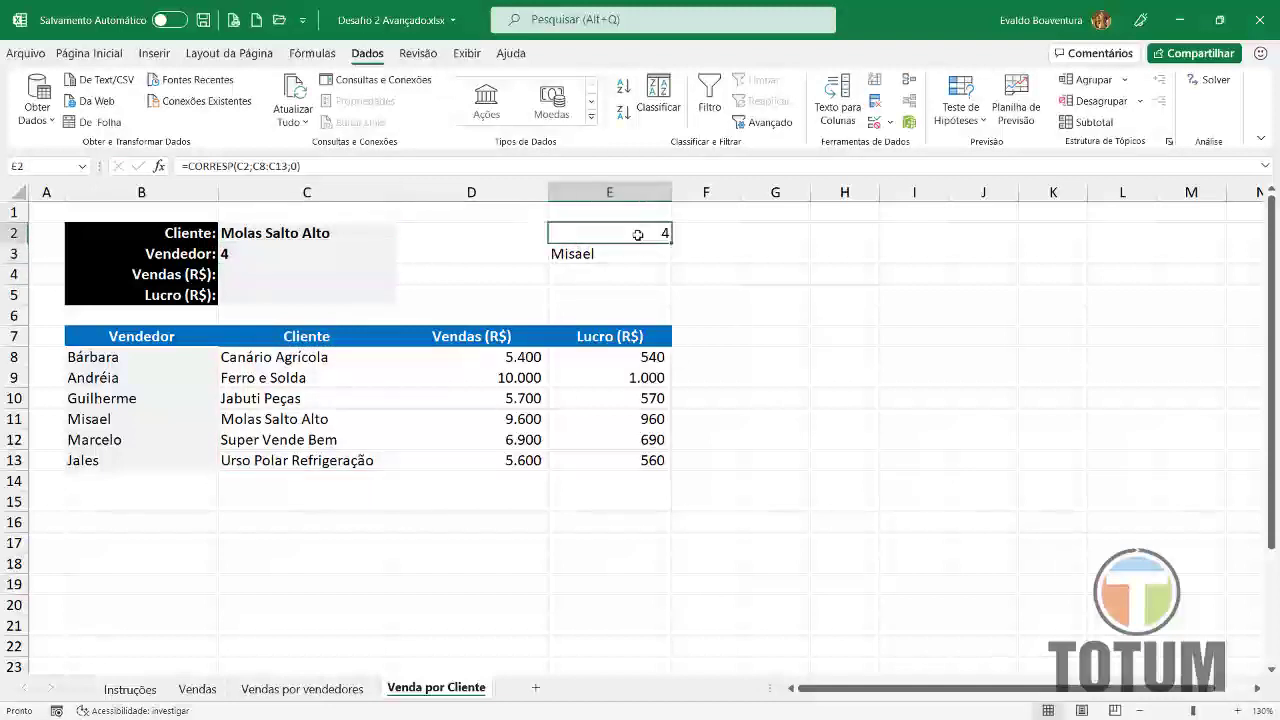
key(Delete)
- Nest the CORRESP in C3 inside an ÍNDICE over the Vendedor column, making it =ÍNDICE(B8:B13;CORRESP(C2;C8:C13))
click(262, 258)
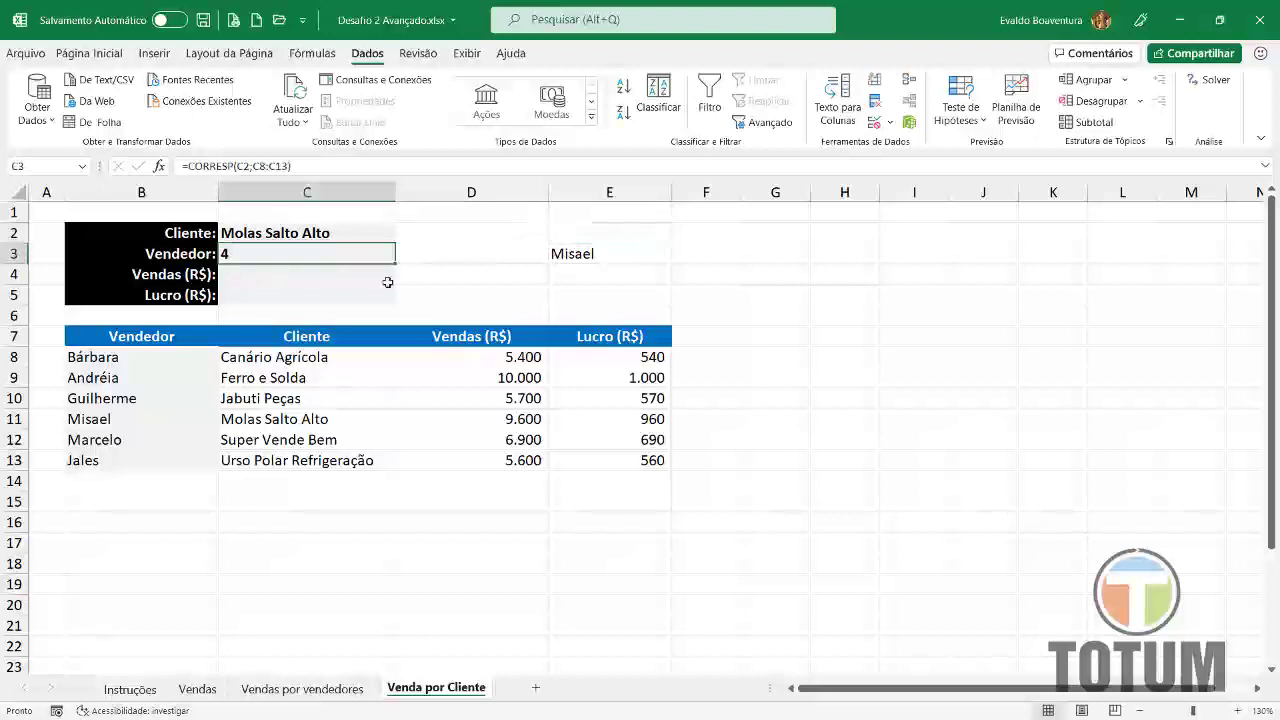
key(F2)
key(Left)
key(Left)
key(Left)
key(Left)
key(Left)
key(Left)
key(Left)
key(Left)
key(Left)
key(Left)
key(Left)
key(Left)
key(Left)
key(Left)
key(Left)
key(Left)
key(Left)
key(Left)
key(Left)
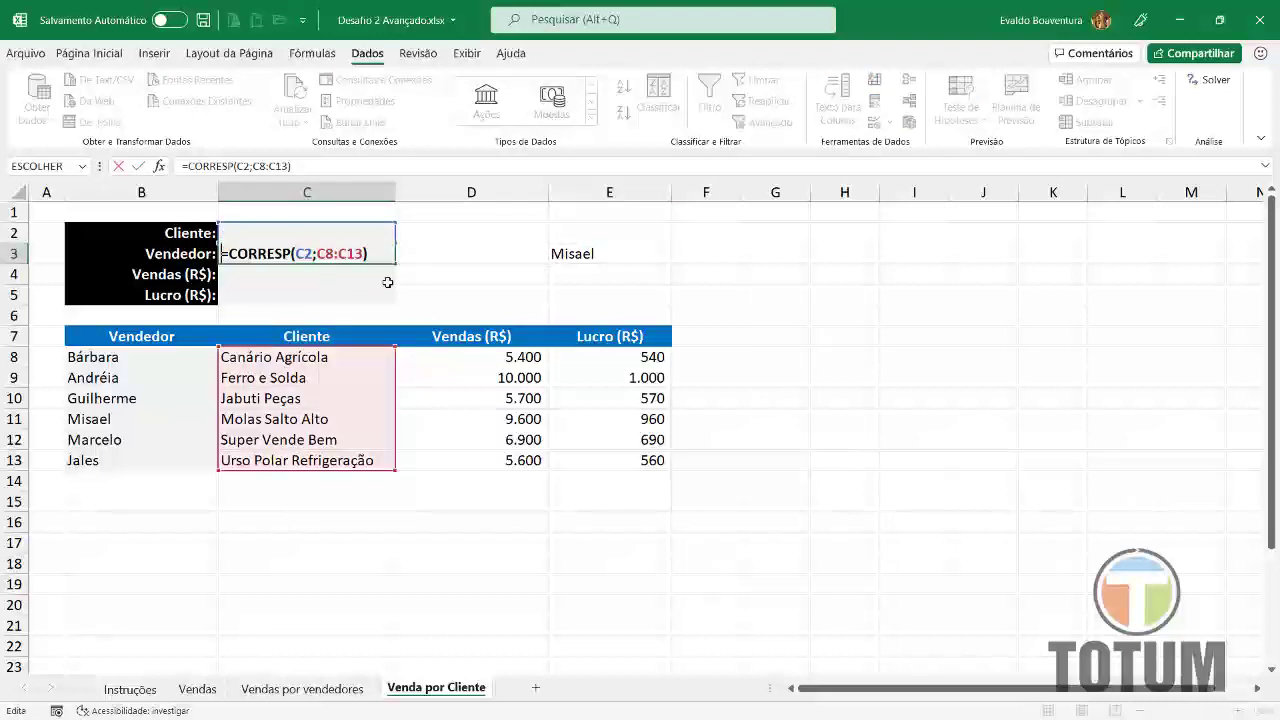
text(ÍN)
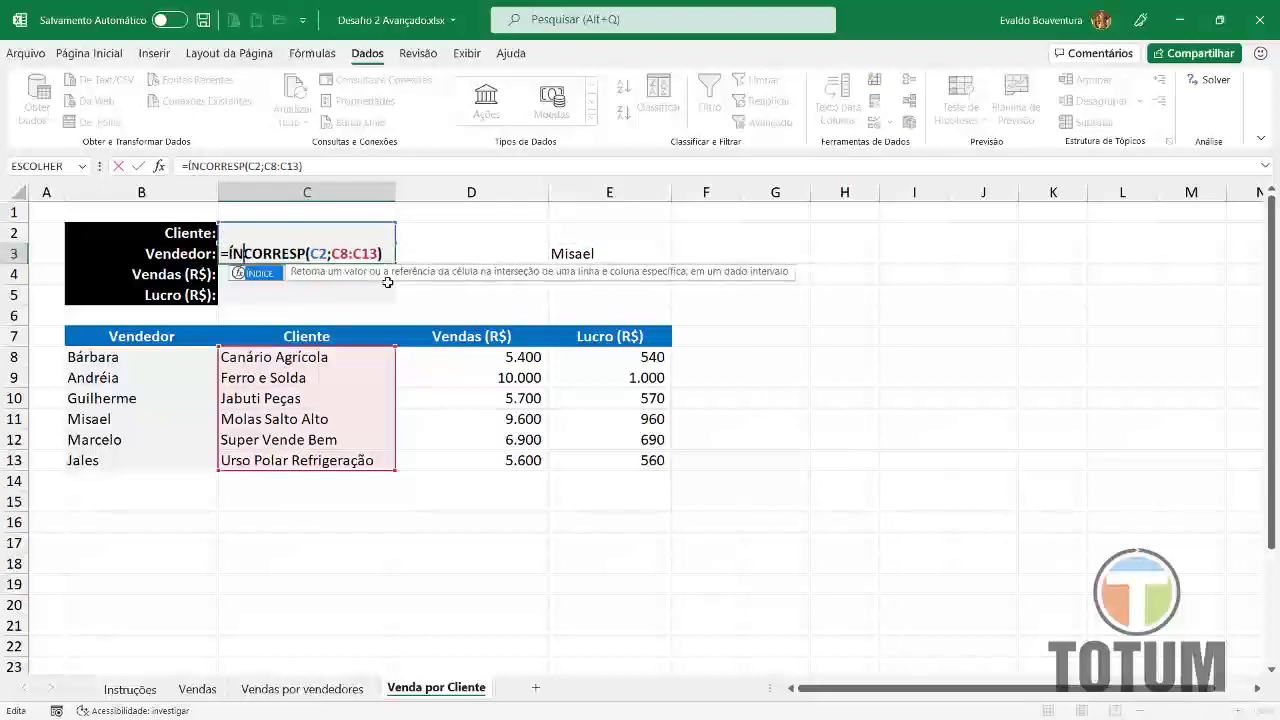
text(DICE()
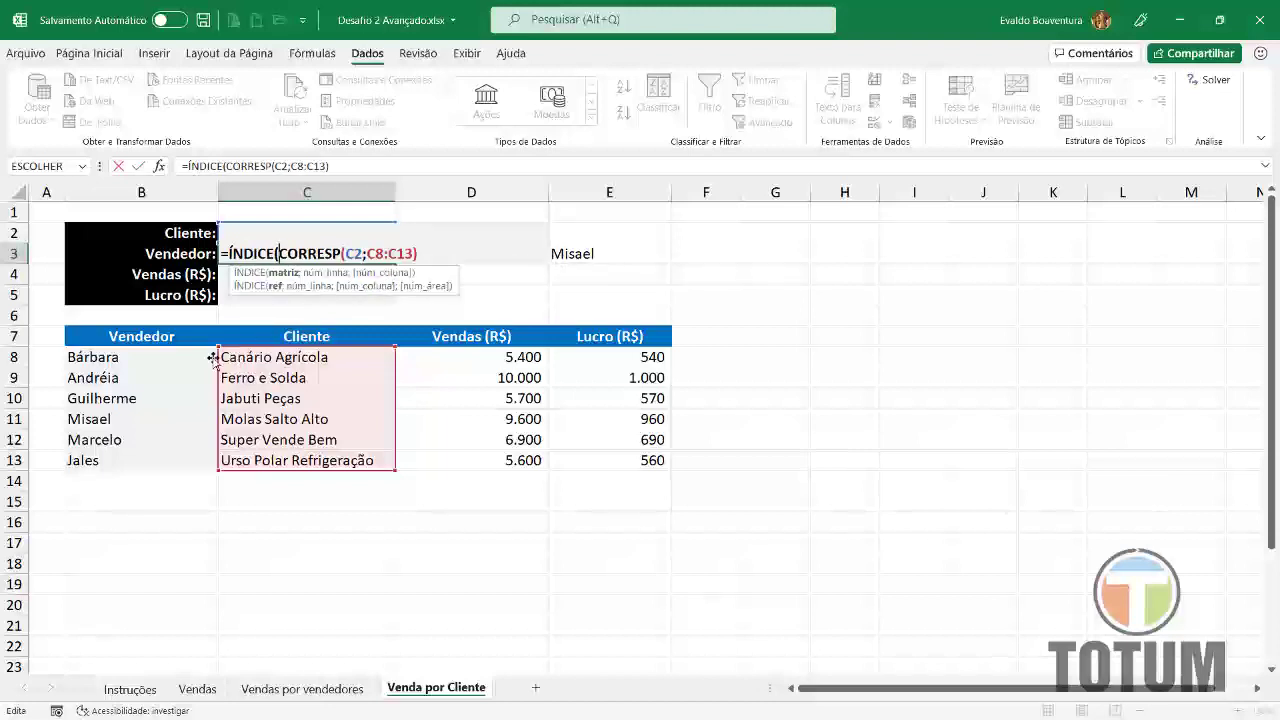
drag(152, 356, 154, 461)
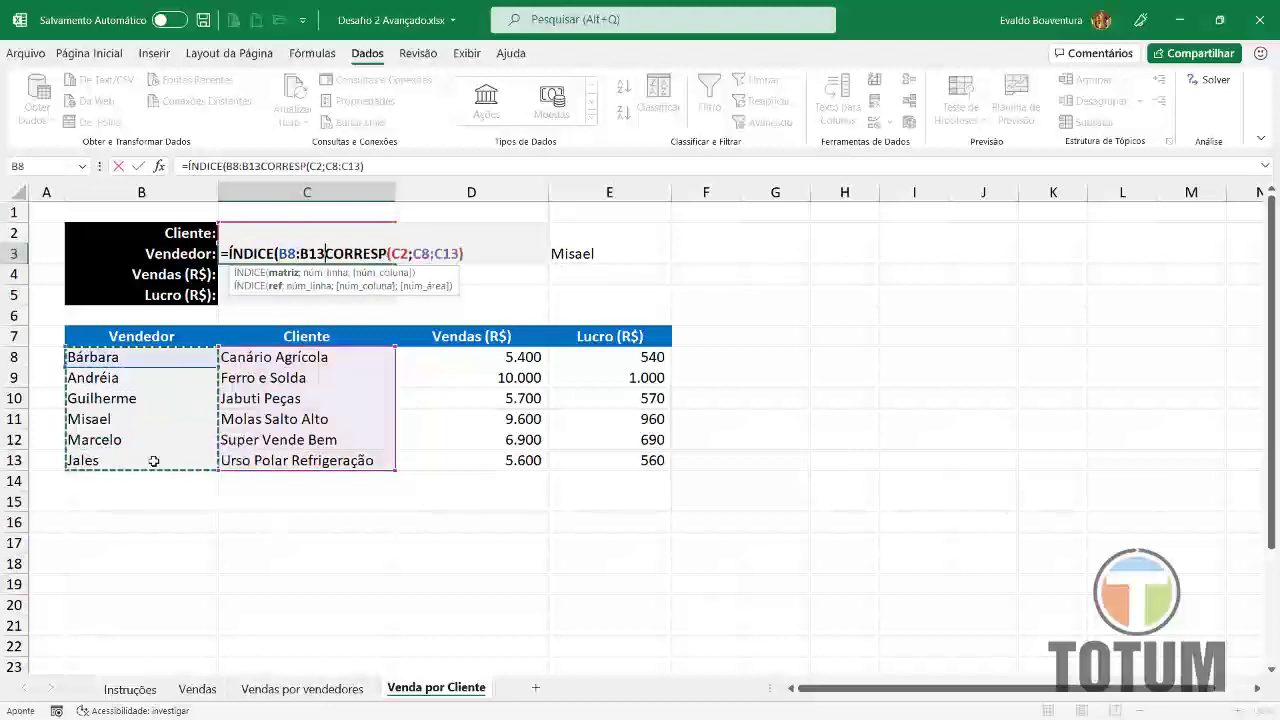
text(;)
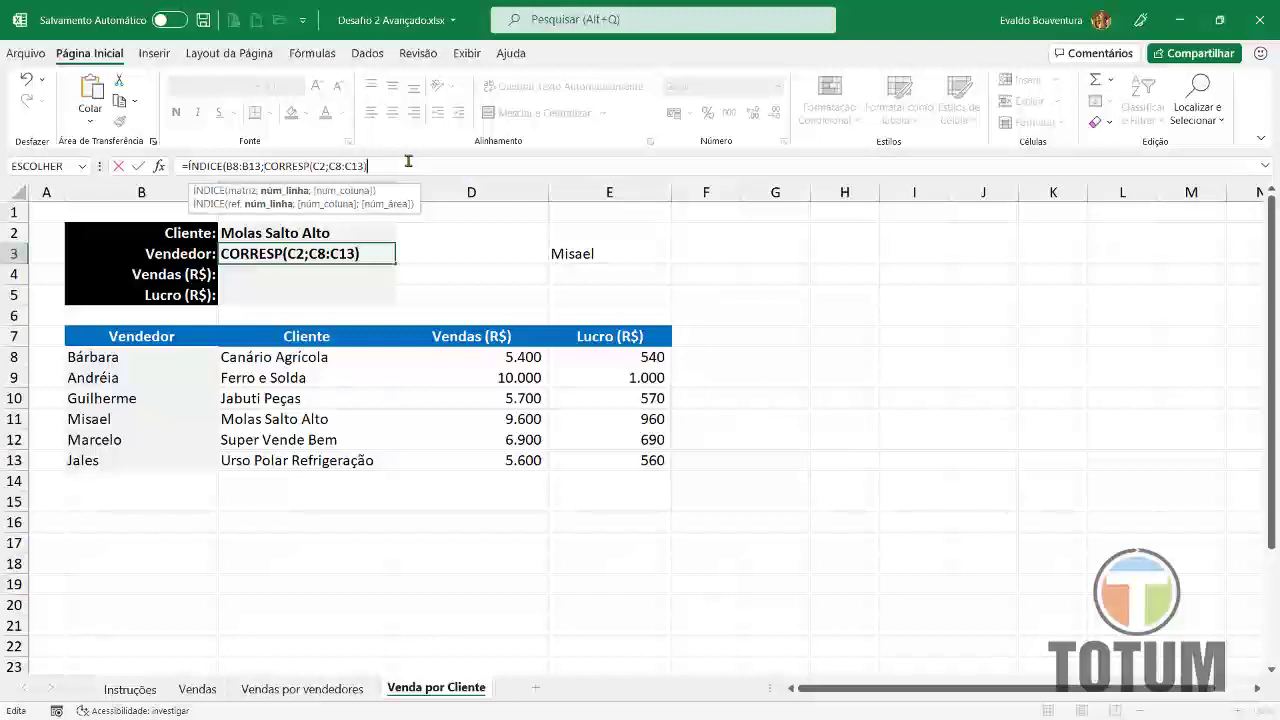
text())
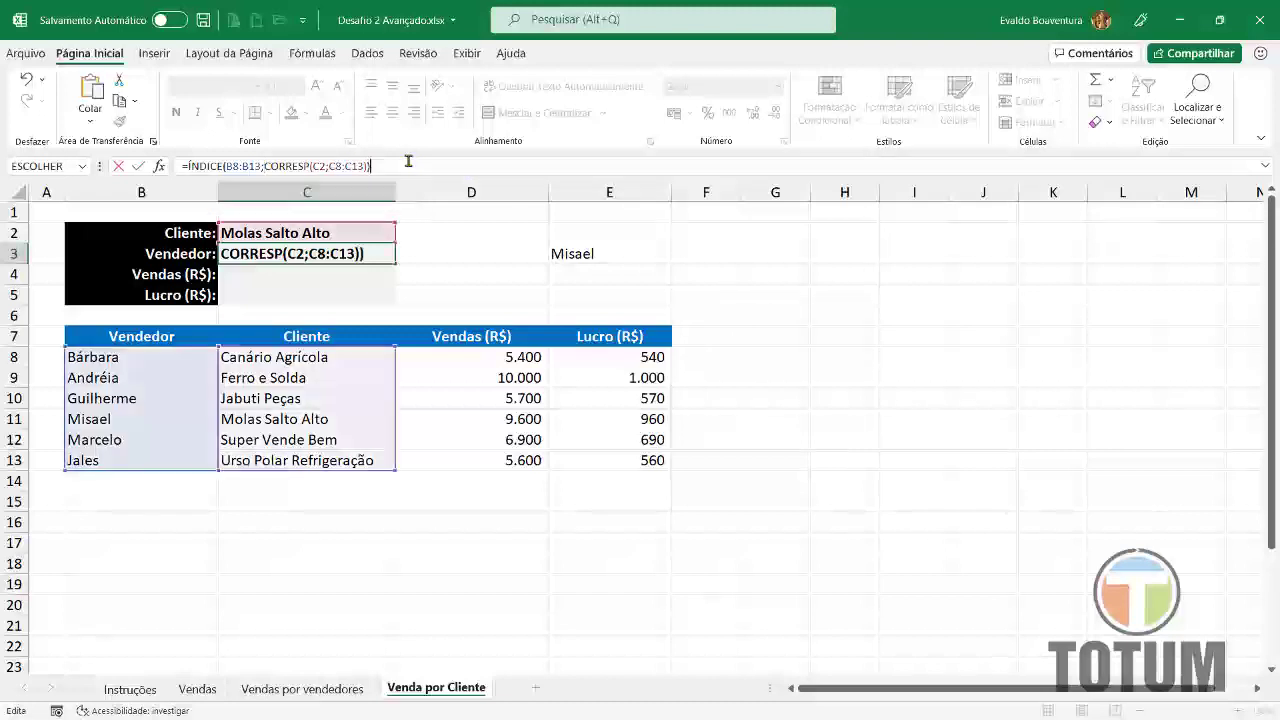
key(Return)
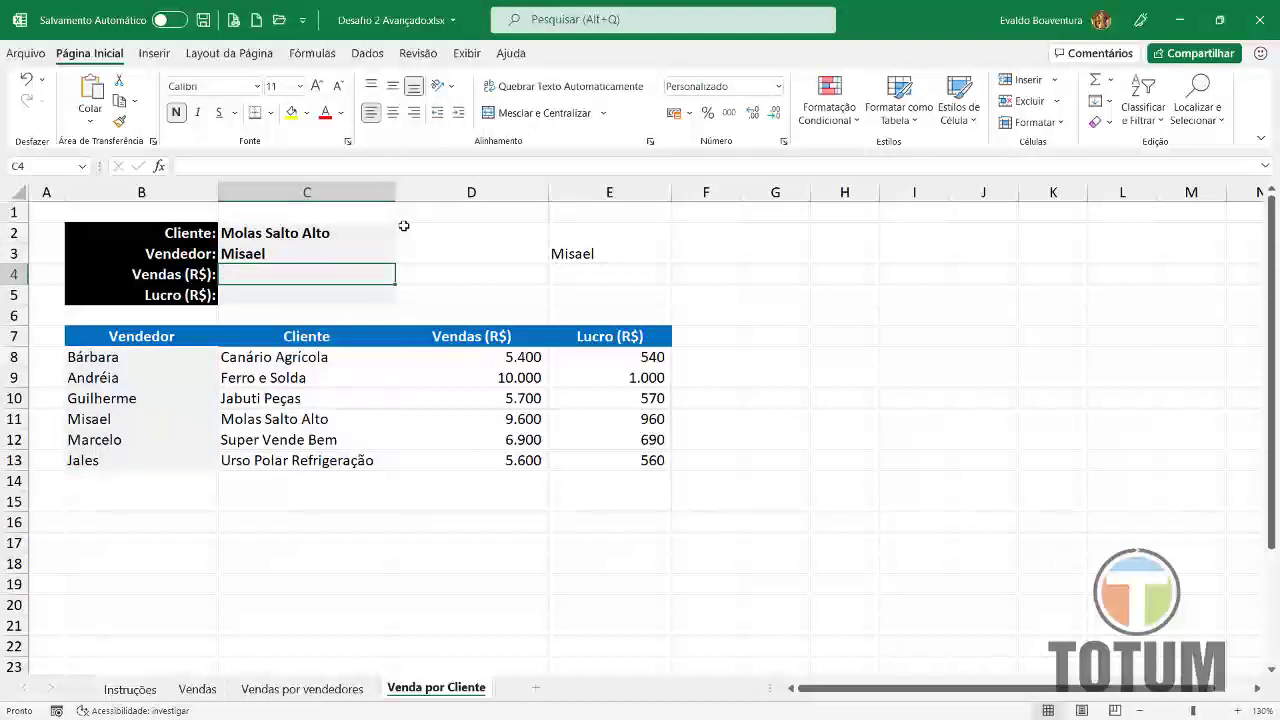
- Change the Cliente in C2 to Canário Agrícola to test the seller lookup
click(340, 256)
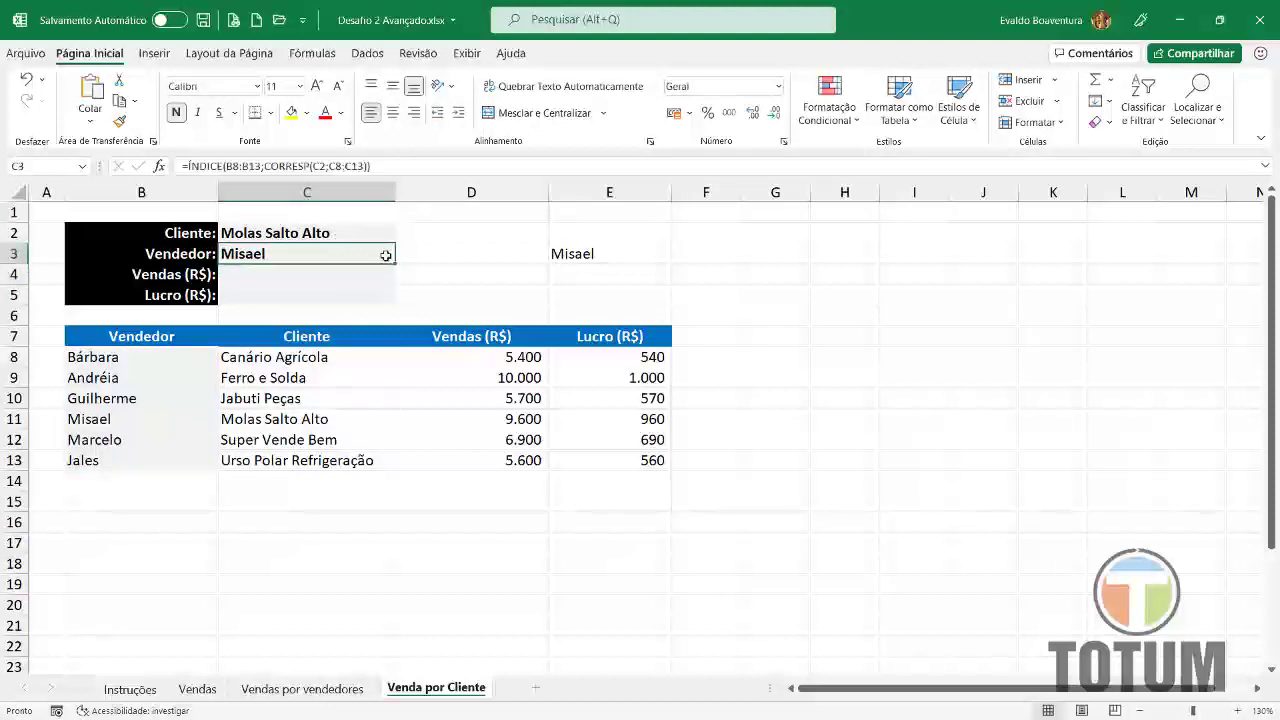
click(369, 229)
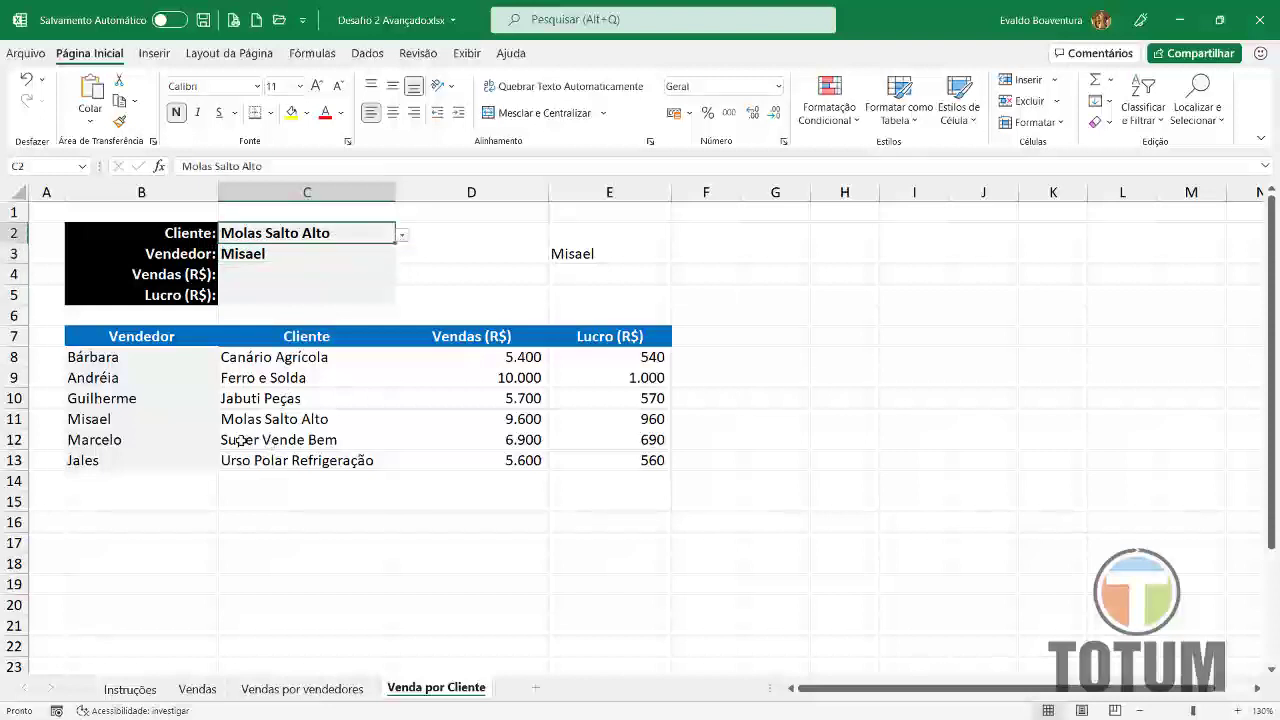
click(401, 234)
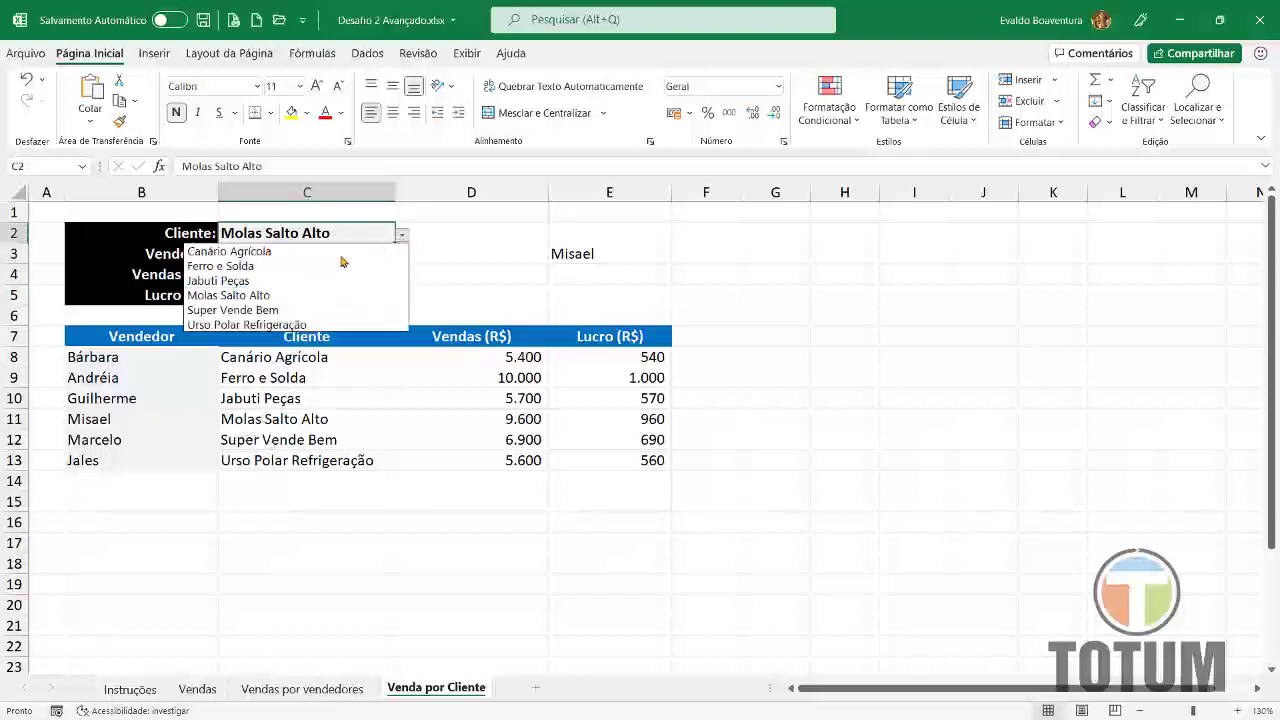
click(300, 249)
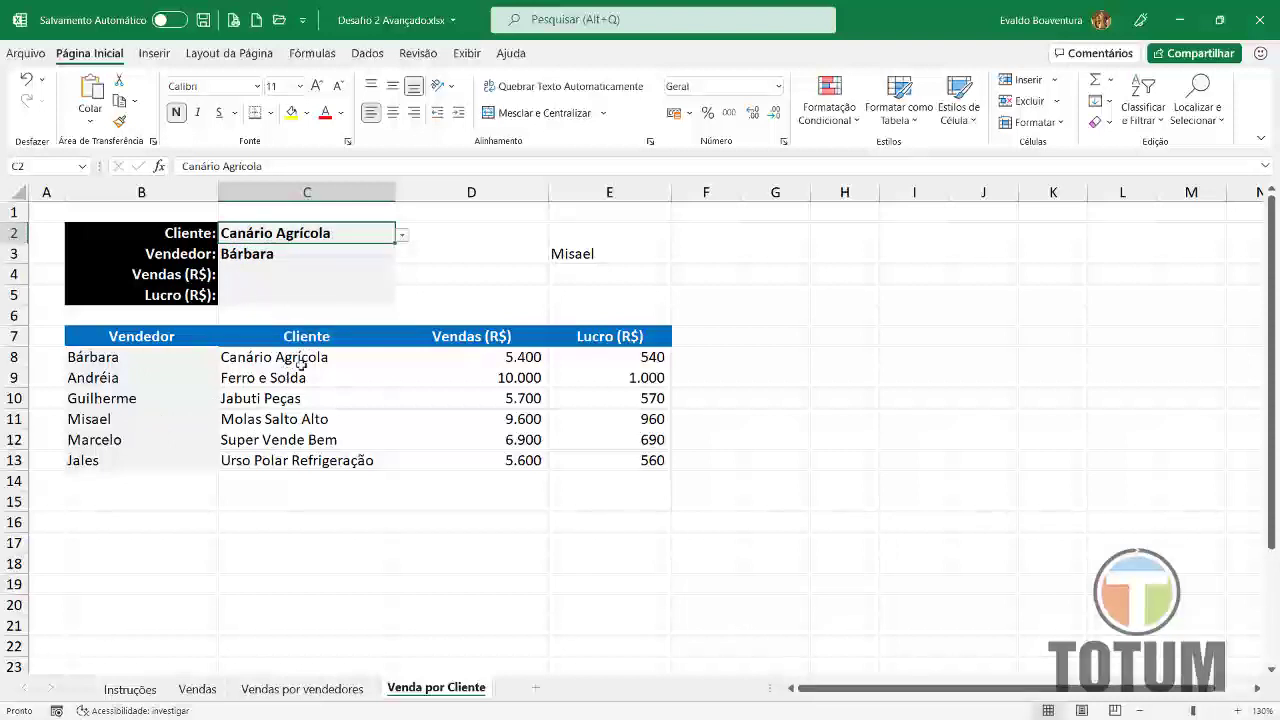
- Copy the formula text =ÍNDICE(B8:B13;CORRESP(C2;C8:C13)) from C3 into the Vendas cell C4 and the Lucro cell C5
click(300, 256)
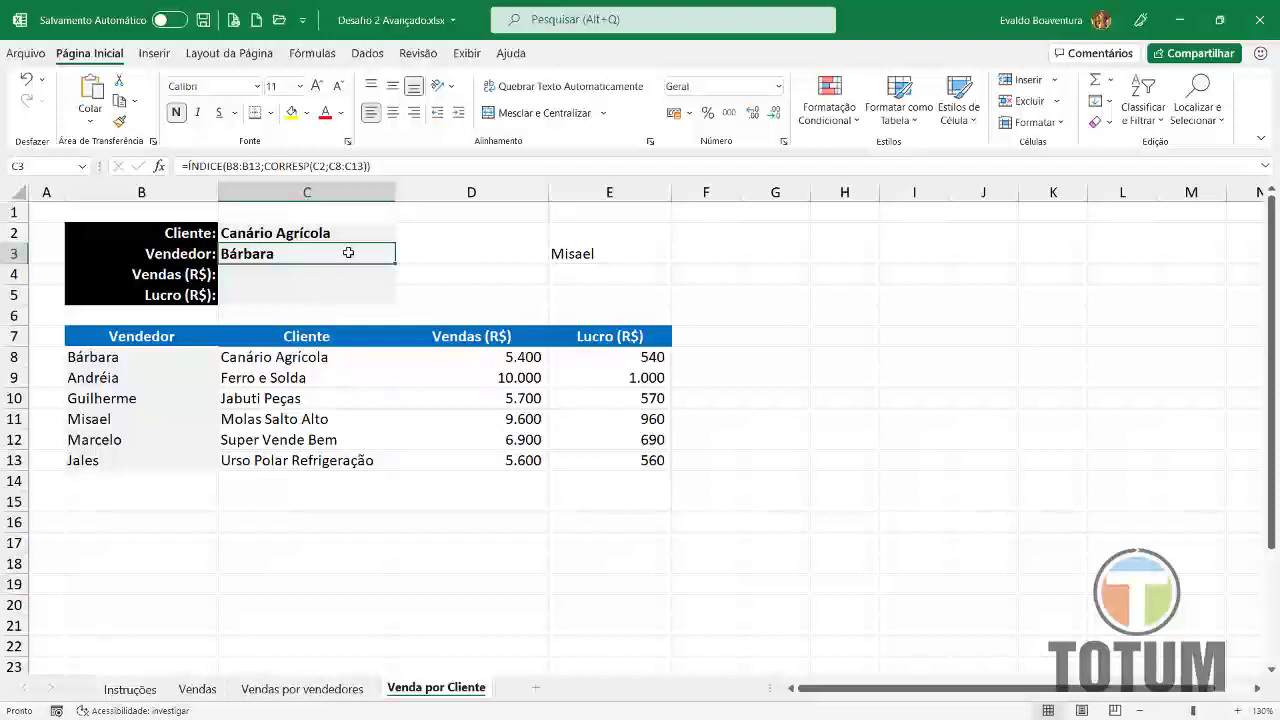
click(405, 167)
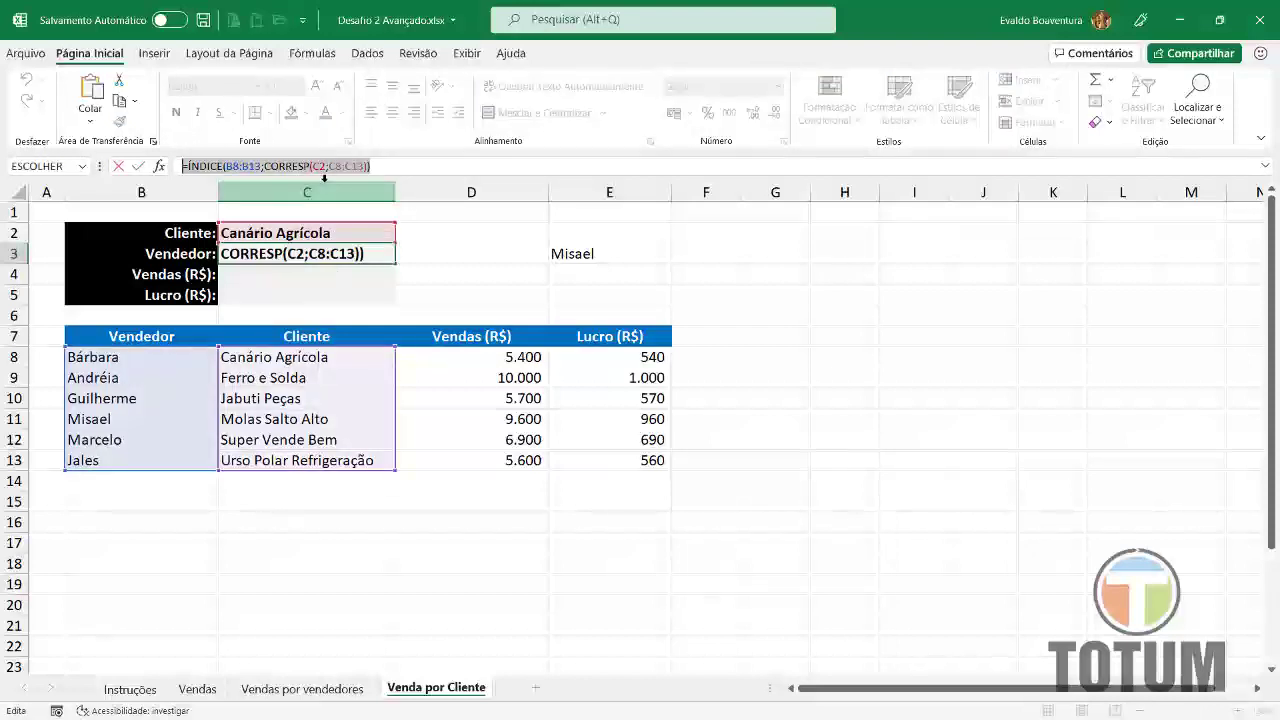
key(Return)
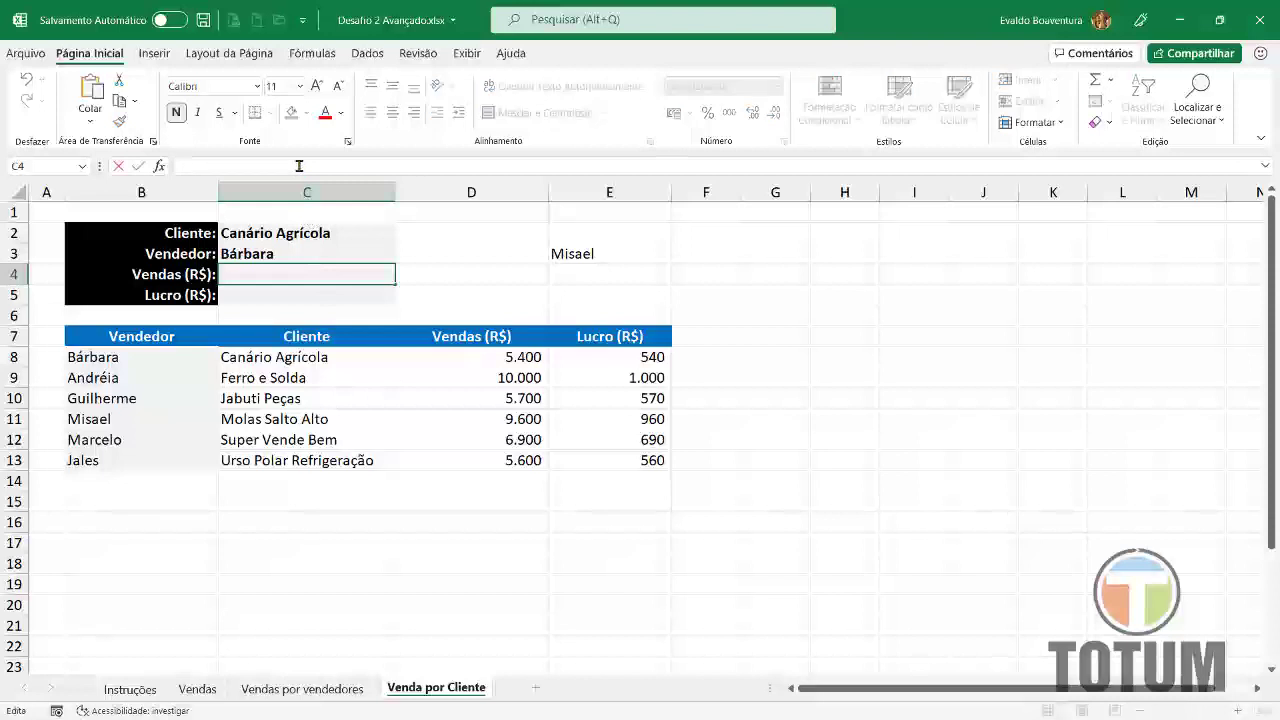
text(=ÍNDICE(B8:B13;CORRESP(C2;C8:C13)))
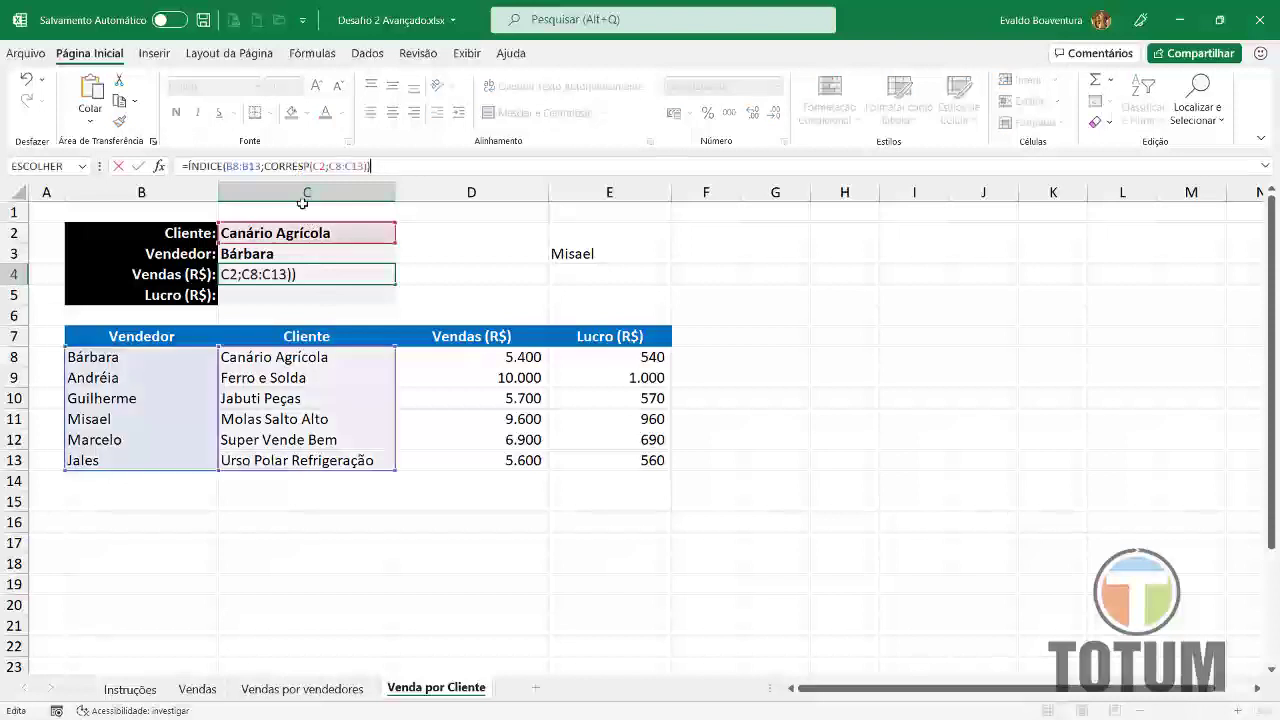
key(Return)
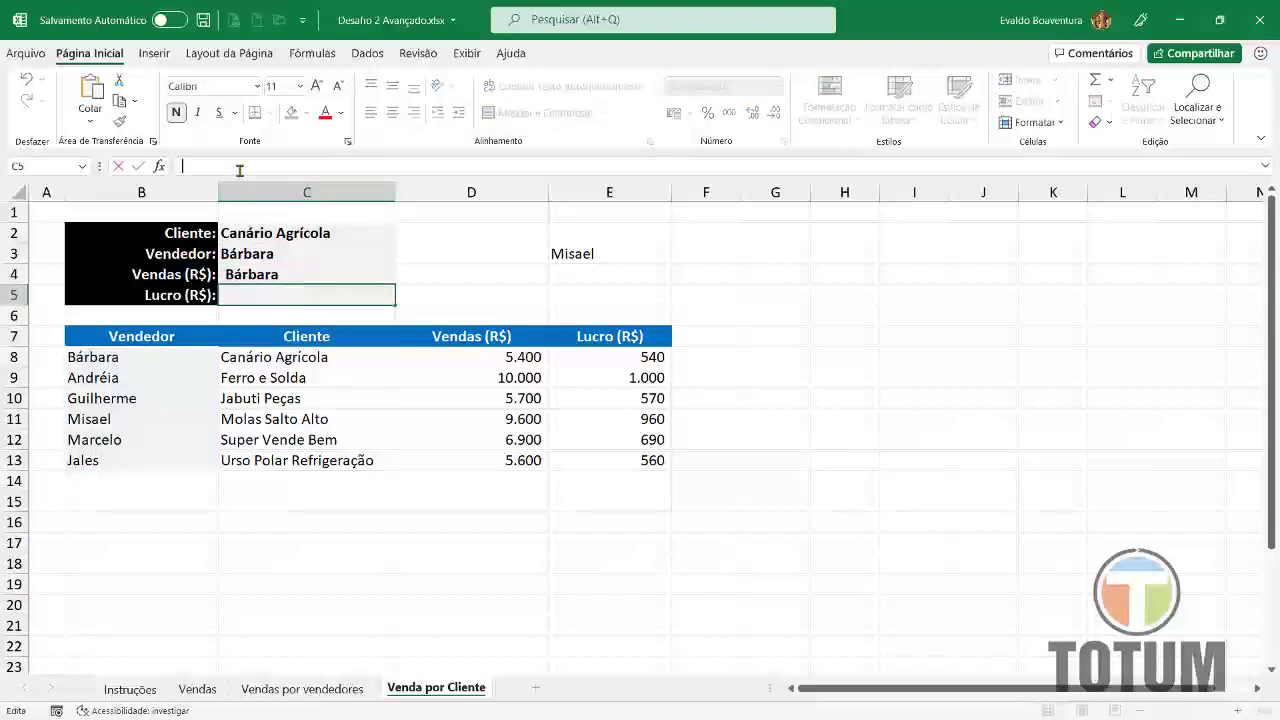
text(=ÍNDICE(B8:B13;CORRESP(C2;C8:C13)))
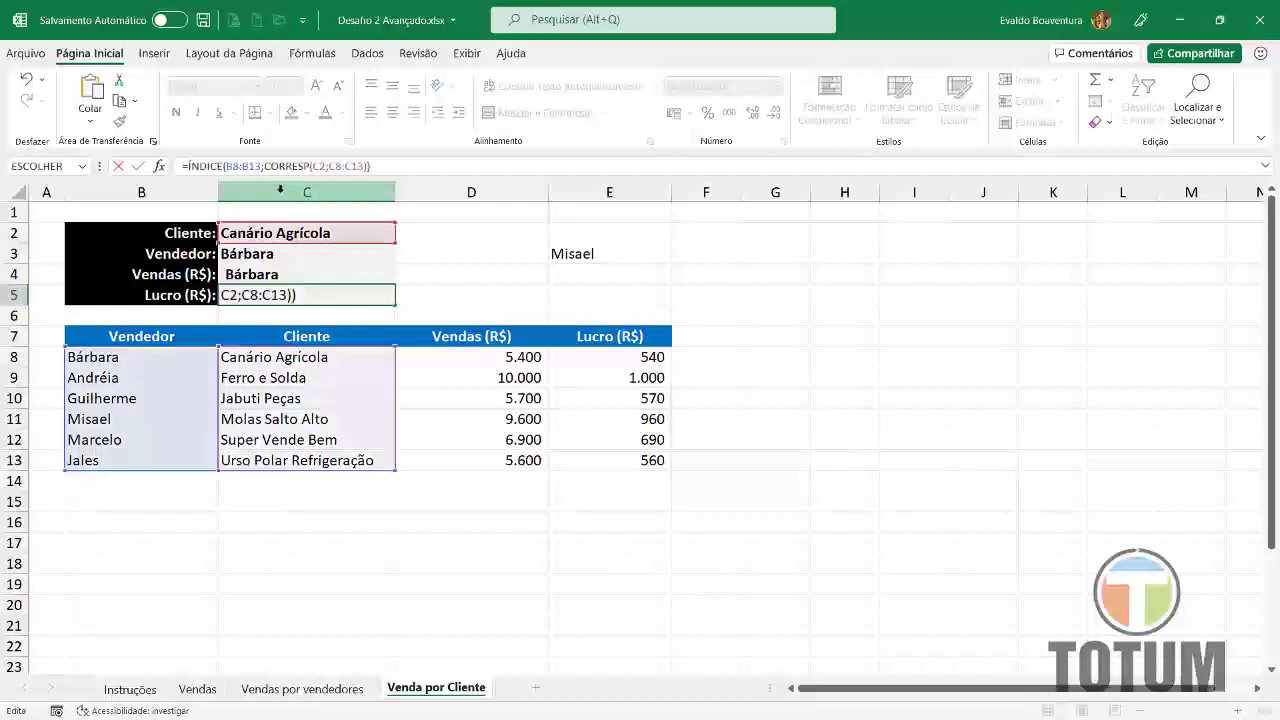
key(Return)
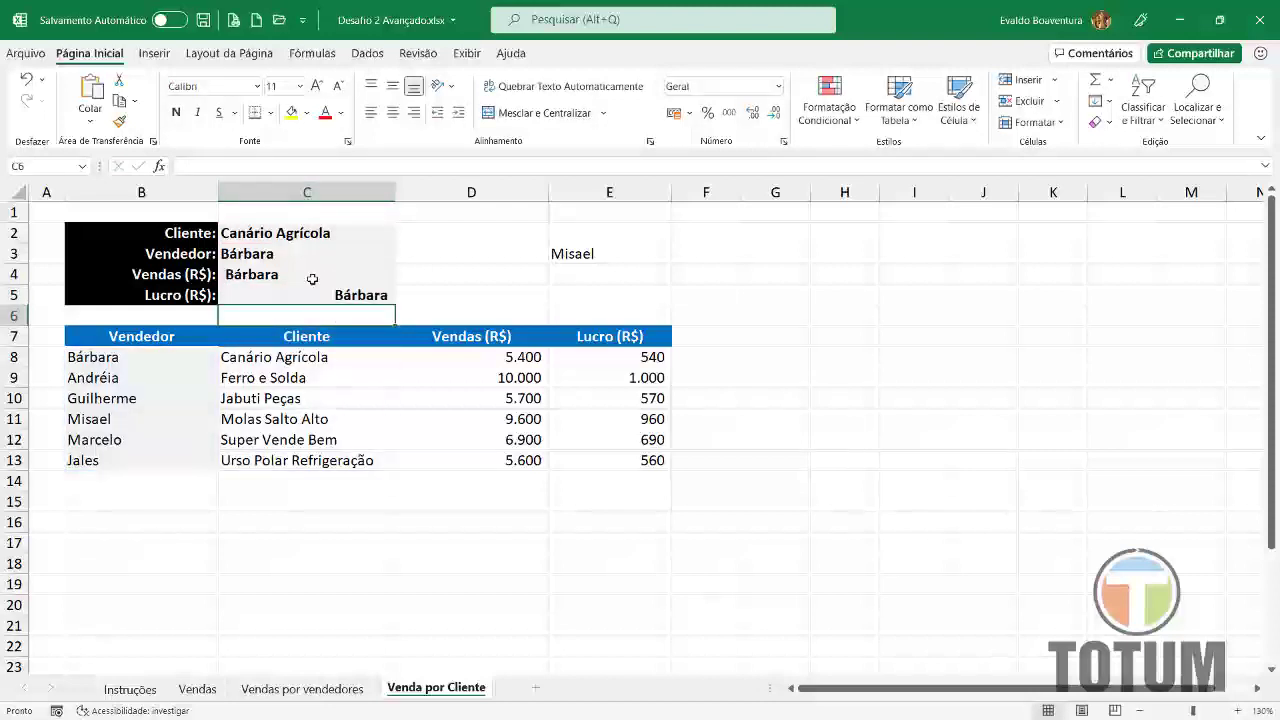
- Change the ÍNDICE range in C4 to D8:D13 so the formula returns the client's sales
click(285, 273)
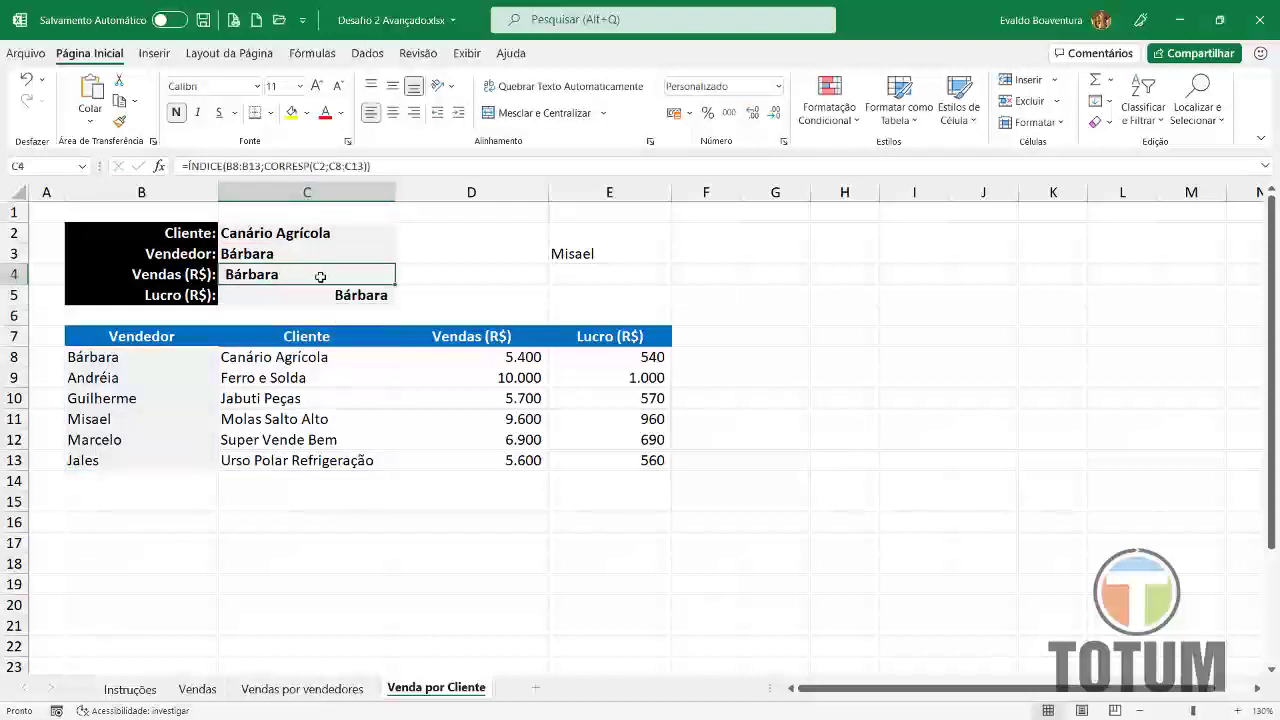
double_click(324, 279)
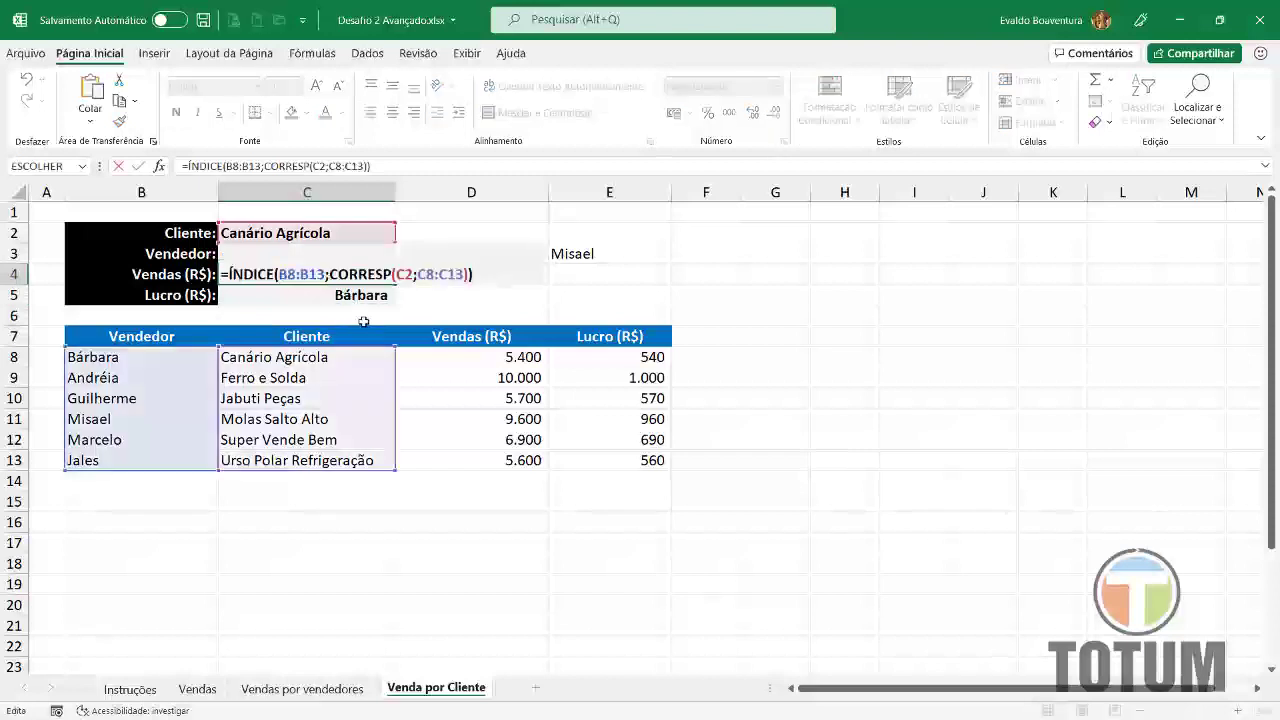
click(288, 275)
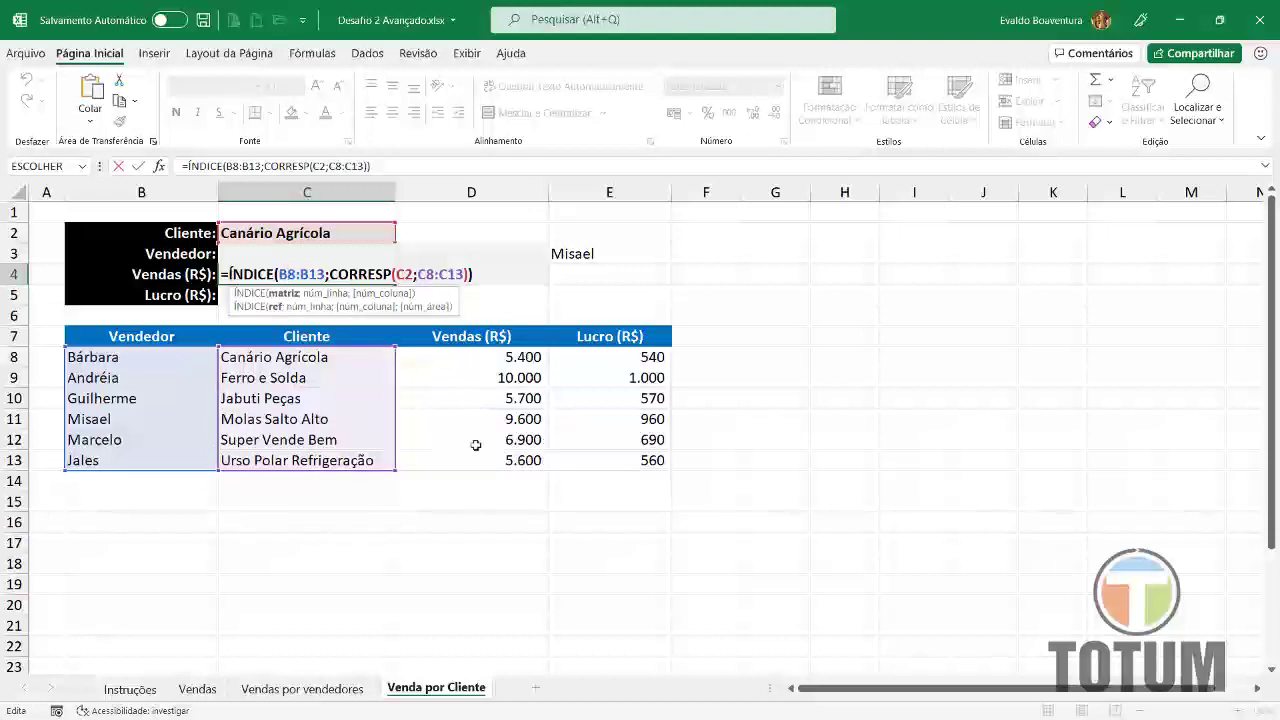
click(287, 275)
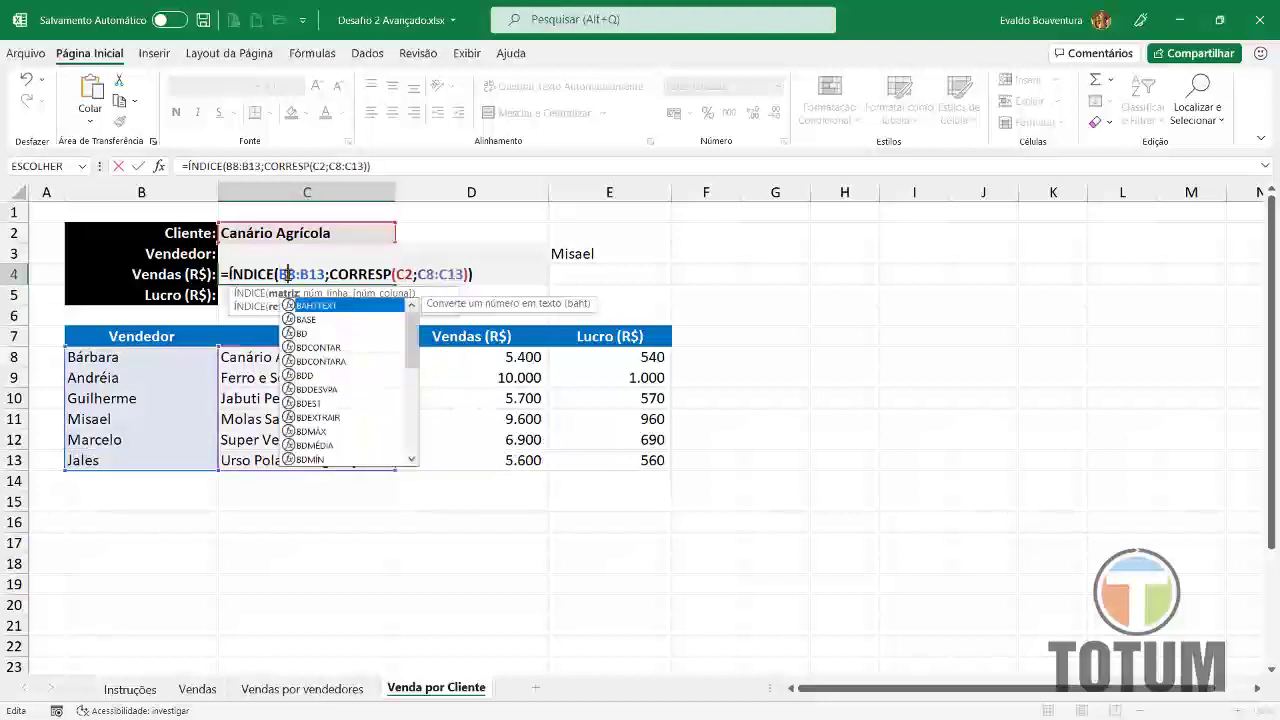
click(288, 274)
key(BackSpace)
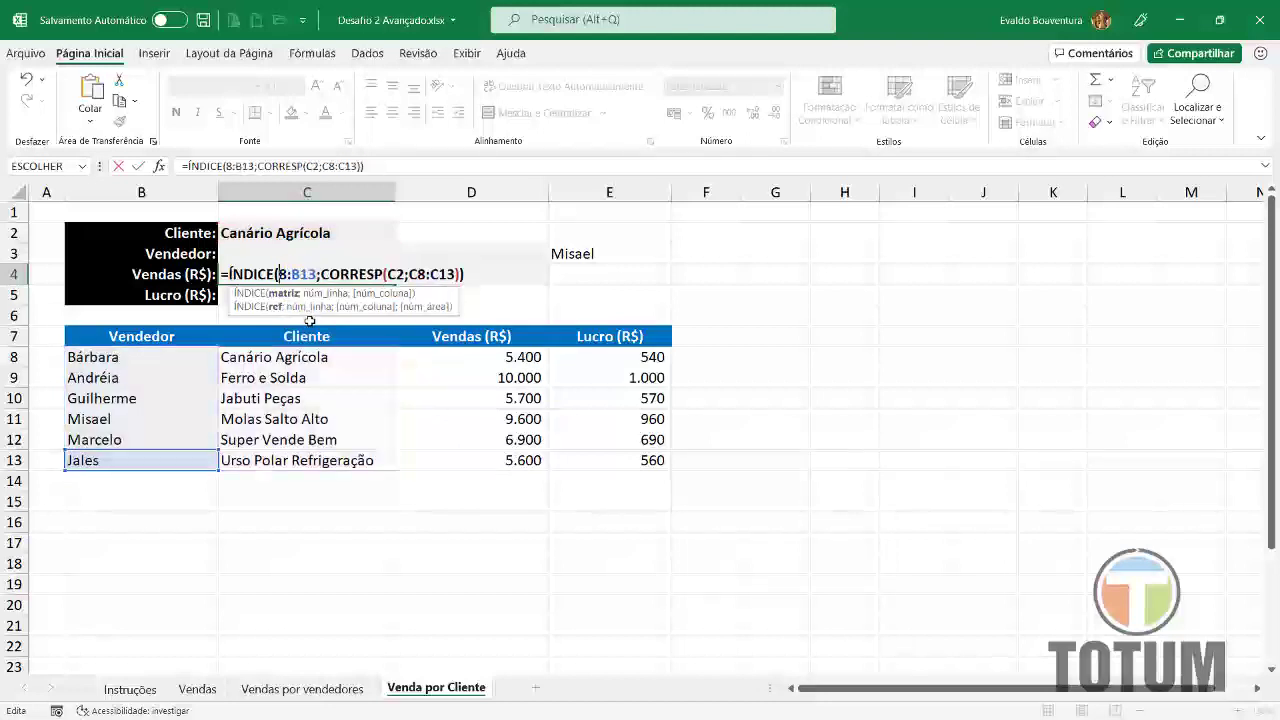
text(d)
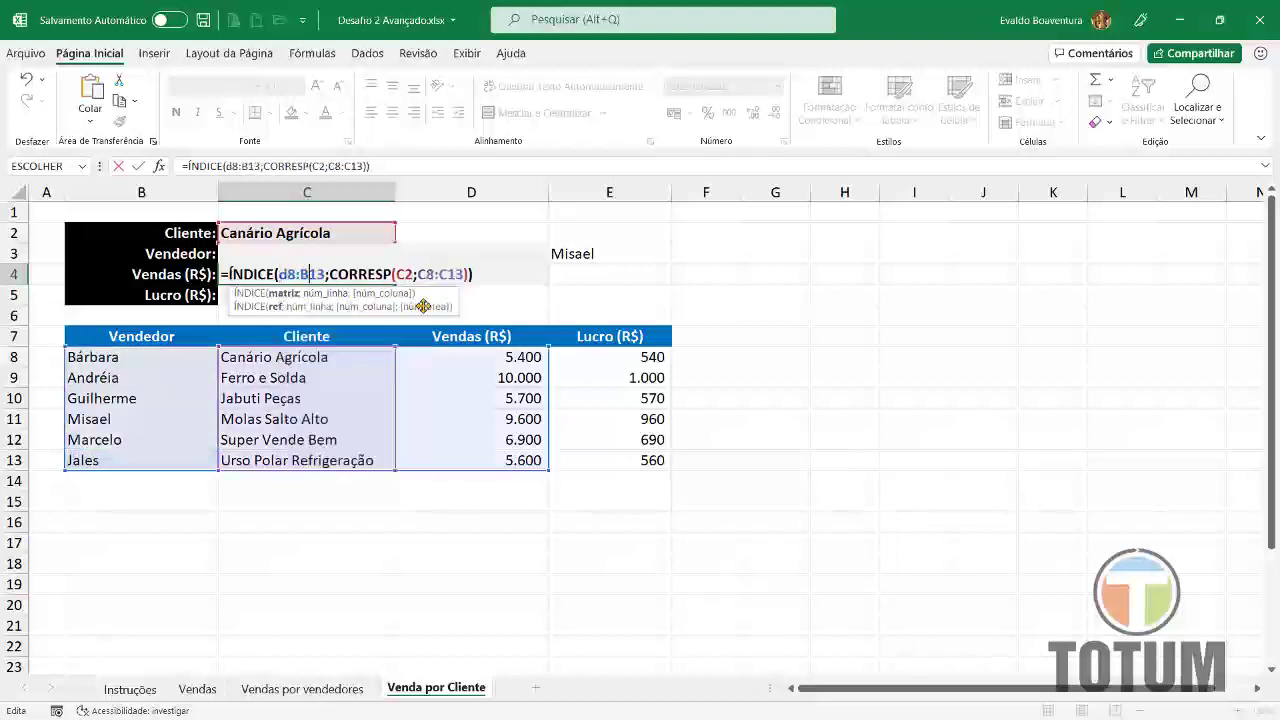
key(Right)
key(Right)
key(Right)
key(BackSpace)
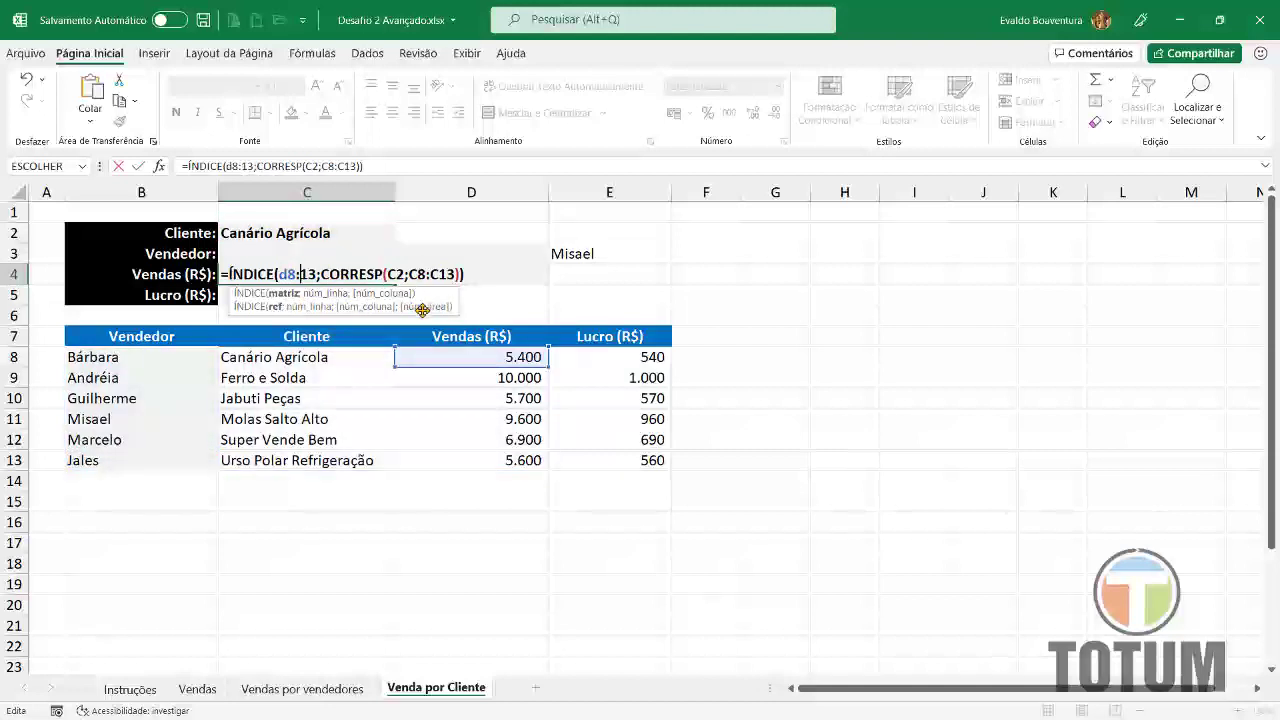
text(d)
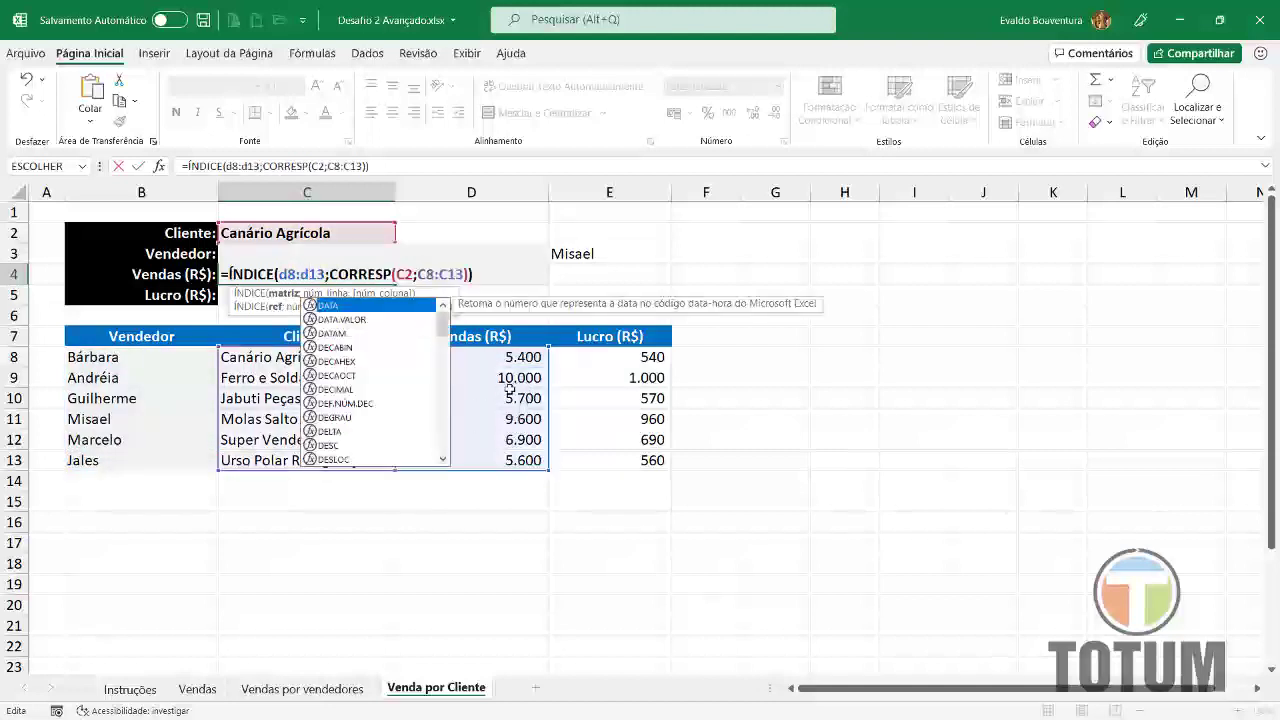
key(Return)
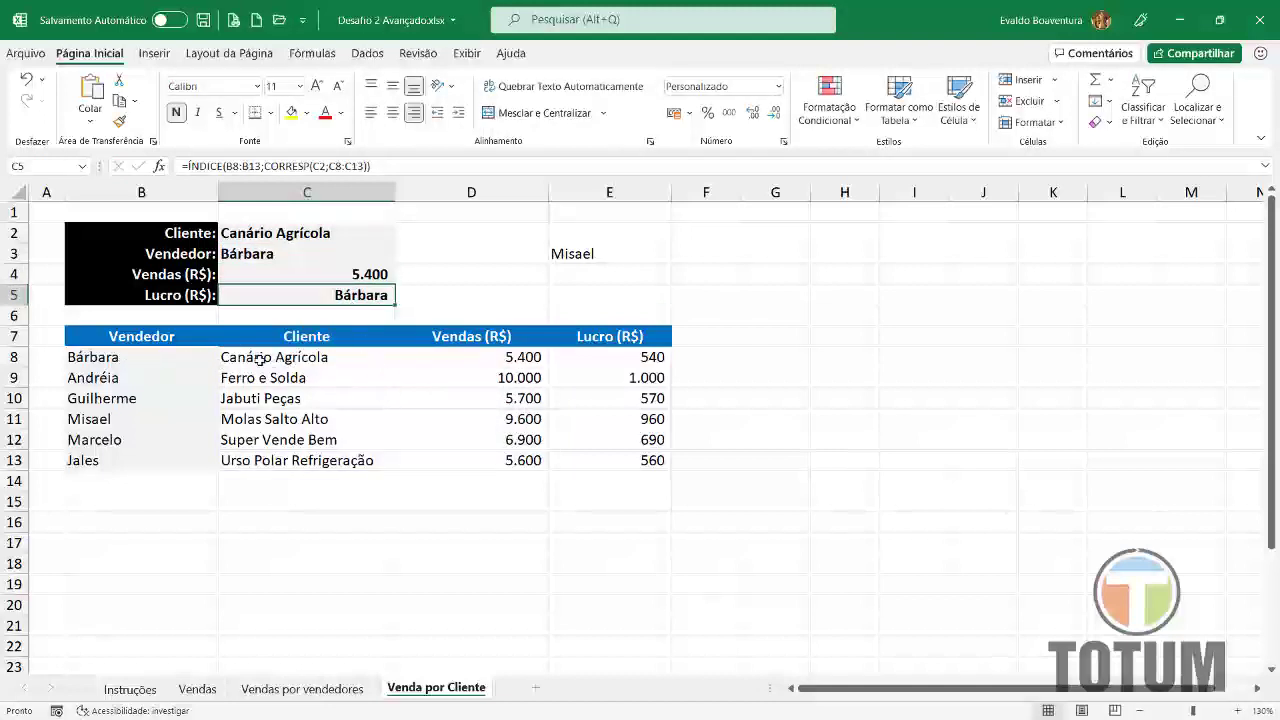
- Change the ÍNDICE range in the Lucro cell C5 to E8:E13 so the formula returns the client's profit
double_click(336, 292)
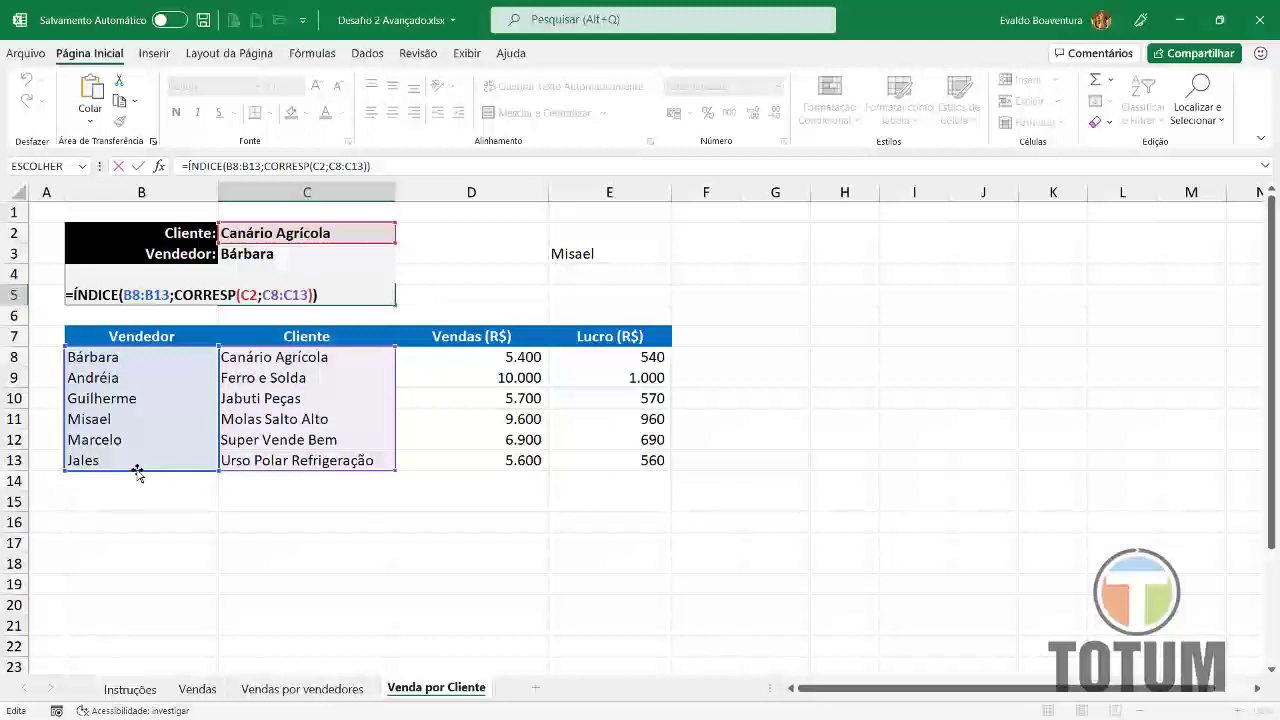
drag(138, 473, 590, 471)
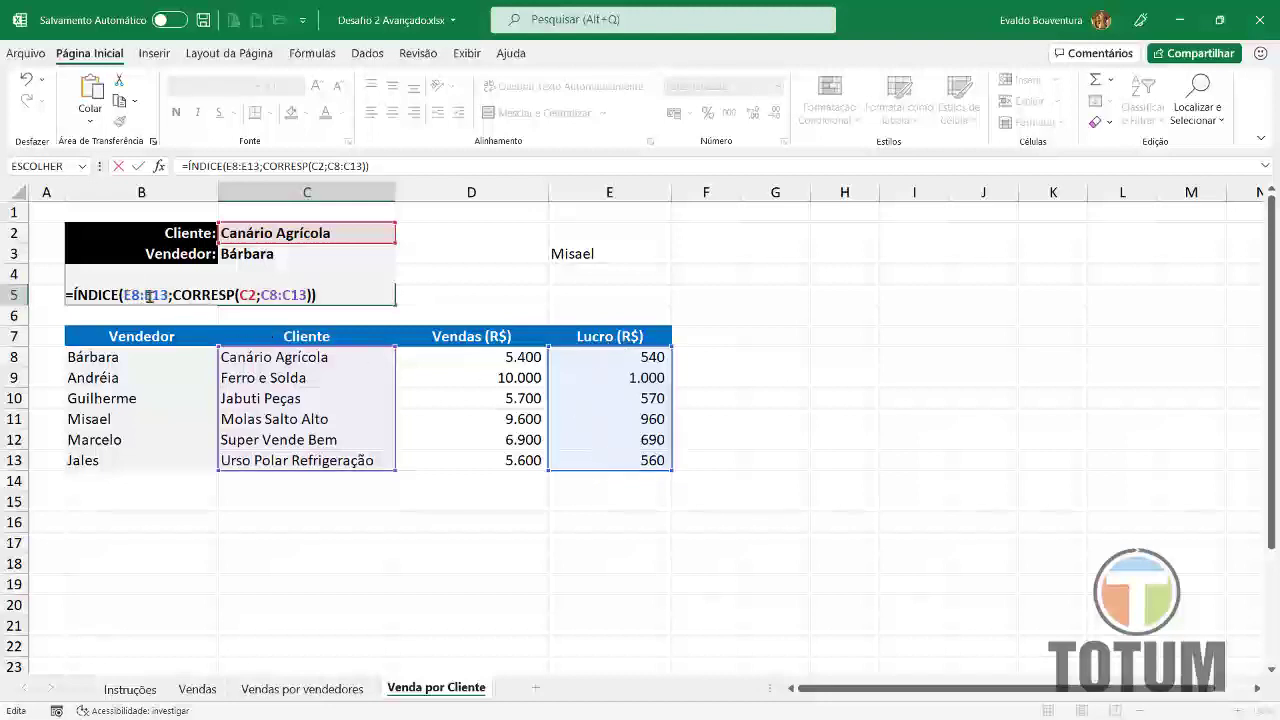
key(Return)
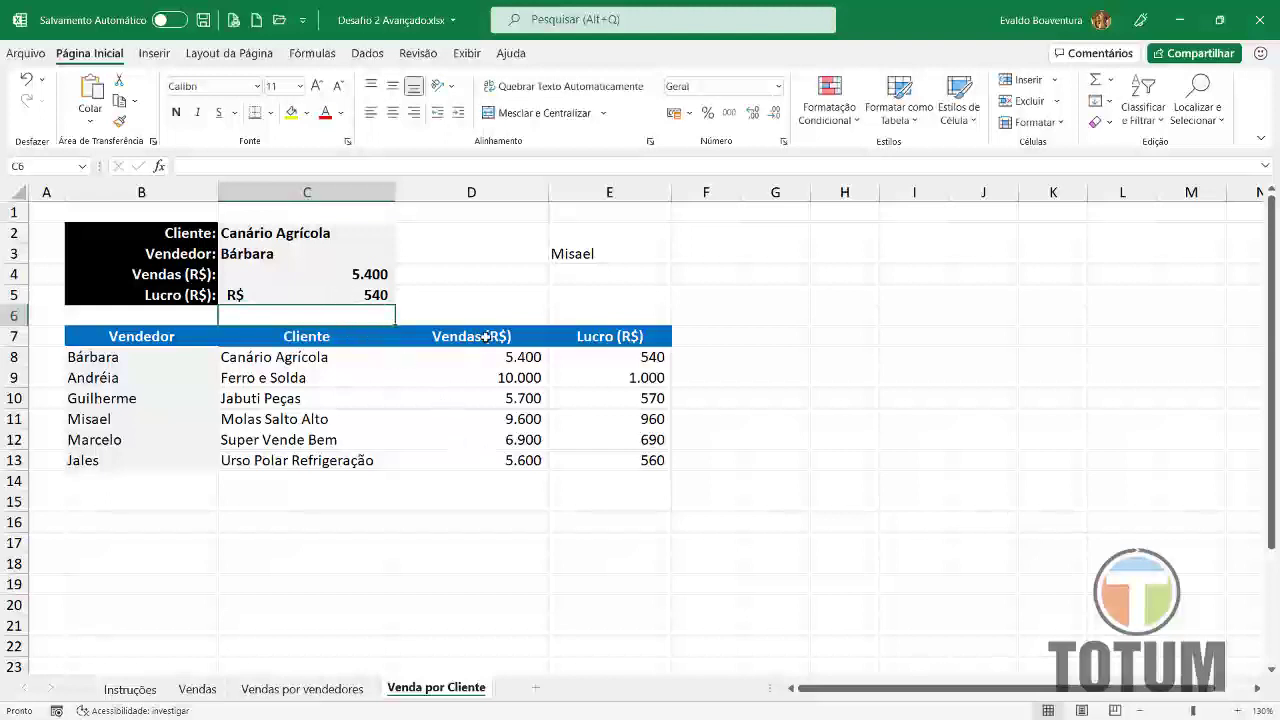
- Change the Cliente in C2 to Super Vende Bem and check the returned seller, sales and profit against that client's table row
click(358, 229)
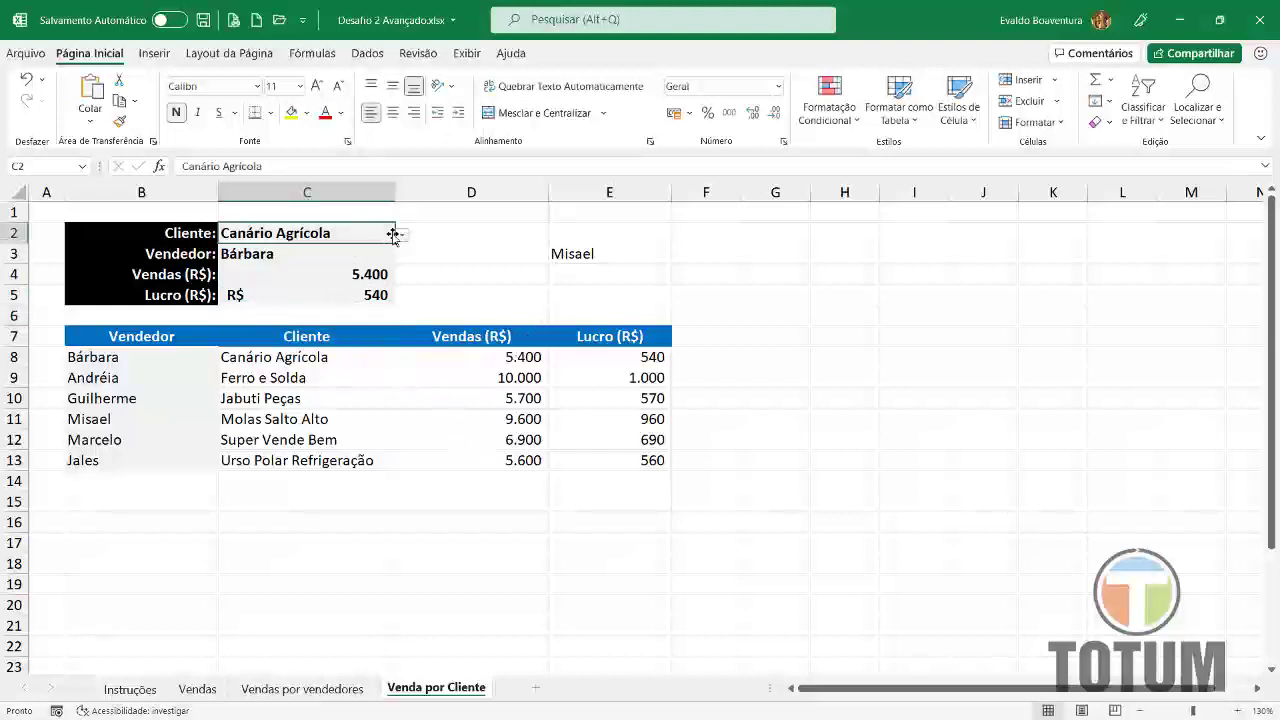
click(400, 234)
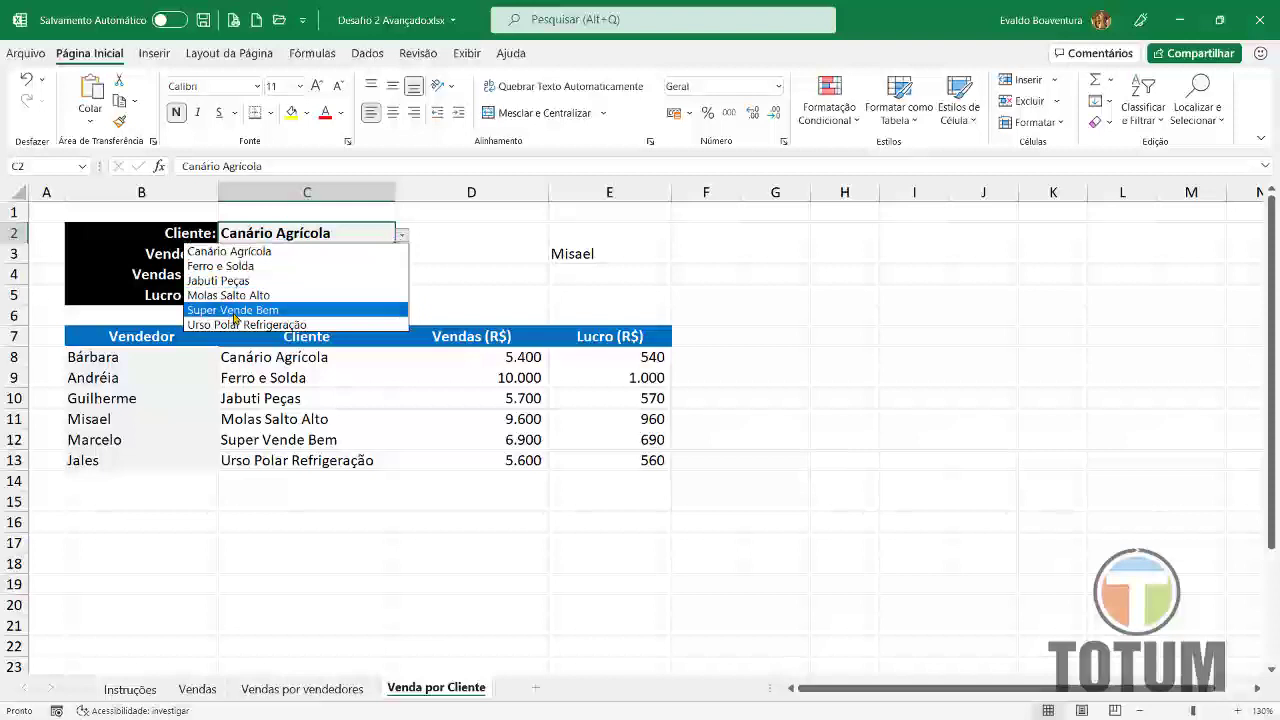
click(232, 310)
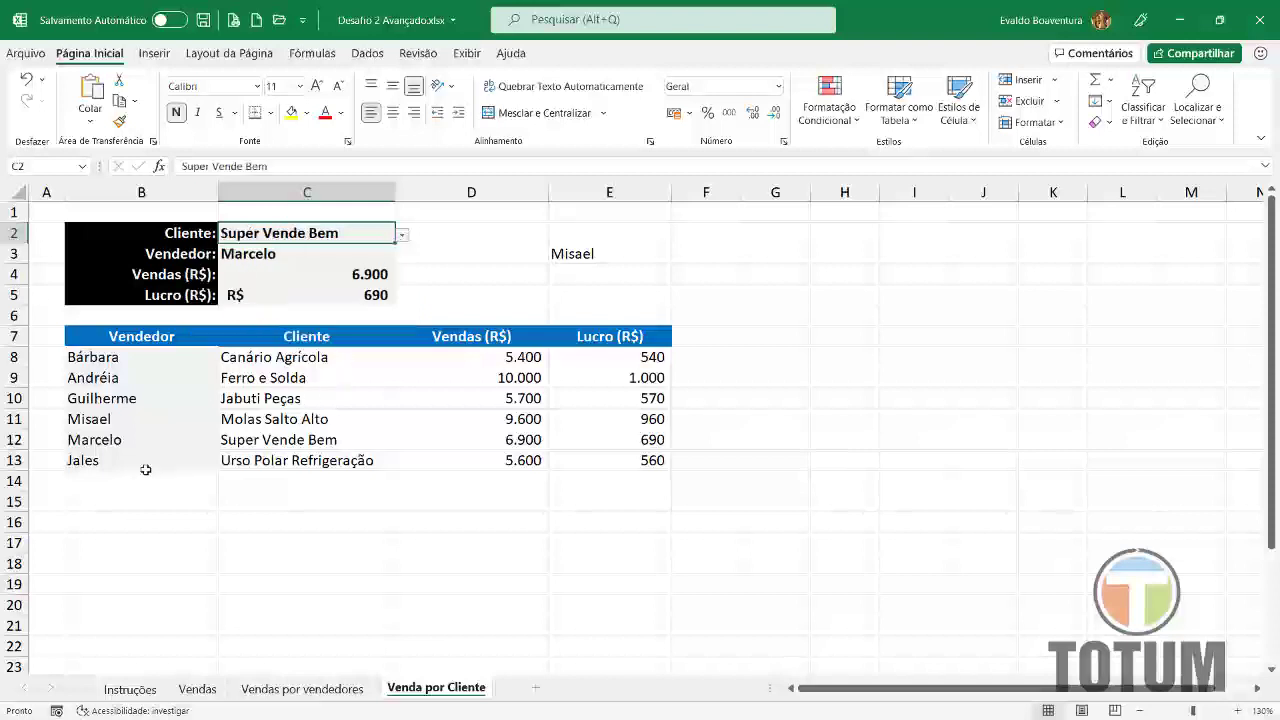
click(118, 441)
click(490, 441)
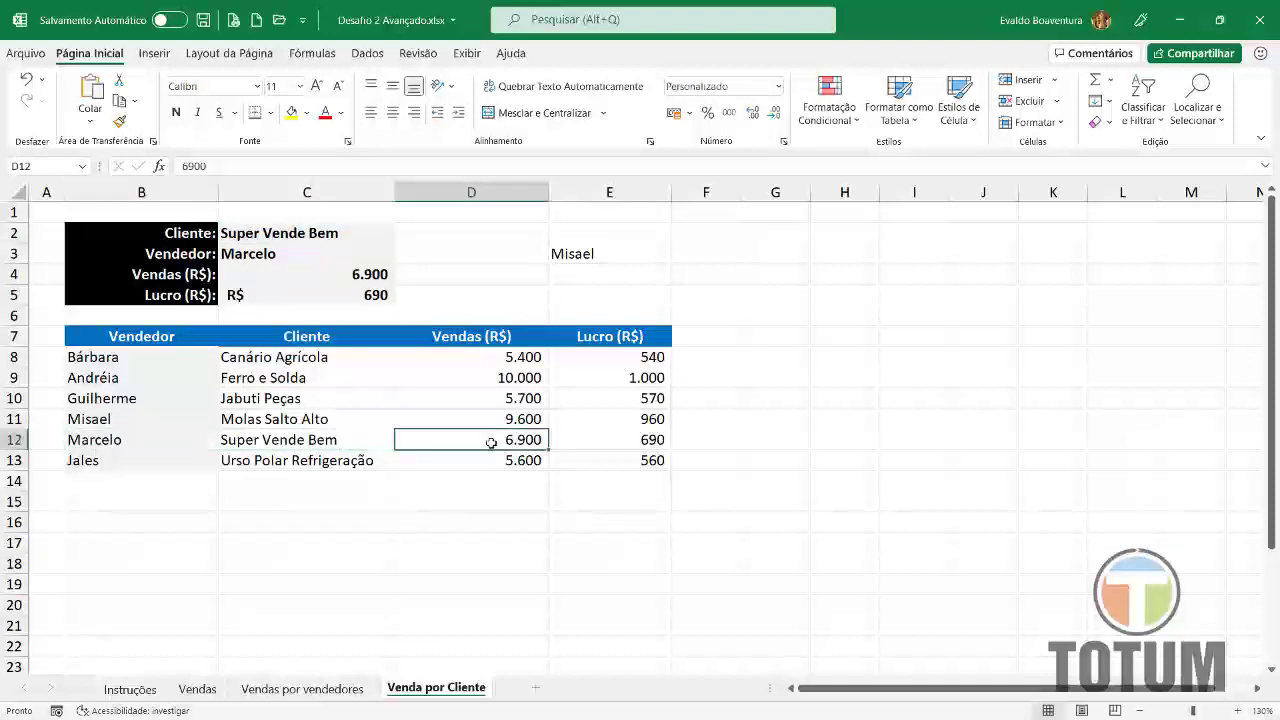
click(647, 441)
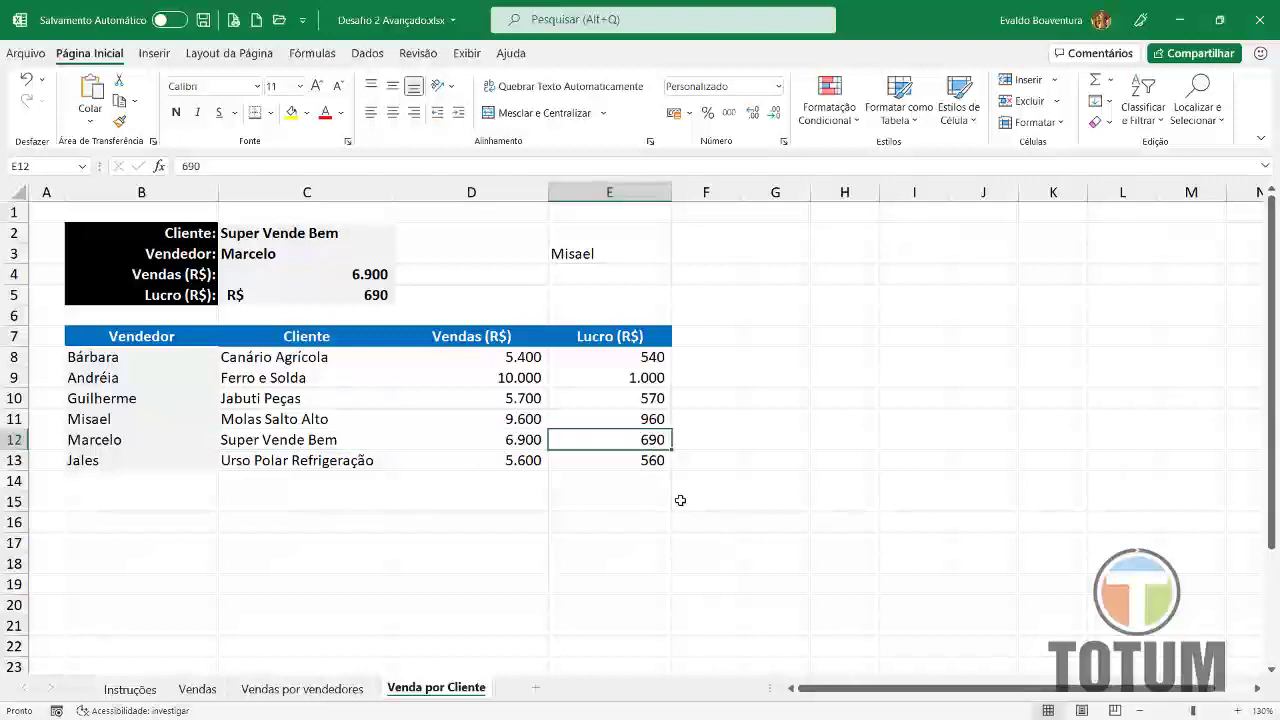
- Clear the range E1:E4 to remove the leftover test content beside the lookup block
drag(600, 214, 597, 274)
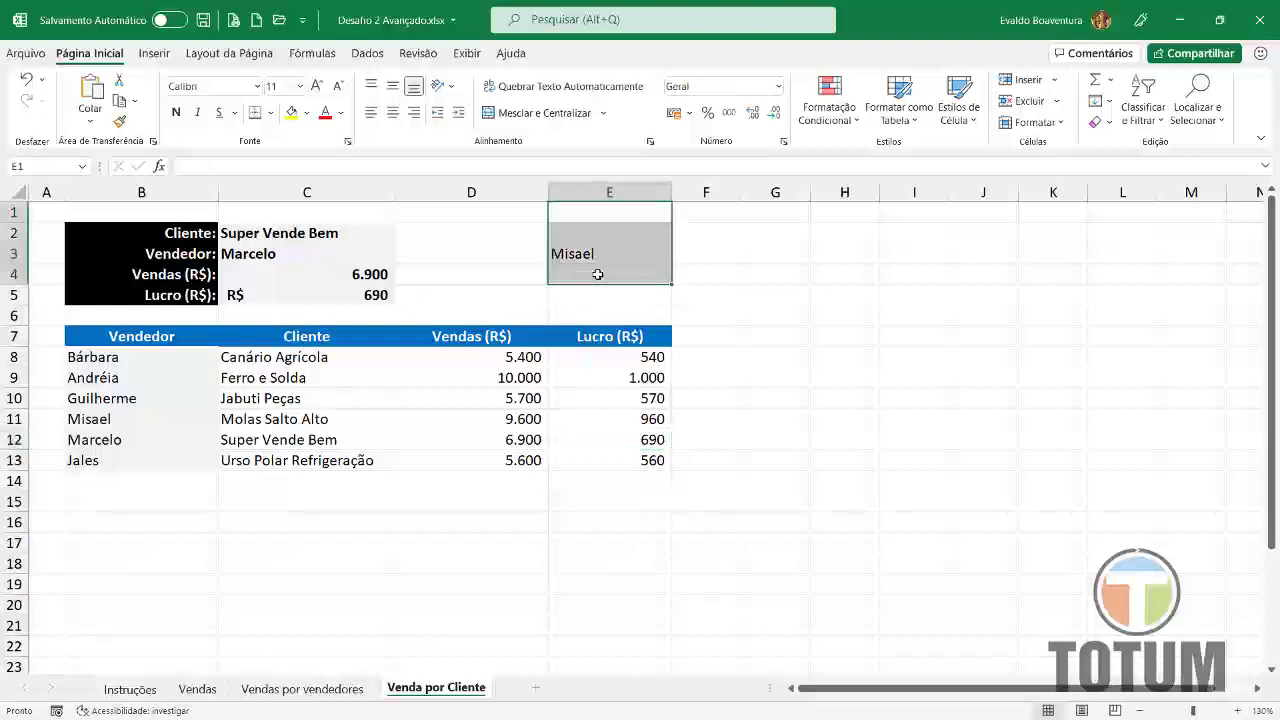
click(597, 274)
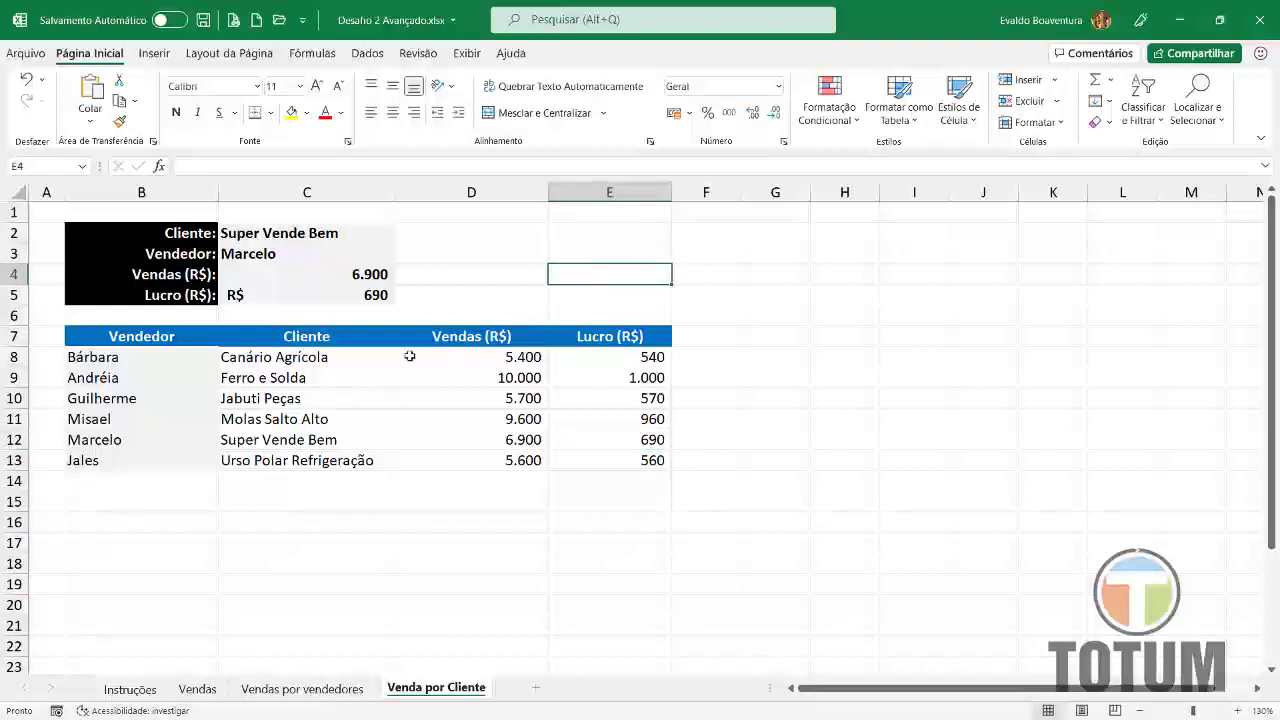
drag(465, 352, 620, 475)
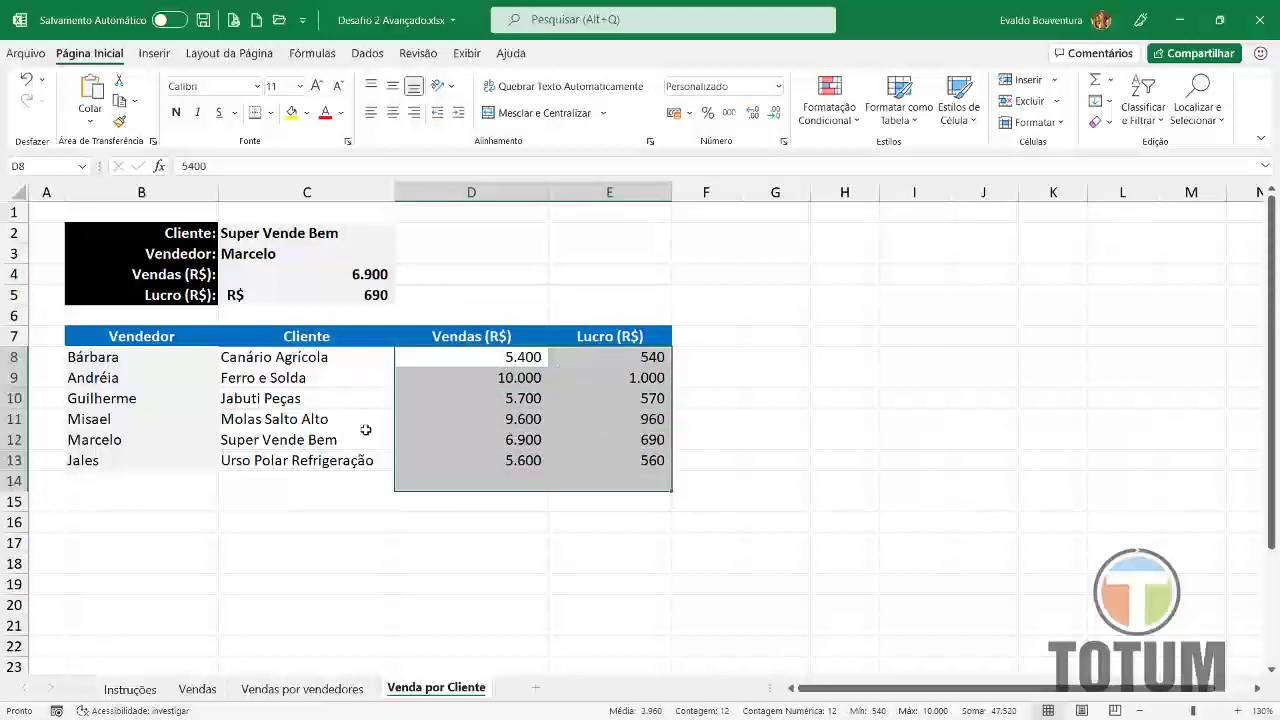
click(304, 420)
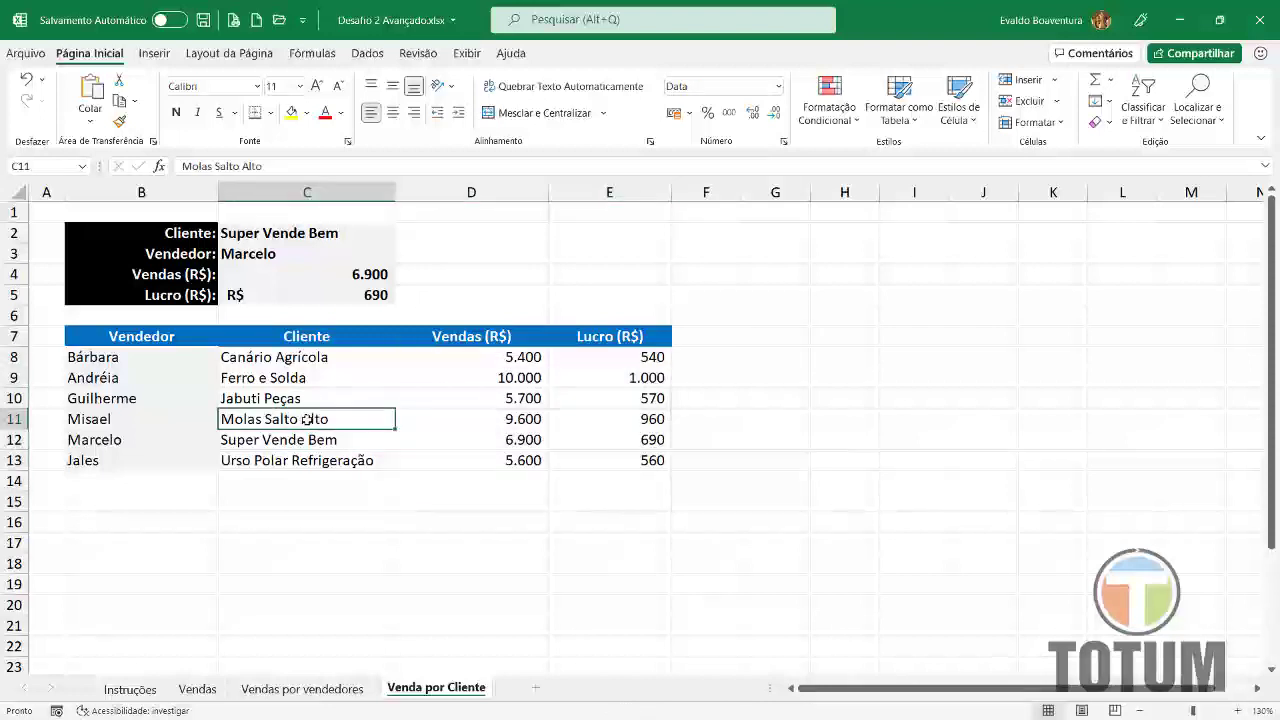